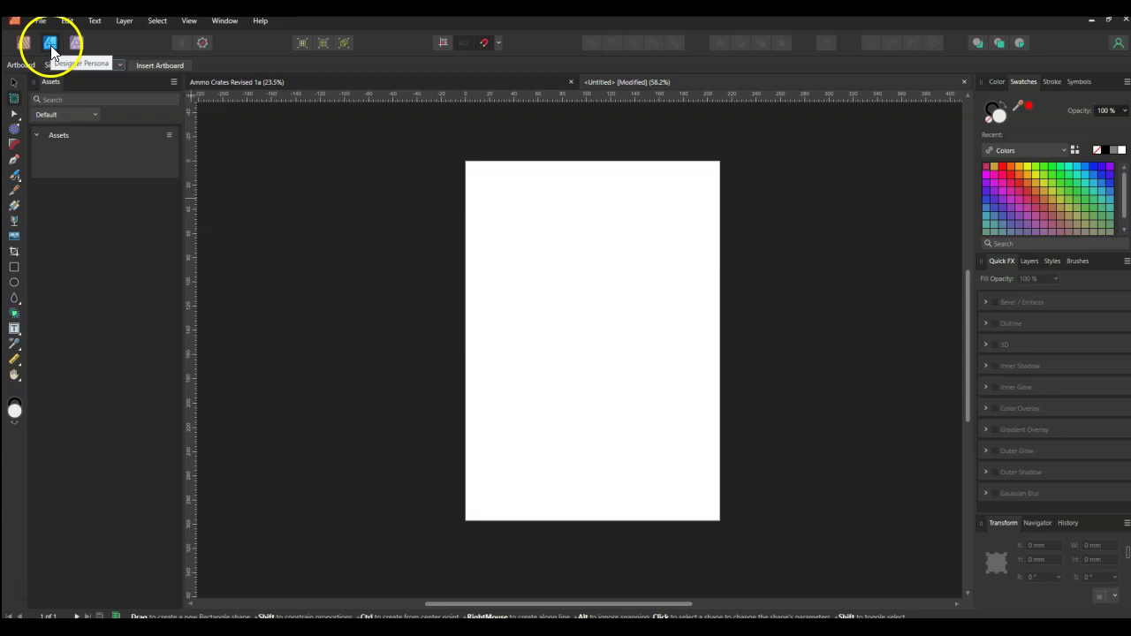
Step: Insert an artboard from the blank document and widen it on both sides to about 381.5 mm, keeping it 297 mm high
{"action": "left_click", "coordinate": [176, 63]}
{"action": "left_click_drag", "start_coordinate": [421, 353], "coordinate": [286, 353]}
{"action": "left_click_drag", "start_coordinate": [737, 352], "coordinate": [854, 355]}
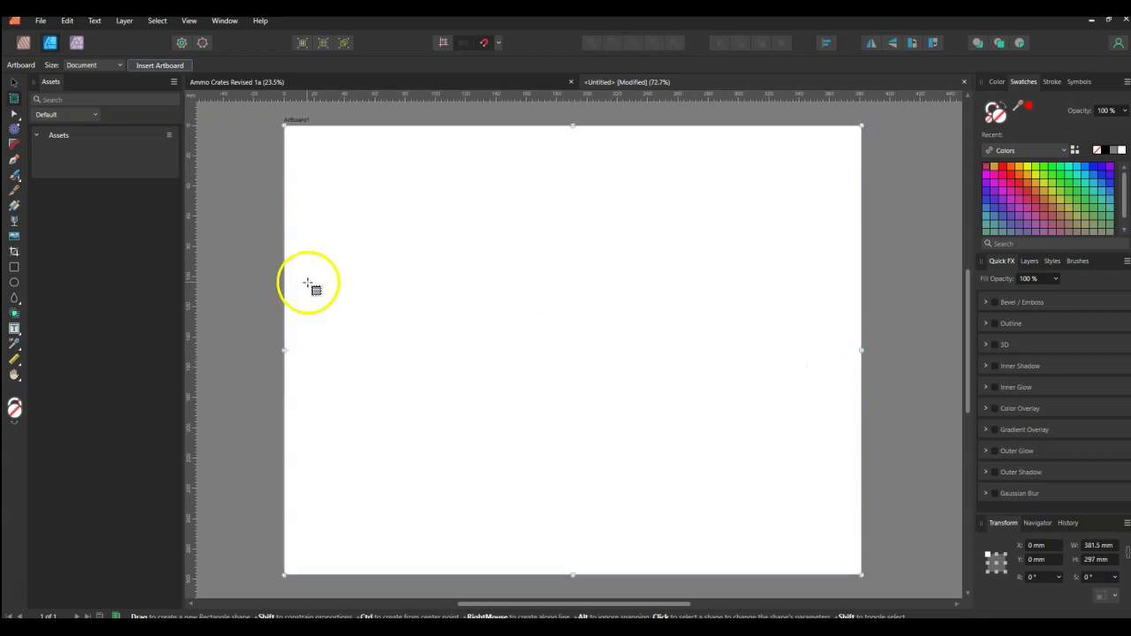
Step: Create a text frame about 290 × 147 mm on the artboard, enter "HOT" and set the text size to 288 pt
{"action": "left_click", "coordinate": [14, 332]}
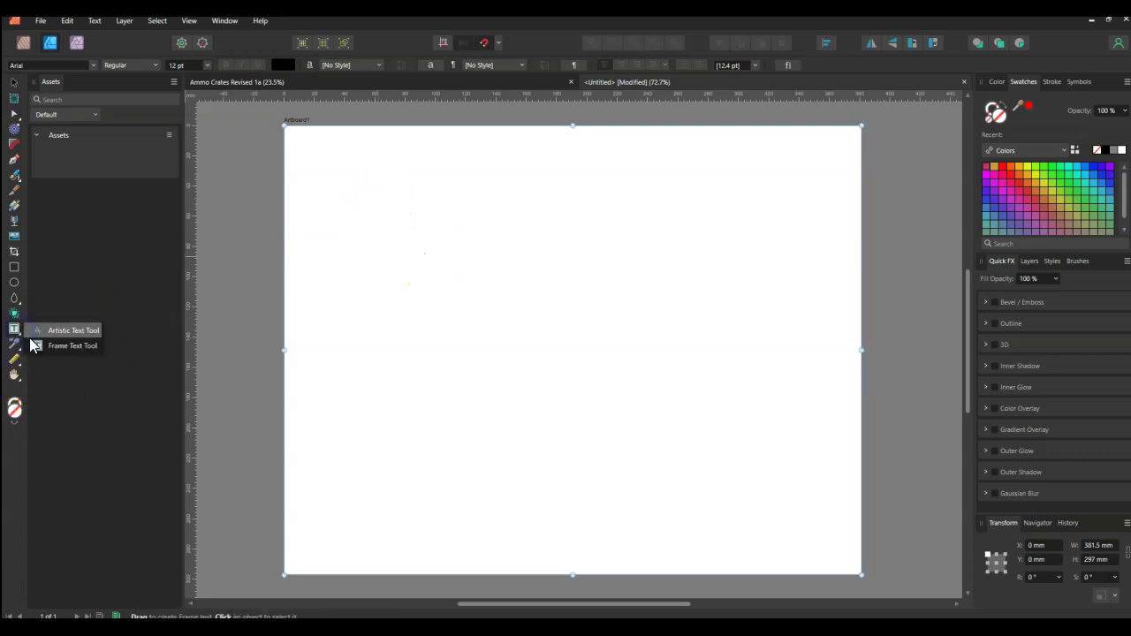
{"action": "left_click_drag", "start_coordinate": [340, 218], "coordinate": [780, 439]}
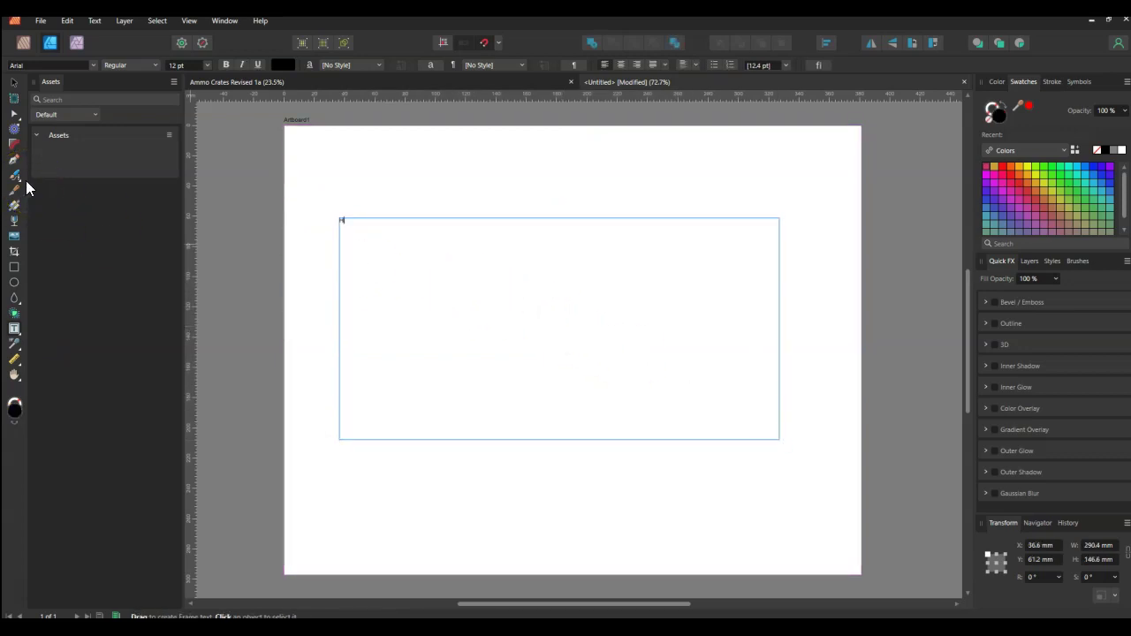
{"action": "left_click_drag", "start_coordinate": [366, 224], "coordinate": [311, 215]}
{"action": "left_click", "coordinate": [207, 65]}
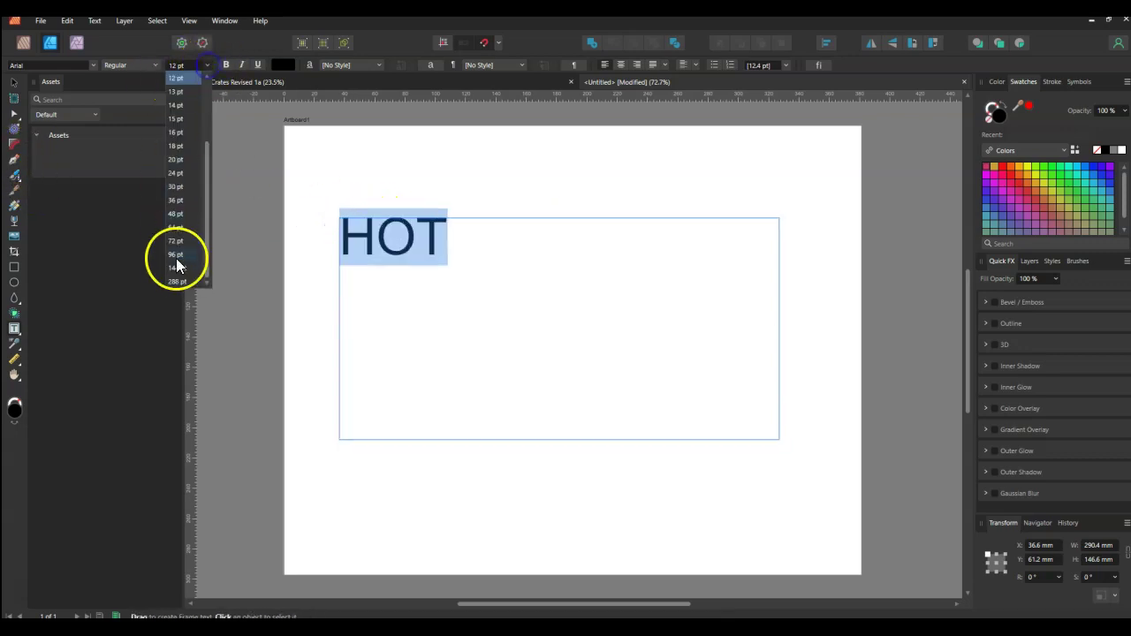
{"action": "left_click", "coordinate": [180, 281]}
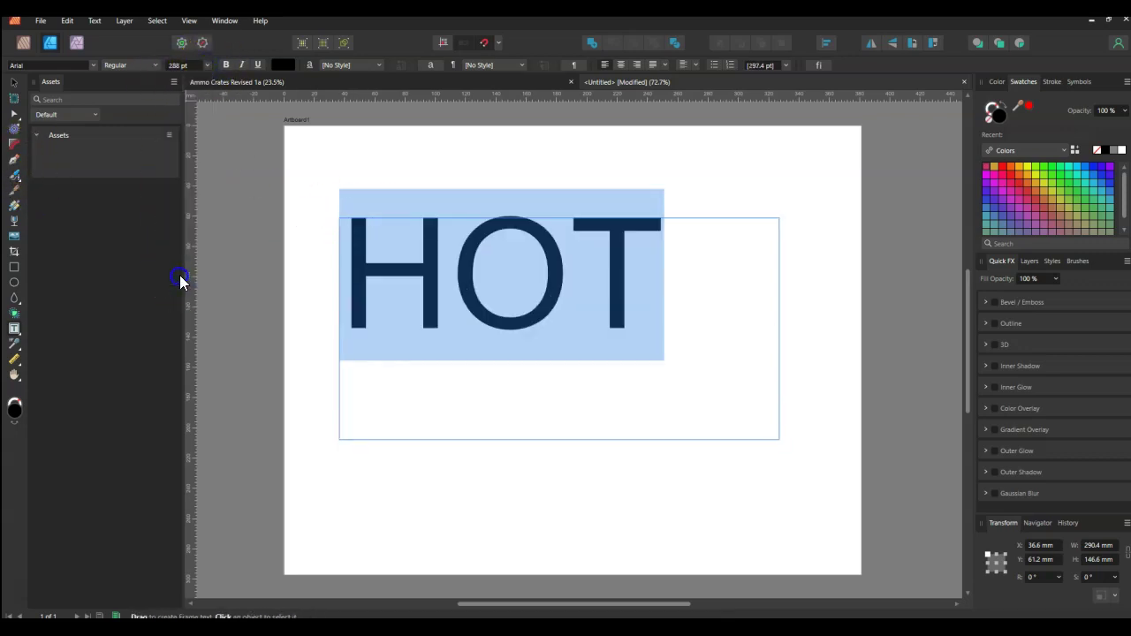
Step: Set the font of the word HOT to Berlin Sans FB
{"action": "left_click", "coordinate": [93, 66]}
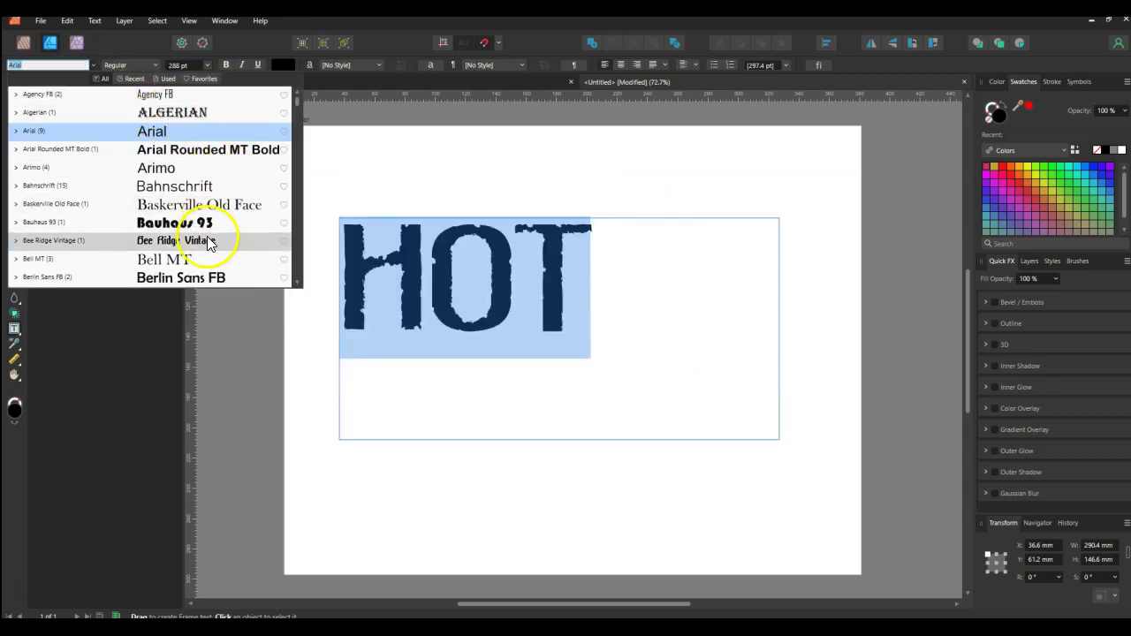
{"action": "scroll", "coordinate": [201, 269], "scroll_direction": "down", "scroll_amount": 3}
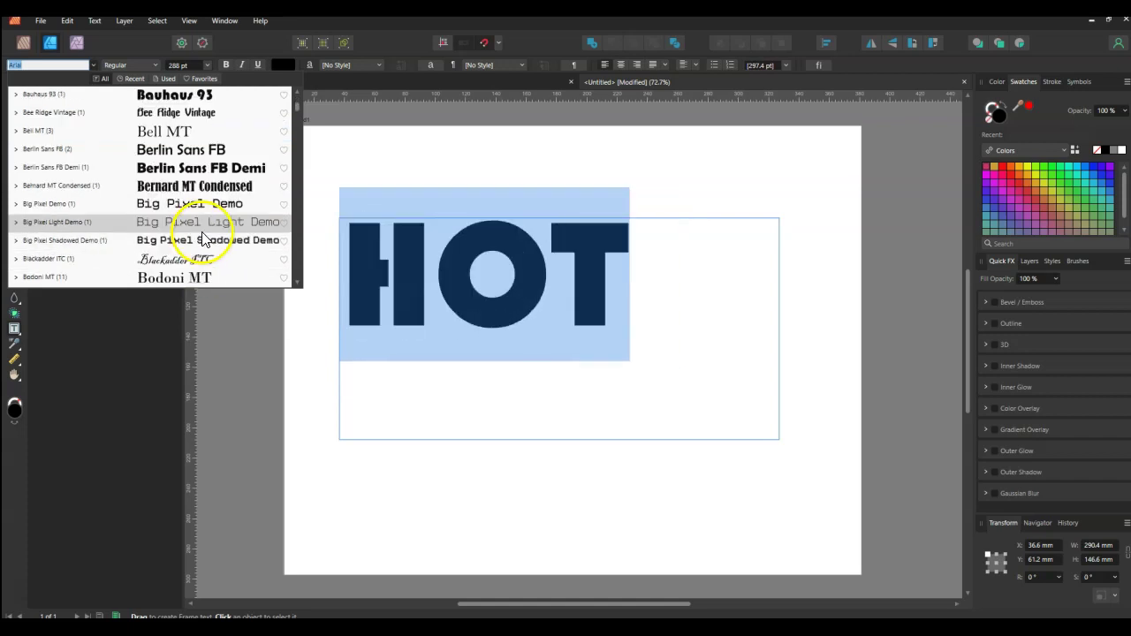
{"action": "left_click", "coordinate": [190, 147]}
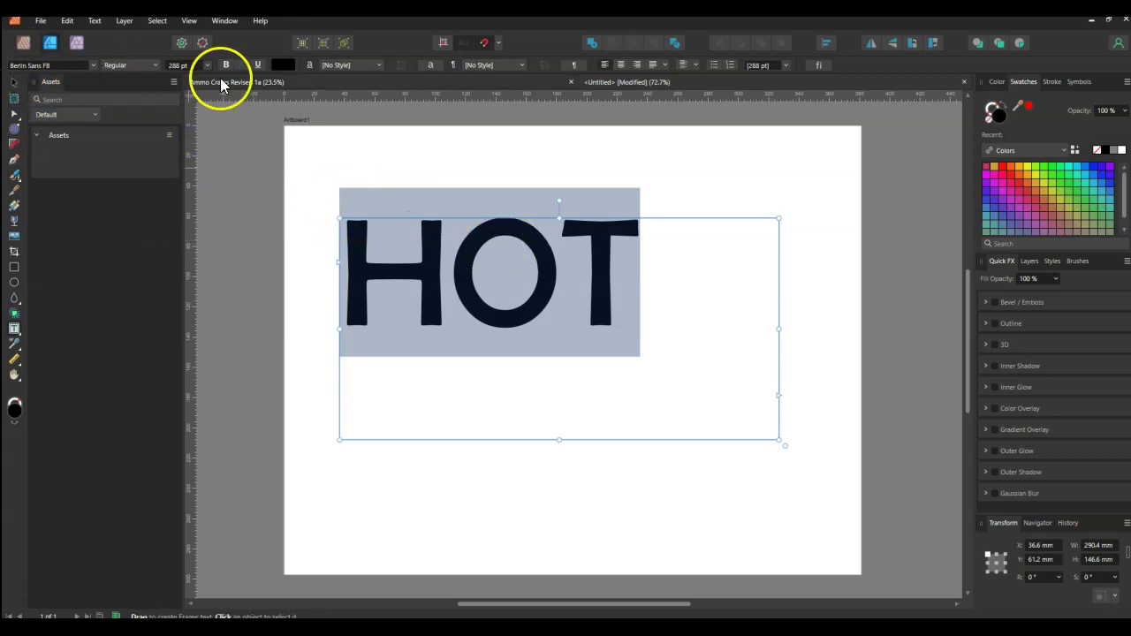
{"action": "left_click", "coordinate": [142, 43]}
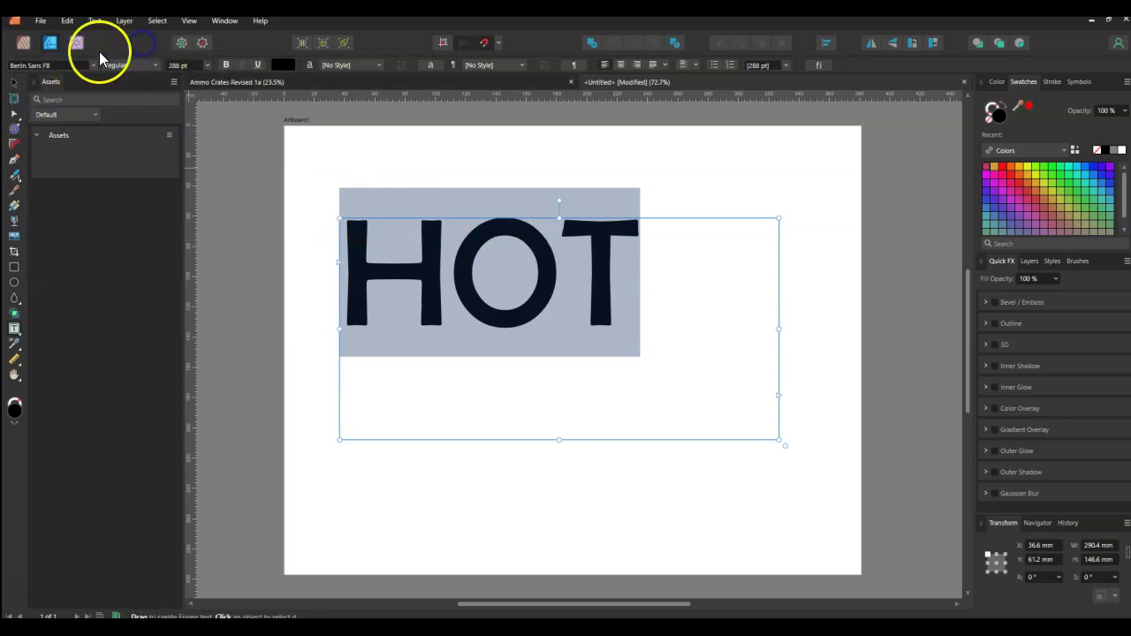
Step: Shrink the HOT text frame to about 216 × 77 mm and move it to the horizontal middle of the artboard
{"action": "left_click", "coordinate": [14, 82]}
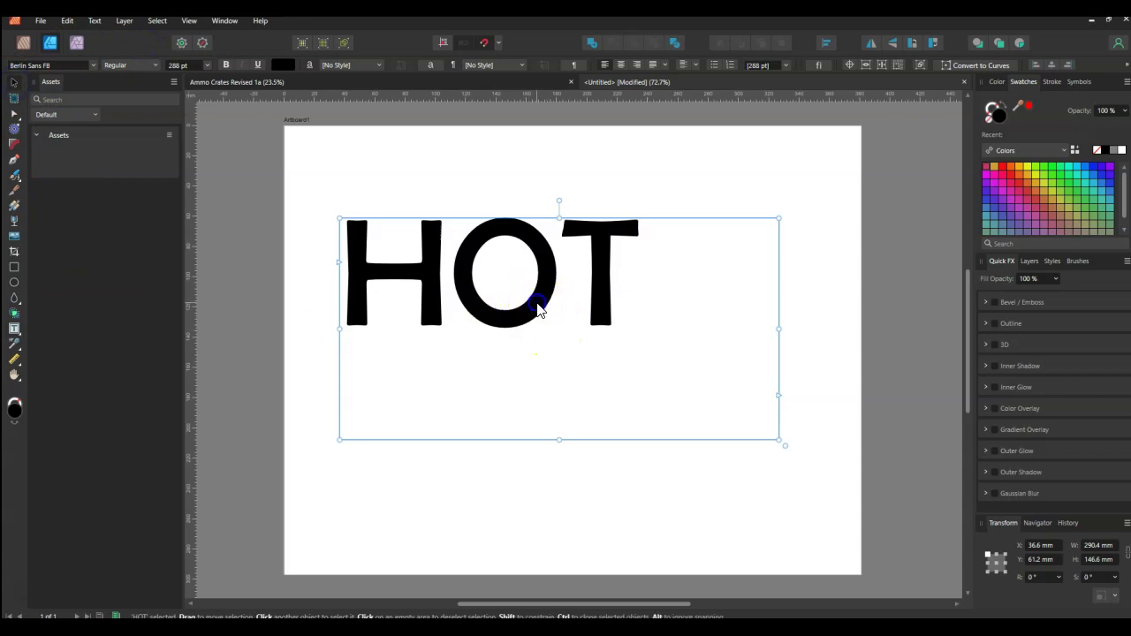
{"action": "left_click_drag", "start_coordinate": [776, 440], "coordinate": [667, 331]}
{"action": "left_click_drag", "start_coordinate": [521, 235], "coordinate": [610, 253]}
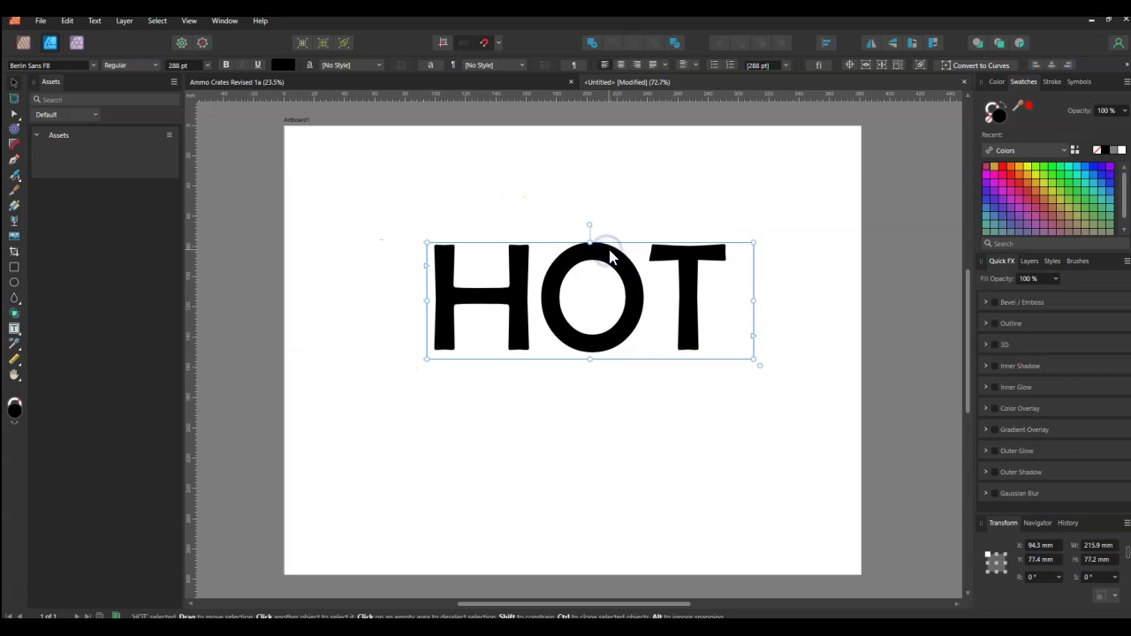
Step: Convert the HOT text to curves and give the letters a linear gradient fill with its midpoint at 41%
{"action": "left_click", "coordinate": [988, 72]}
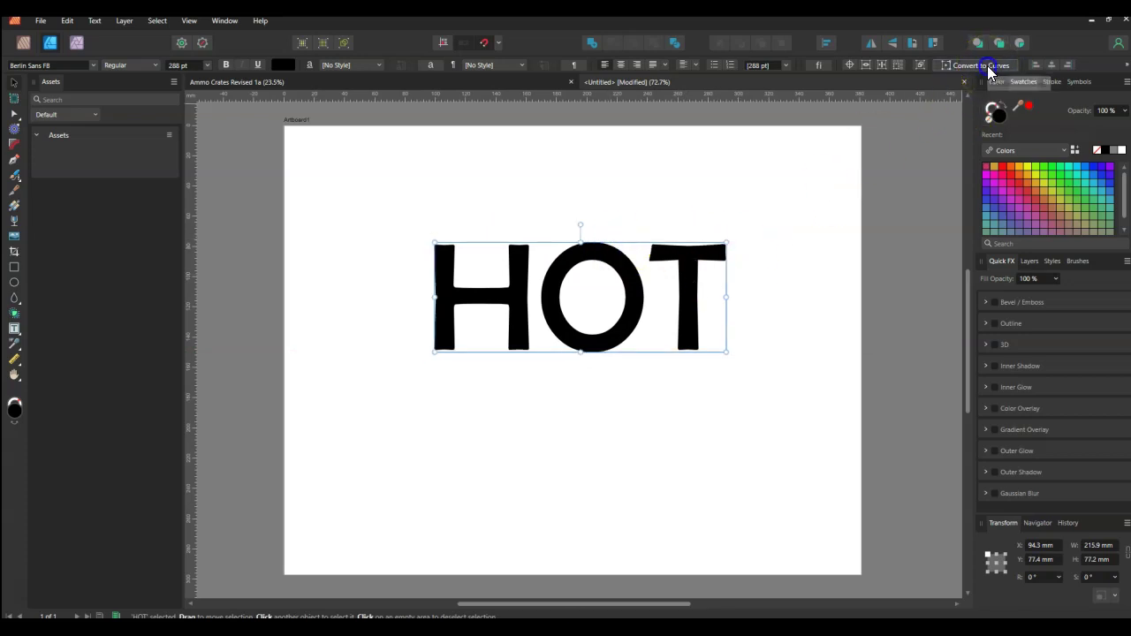
{"action": "double_click", "coordinate": [669, 253]}
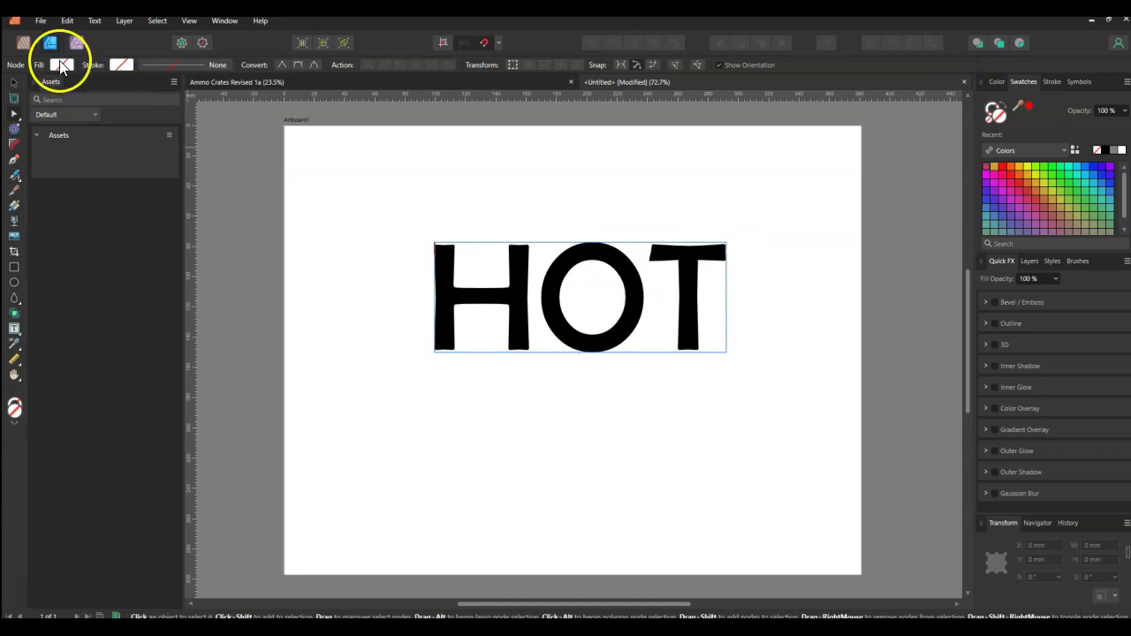
{"action": "left_click", "coordinate": [62, 66]}
{"action": "left_click", "coordinate": [94, 86]}
{"action": "mouse_move", "coordinate": [98, 120]}
{"action": "left_mouse_down"}
{"action": "mouse_move", "coordinate": [116, 116]}
{"action": "mouse_move", "coordinate": [89, 116]}
{"action": "left_mouse_up"}
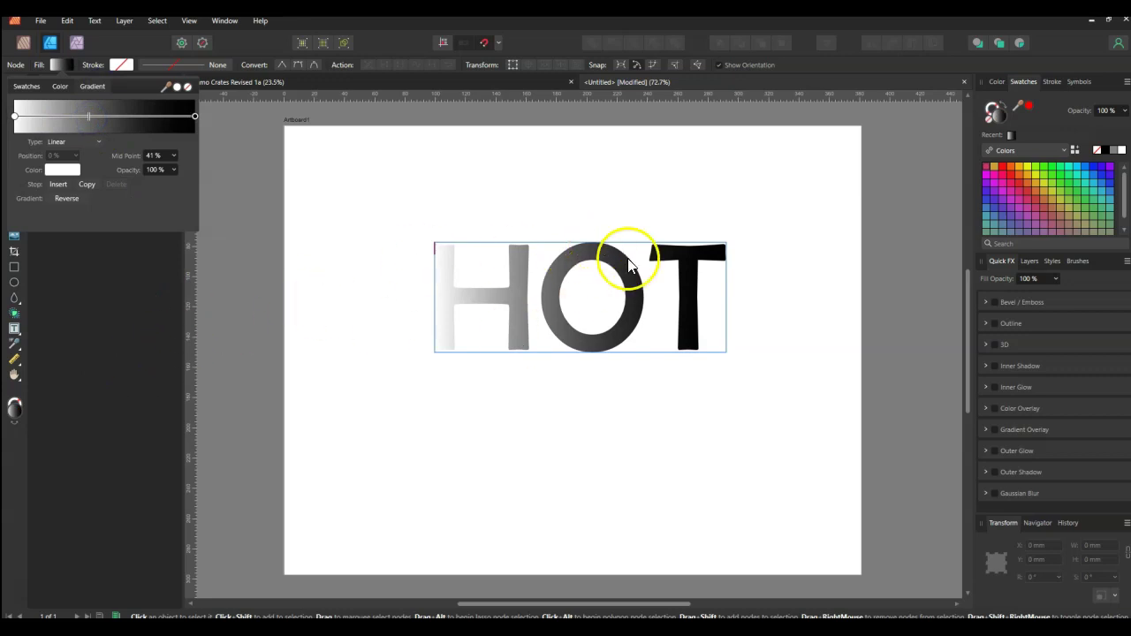
Step: Colour the gradient's start stop orange (M 54, Y 76) and its end stop red (M 100, Y 100)
{"action": "left_click", "coordinate": [13, 118]}
{"action": "left_click", "coordinate": [63, 171]}
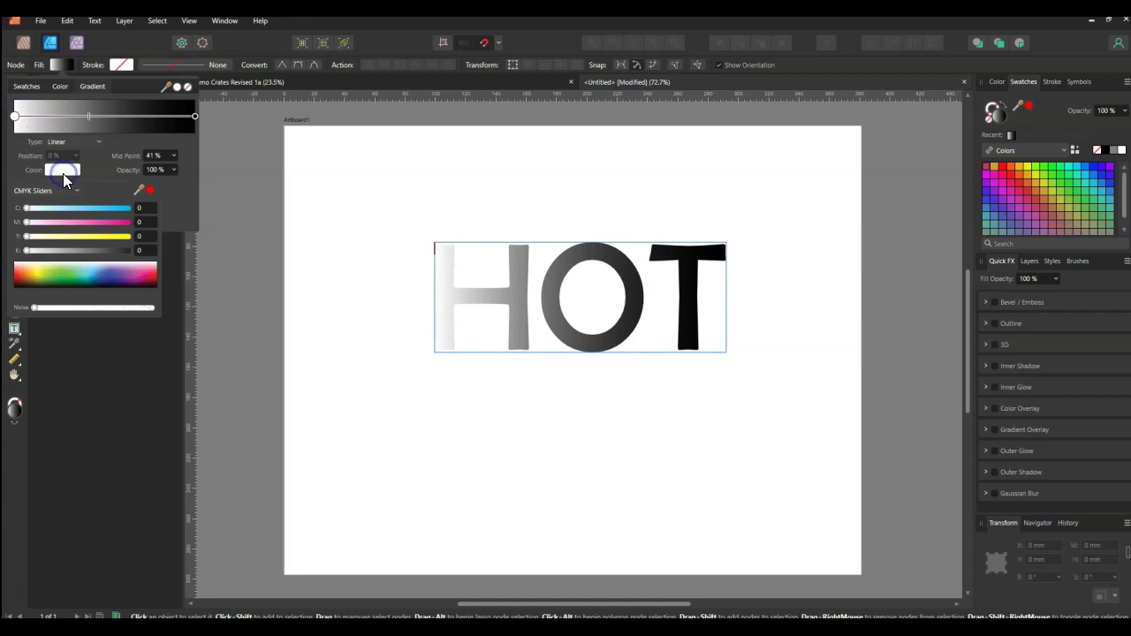
{"action": "left_click", "coordinate": [24, 273]}
{"action": "left_click", "coordinate": [124, 156]}
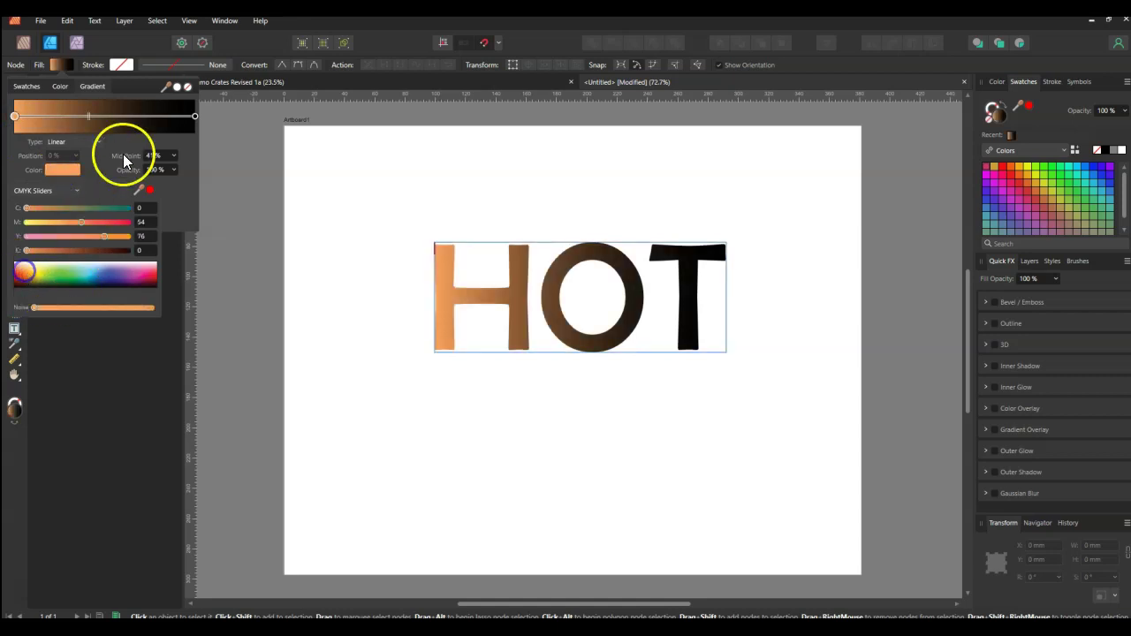
{"action": "left_click", "coordinate": [194, 116]}
{"action": "left_click", "coordinate": [57, 169]}
{"action": "left_click_drag", "start_coordinate": [24, 275], "coordinate": [14, 278]}
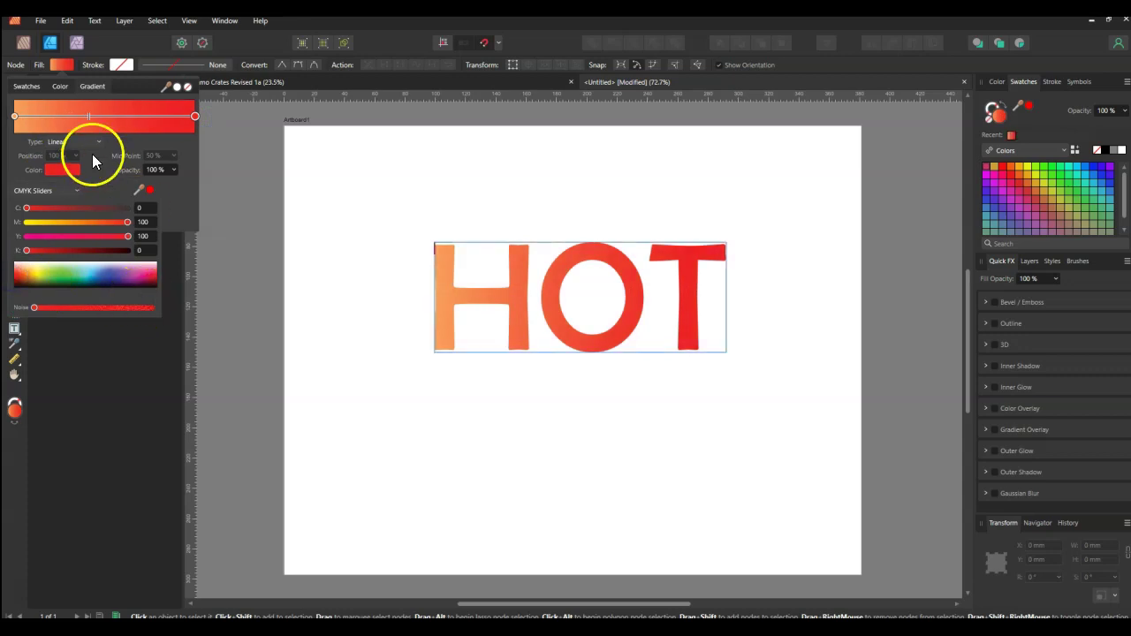
Step: Set the gradient's midpoint to 53% and deepen the start stop to a red-orange with M 95, Y 100
{"action": "left_click_drag", "start_coordinate": [88, 116], "coordinate": [116, 121]}
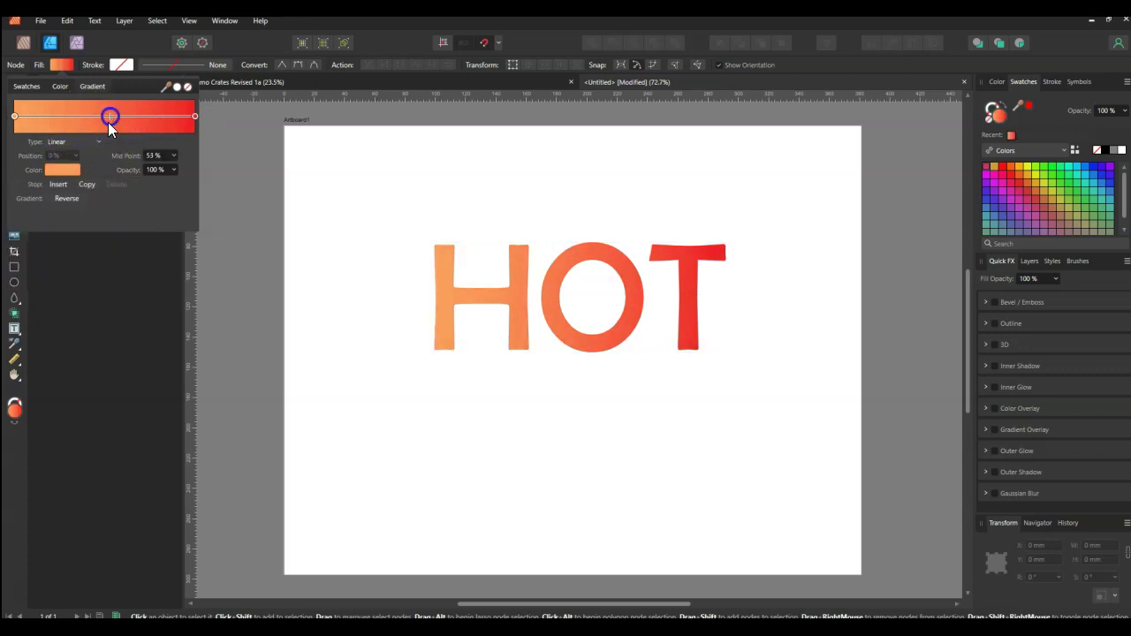
{"action": "left_click", "coordinate": [51, 168]}
{"action": "left_click", "coordinate": [22, 278]}
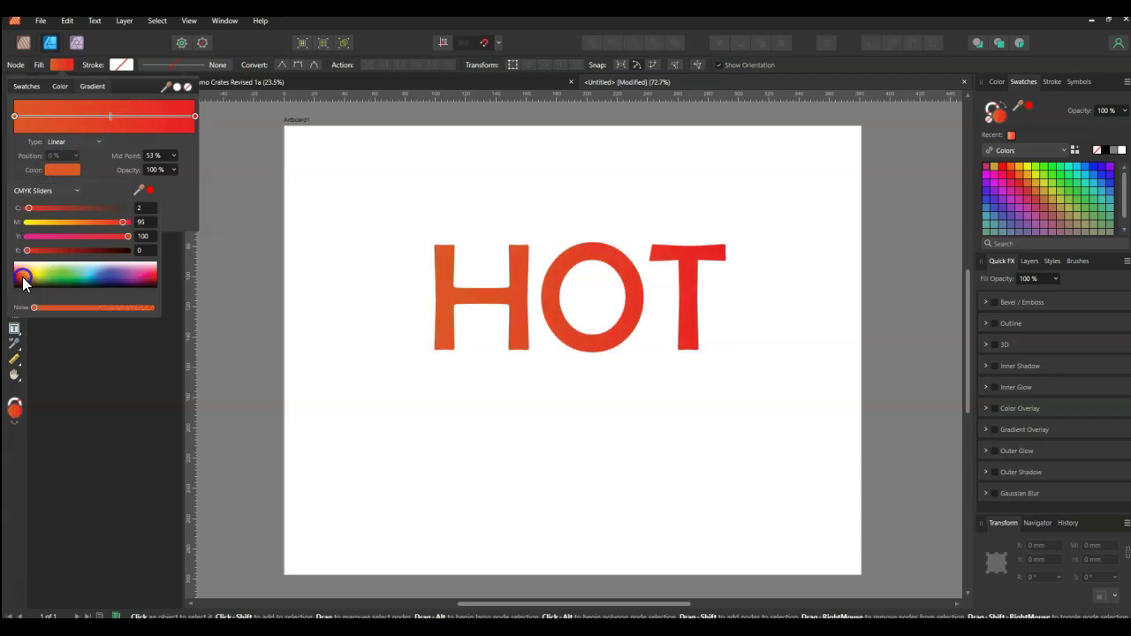
Step: Add a red-orange stop inside the gradient, recolour the start stop yellow and slide the added stop to about the gradient's middle
{"action": "left_click", "coordinate": [46, 116]}
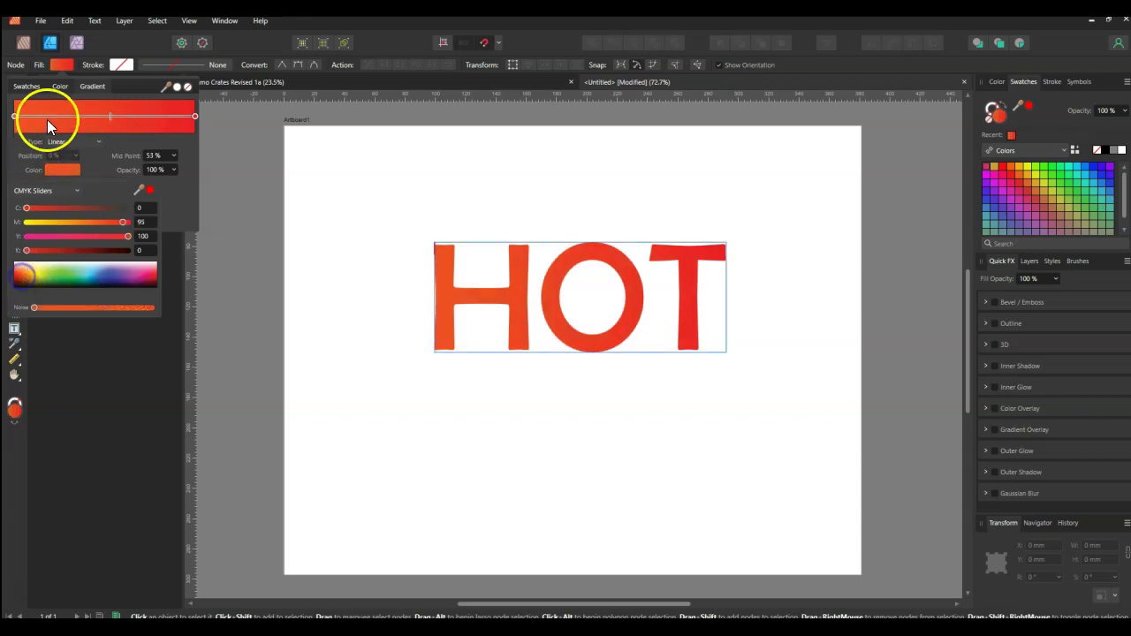
{"action": "left_click", "coordinate": [14, 116]}
{"action": "left_click", "coordinate": [62, 169]}
{"action": "left_click_drag", "start_coordinate": [45, 216], "coordinate": [29, 229]}
{"action": "left_click", "coordinate": [48, 116]}
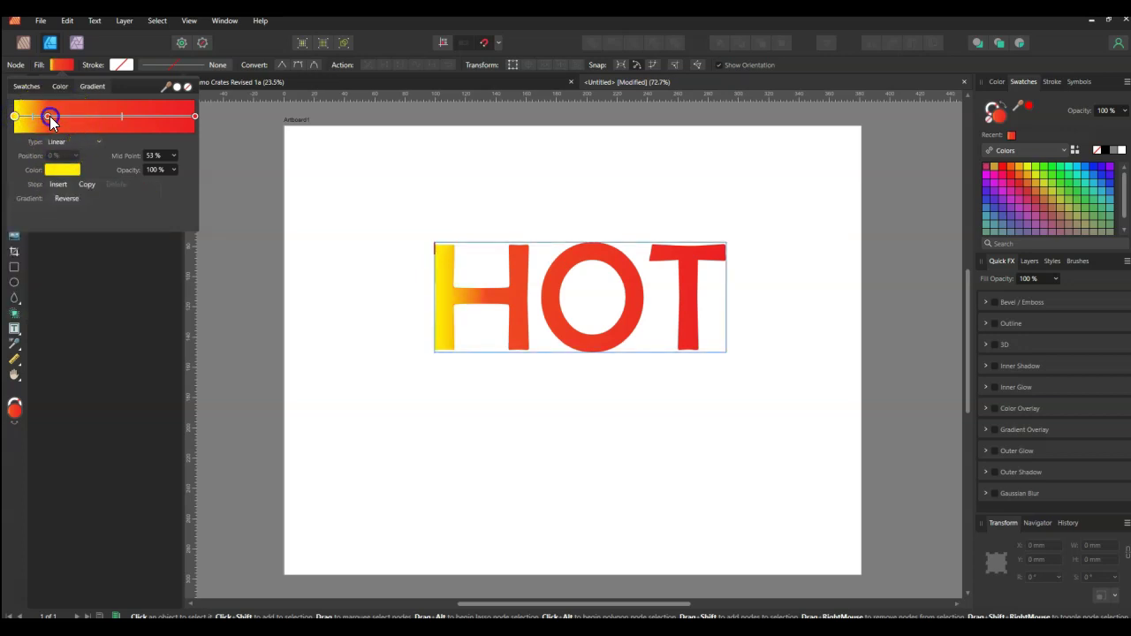
{"action": "left_click_drag", "start_coordinate": [55, 122], "coordinate": [107, 122]}
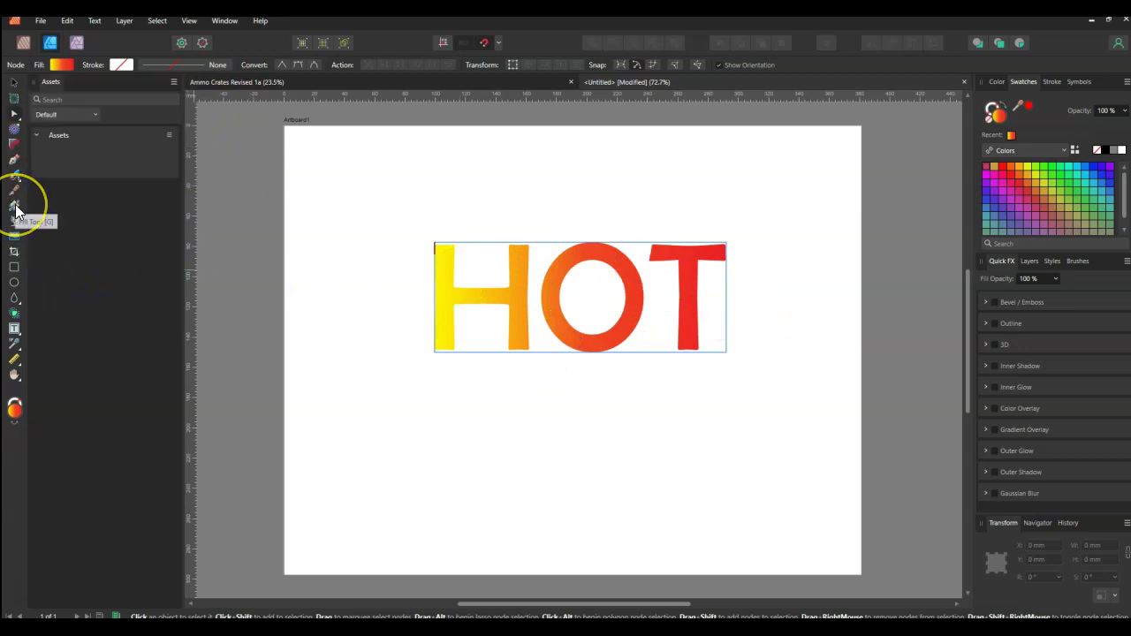
Step: Reorient the HOT gradient with the Fill tool to run vertically, from yellow just above the letters down to red at their base
{"action": "left_click", "coordinate": [16, 210]}
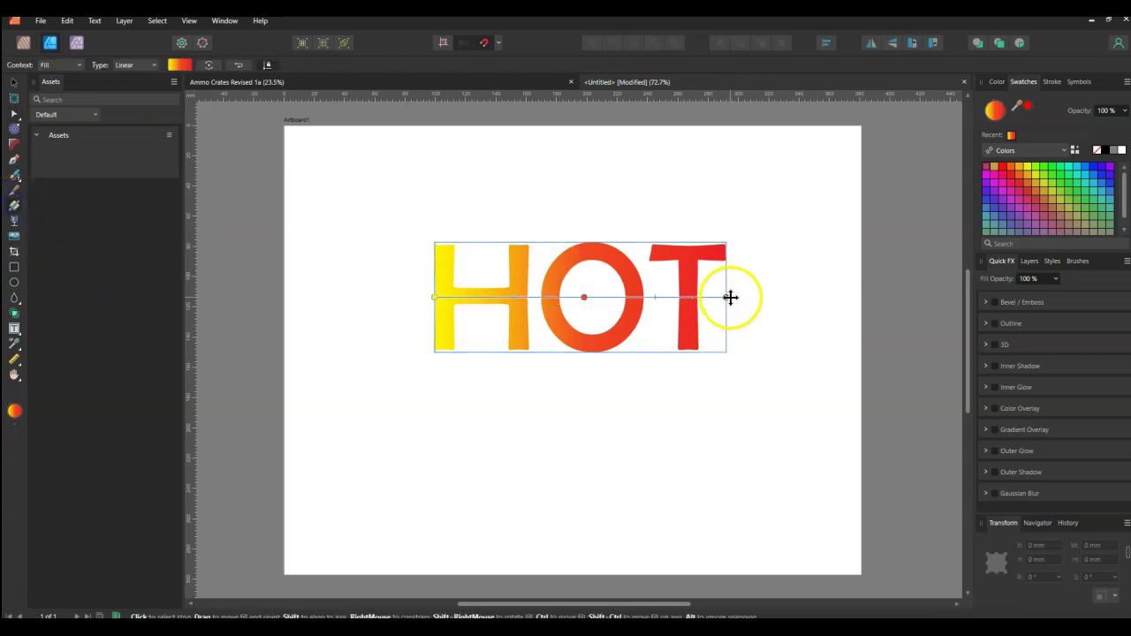
{"action": "left_click_drag", "start_coordinate": [728, 297], "coordinate": [591, 351]}
{"action": "left_click_drag", "start_coordinate": [433, 297], "coordinate": [589, 206]}
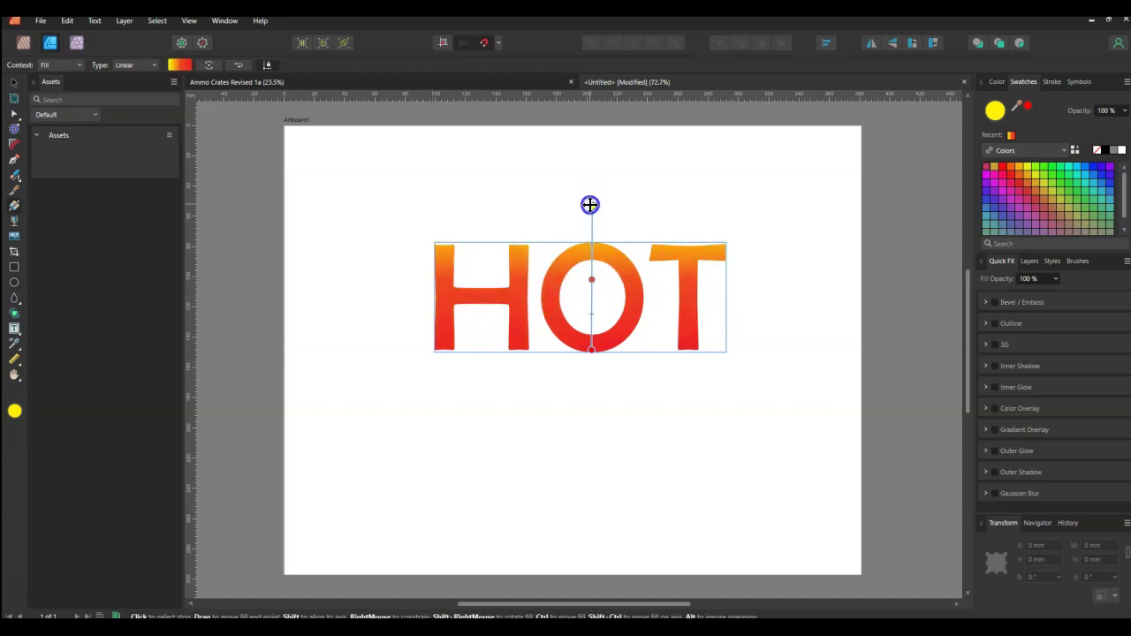
{"action": "mouse_move", "coordinate": [592, 204]}
{"action": "left_mouse_down"}
{"action": "mouse_move", "coordinate": [591, 229]}
{"action": "mouse_move", "coordinate": [592, 197]}
{"action": "mouse_move", "coordinate": [595, 208]}
{"action": "left_mouse_up"}
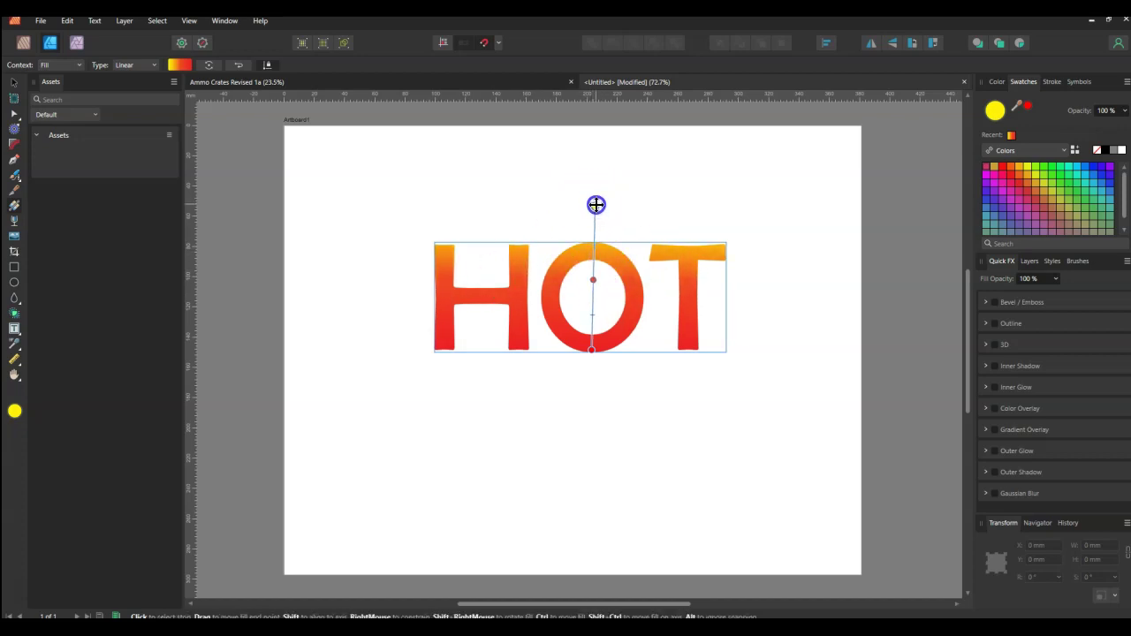
{"action": "left_click_drag", "start_coordinate": [597, 207], "coordinate": [595, 212]}
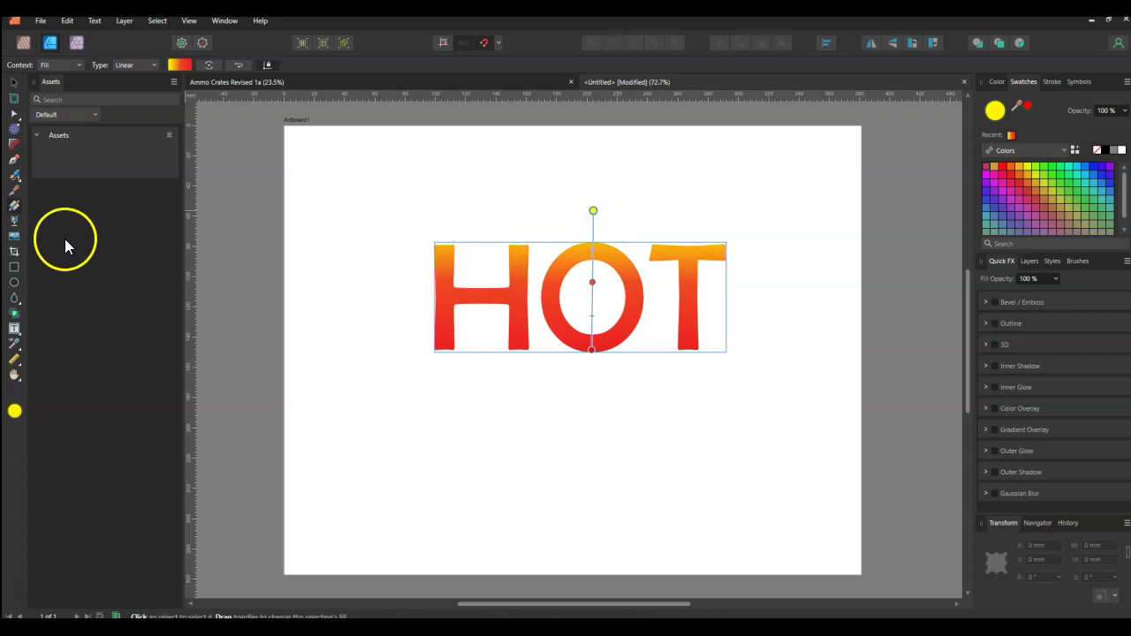
Step: Draw a second artboard about 240 × 186 mm to the right of the first one, aligned with its top edge
{"action": "left_click", "coordinate": [13, 83]}
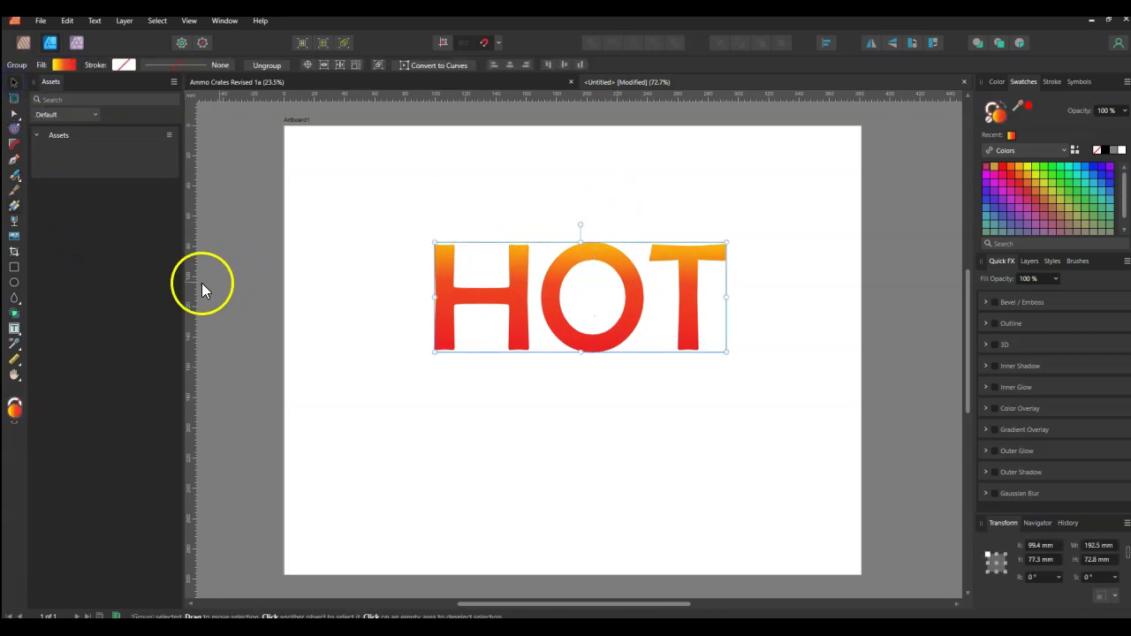
{"action": "scroll", "coordinate": [625, 294], "scroll_direction": "up", "scroll_amount": 2}
{"action": "scroll", "coordinate": [624, 294], "scroll_direction": "down", "scroll_amount": 2}
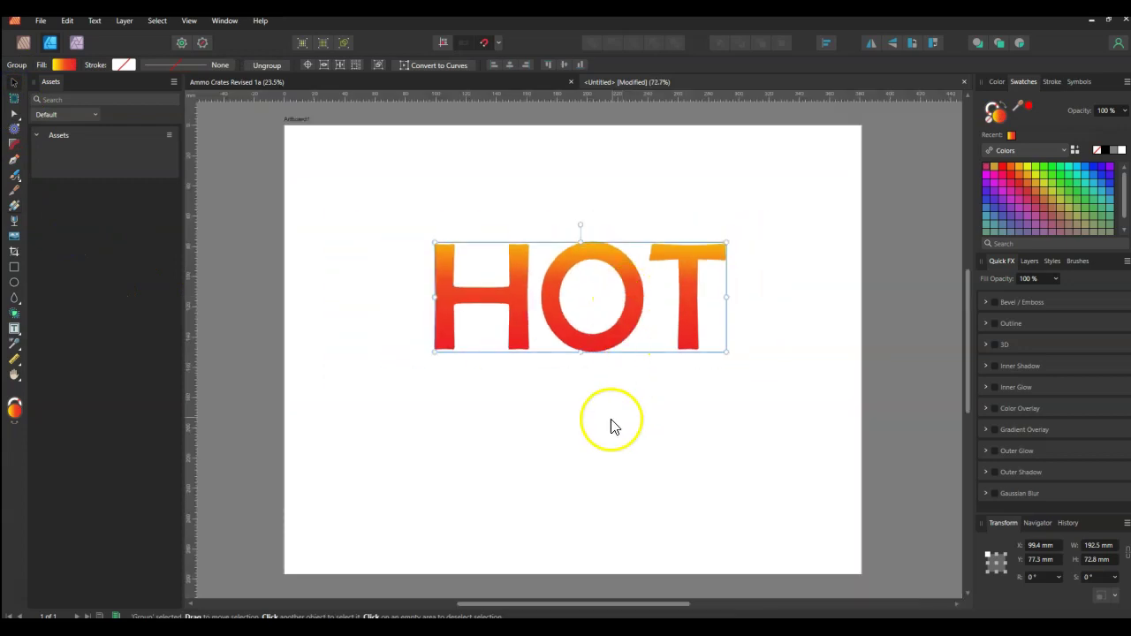
{"action": "scroll", "coordinate": [614, 427], "scroll_direction": "down", "scroll_amount": 1}
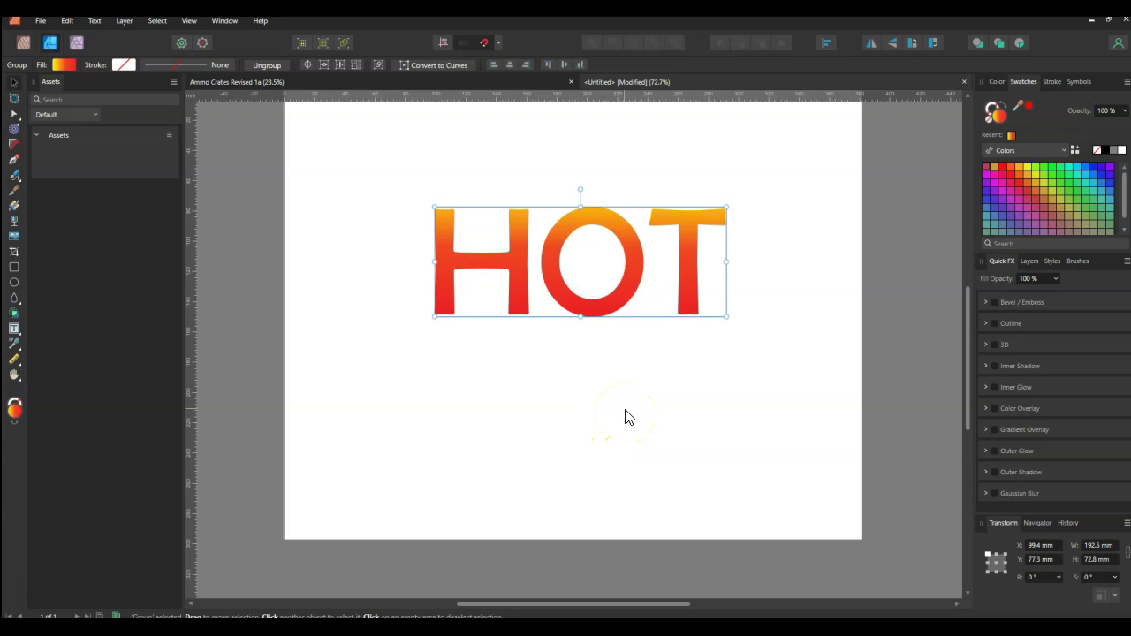
{"action": "scroll", "coordinate": [625, 415], "scroll_direction": "down", "scroll_amount": 2}
{"action": "scroll", "coordinate": [651, 411], "scroll_direction": "up", "scroll_amount": 1}
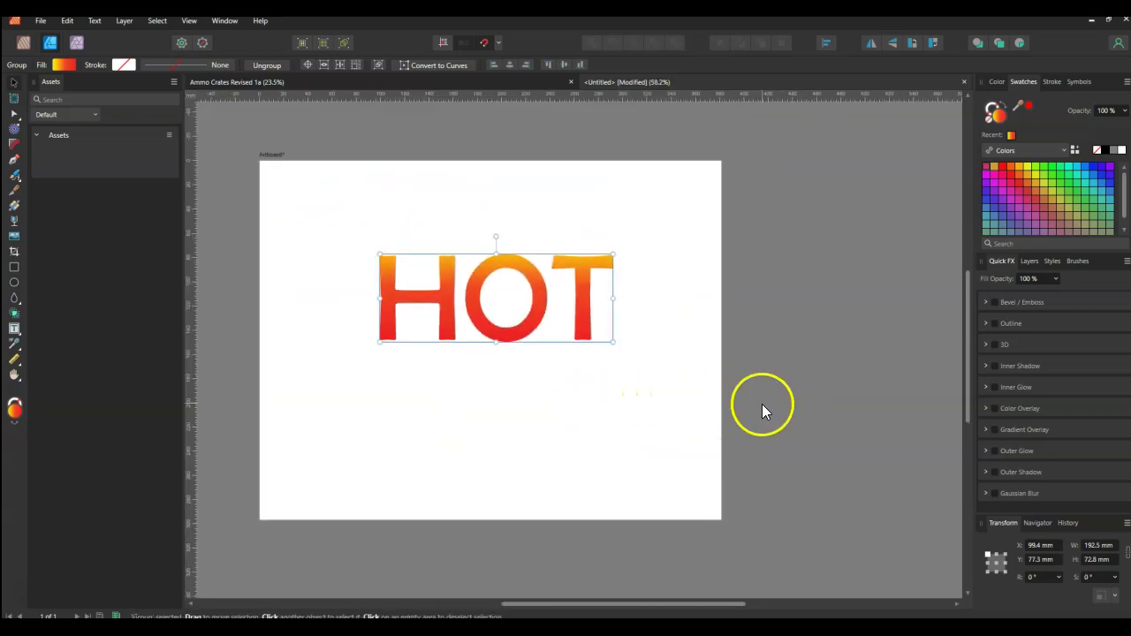
{"action": "scroll", "coordinate": [698, 477], "scroll_direction": "down", "scroll_amount": 1}
{"action": "left_click_drag", "start_coordinate": [628, 606], "coordinate": [712, 609]}
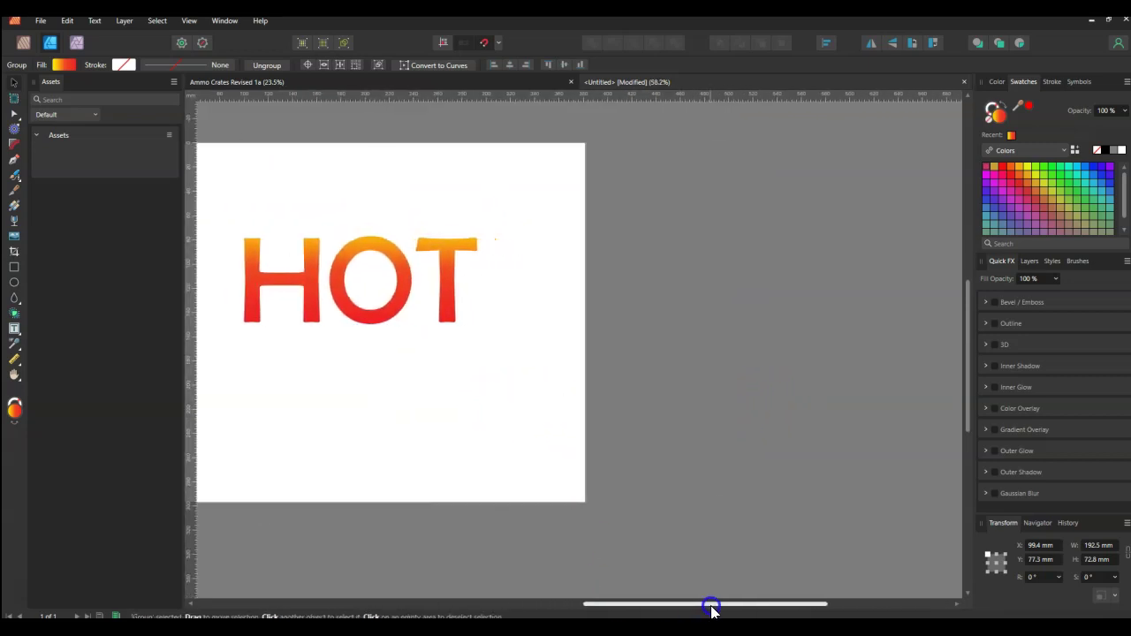
{"action": "left_click", "coordinate": [14, 99]}
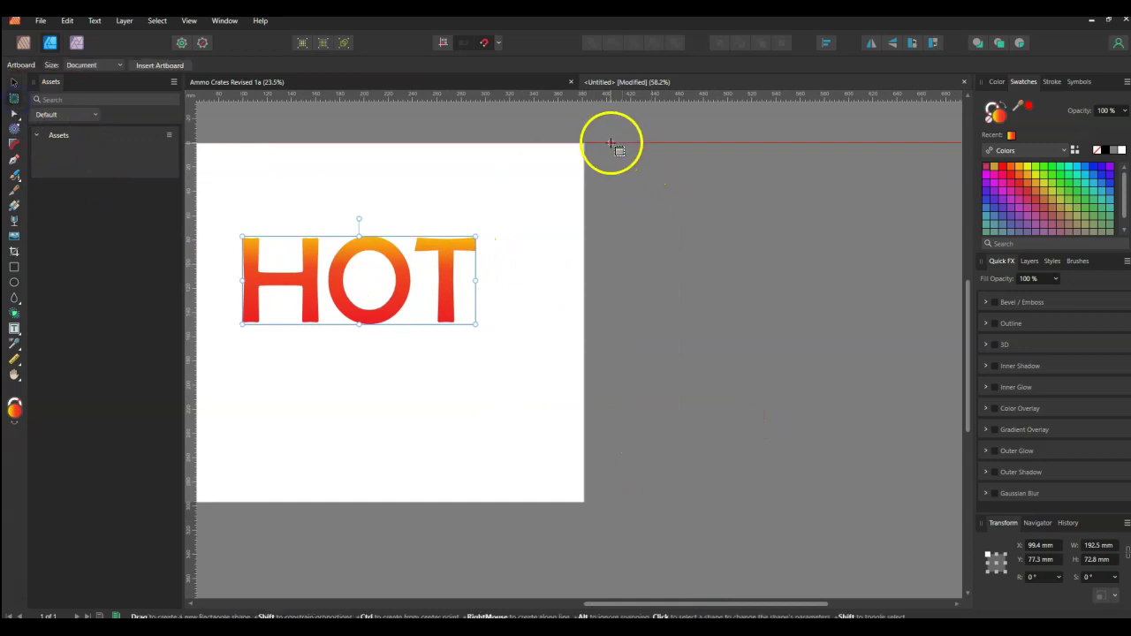
{"action": "left_click_drag", "start_coordinate": [610, 143], "coordinate": [902, 368]}
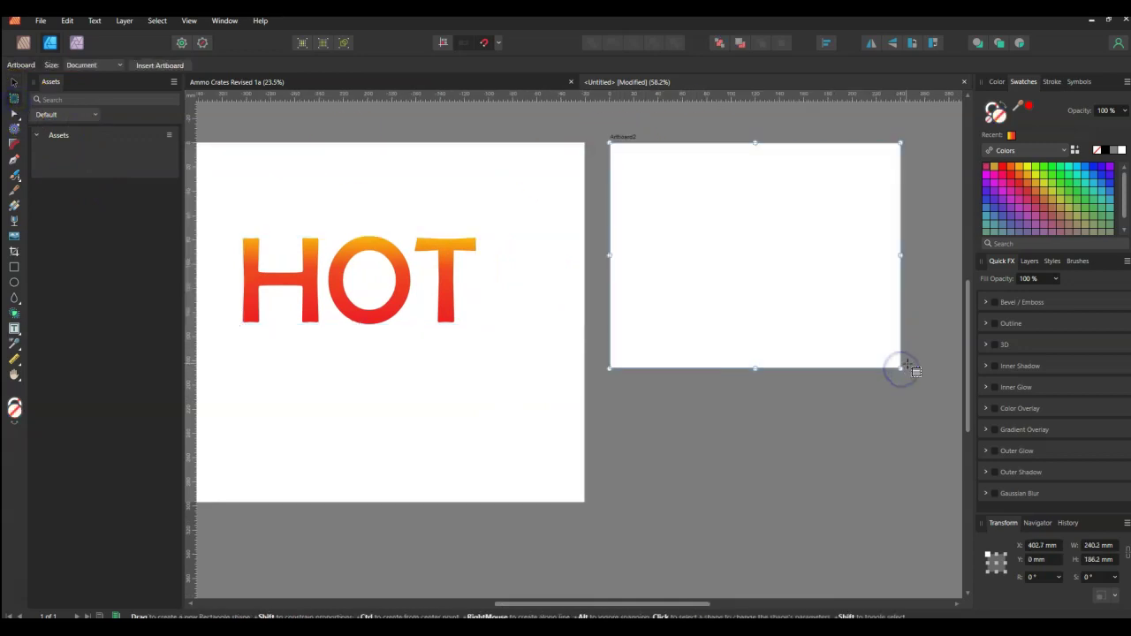
Step: Draw a rectangle about 263 × 199 mm covering the whole second artboard and fill it black (C 72, M 68, Y 67, K 88)
{"action": "left_click", "coordinate": [14, 266]}
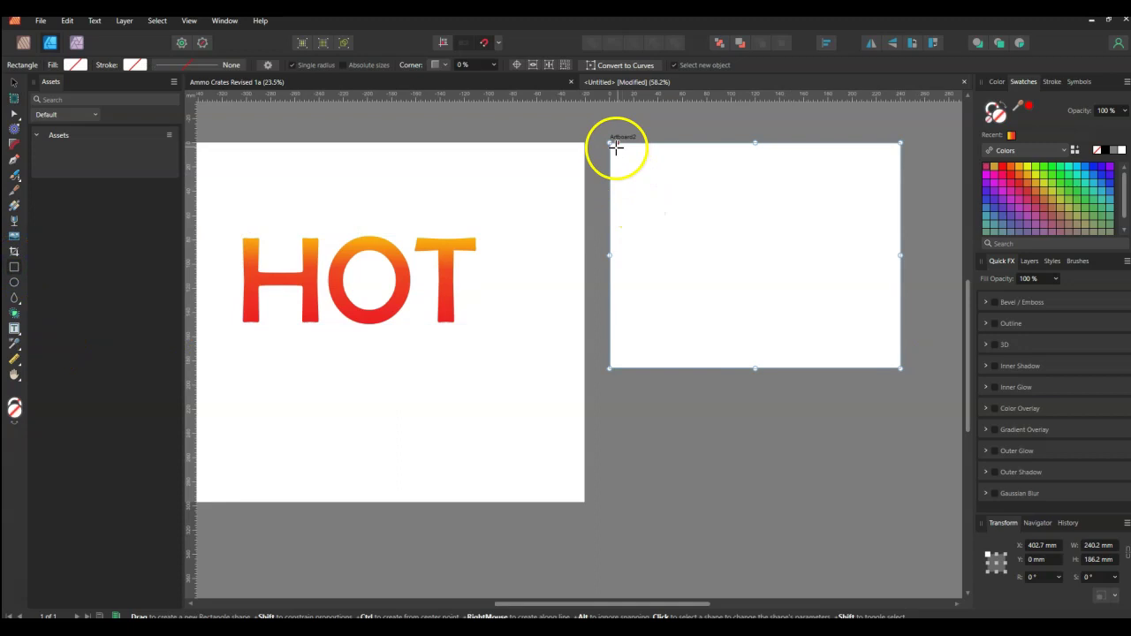
{"action": "left_click_drag", "start_coordinate": [610, 143], "coordinate": [914, 375]}
{"action": "left_click", "coordinate": [80, 65]}
{"action": "left_click", "coordinate": [60, 86]}
{"action": "left_click", "coordinate": [45, 196]}
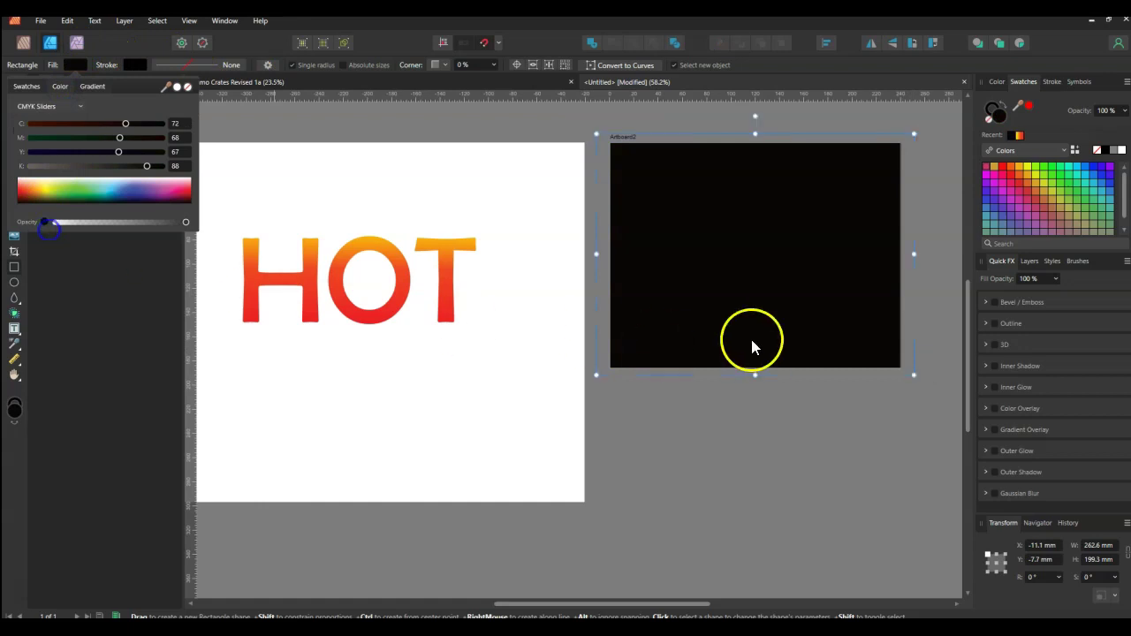
Step: Lock the black background rectangle inside the second artboard
{"action": "left_click", "coordinate": [1030, 264]}
{"action": "left_click", "coordinate": [1032, 265]}
{"action": "right_click", "coordinate": [1051, 309]}
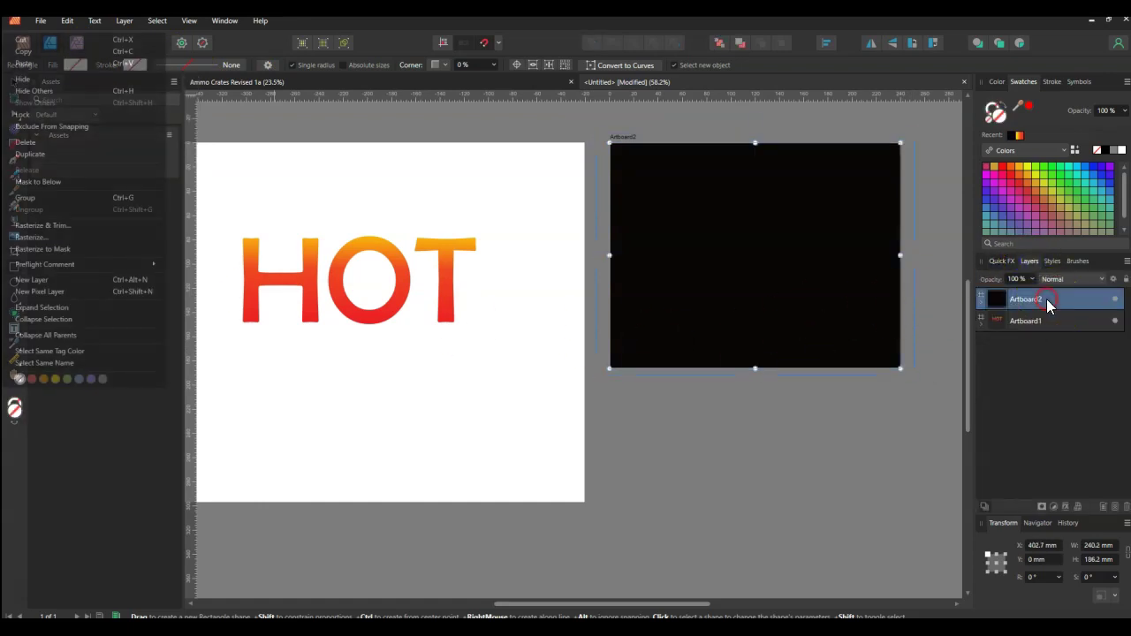
{"action": "left_click", "coordinate": [981, 301]}
{"action": "left_click", "coordinate": [1059, 324]}
{"action": "right_click", "coordinate": [1059, 324]}
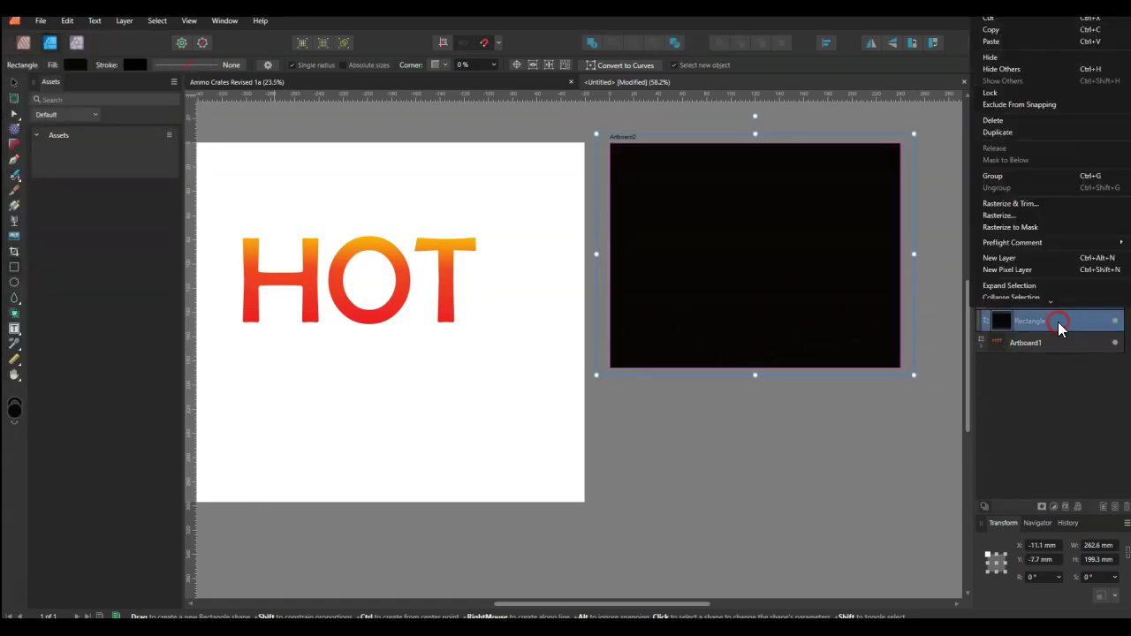
{"action": "left_click", "coordinate": [1029, 99]}
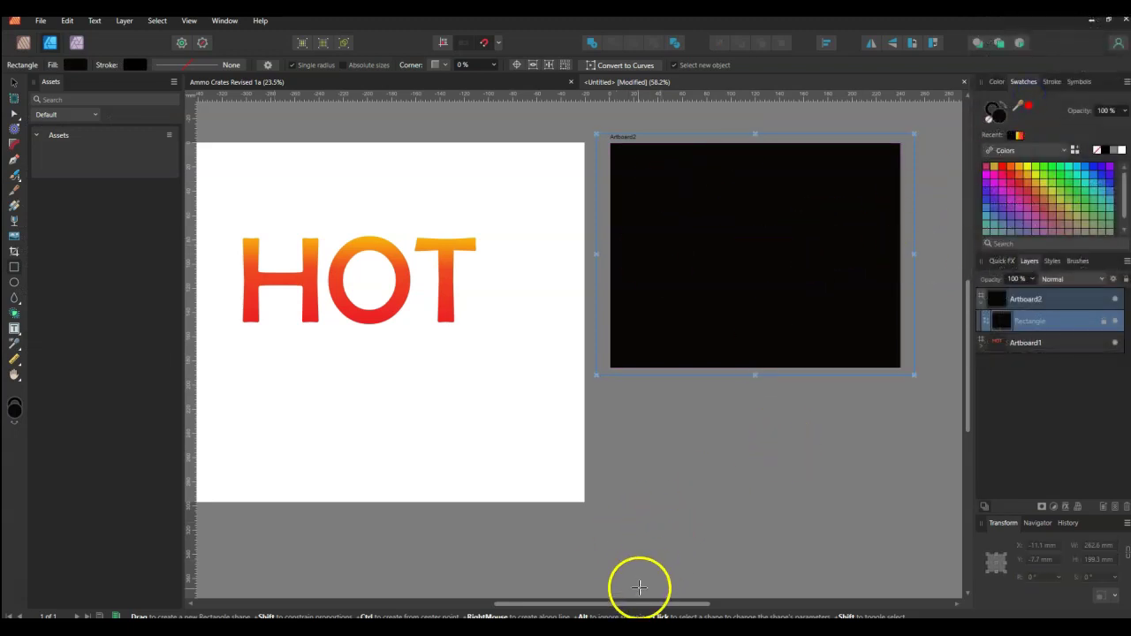
Step: Draw a tear shape about 37 × 81 mm on the black artboard, with its tip pointing up
{"action": "mouse_move", "coordinate": [639, 598]}
{"action": "left_mouse_down"}
{"action": "mouse_move", "coordinate": [677, 601]}
{"action": "mouse_move", "coordinate": [638, 599]}
{"action": "left_mouse_up"}
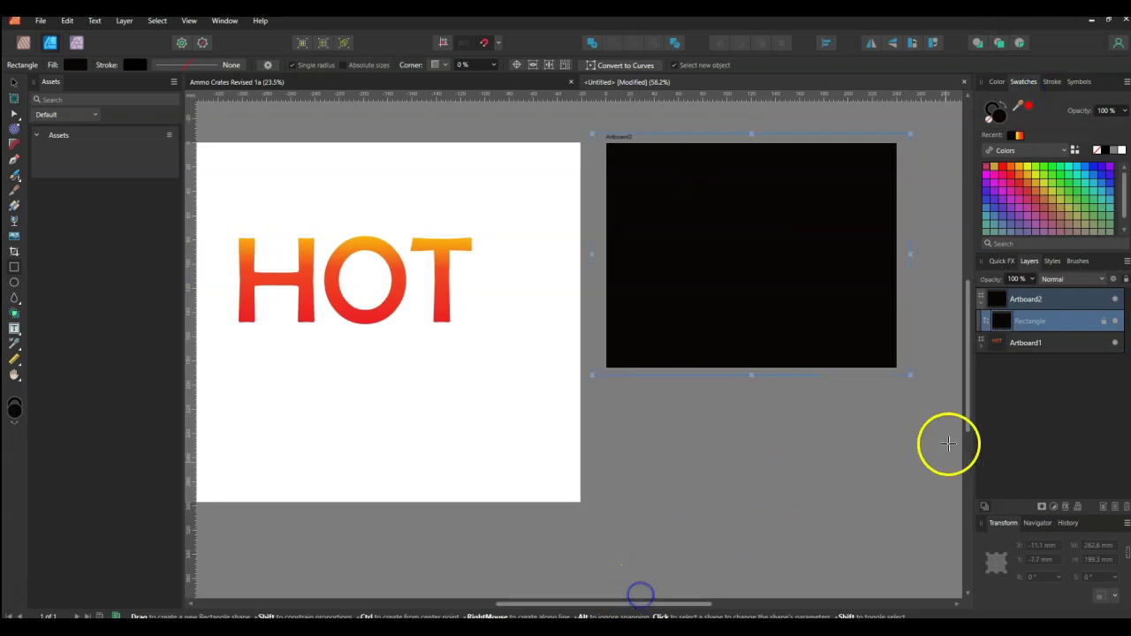
{"action": "left_click", "coordinate": [15, 302]}
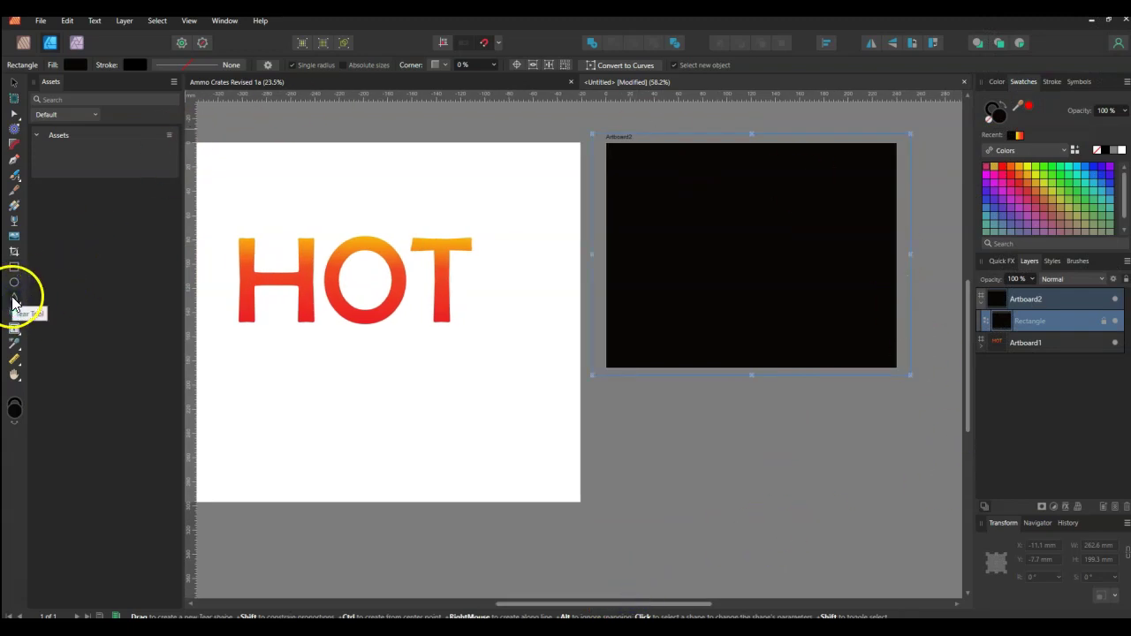
{"action": "left_click", "coordinate": [15, 300]}
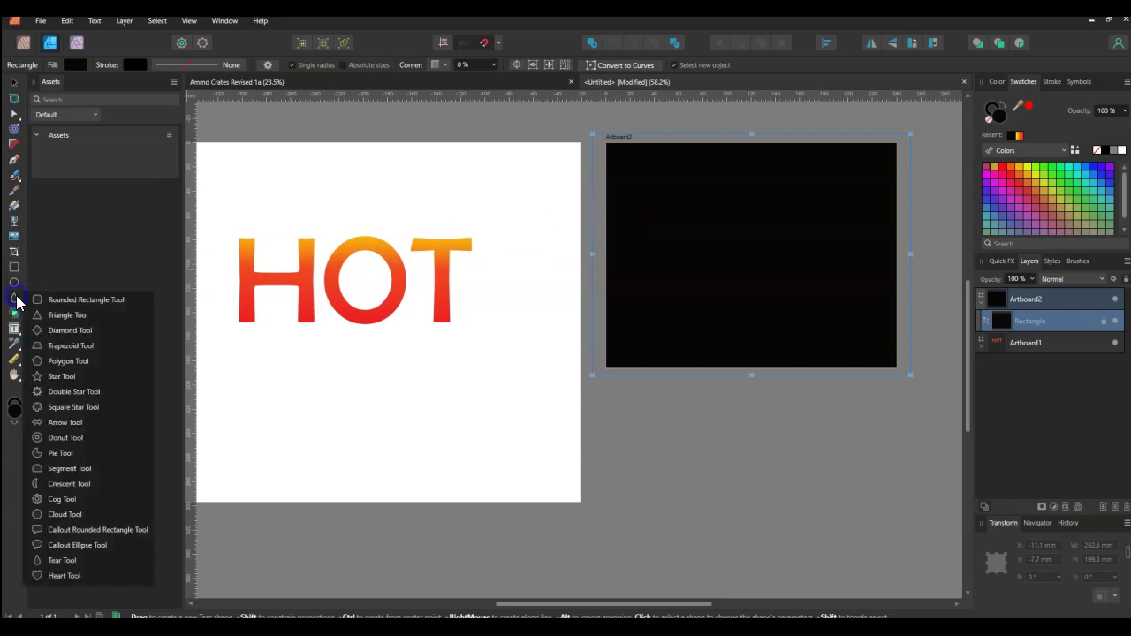
{"action": "left_click", "coordinate": [15, 303]}
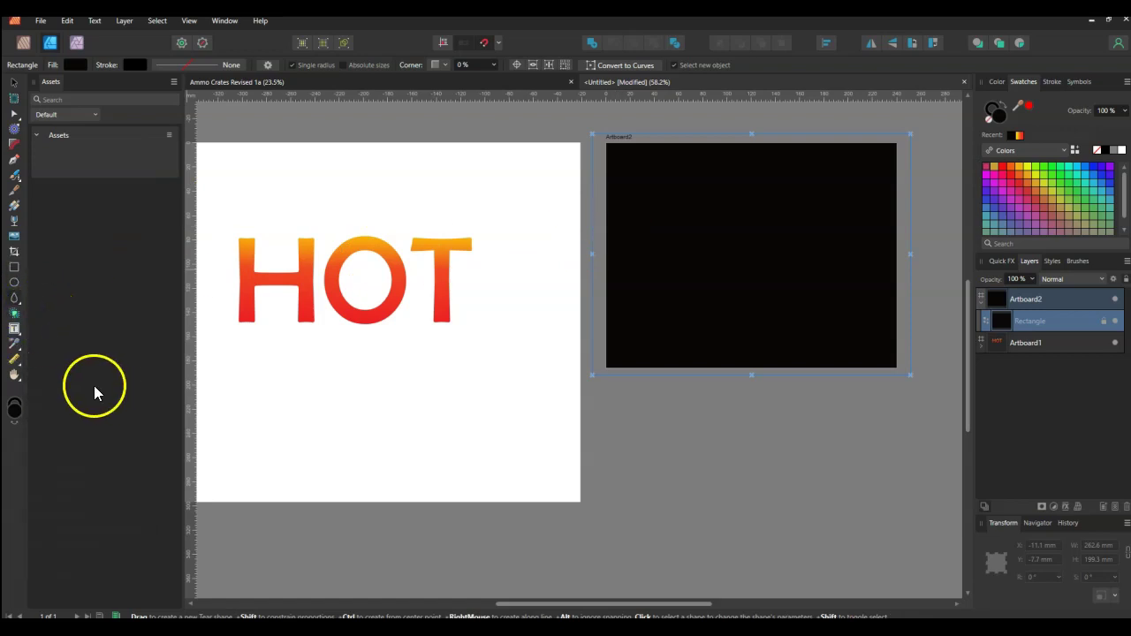
{"action": "left_click_drag", "start_coordinate": [688, 219], "coordinate": [735, 298]}
{"action": "scroll", "coordinate": [757, 278], "scroll_direction": "up", "scroll_amount": 5}
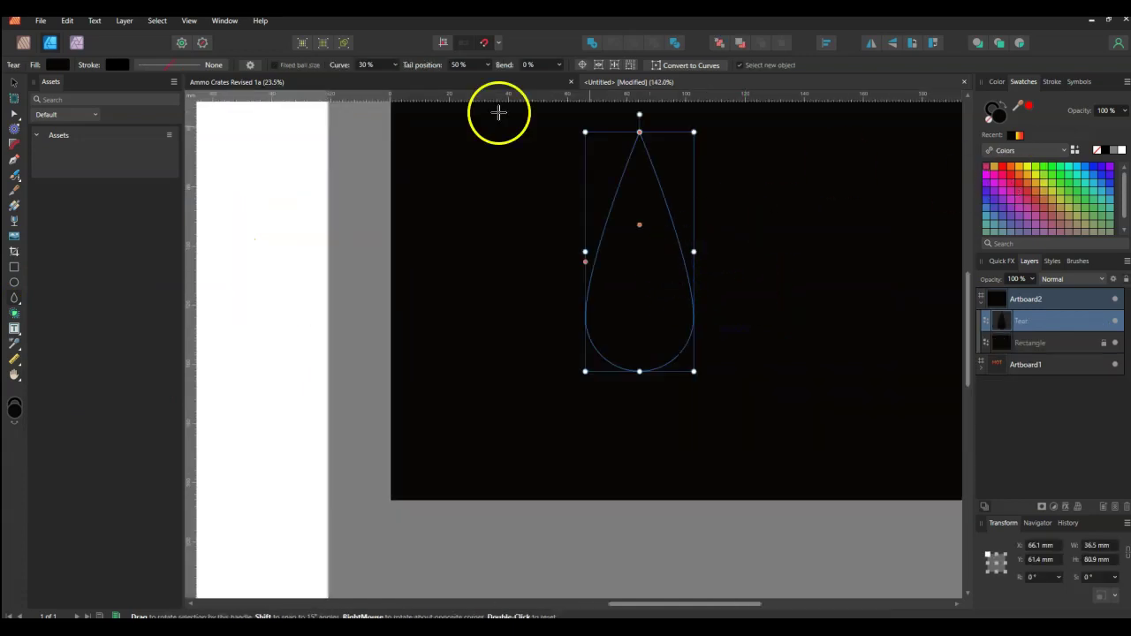
Step: Fill the tear shape red (C 6, M 100, Y 100, K 1)
{"action": "left_click", "coordinate": [57, 65]}
{"action": "left_click_drag", "start_coordinate": [46, 191], "coordinate": [19, 193]}
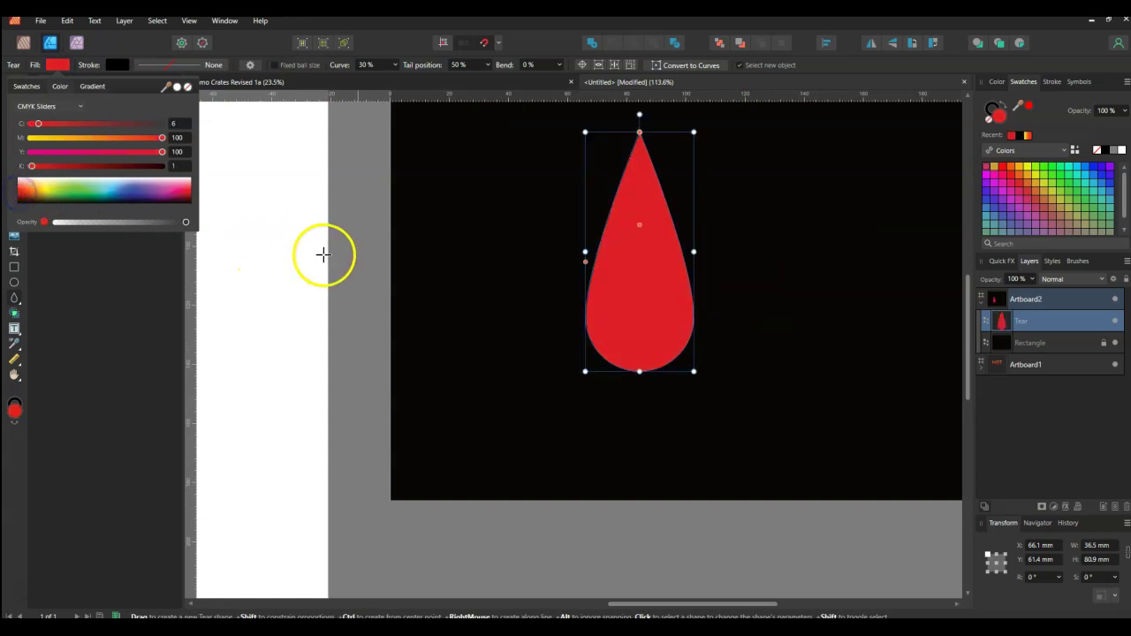
Step: Bend the red tear's tail to -91% so the tip curves like a flame
{"action": "scroll", "coordinate": [336, 253], "scroll_direction": "down", "scroll_amount": 2}
{"action": "scroll", "coordinate": [581, 245], "scroll_direction": "up", "scroll_amount": 2}
{"action": "scroll", "coordinate": [553, 254], "scroll_direction": "up", "scroll_amount": 1}
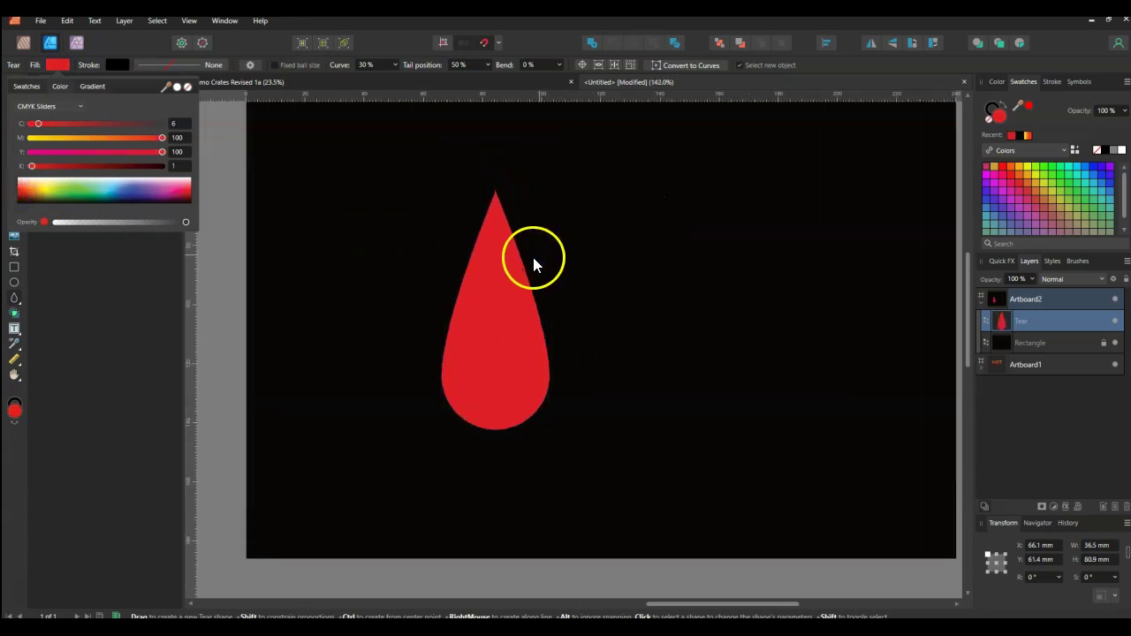
{"action": "left_click", "coordinate": [496, 288]}
{"action": "mouse_move", "coordinate": [460, 284]}
{"action": "left_mouse_down"}
{"action": "mouse_move", "coordinate": [432, 280]}
{"action": "mouse_move", "coordinate": [565, 285]}
{"action": "mouse_move", "coordinate": [447, 291]}
{"action": "left_mouse_up"}
Step: Duplicate the red tear to its right, then scale the copy down and mirror it horizontally to about 26 × 68 mm
{"action": "left_click", "coordinate": [13, 83]}
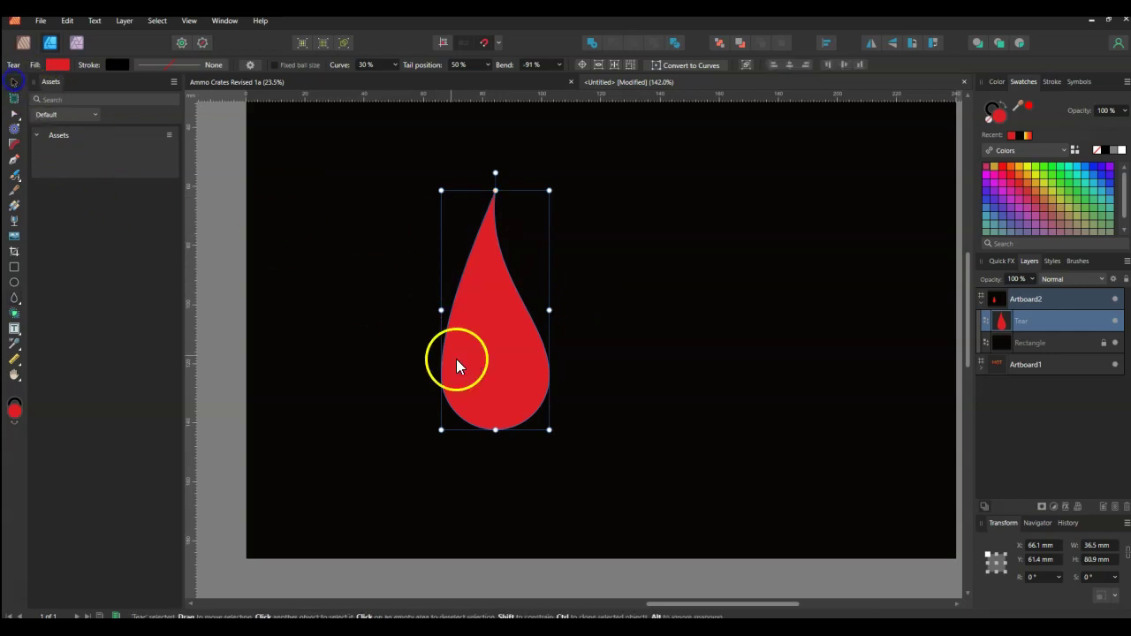
{"action": "left_click_drag", "start_coordinate": [487, 376], "coordinate": [598, 374]}
{"action": "left_click_drag", "start_coordinate": [666, 189], "coordinate": [639, 232]}
{"action": "left_click_drag", "start_coordinate": [552, 328], "coordinate": [717, 341]}
{"action": "left_click_drag", "start_coordinate": [652, 378], "coordinate": [613, 374]}
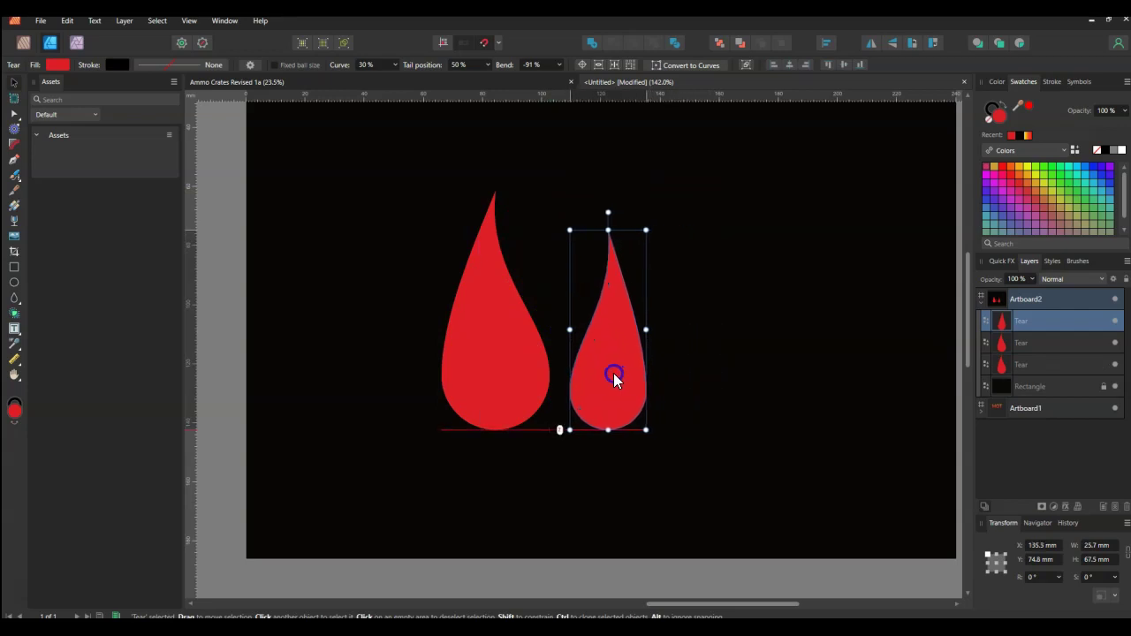
Step: Centre the mirrored copy on the base of the large red tear and resize it to about 26 × 54 mm
{"action": "left_click_drag", "start_coordinate": [648, 230], "coordinate": [662, 223]}
{"action": "left_click_drag", "start_coordinate": [619, 356], "coordinate": [495, 356]}
{"action": "left_click_drag", "start_coordinate": [495, 222], "coordinate": [495, 269]}
{"action": "left_click_drag", "start_coordinate": [541, 349], "coordinate": [533, 349]}
Step: Fill the inner tear orange by setting its magenta to 70 (C 6, M 70, Y 100, K 1)
{"action": "left_click", "coordinate": [56, 65]}
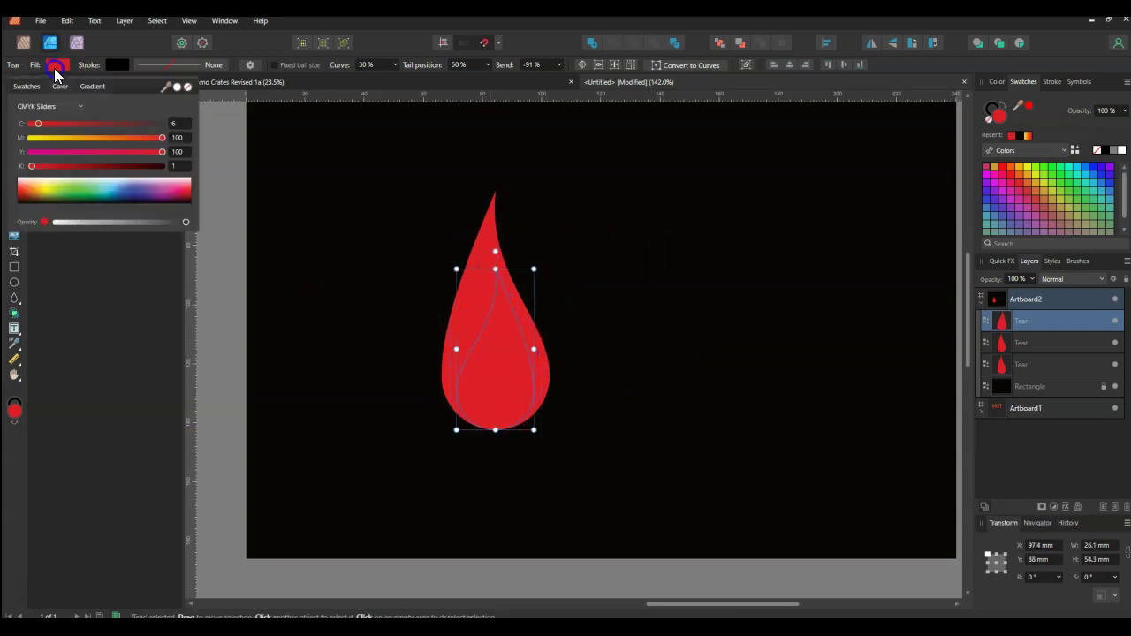
{"action": "left_click", "coordinate": [101, 139]}
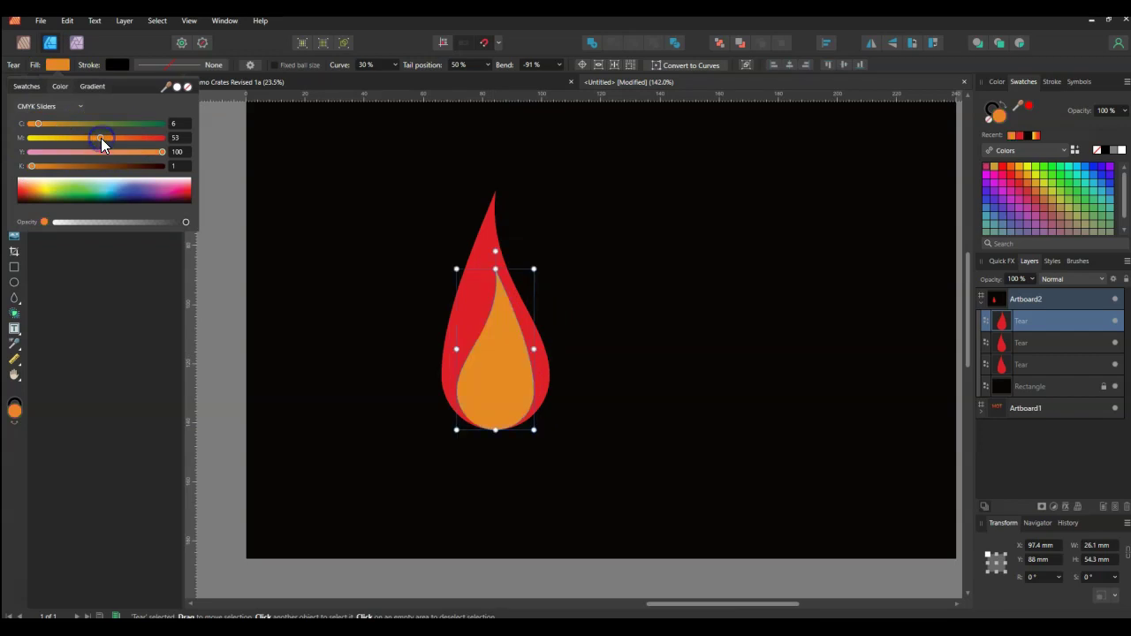
{"action": "left_click_drag", "start_coordinate": [114, 146], "coordinate": [120, 146]}
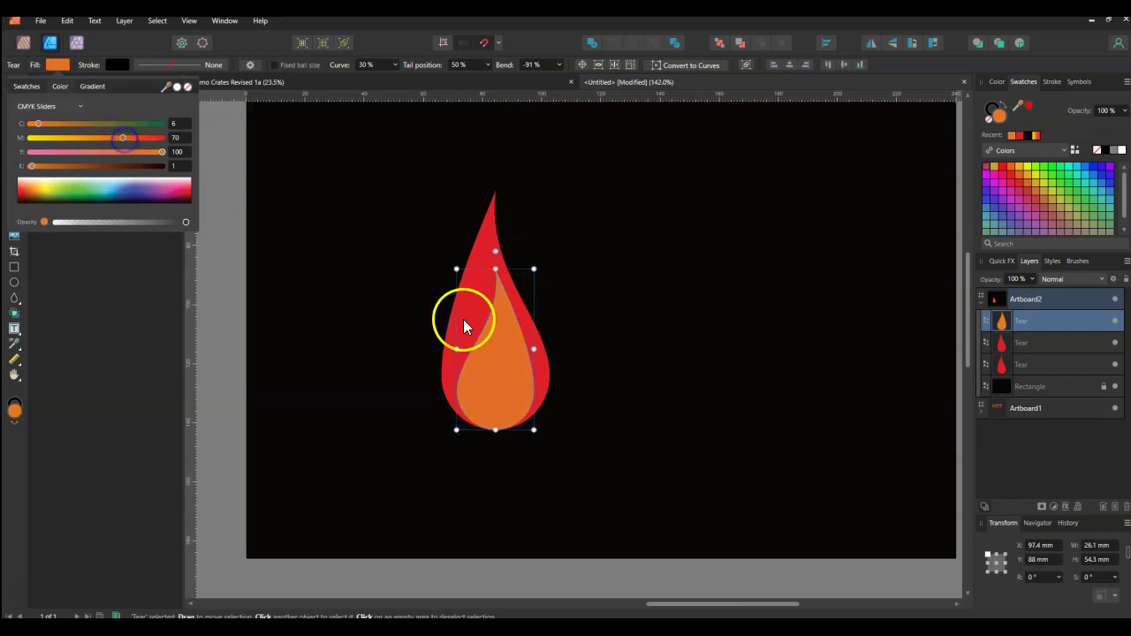
Step: Make two copies of the orange tear side by side to the right of the flame, level with its base
{"action": "left_click", "coordinate": [498, 363]}
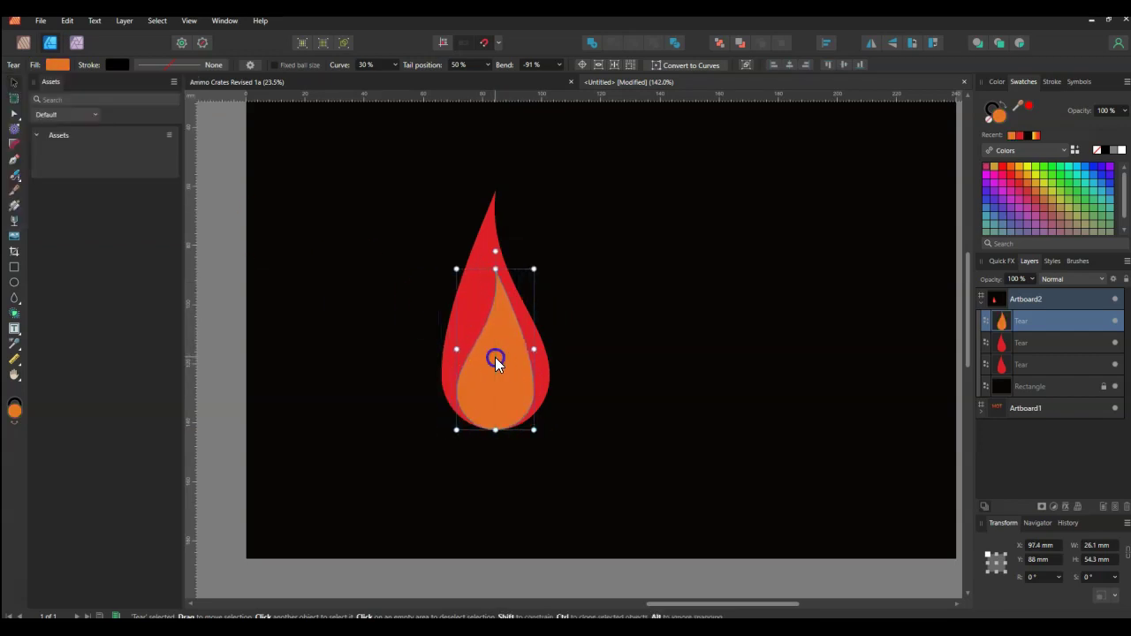
{"action": "left_click_drag", "start_coordinate": [491, 379], "coordinate": [622, 377]}
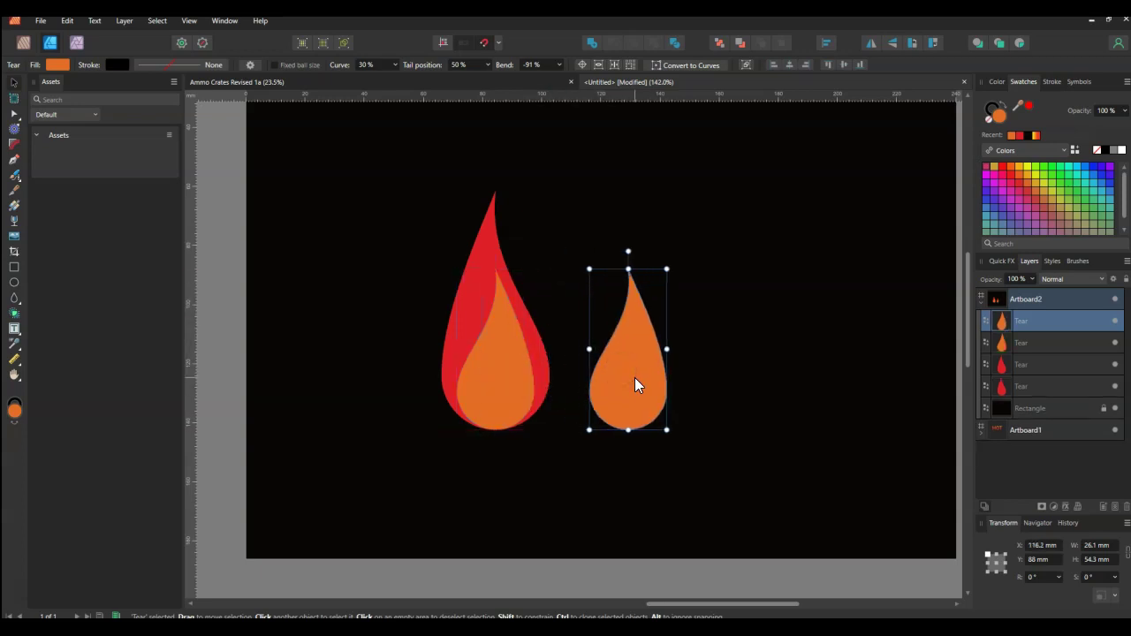
{"action": "left_click_drag", "start_coordinate": [635, 384], "coordinate": [740, 385]}
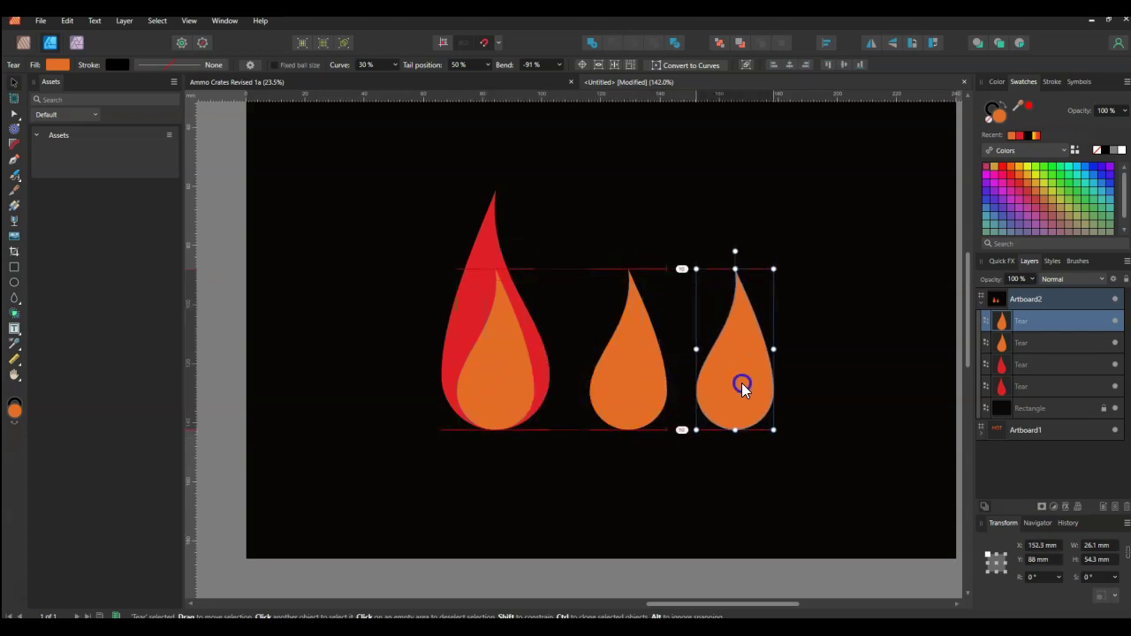
Step: Move the nearer orange copy into the flame's base, shrink it to about 20 × 40 mm and mirror it horizontally
{"action": "left_click_drag", "start_coordinate": [637, 368], "coordinate": [513, 380]}
{"action": "left_click_drag", "start_coordinate": [534, 269], "coordinate": [515, 311]}
{"action": "left_click_drag", "start_coordinate": [484, 378], "coordinate": [496, 373]}
{"action": "right_click", "coordinate": [501, 391]}
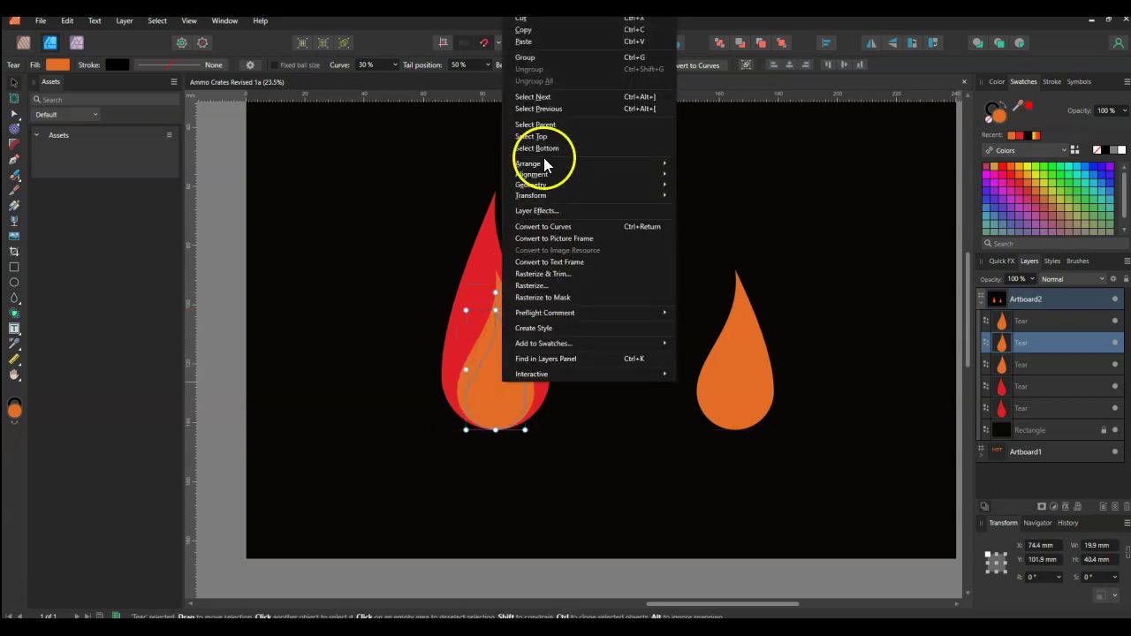
{"action": "mouse_move", "coordinate": [584, 203]}
{"action": "left_click", "coordinate": [708, 224]}
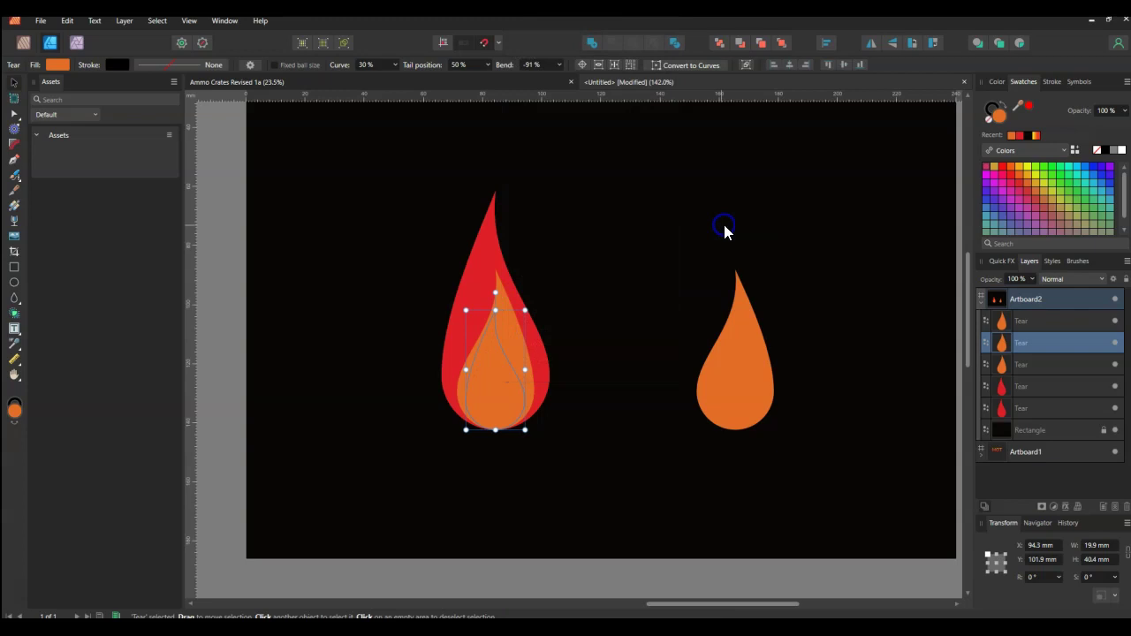
{"action": "left_click_drag", "start_coordinate": [480, 379], "coordinate": [468, 378]}
Step: Fill the small mirrored tear yellow and centre it within the orange tear at the flame's base
{"action": "left_click", "coordinate": [53, 66]}
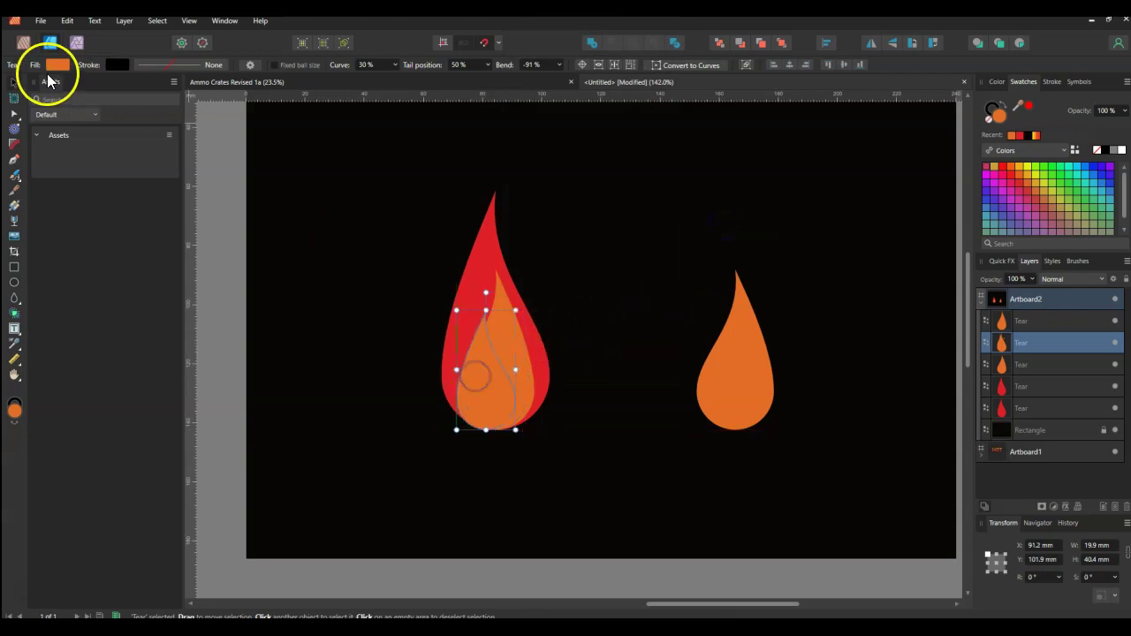
{"action": "left_click_drag", "start_coordinate": [50, 134], "coordinate": [56, 142]}
{"action": "left_click_drag", "start_coordinate": [493, 414], "coordinate": [502, 409]}
Step: Widen the front red tear to about 42 mm and delete the duplicate red tear behind it
{"action": "left_click", "coordinate": [483, 253]}
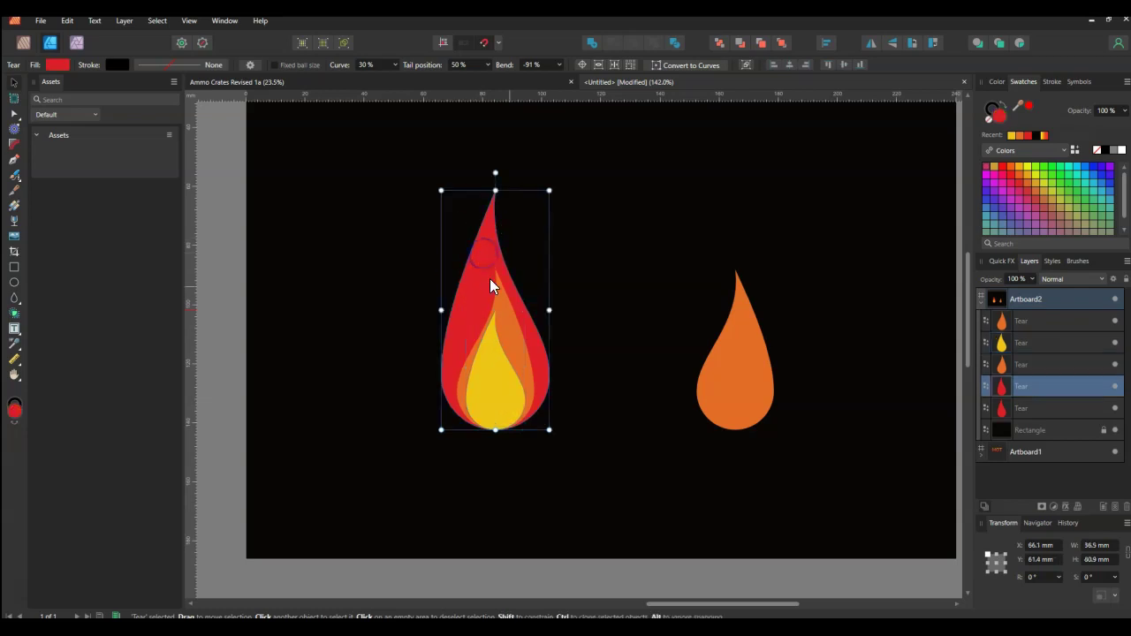
{"action": "mouse_move", "coordinate": [549, 311]}
{"action": "left_mouse_down"}
{"action": "mouse_move", "coordinate": [565, 310]}
{"action": "mouse_move", "coordinate": [542, 331]}
{"action": "left_mouse_up"}
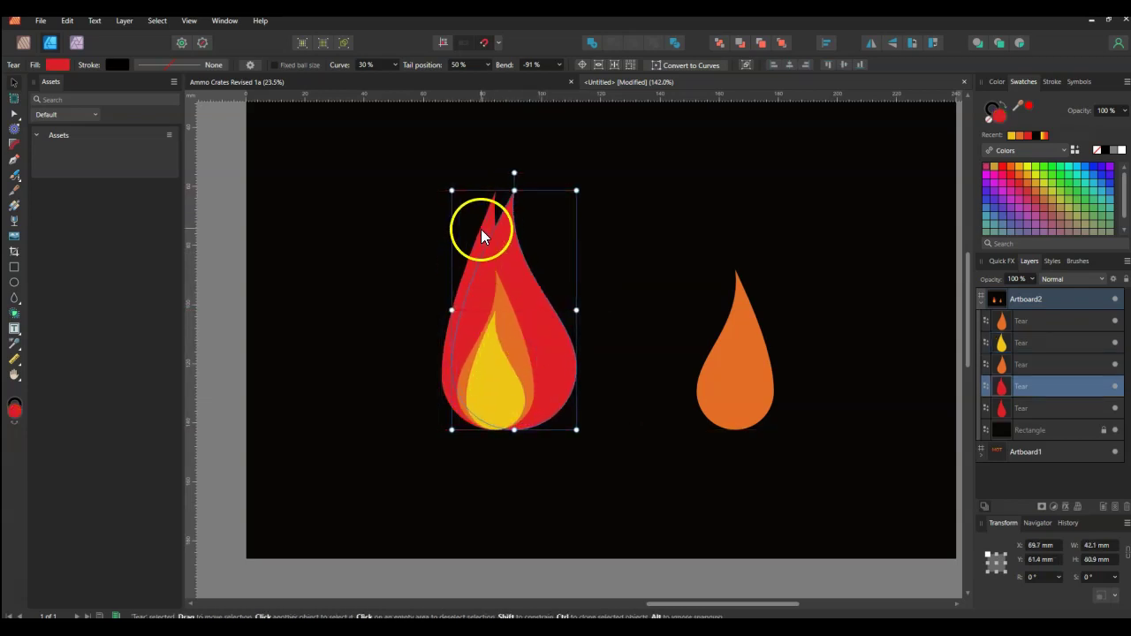
{"action": "key", "text": "Delete"}
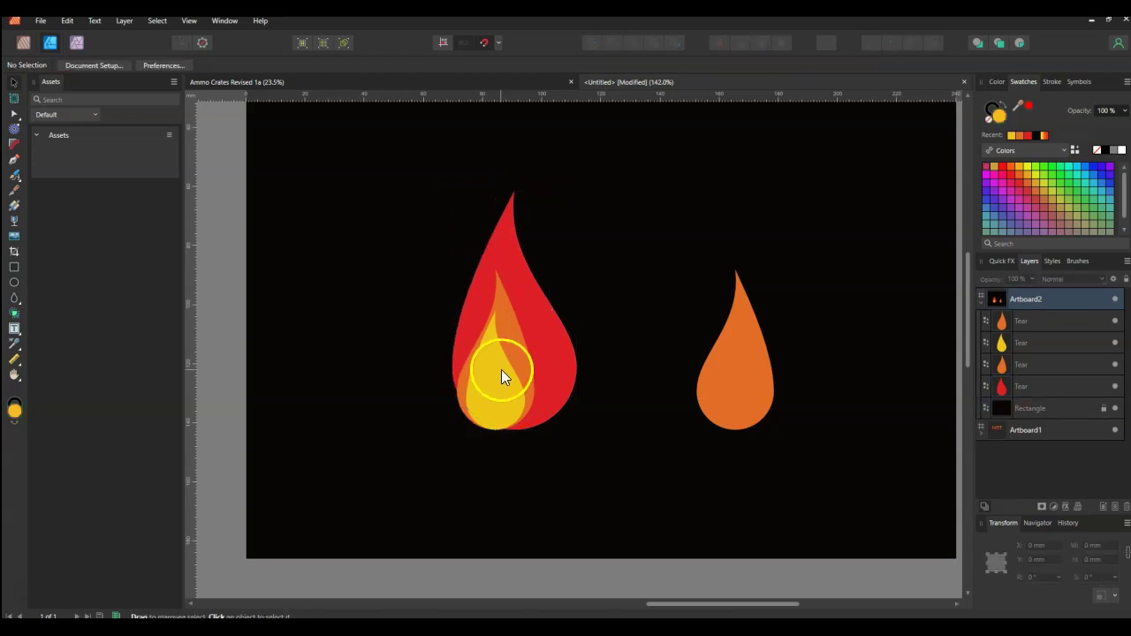
Step: Shift the orange and yellow tears slightly right so they sit inside the widened red tear
{"action": "left_click", "coordinate": [501, 372]}
{"action": "left_click", "coordinate": [503, 392]}
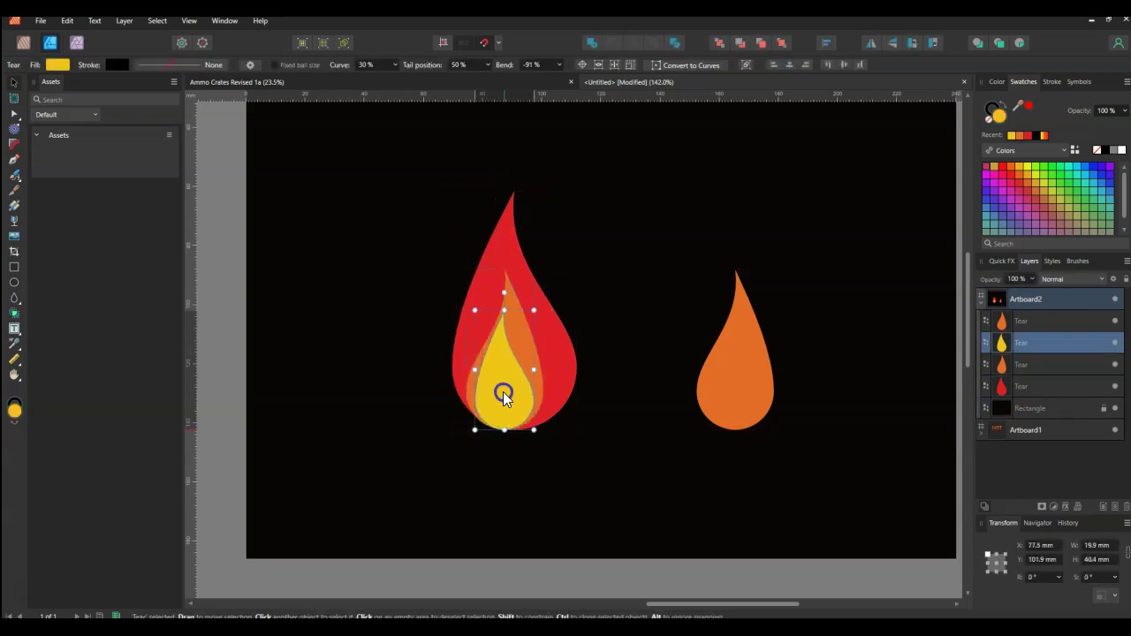
Step: Shrink the spare orange tear to about 9 × 17 mm and place it inside the yellow tear near its base
{"action": "left_click", "coordinate": [734, 353]}
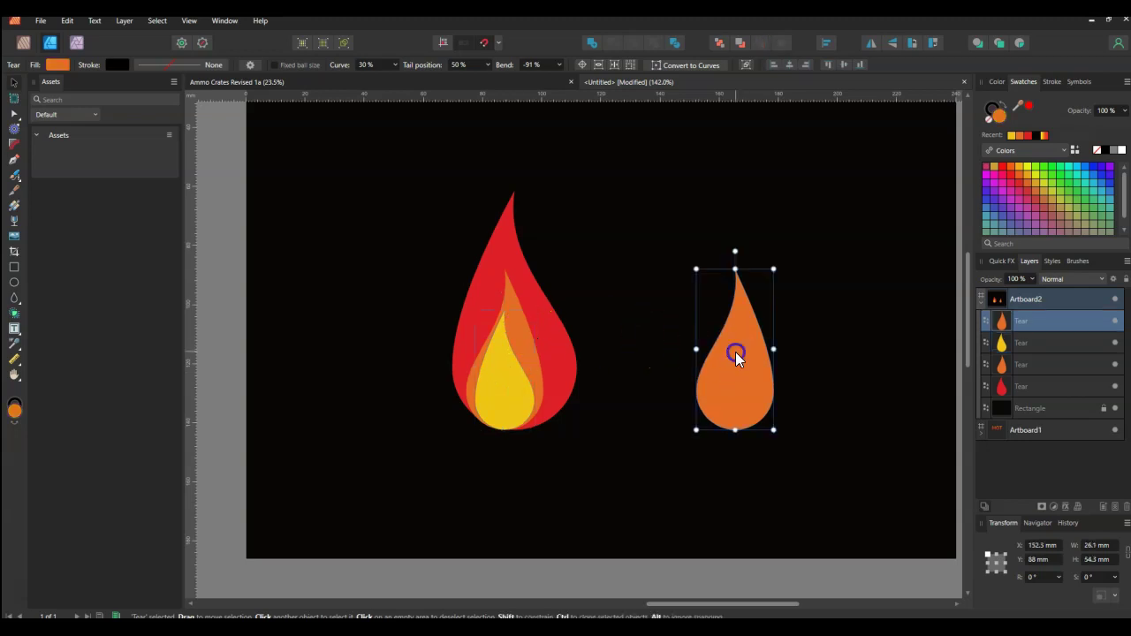
{"action": "left_click_drag", "start_coordinate": [774, 270], "coordinate": [504, 402]}
Step: Fill the smallest tear pale yellow (C 2, M 3, Y 60, K 0)
{"action": "left_click", "coordinate": [54, 66]}
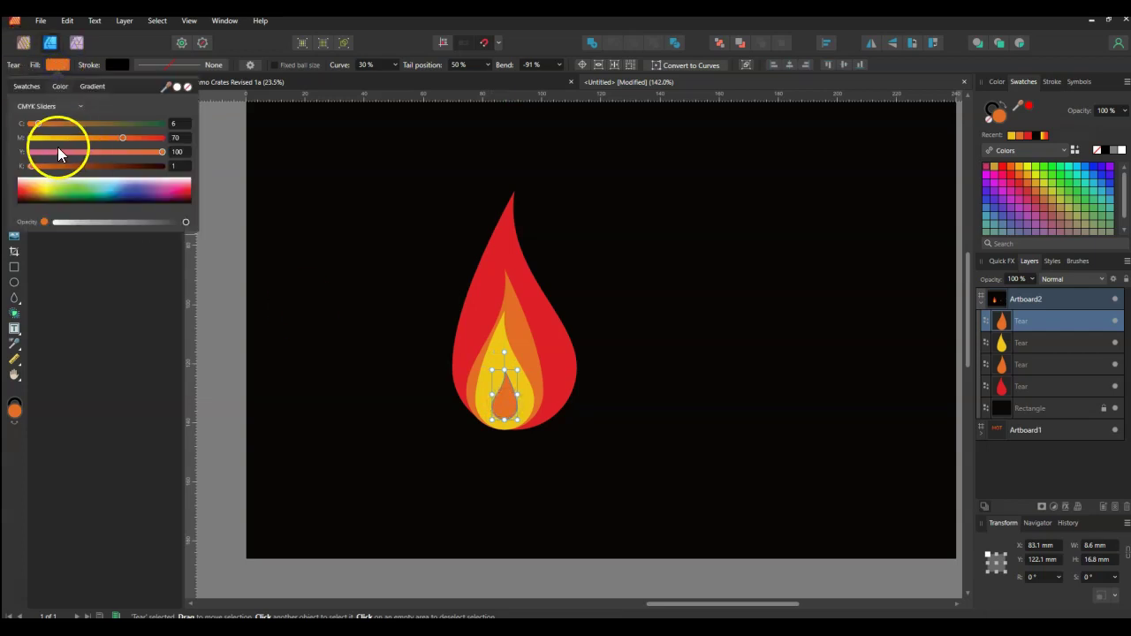
{"action": "left_click_drag", "start_coordinate": [56, 139], "coordinate": [37, 140]}
{"action": "left_click_drag", "start_coordinate": [40, 185], "coordinate": [42, 183]}
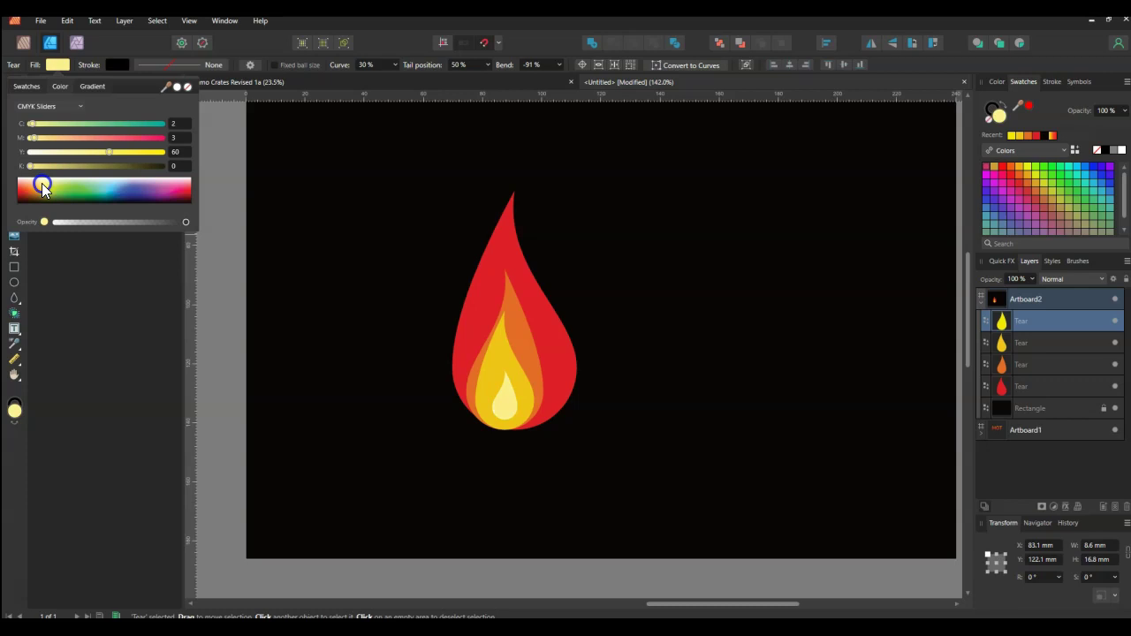
Step: Select all four tear shapes of the flame and group them
{"action": "left_click", "coordinate": [810, 569]}
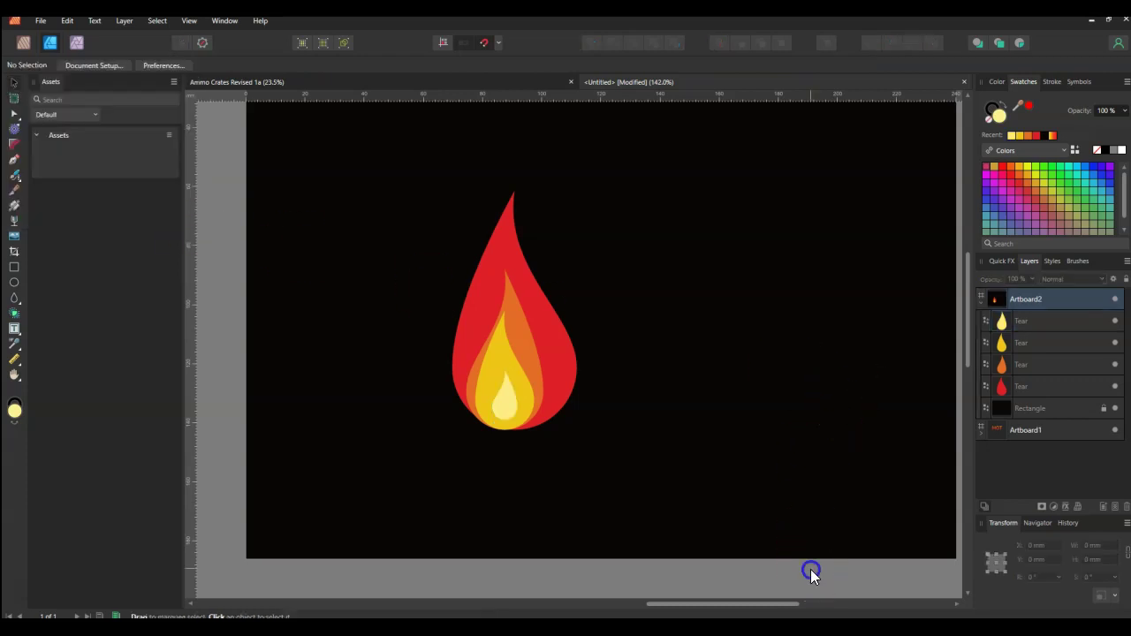
{"action": "left_click_drag", "start_coordinate": [406, 160], "coordinate": [715, 480]}
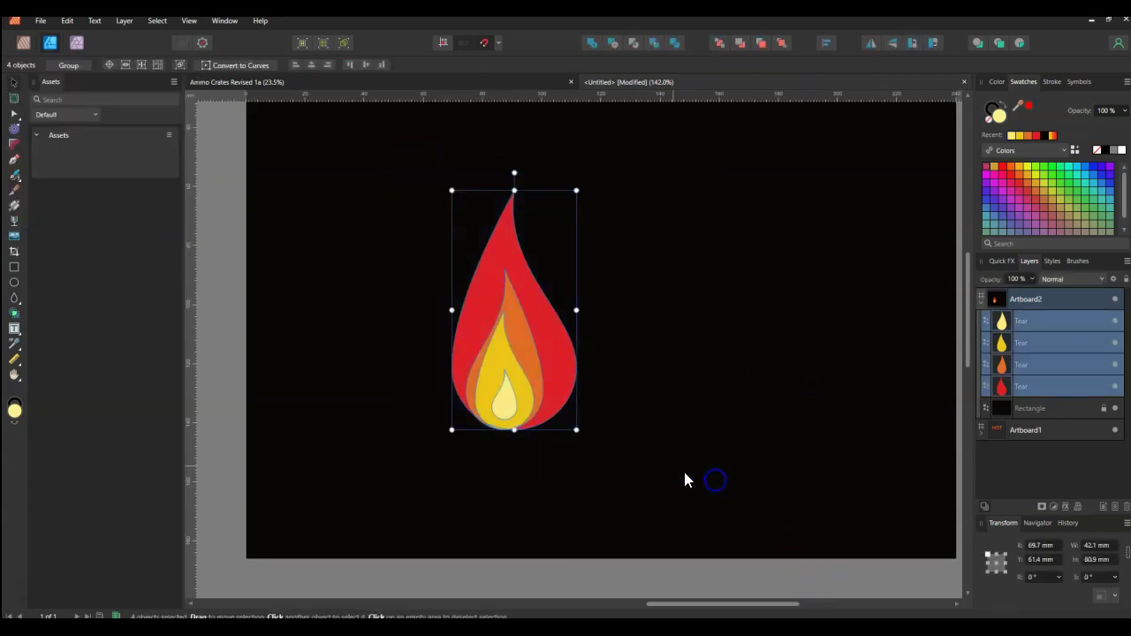
{"action": "right_click", "coordinate": [1049, 352]}
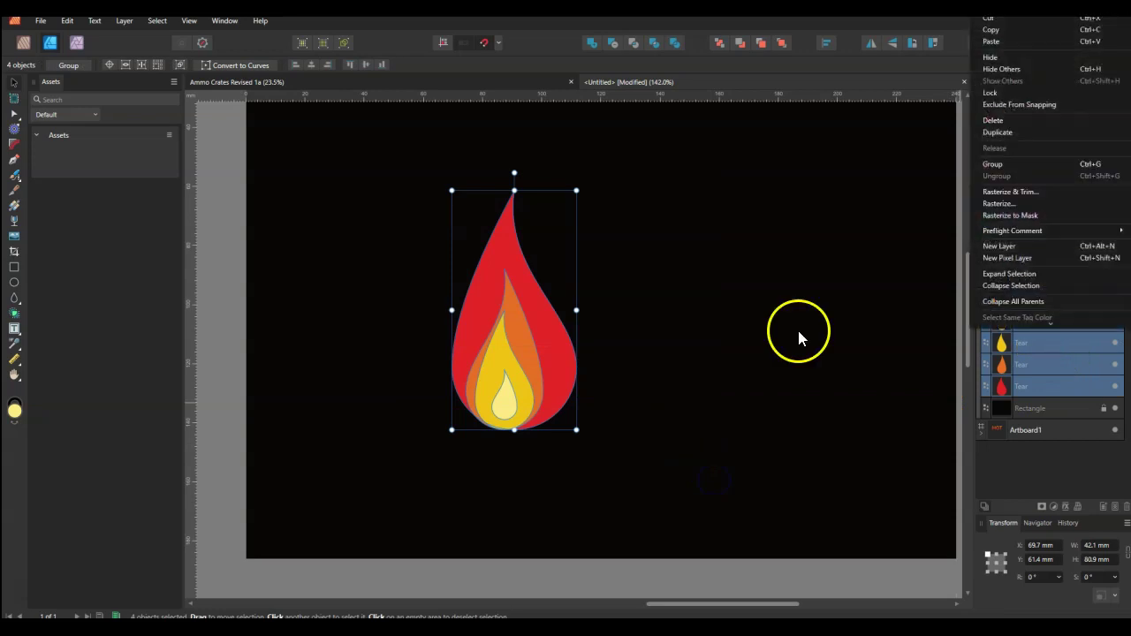
{"action": "left_click", "coordinate": [1016, 164]}
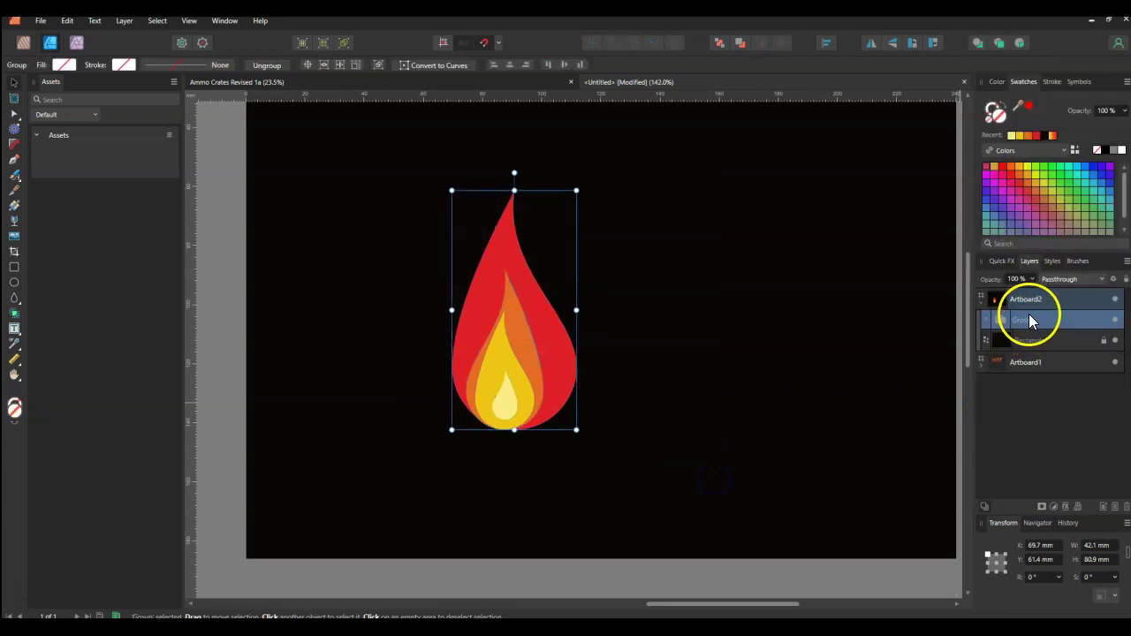
Step: Apply a Gaussian Blur effect with a radius of 19.8 px to the flame group
{"action": "left_click", "coordinate": [1002, 260]}
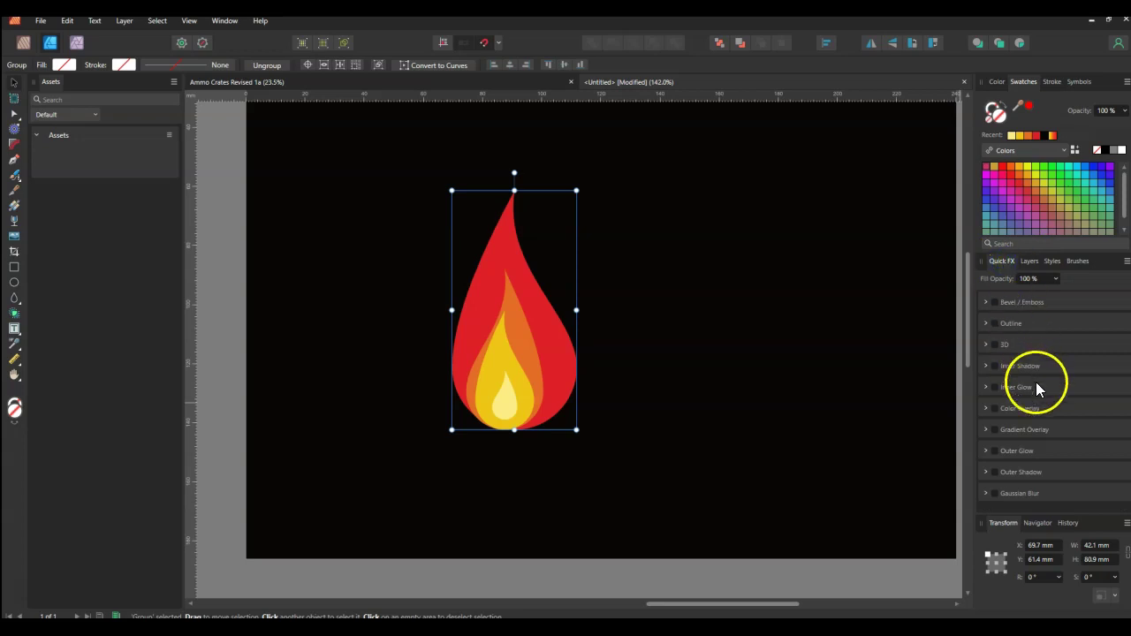
{"action": "left_click", "coordinate": [996, 494]}
{"action": "scroll", "coordinate": [1051, 471], "scroll_direction": "down", "scroll_amount": 1}
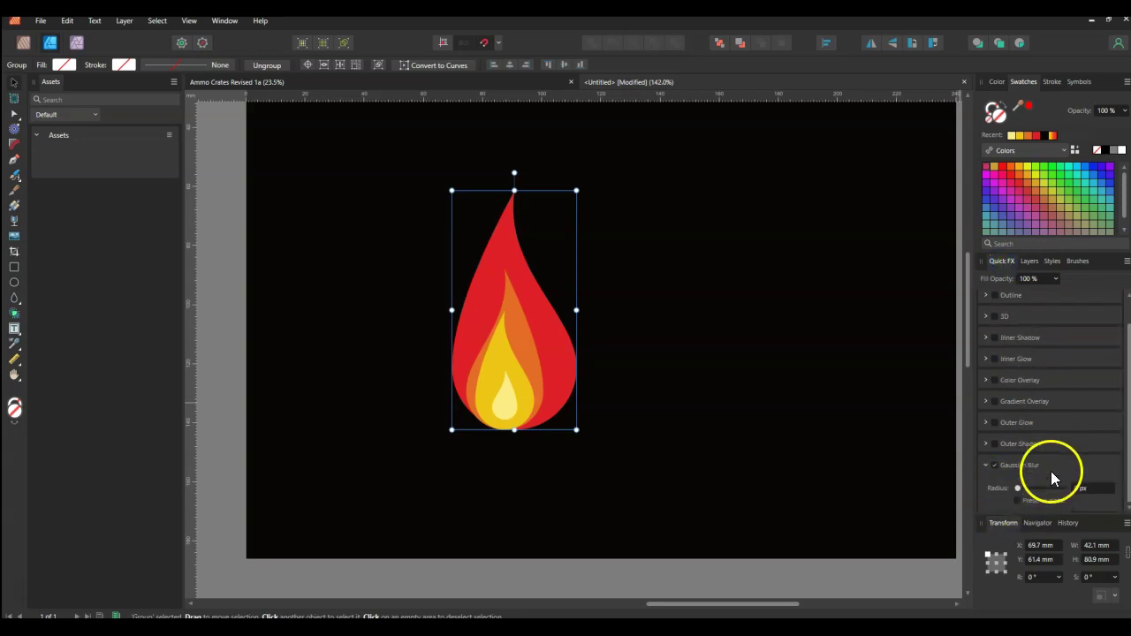
{"action": "left_click_drag", "start_coordinate": [1018, 488], "coordinate": [1043, 489]}
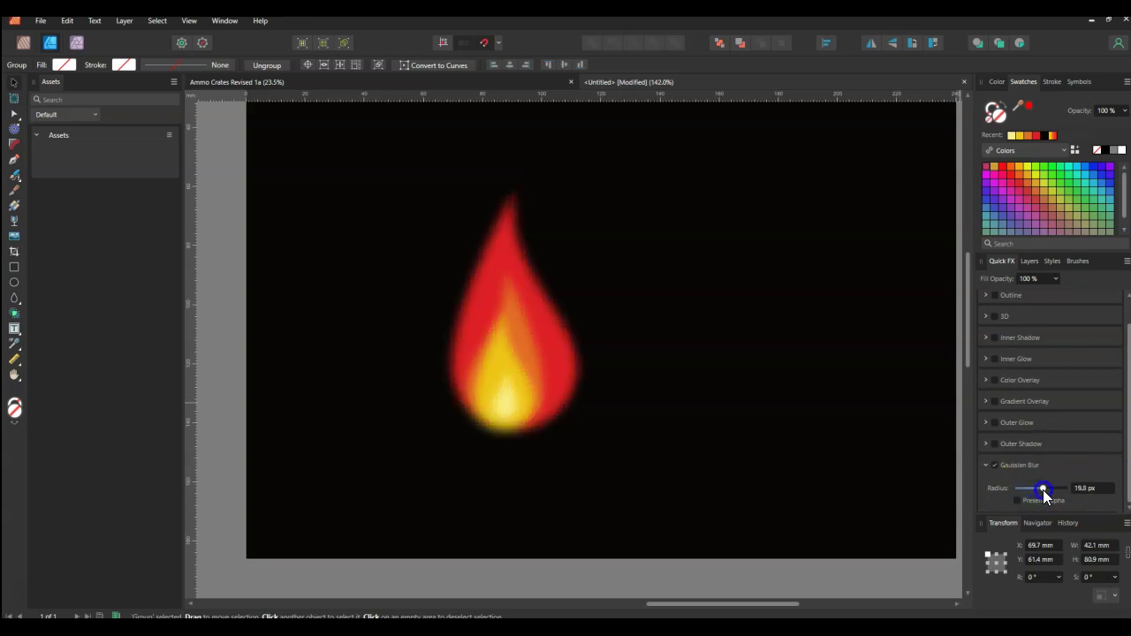
Step: Place a copy of the blurred flame group beside the original on the black artboard
{"action": "scroll", "coordinate": [482, 333], "scroll_direction": "down", "scroll_amount": 4}
{"action": "scroll", "coordinate": [462, 347], "scroll_direction": "up", "scroll_amount": 3}
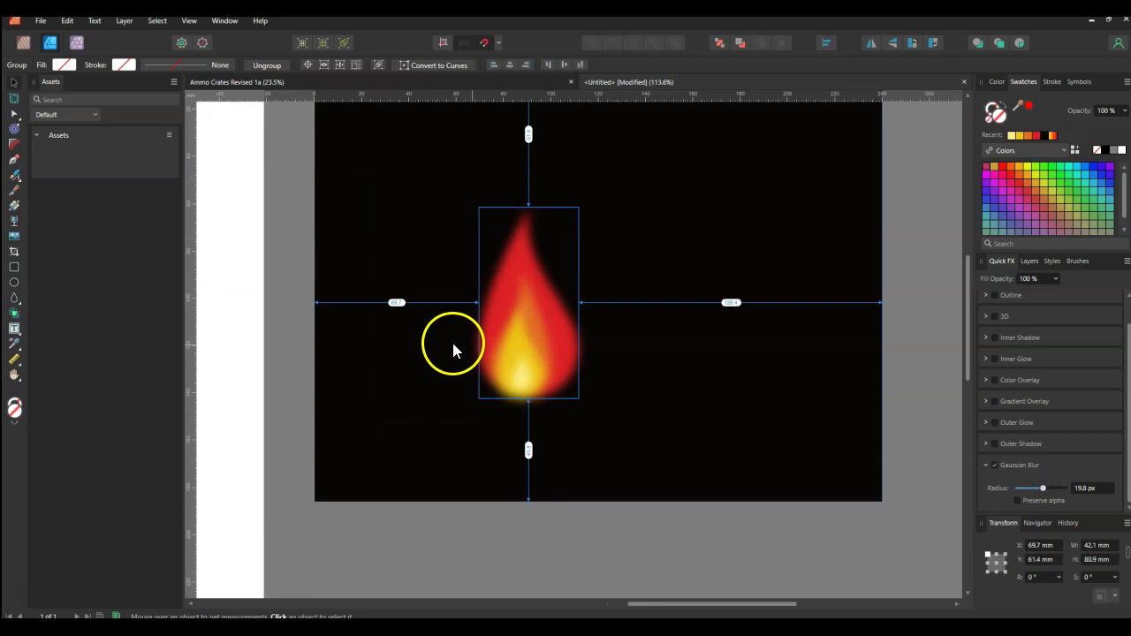
{"action": "scroll", "coordinate": [554, 318], "scroll_direction": "down", "scroll_amount": 2}
{"action": "mouse_move", "coordinate": [540, 326]}
{"action": "left_mouse_down"}
{"action": "mouse_move", "coordinate": [465, 334]}
{"action": "mouse_move", "coordinate": [542, 334]}
{"action": "mouse_move", "coordinate": [572, 319]}
{"action": "left_mouse_up"}
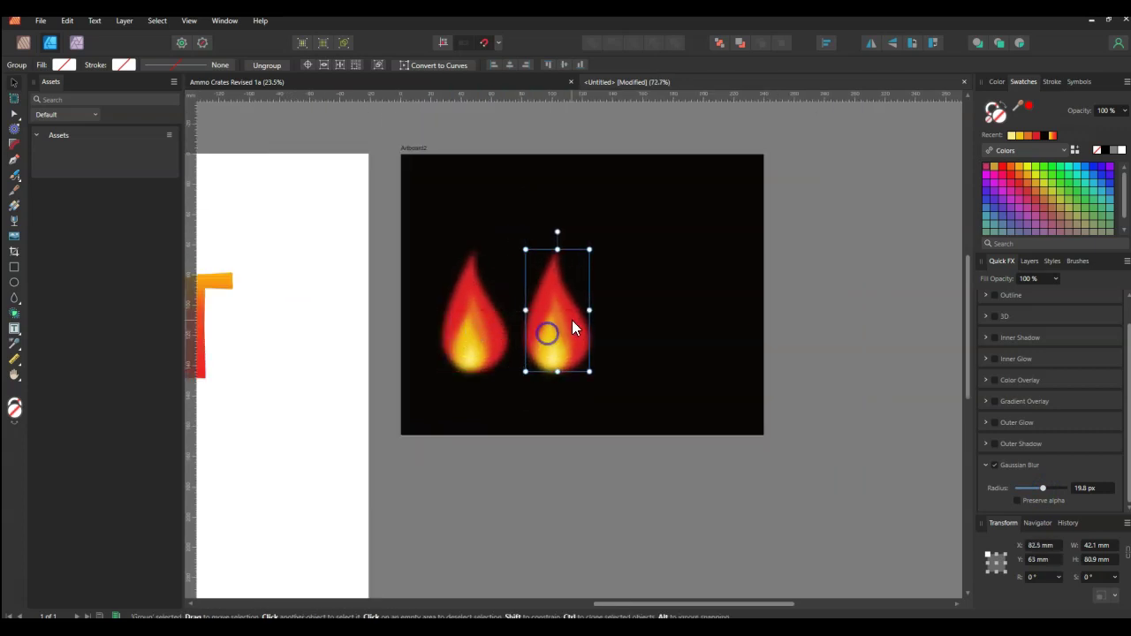
Step: Select the outer red tear inside the copied flame group
{"action": "double_click", "coordinate": [572, 320]}
{"action": "scroll", "coordinate": [573, 320], "scroll_direction": "up", "scroll_amount": 2}
{"action": "scroll", "coordinate": [574, 328], "scroll_direction": "up", "scroll_amount": 1}
{"action": "left_click", "coordinate": [575, 311]}
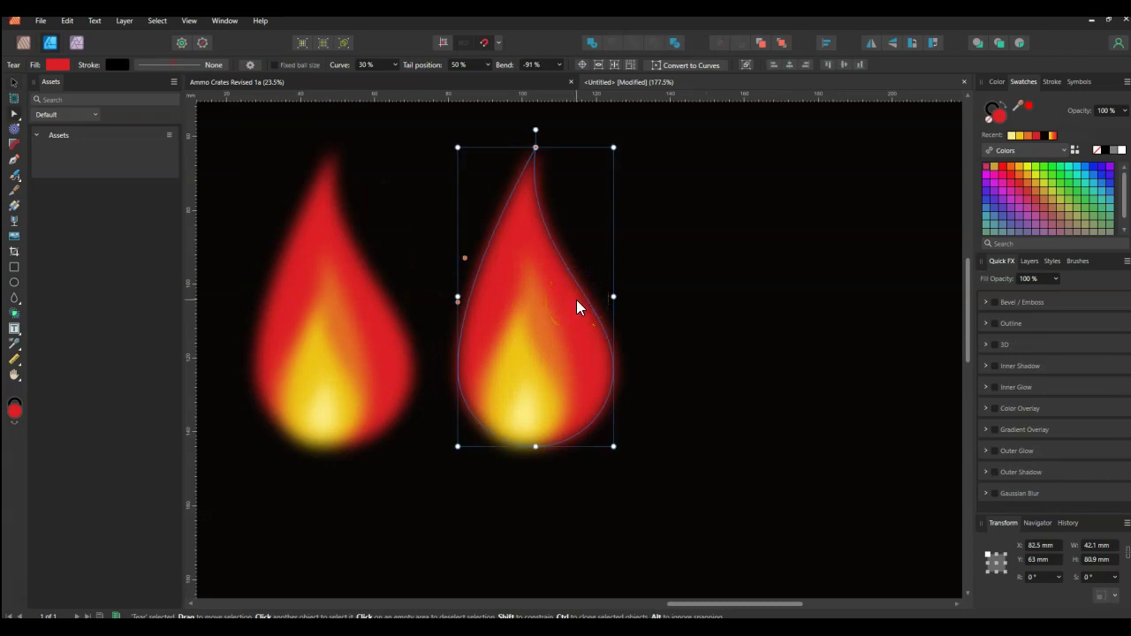
{"action": "left_click", "coordinate": [690, 66]}
{"action": "left_click", "coordinate": [536, 148]}
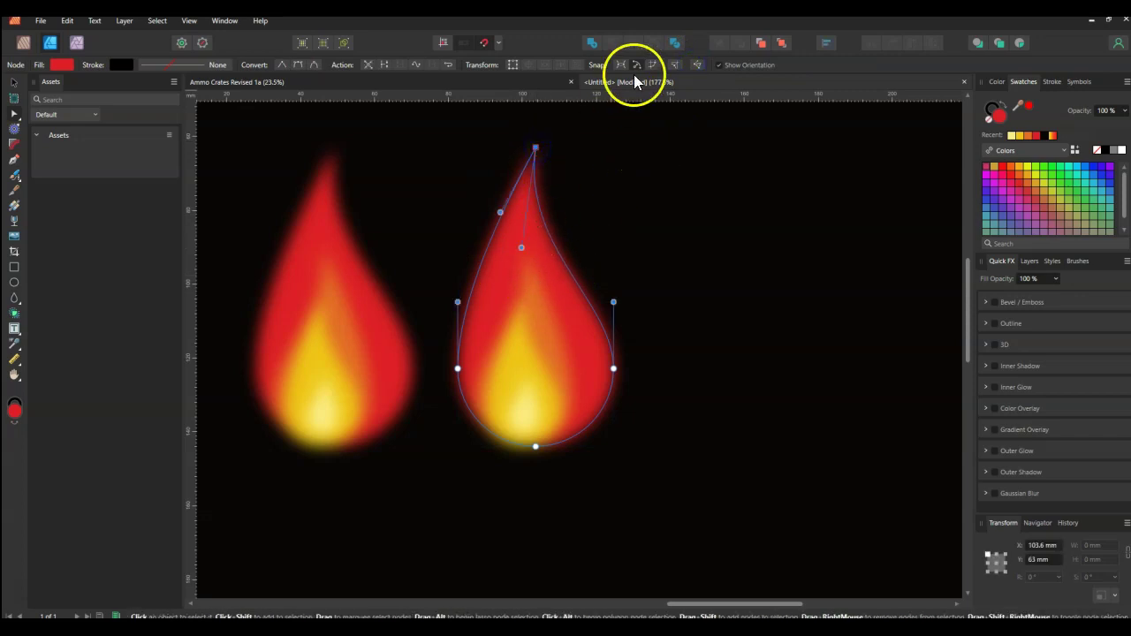
{"action": "left_click", "coordinate": [68, 21]}
{"action": "left_click", "coordinate": [71, 32]}
{"action": "left_click", "coordinate": [68, 20]}
{"action": "left_click", "coordinate": [71, 32]}
Step: Reshape the copied flame's red tear to a curve of 24% and a bend of -35%
{"action": "mouse_move", "coordinate": [458, 300]}
{"action": "left_mouse_down"}
{"action": "mouse_move", "coordinate": [459, 358]}
{"action": "mouse_move", "coordinate": [461, 318]}
{"action": "left_mouse_up"}
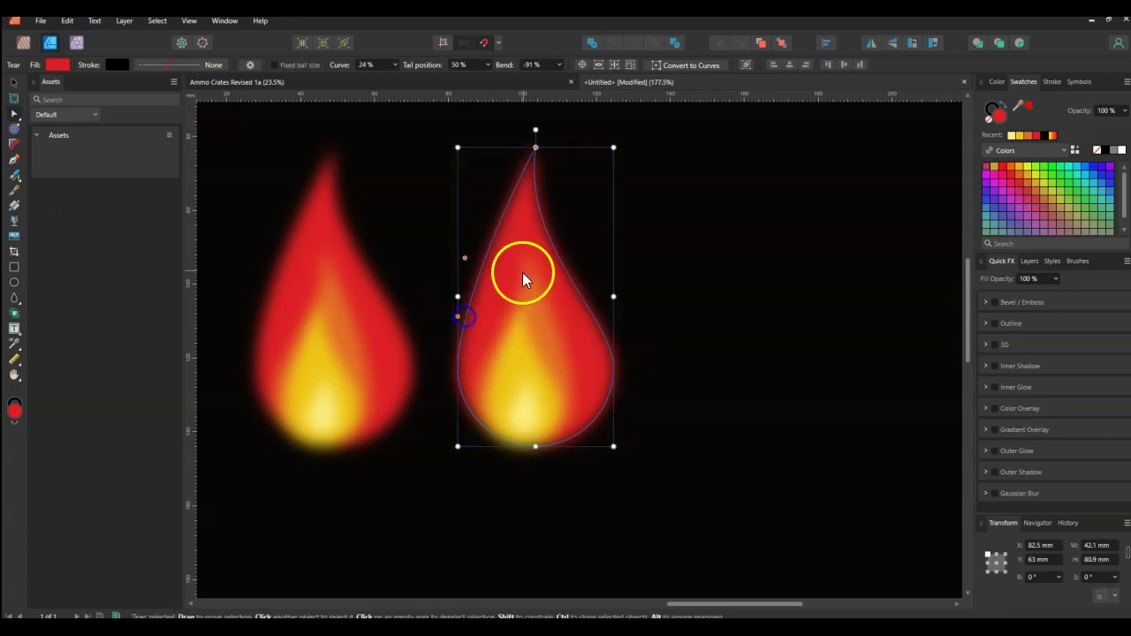
{"action": "left_click_drag", "start_coordinate": [467, 257], "coordinate": [510, 257]}
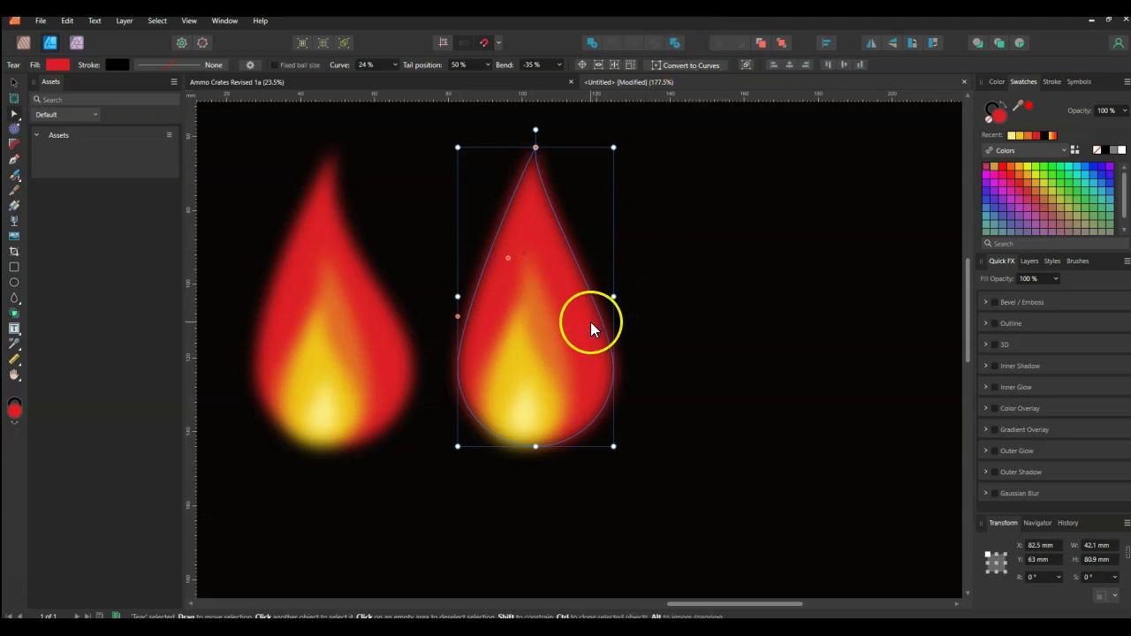
Step: Raise and shift the orange tear's tip to one side, and shift the red and yellow tips the opposite way in the copied flame
{"action": "left_click", "coordinate": [535, 332]}
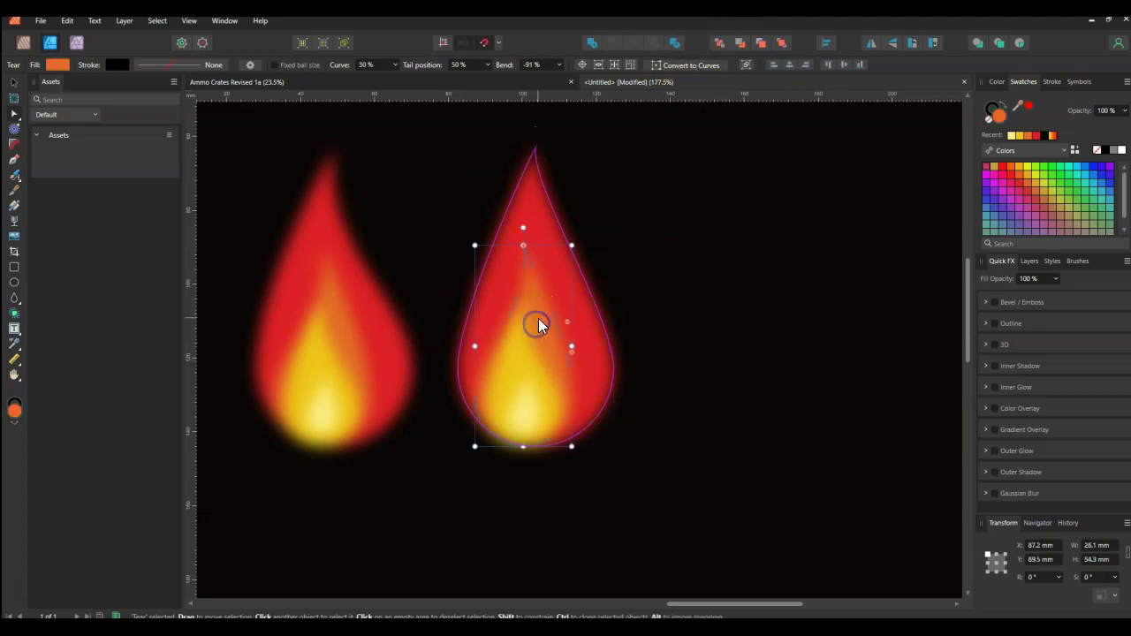
{"action": "left_click_drag", "start_coordinate": [523, 245], "coordinate": [540, 221]}
{"action": "left_click", "coordinate": [515, 266]}
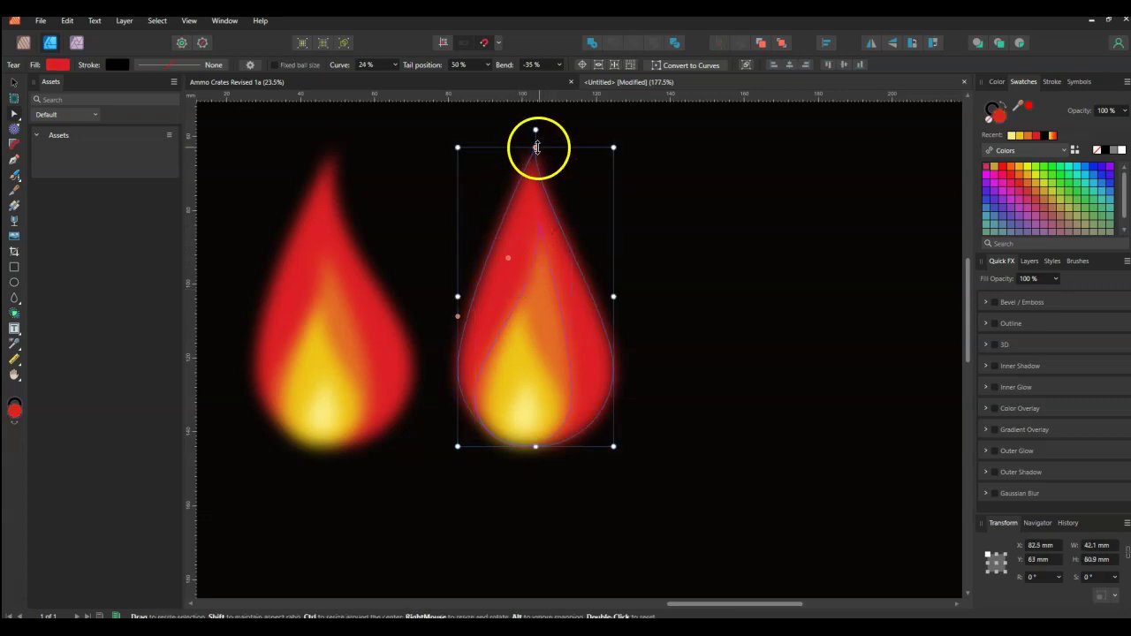
{"action": "mouse_move", "coordinate": [535, 148]}
{"action": "left_mouse_down"}
{"action": "mouse_move", "coordinate": [553, 150]}
{"action": "mouse_move", "coordinate": [520, 155]}
{"action": "left_mouse_up"}
{"action": "left_click", "coordinate": [536, 308]}
{"action": "left_click_drag", "start_coordinate": [522, 380], "coordinate": [510, 343]}
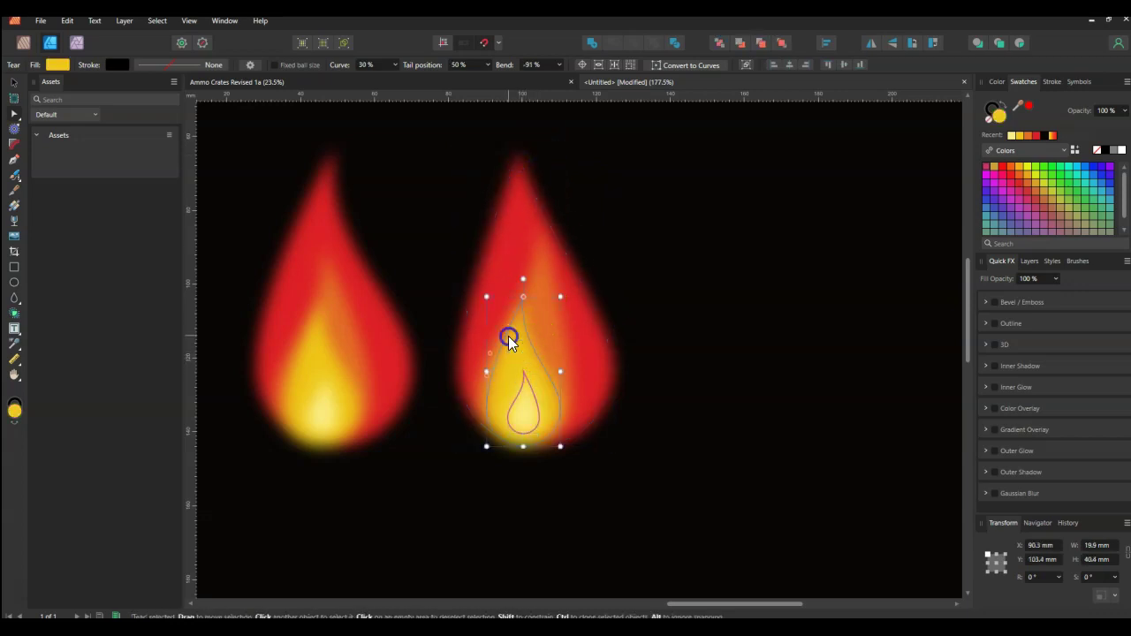
{"action": "left_click_drag", "start_coordinate": [523, 297], "coordinate": [506, 298]}
{"action": "left_click", "coordinate": [522, 419]}
{"action": "left_click", "coordinate": [706, 396]}
Step: Draw a rectangle about 351 × 259 mm over the first artboard and place it behind the HOT lettering
{"action": "scroll", "coordinate": [636, 441], "scroll_direction": "down", "scroll_amount": 6}
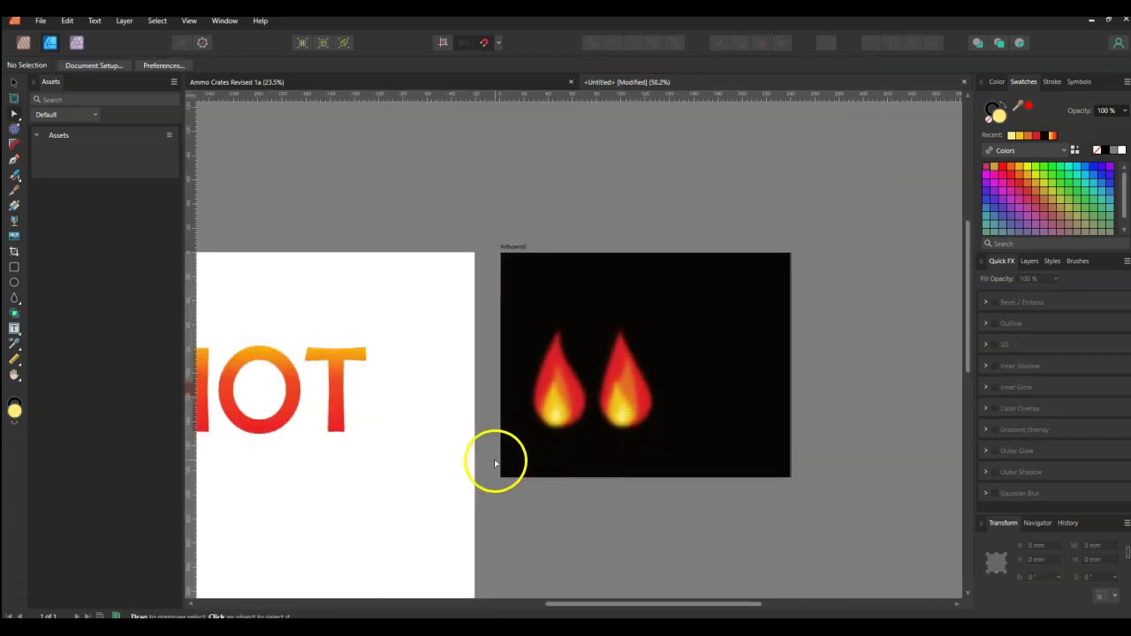
{"action": "left_click_drag", "start_coordinate": [681, 604], "coordinate": [576, 609]}
{"action": "scroll", "coordinate": [471, 459], "scroll_direction": "down", "scroll_amount": 1}
{"action": "left_click", "coordinate": [800, 240]}
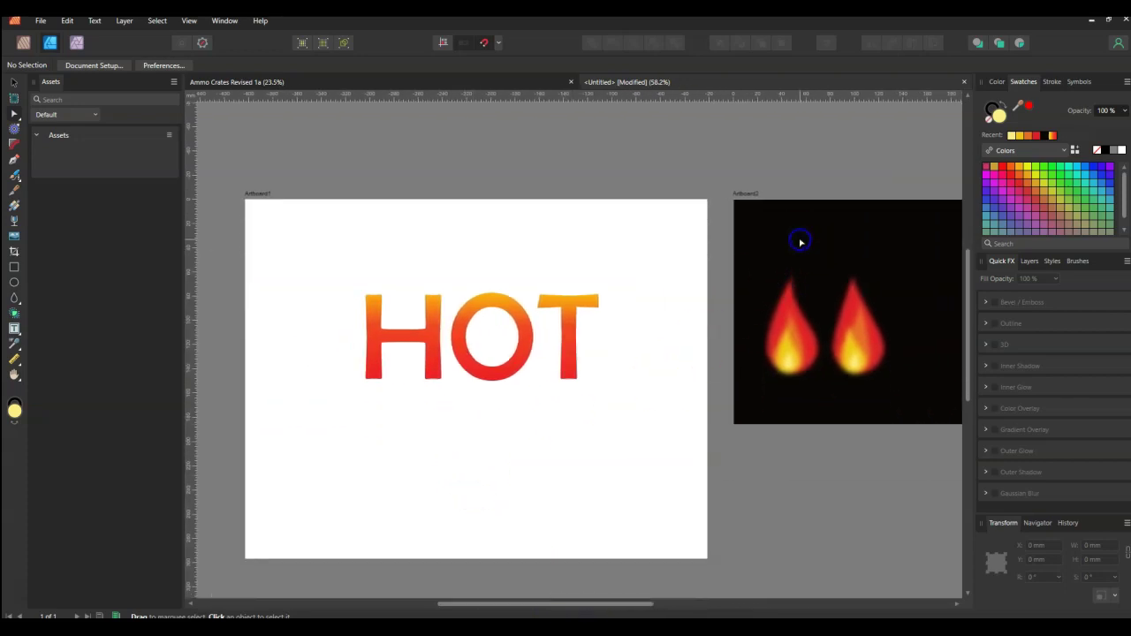
{"action": "left_click", "coordinate": [13, 267]}
{"action": "mouse_move", "coordinate": [260, 208]}
{"action": "left_mouse_down"}
{"action": "mouse_move", "coordinate": [603, 503]}
{"action": "mouse_move", "coordinate": [684, 521]}
{"action": "left_mouse_up"}
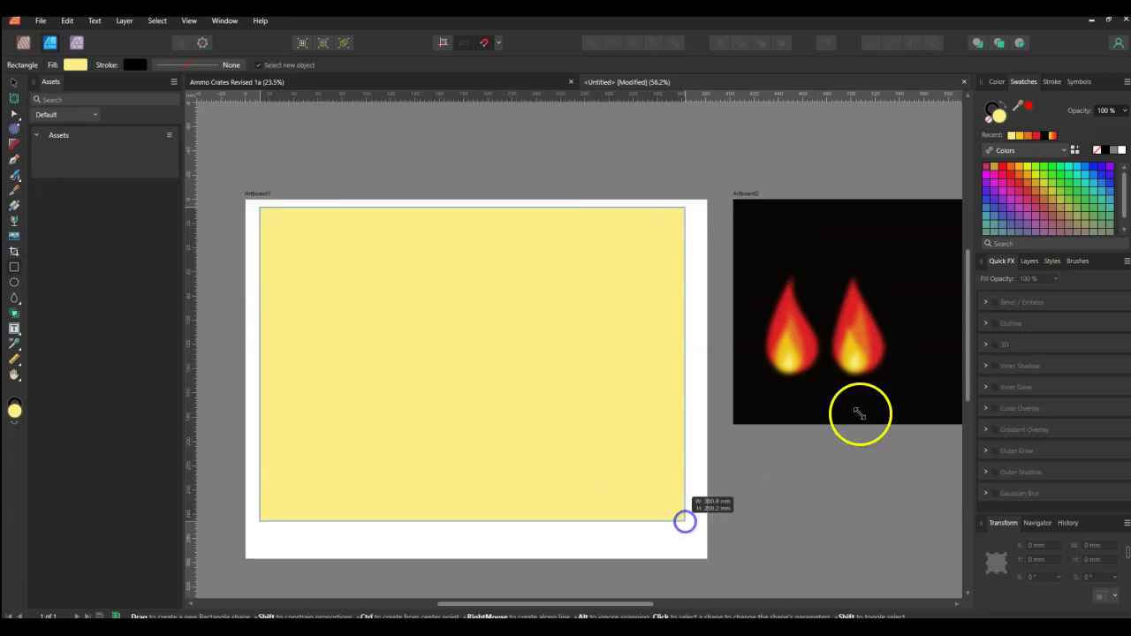
{"action": "left_click", "coordinate": [1029, 265]}
{"action": "left_click_drag", "start_coordinate": [999, 384], "coordinate": [1005, 435]}
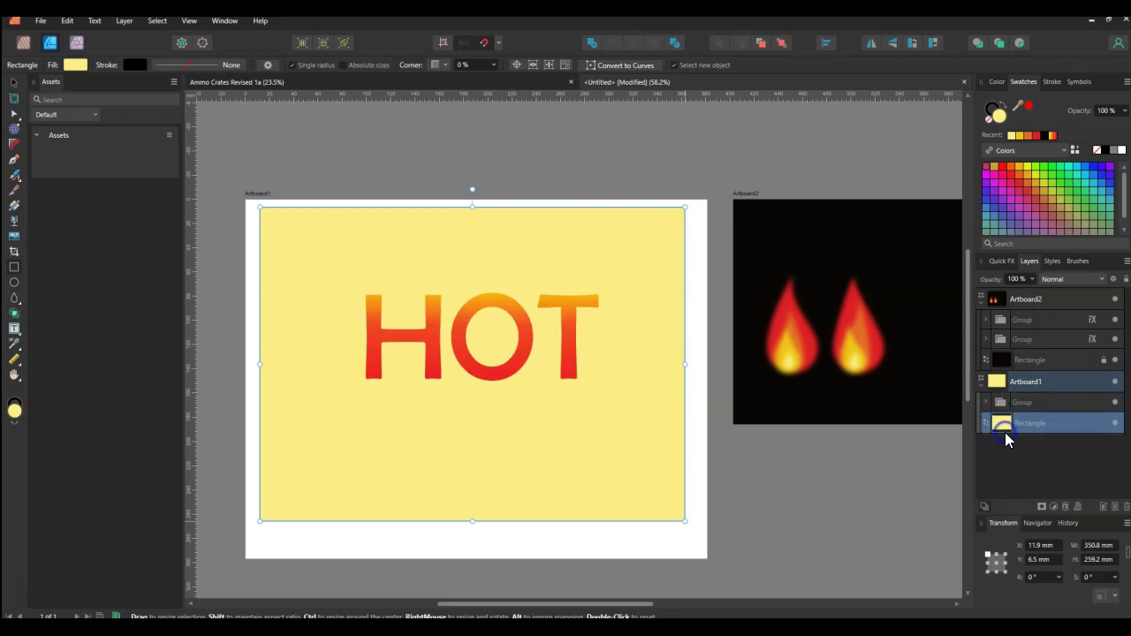
Step: Fill the background rectangle behind the lettering with black (C 72, M 68, Y 67, K 88)
{"action": "left_click", "coordinate": [70, 66]}
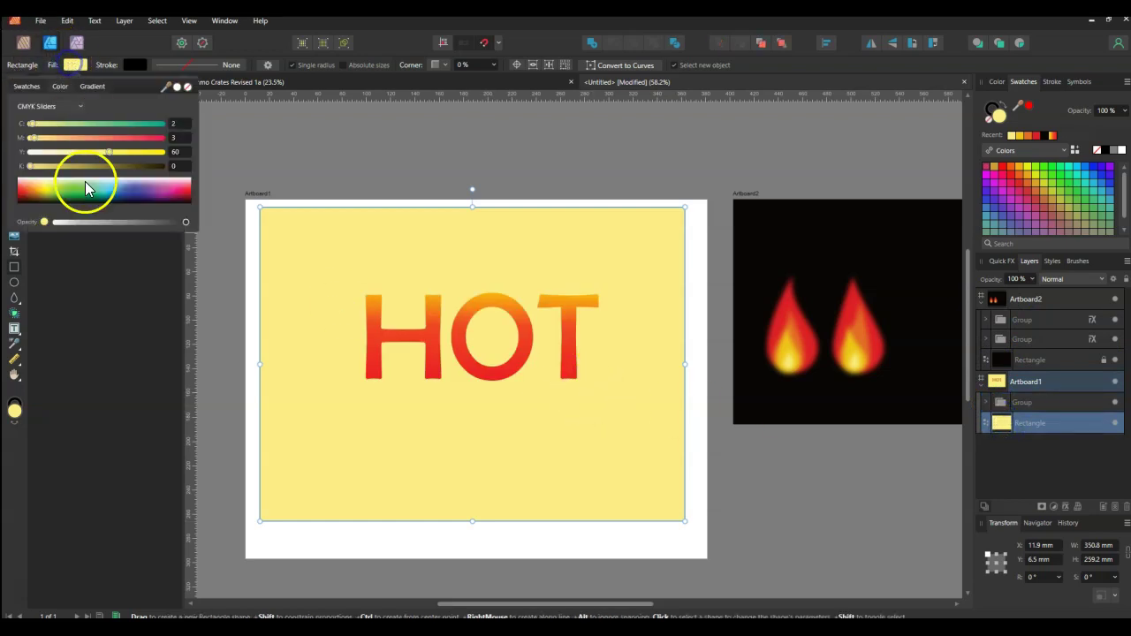
{"action": "left_click", "coordinate": [62, 201]}
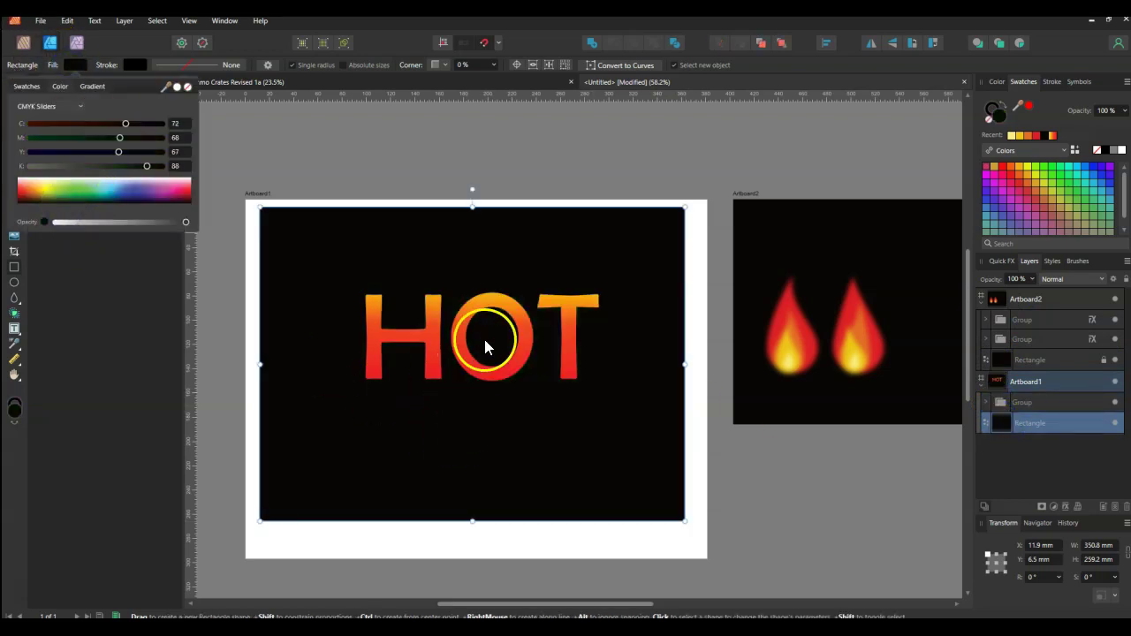
{"action": "left_click", "coordinate": [464, 309]}
Step: Lock the black background rectangle on the first artboard
{"action": "left_click", "coordinate": [9, 84]}
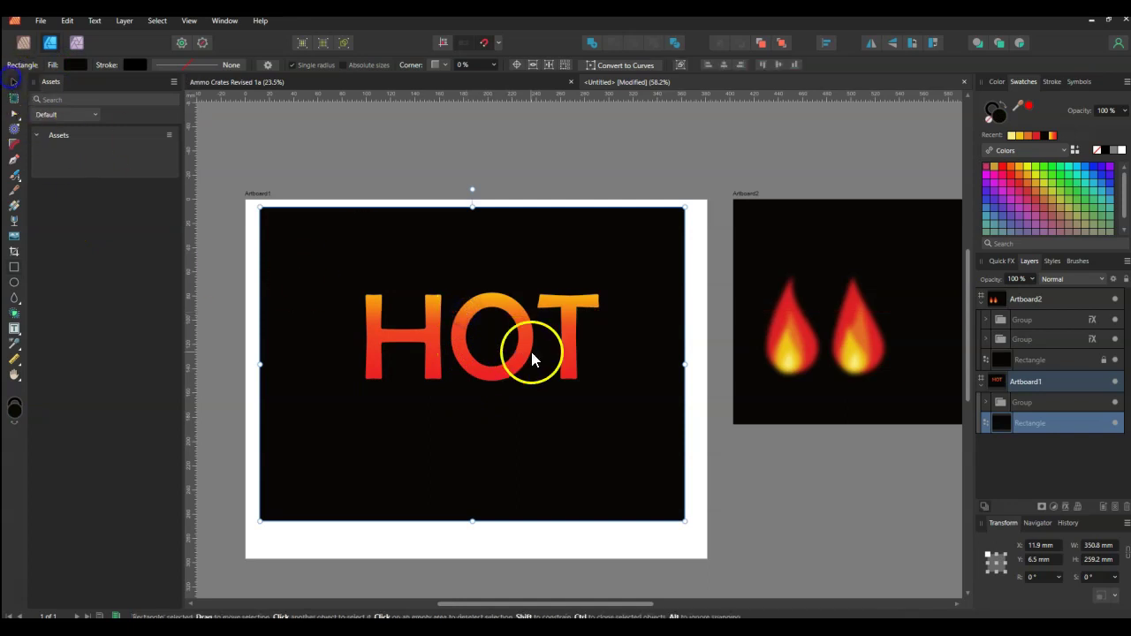
{"action": "left_click", "coordinate": [469, 298]}
{"action": "left_click", "coordinate": [1041, 425]}
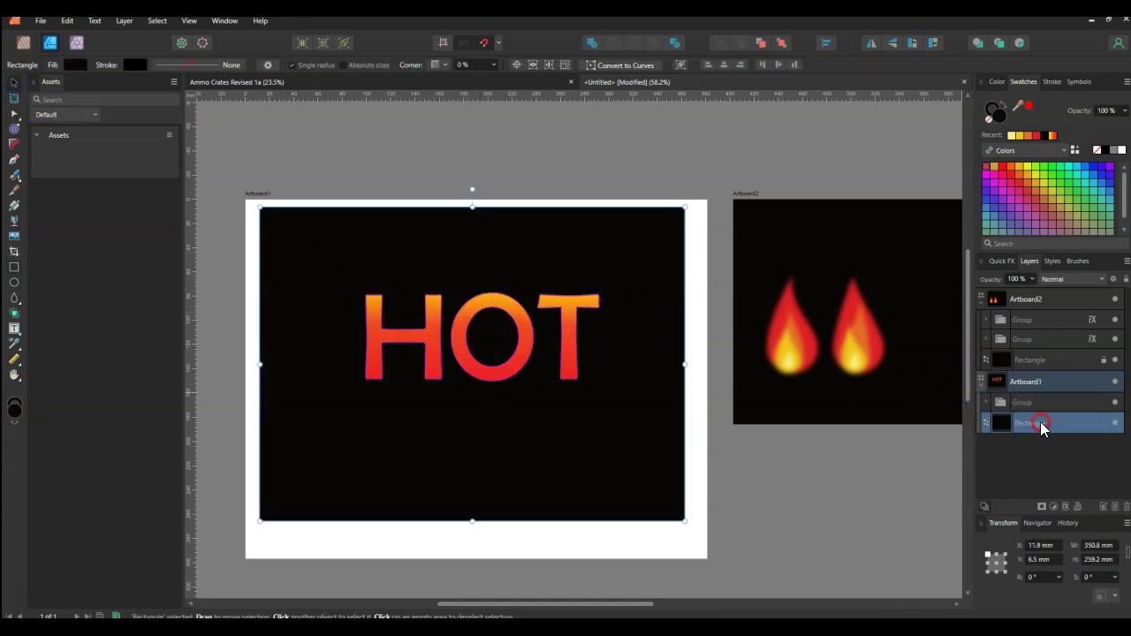
{"action": "right_click", "coordinate": [1039, 425]}
{"action": "left_click", "coordinate": [1021, 137]}
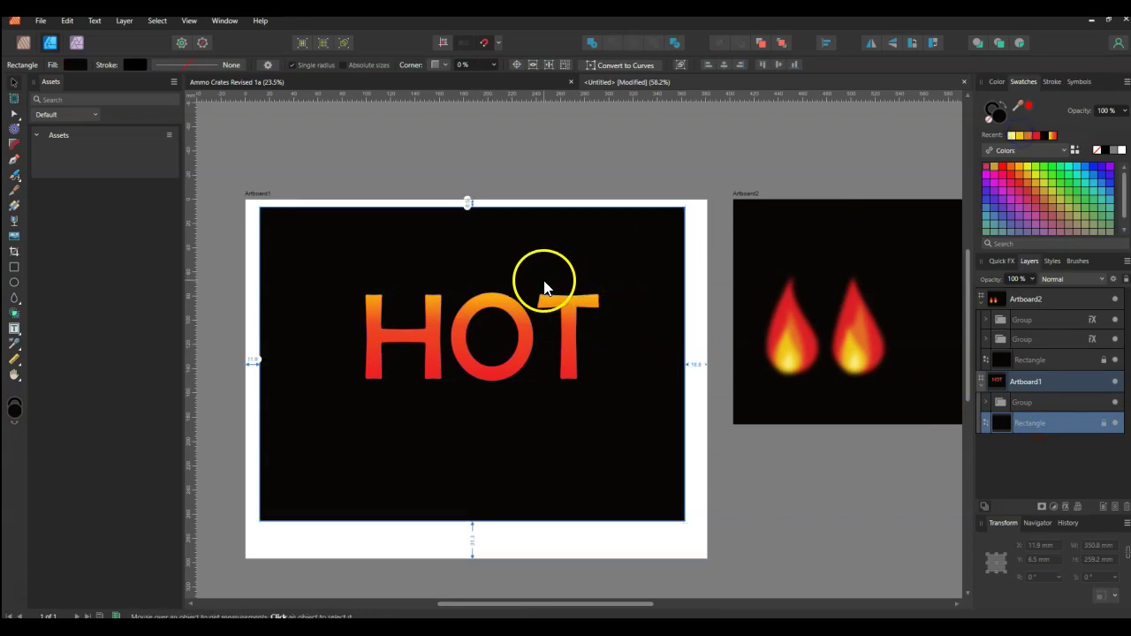
Step: Select both flames on the second artboard and place copies of them over the HOT lettering
{"action": "scroll", "coordinate": [543, 285], "scroll_direction": "up", "scroll_amount": 2}
{"action": "scroll", "coordinate": [442, 316], "scroll_direction": "down", "scroll_amount": 2}
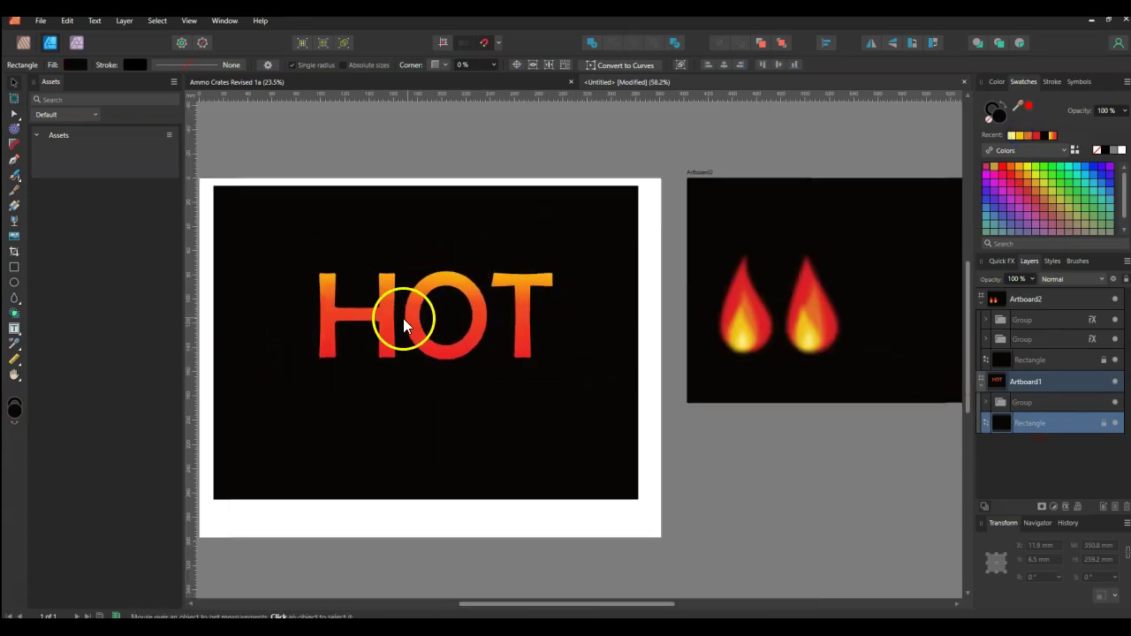
{"action": "left_click", "coordinate": [832, 320]}
{"action": "left_click_drag", "start_coordinate": [887, 369], "coordinate": [713, 245]}
{"action": "scroll", "coordinate": [770, 319], "scroll_direction": "down", "scroll_amount": 3}
{"action": "scroll", "coordinate": [871, 334], "scroll_direction": "up", "scroll_amount": 2}
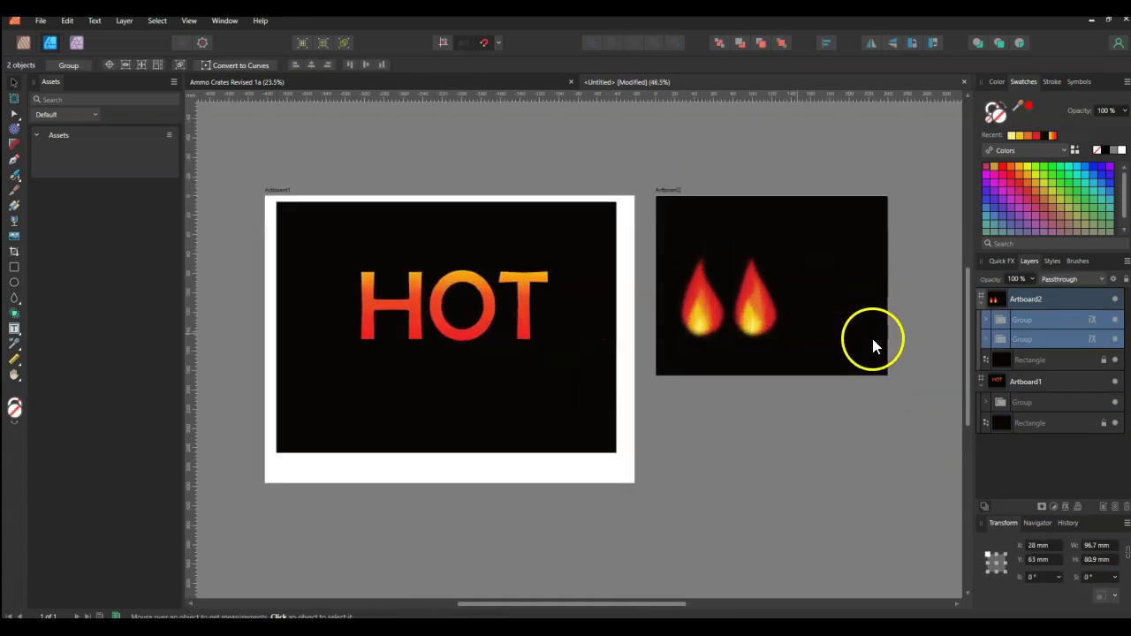
{"action": "left_click_drag", "start_coordinate": [757, 310], "coordinate": [479, 324]}
{"action": "left_click", "coordinate": [424, 324]}
Step: Enlarge the flame near the T and add smaller flame copies over the O and beside the T
{"action": "scroll", "coordinate": [484, 322], "scroll_direction": "up", "scroll_amount": 3}
{"action": "left_click_drag", "start_coordinate": [549, 187], "coordinate": [581, 138]}
{"action": "left_click_drag", "start_coordinate": [522, 273], "coordinate": [568, 273]}
{"action": "left_click_drag", "start_coordinate": [568, 273], "coordinate": [454, 273], "text": "ctrl"}
{"action": "left_click_drag", "start_coordinate": [449, 137], "coordinate": [449, 184]}
{"action": "left_click_drag", "start_coordinate": [512, 284], "coordinate": [480, 283]}
{"action": "left_click_drag", "start_coordinate": [419, 286], "coordinate": [642, 285], "text": "ctrl"}
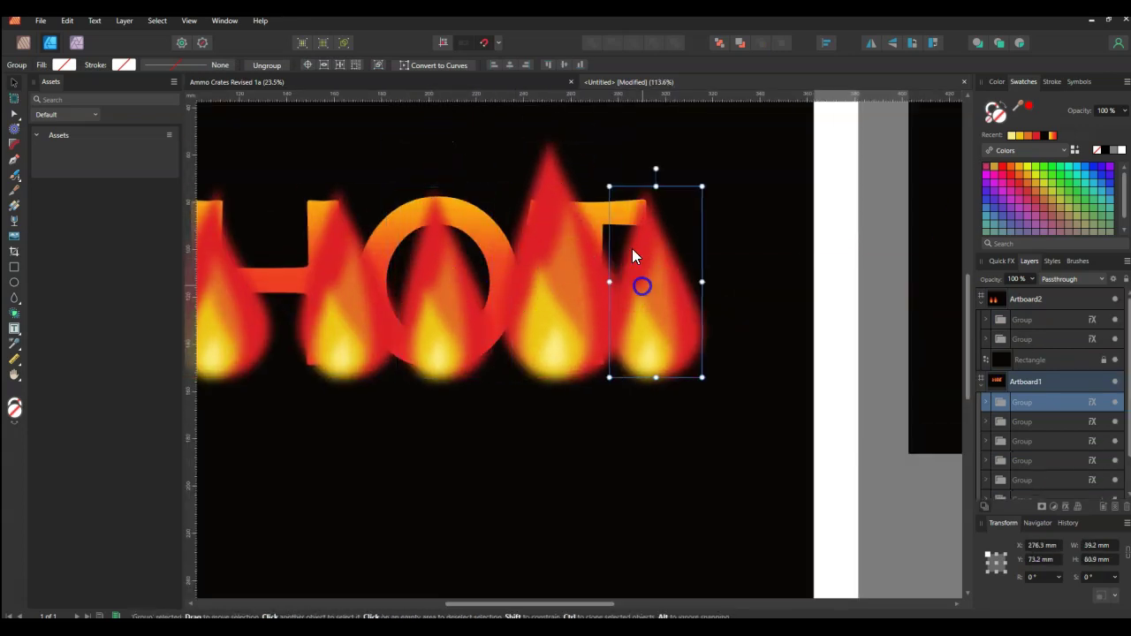
Step: Rotate the flame beside the T to -24.7° and move it against the large flame
{"action": "left_click_drag", "start_coordinate": [656, 169], "coordinate": [704, 179]}
{"action": "left_click_drag", "start_coordinate": [651, 292], "coordinate": [634, 297]}
Step: Add and reposition flame copies around the O, widening the flame on its far side near the T to about 53 mm
{"action": "left_click_drag", "start_coordinate": [430, 338], "coordinate": [613, 324]}
{"action": "left_click_drag", "start_coordinate": [545, 302], "coordinate": [528, 302]}
{"action": "left_click", "coordinate": [609, 319]}
{"action": "left_click_drag", "start_coordinate": [609, 319], "coordinate": [561, 319], "text": "ctrl"}
{"action": "left_click_drag", "start_coordinate": [621, 317], "coordinate": [650, 317]}
{"action": "left_click_drag", "start_coordinate": [692, 268], "coordinate": [724, 269]}
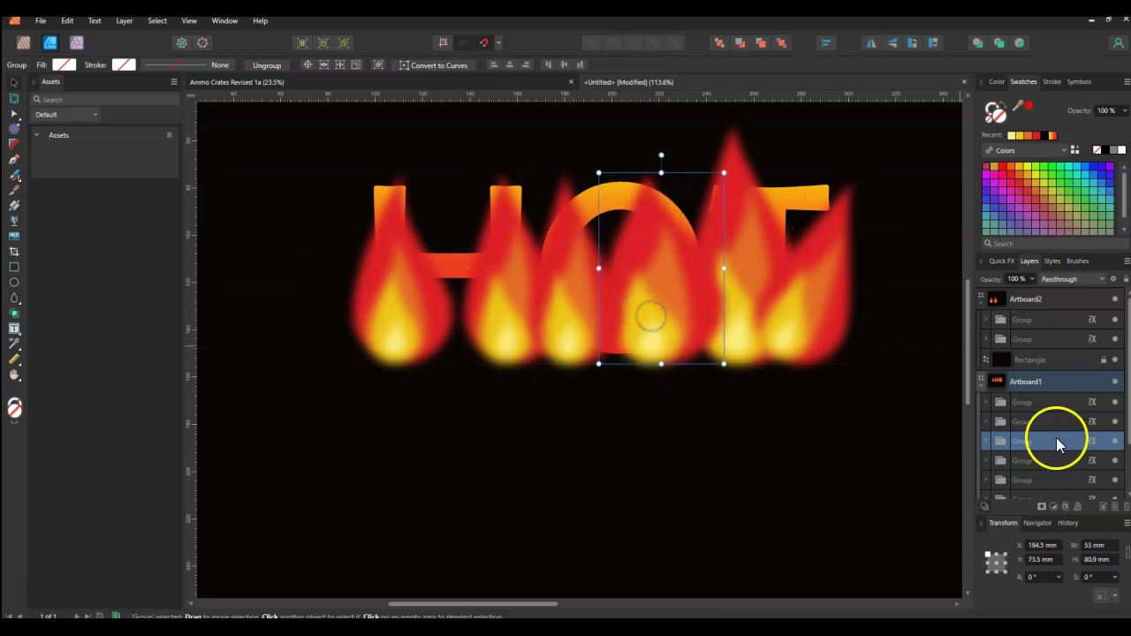
Step: Select all flame groups together with the HOT lettering on the first artboard and group them
{"action": "left_click", "coordinate": [1052, 403]}
{"action": "scroll", "coordinate": [1054, 405], "scroll_direction": "down", "scroll_amount": 2}
{"action": "left_click", "coordinate": [1046, 461], "text": "shift"}
{"action": "right_click", "coordinate": [1057, 352]}
{"action": "left_click", "coordinate": [1054, 313]}
Step: Add a red Outer Glow (C 0, M 99, Y 100, K 0) with a 36.1 px radius to the combined group
{"action": "left_click", "coordinate": [1008, 264]}
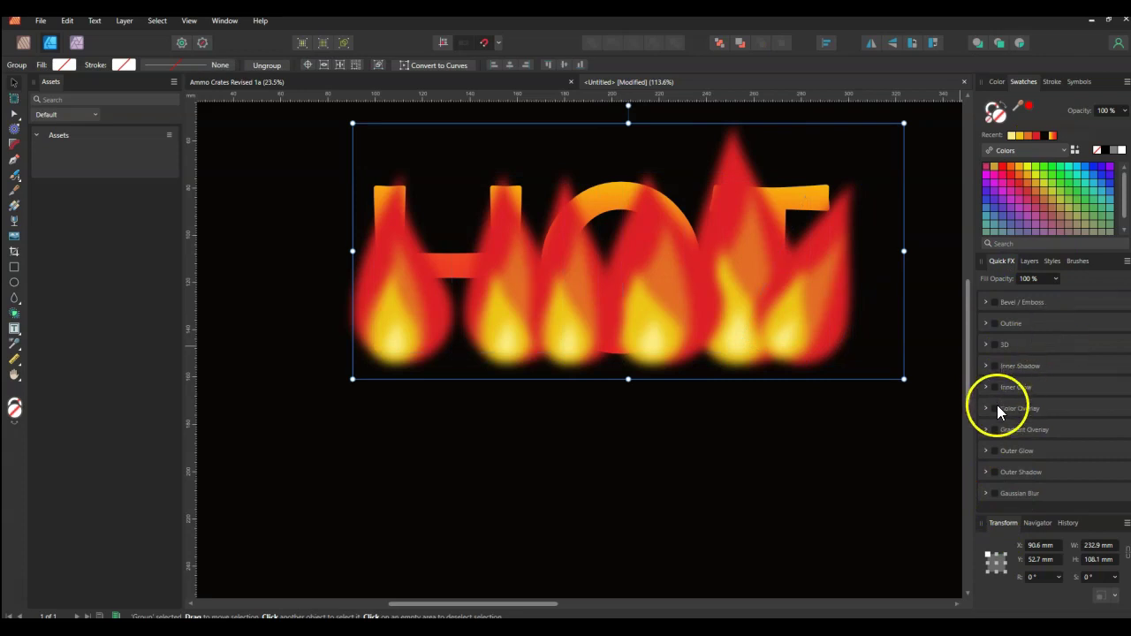
{"action": "left_click", "coordinate": [996, 453]}
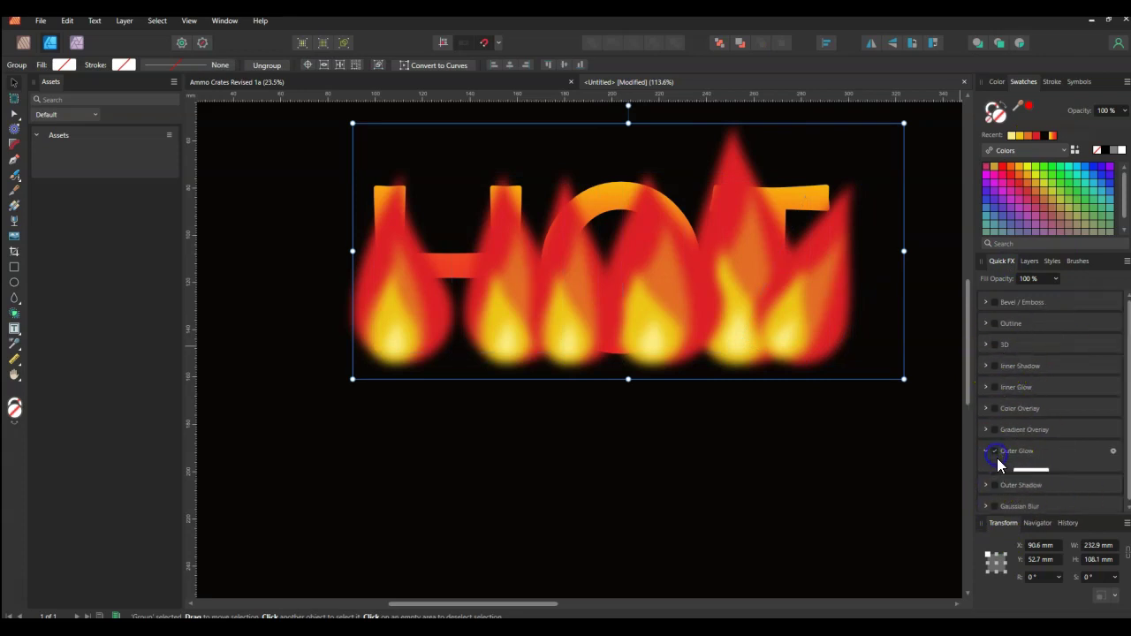
{"action": "mouse_move", "coordinate": [1018, 502]}
{"action": "left_mouse_down"}
{"action": "mouse_move", "coordinate": [1055, 505]}
{"action": "mouse_move", "coordinate": [1014, 516]}
{"action": "left_mouse_up"}
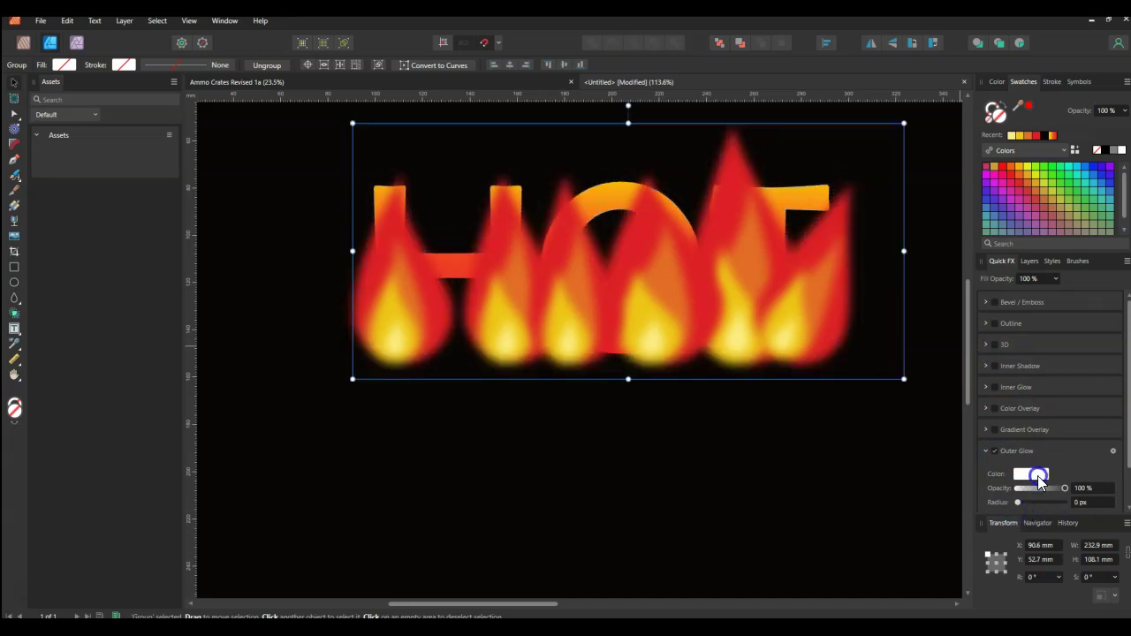
{"action": "left_click", "coordinate": [1033, 474]}
{"action": "left_click", "coordinate": [964, 581]}
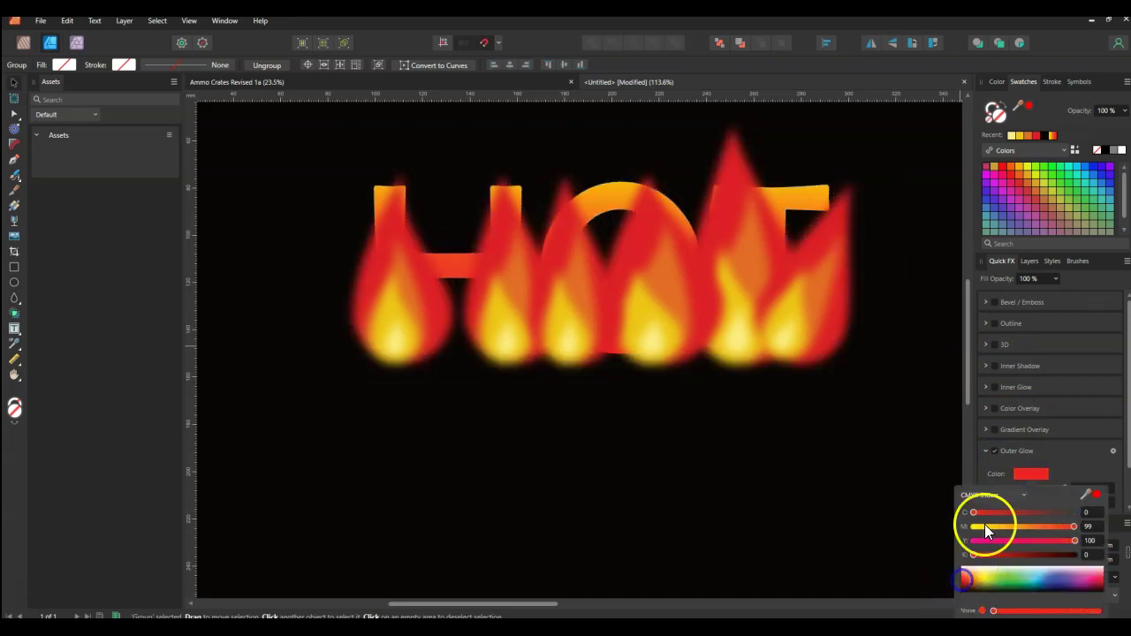
{"action": "left_click_drag", "start_coordinate": [1018, 503], "coordinate": [1057, 503]}
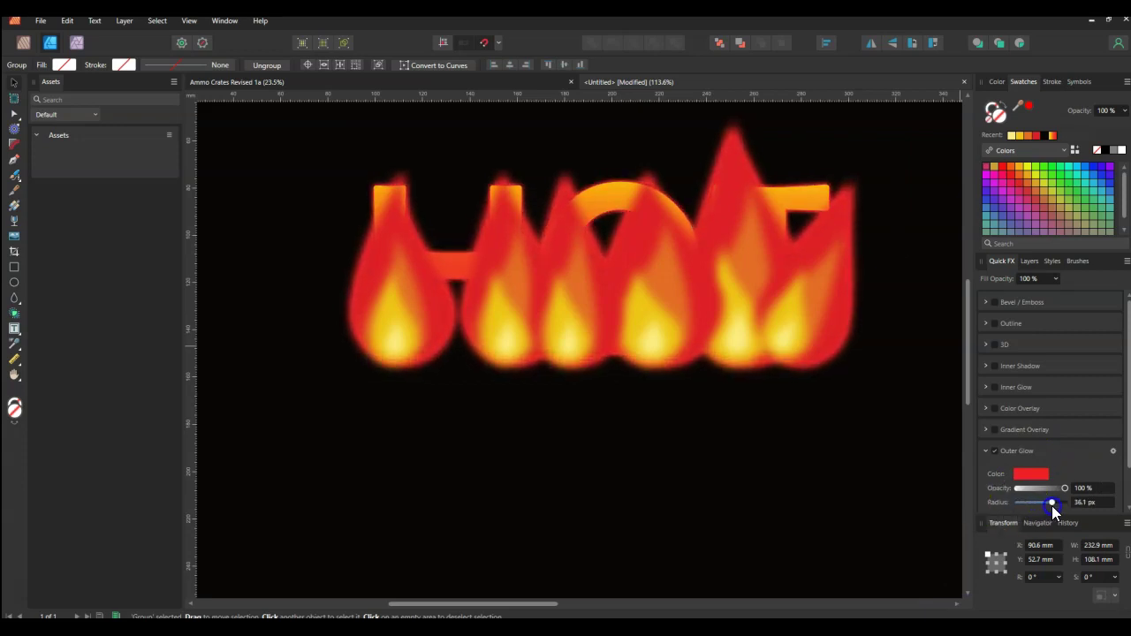
{"action": "left_click_drag", "start_coordinate": [1051, 506], "coordinate": [1052, 505]}
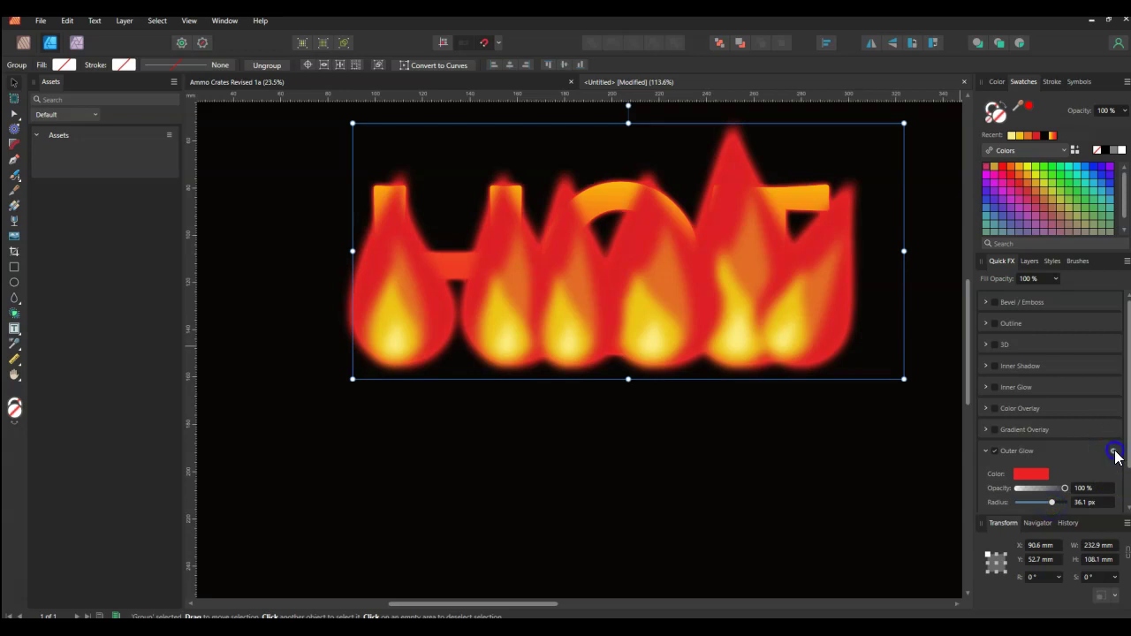
Step: Browse the Outer Glow's blend modes, keep Screen, and set the glow to 54% opacity and a 4.5 px radius
{"action": "left_click", "coordinate": [1113, 451]}
{"action": "left_click_drag", "start_coordinate": [527, 158], "coordinate": [466, 356]}
{"action": "left_click", "coordinate": [522, 379]}
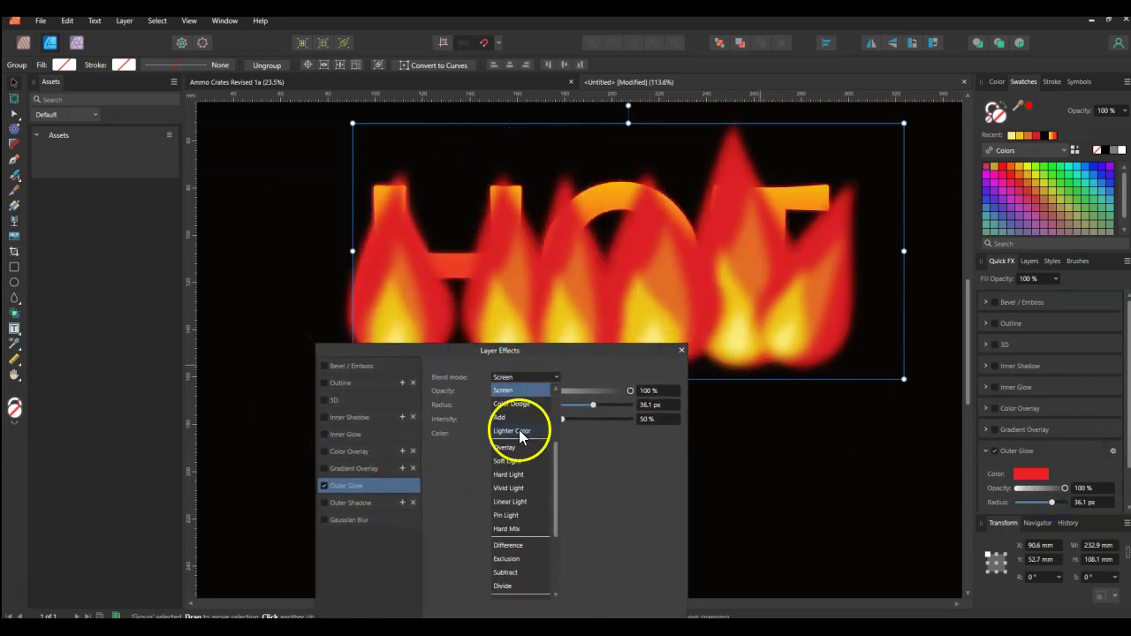
{"action": "scroll", "coordinate": [506, 526], "scroll_direction": "down", "scroll_amount": 2}
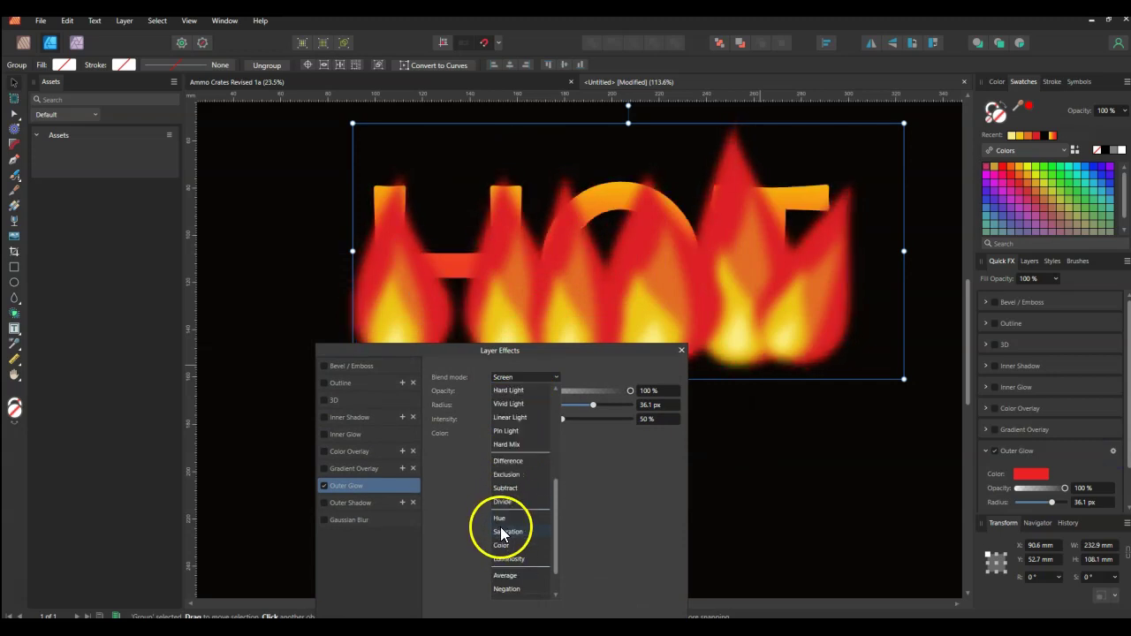
{"action": "left_click", "coordinate": [642, 492]}
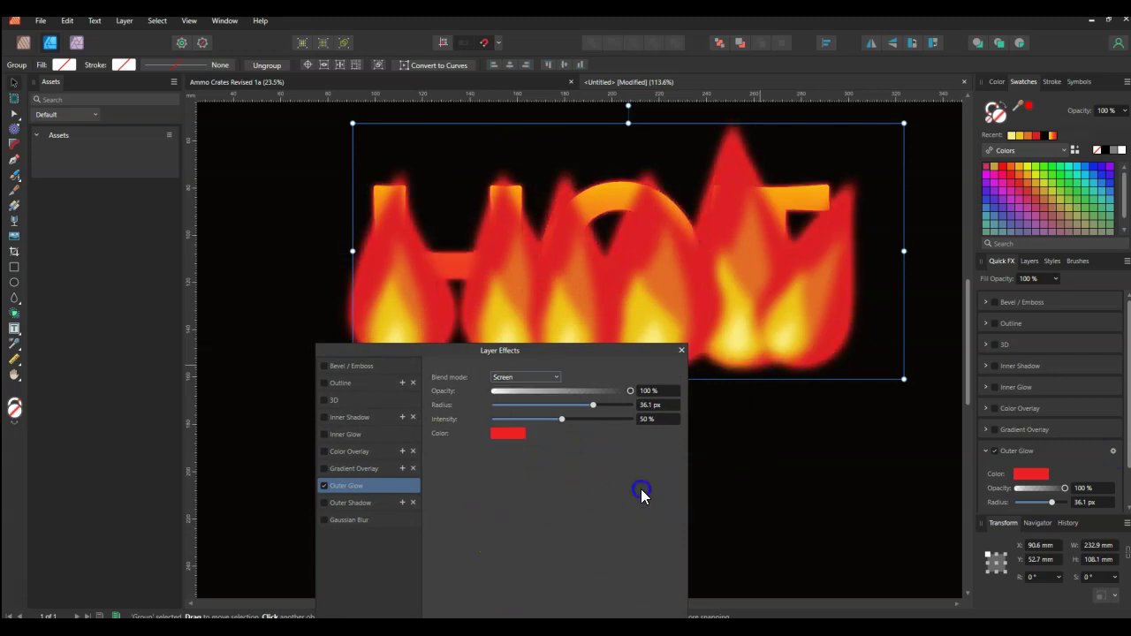
{"action": "left_click_drag", "start_coordinate": [630, 392], "coordinate": [521, 421]}
{"action": "left_click", "coordinate": [565, 506]}
{"action": "left_click", "coordinate": [680, 350]}
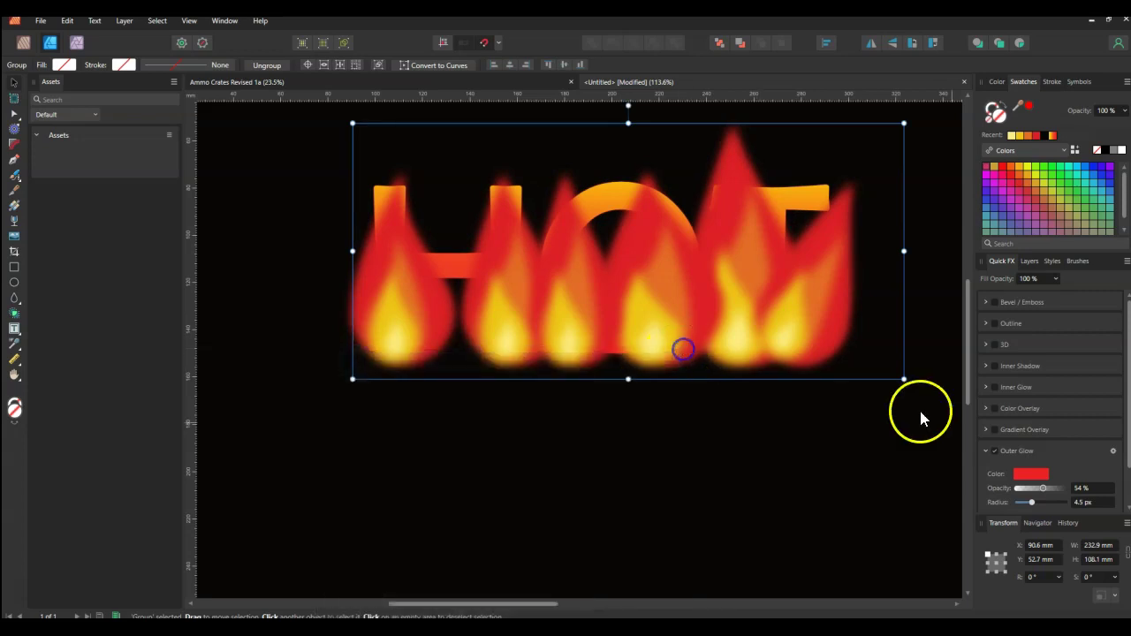
Step: Bring the HOT lettering group in front of the flames by moving it out above the flame groups on the first artboard
{"action": "left_click", "coordinate": [1031, 262]}
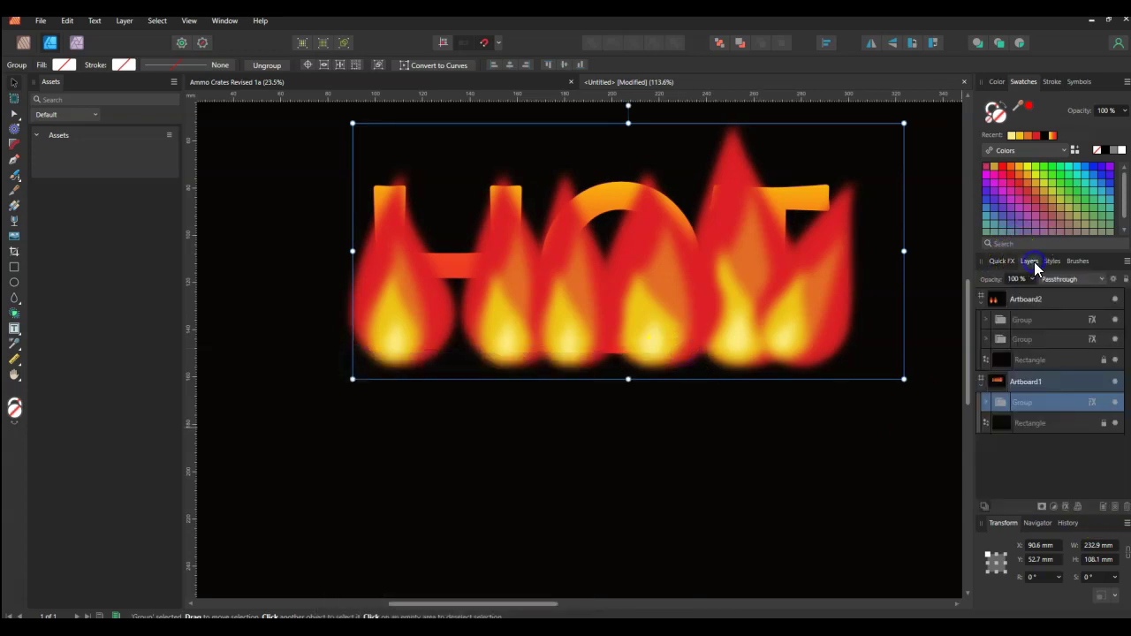
{"action": "left_click", "coordinate": [983, 404]}
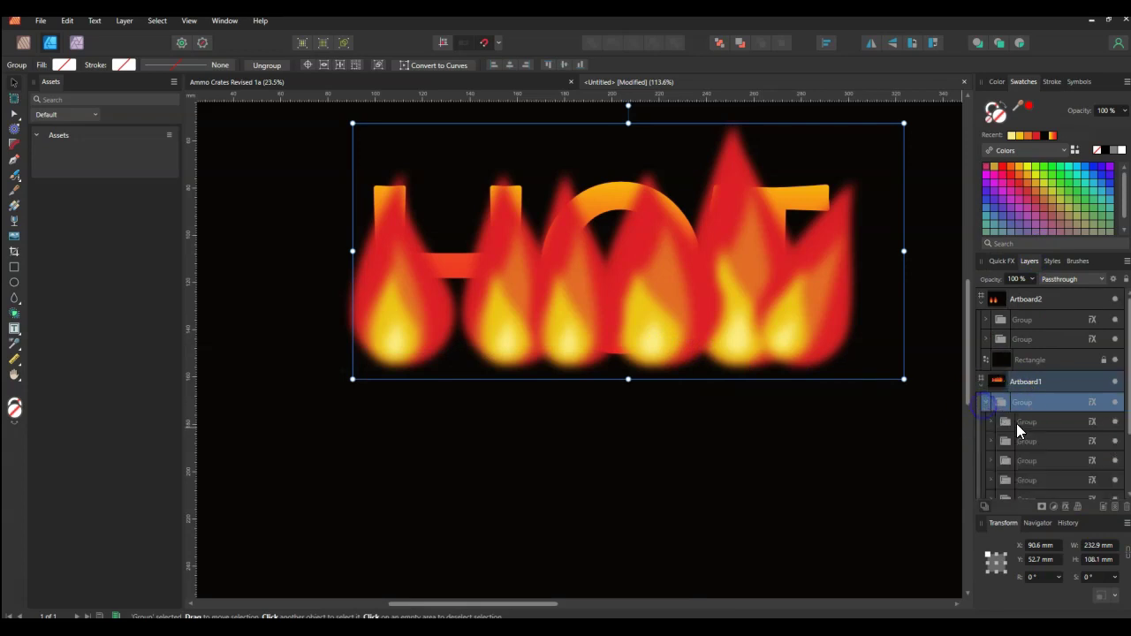
{"action": "scroll", "coordinate": [1111, 404], "scroll_direction": "down", "scroll_amount": 2}
{"action": "scroll", "coordinate": [1025, 353], "scroll_direction": "down", "scroll_amount": 2}
{"action": "left_click", "coordinate": [1023, 337]}
{"action": "left_click", "coordinate": [1034, 436]}
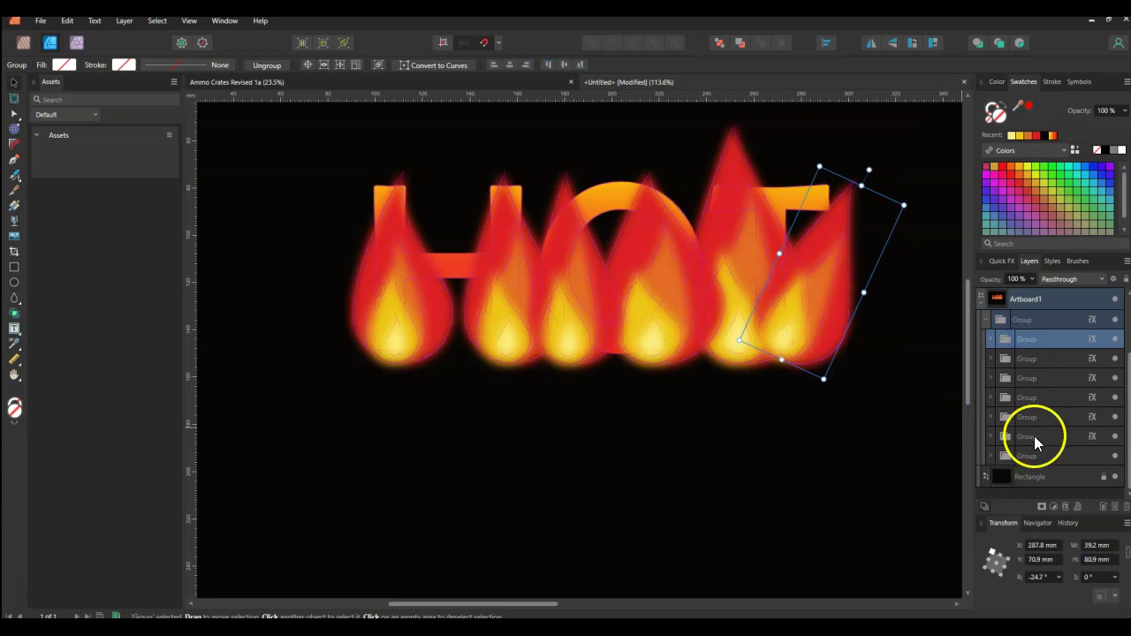
{"action": "left_click", "coordinate": [1035, 456]}
{"action": "left_click_drag", "start_coordinate": [1034, 459], "coordinate": [1041, 320]}
Step: Select the combined flames group and move it up about 6 mm behind the HOT lettering
{"action": "left_click", "coordinate": [1033, 339]}
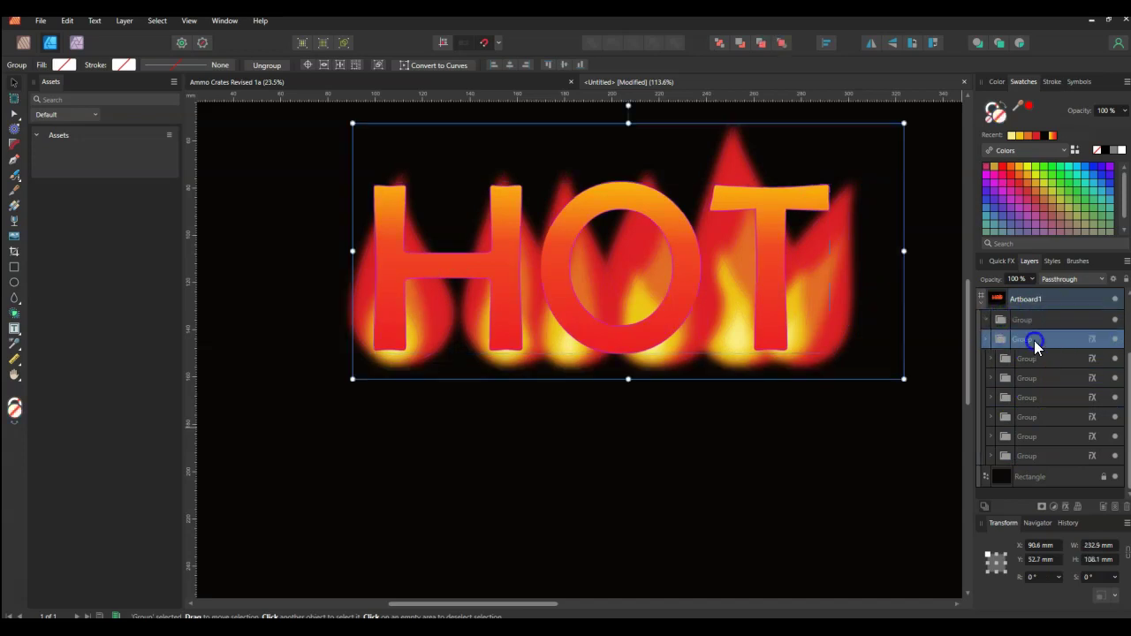
{"action": "mouse_move", "coordinate": [600, 317]}
{"action": "left_mouse_down"}
{"action": "mouse_move", "coordinate": [604, 336]}
{"action": "mouse_move", "coordinate": [596, 317]}
{"action": "left_mouse_up"}
{"action": "scroll", "coordinate": [630, 311], "scroll_direction": "down", "scroll_amount": 1}
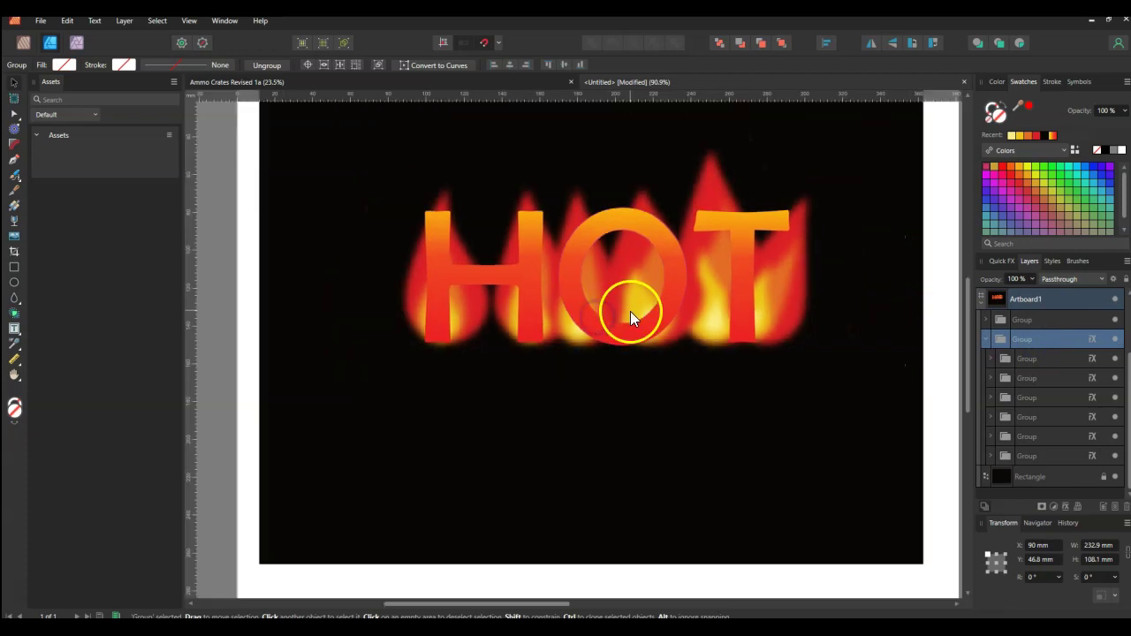
{"action": "scroll", "coordinate": [631, 309], "scroll_direction": "up", "scroll_amount": 2}
{"action": "scroll", "coordinate": [626, 308], "scroll_direction": "up", "scroll_amount": 1}
Step: Select the HOT lettering group and enable its Outline effect
{"action": "left_click", "coordinate": [634, 244]}
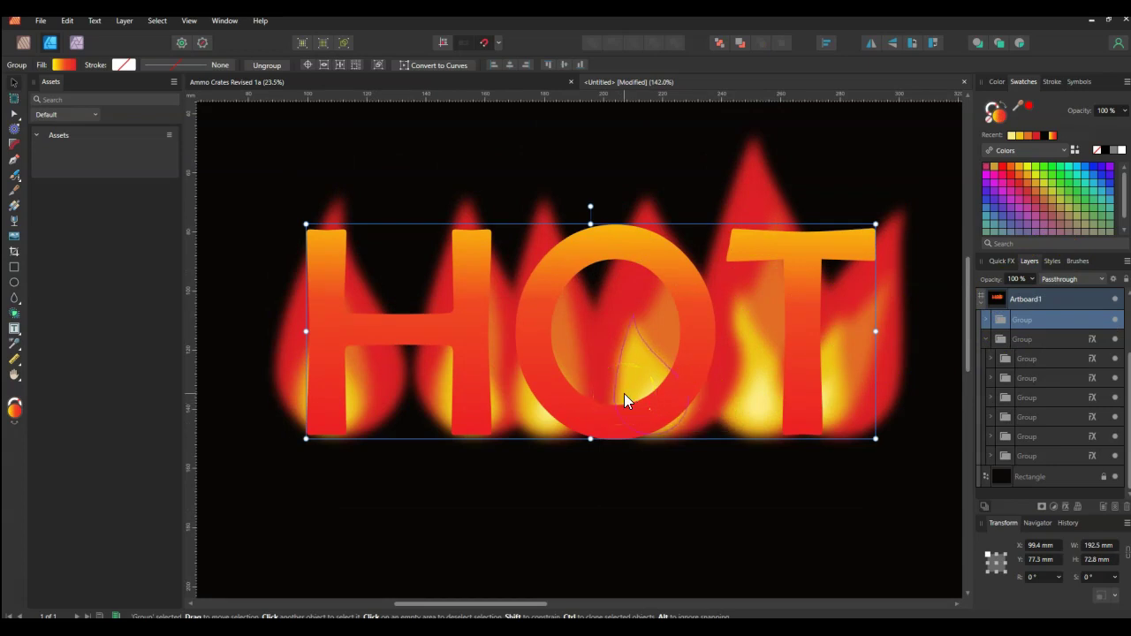
{"action": "left_click", "coordinate": [880, 316]}
{"action": "left_click", "coordinate": [633, 253]}
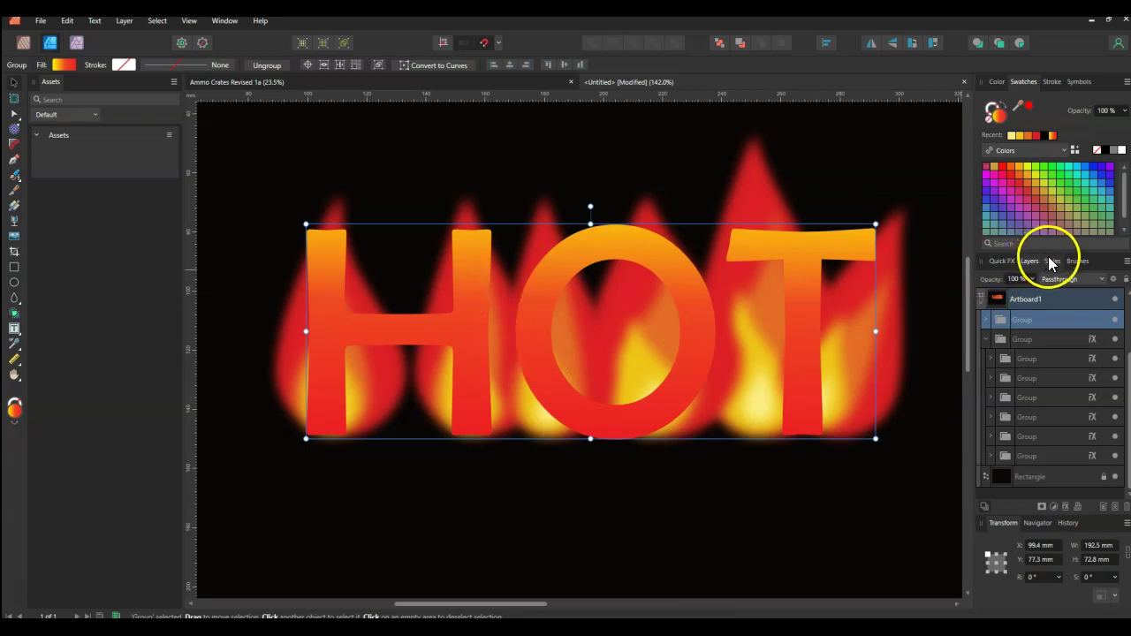
{"action": "left_click", "coordinate": [1002, 262]}
{"action": "left_click", "coordinate": [996, 324]}
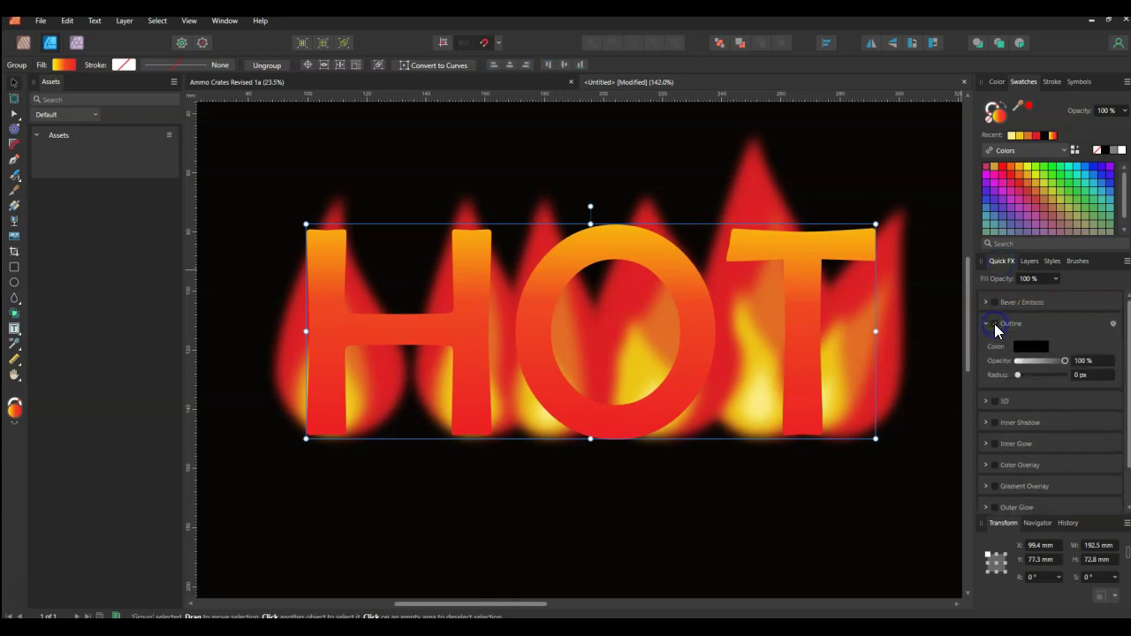
{"action": "mouse_move", "coordinate": [1016, 375]}
{"action": "left_mouse_down"}
{"action": "mouse_move", "coordinate": [1042, 378]}
{"action": "mouse_move", "coordinate": [1021, 377]}
{"action": "left_mouse_up"}
Step: Set the lettering's outline to dark red (C 0, M 100, Y 100, K 55) with a 7.4 px radius
{"action": "left_click", "coordinate": [1112, 324]}
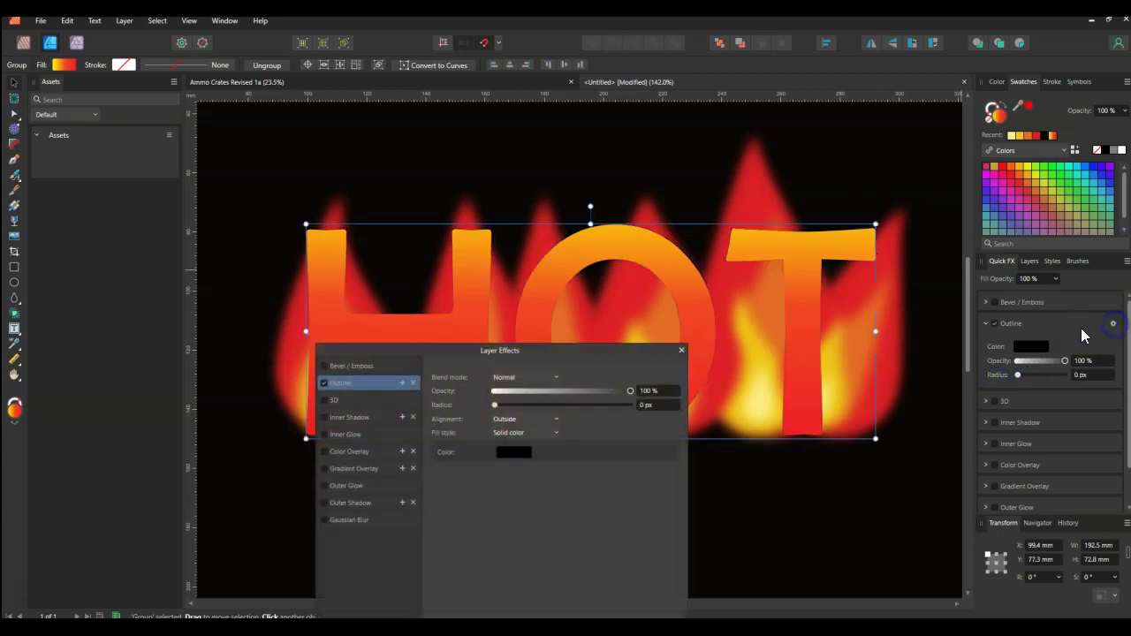
{"action": "left_click", "coordinate": [516, 453]}
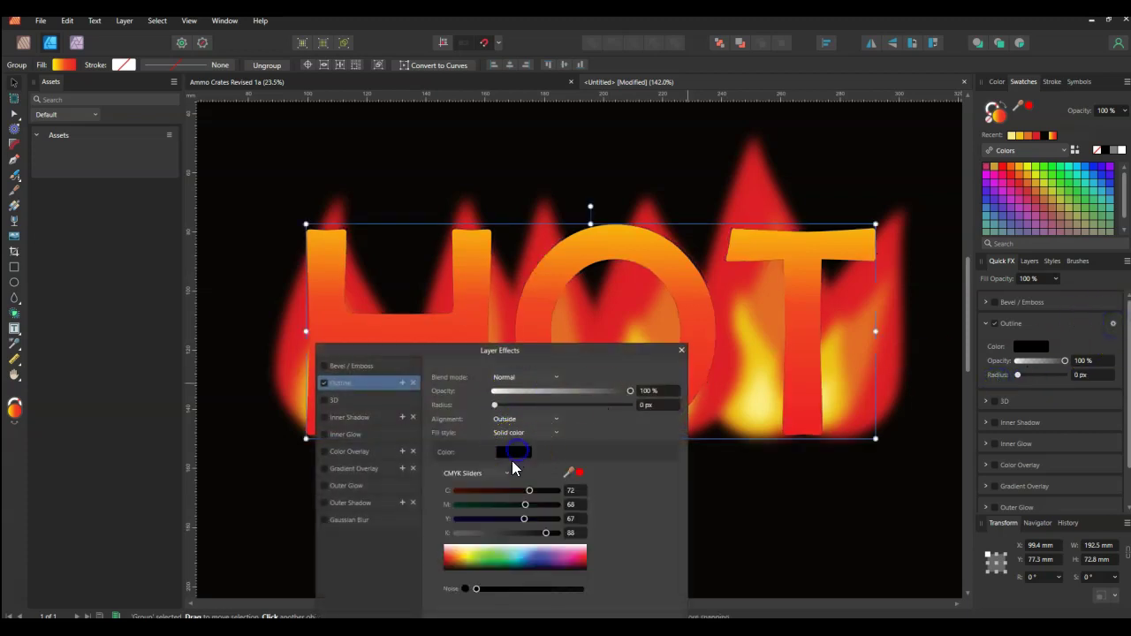
{"action": "left_click", "coordinate": [449, 559]}
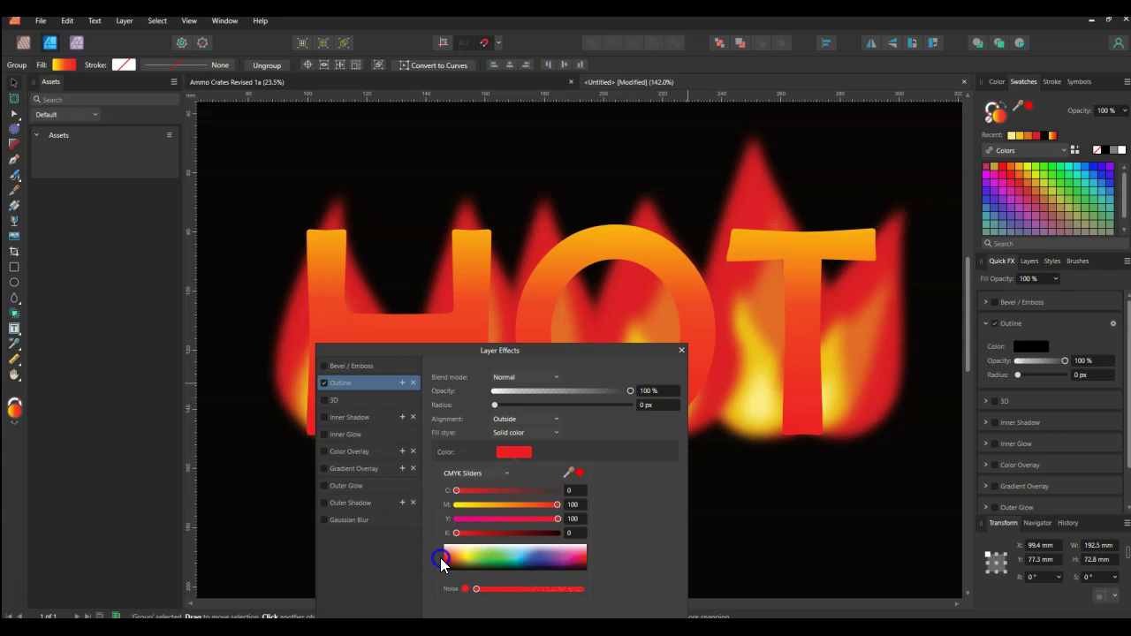
{"action": "left_click", "coordinate": [496, 405]}
{"action": "mouse_move", "coordinate": [551, 414]}
{"action": "left_mouse_down"}
{"action": "mouse_move", "coordinate": [525, 404]}
{"action": "mouse_move", "coordinate": [546, 404]}
{"action": "left_mouse_up"}
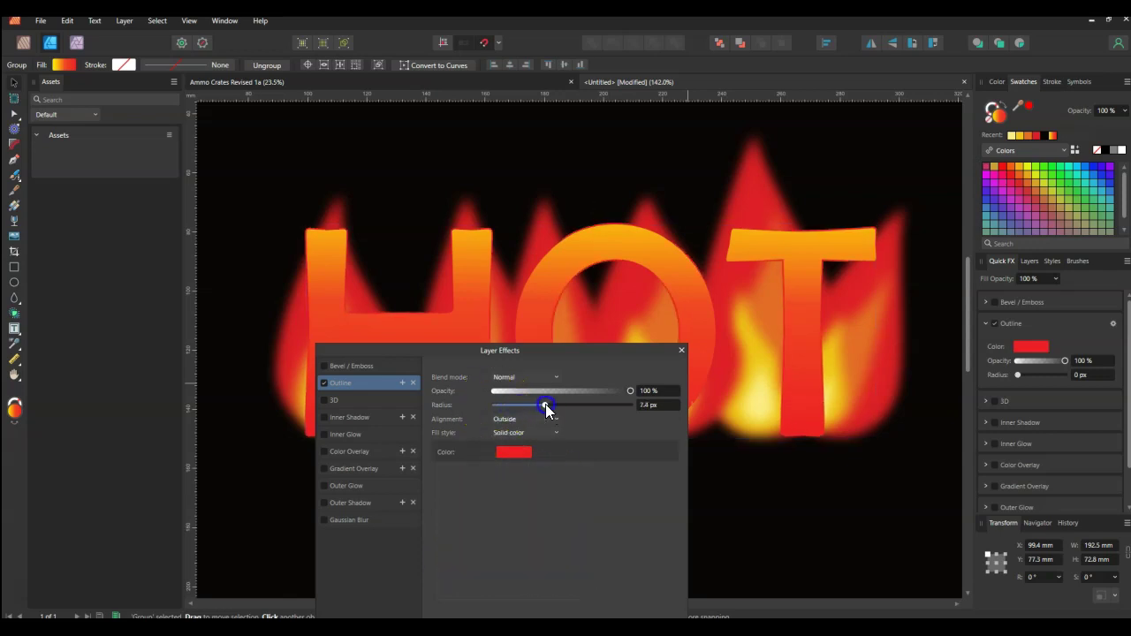
{"action": "left_click", "coordinate": [514, 456]}
{"action": "left_click_drag", "start_coordinate": [475, 532], "coordinate": [526, 534]}
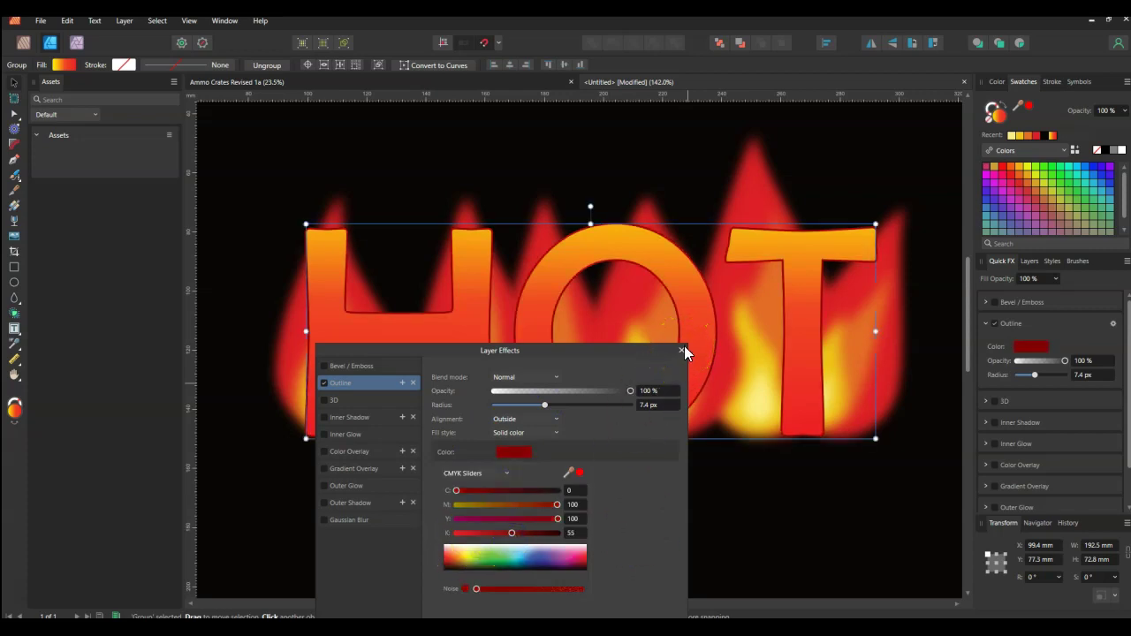
Step: Set the outline's blend mode to Color Dodge and close the layer effects
{"action": "left_click", "coordinate": [513, 377]}
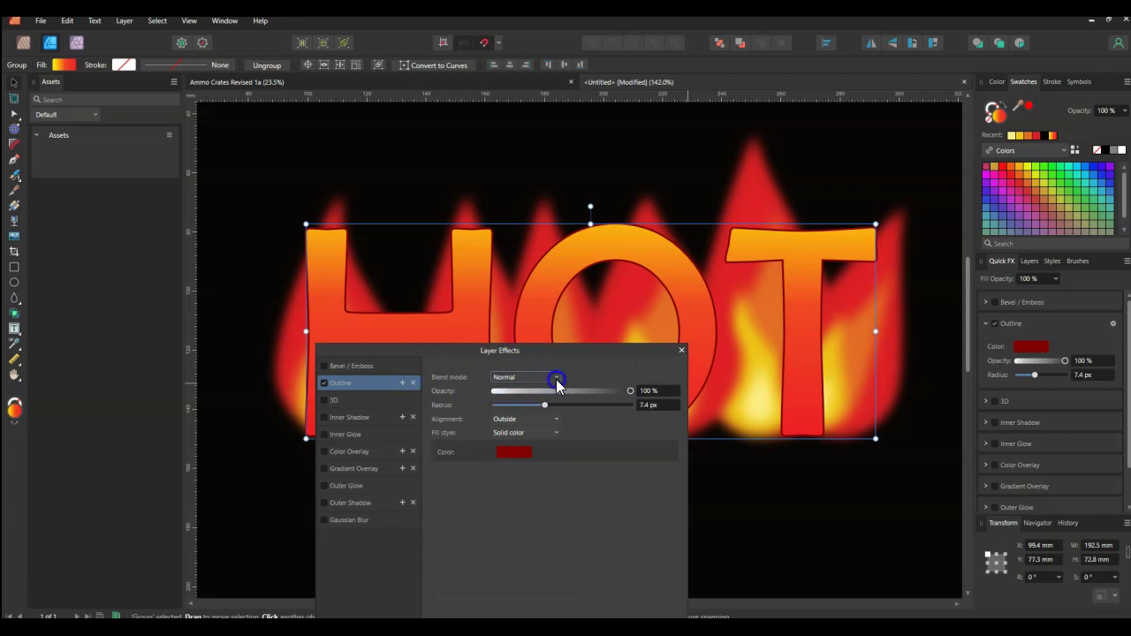
{"action": "left_click", "coordinate": [556, 377]}
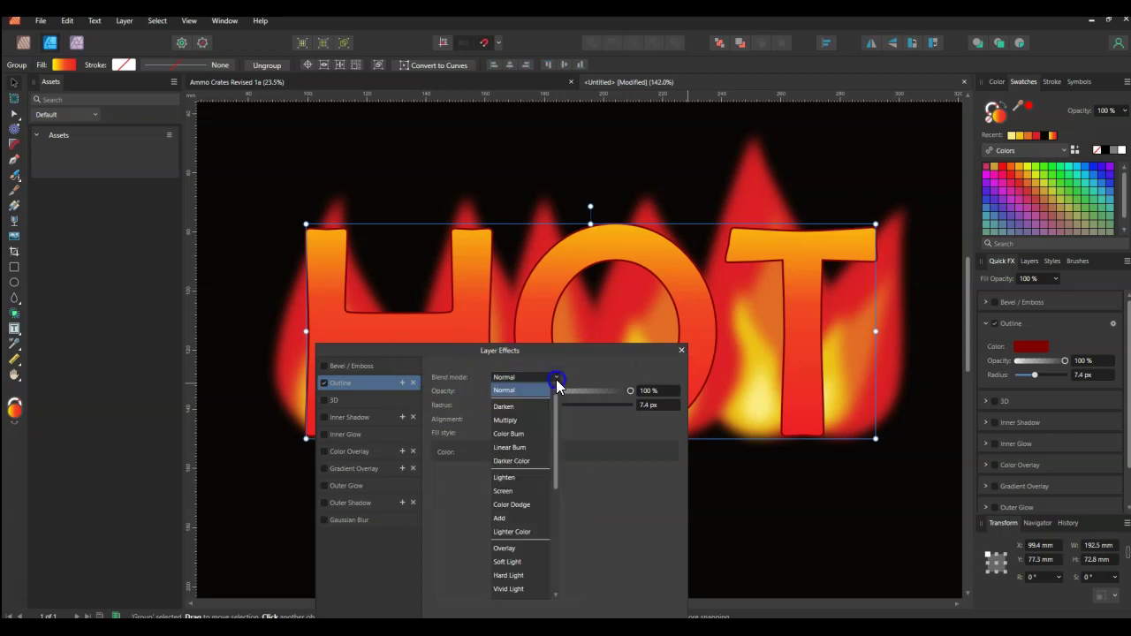
{"action": "left_click", "coordinate": [518, 505]}
{"action": "left_click", "coordinate": [683, 351]}
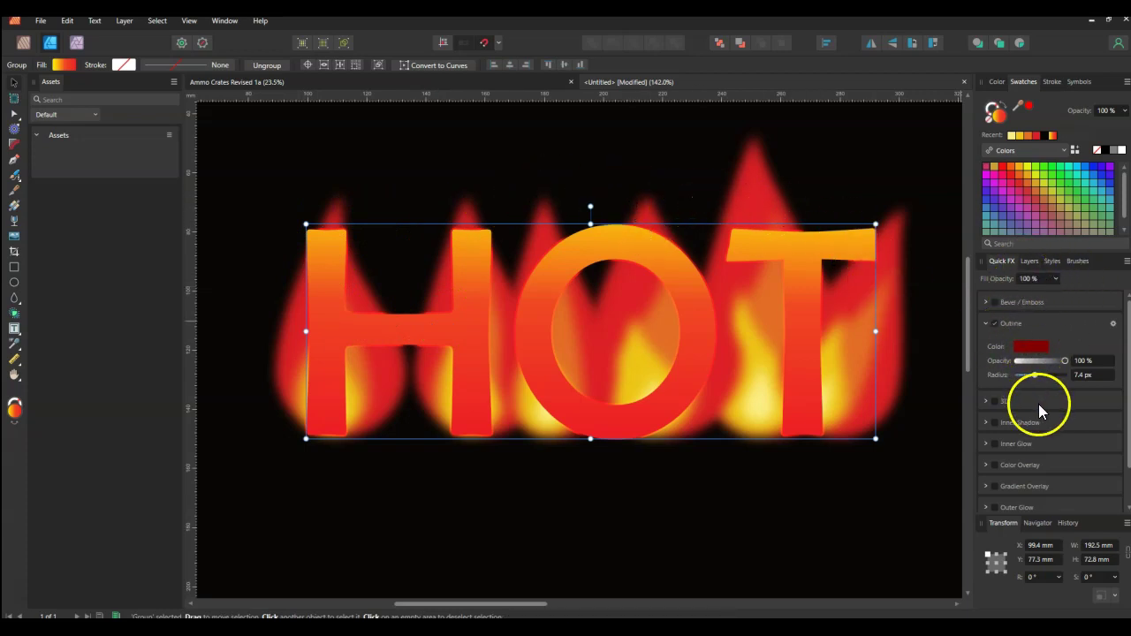
Step: Add a 3D effect with a 38 px radius to the lettering and aim its light at azimuth 111.4° and elevation 0°
{"action": "left_click", "coordinate": [995, 403]}
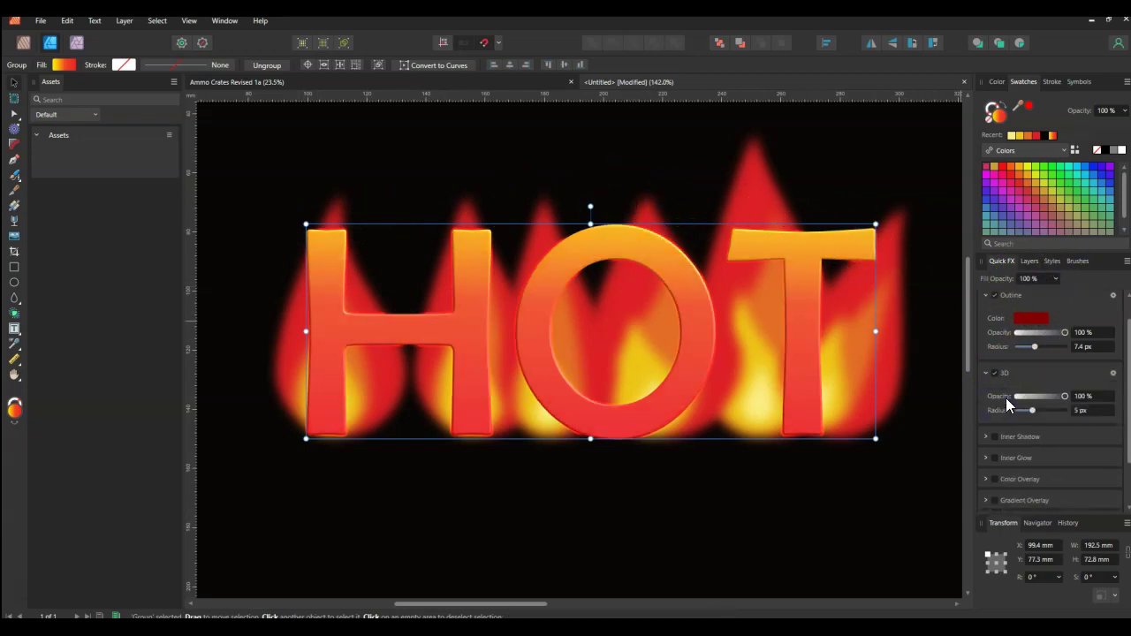
{"action": "left_click", "coordinate": [1113, 373]}
{"action": "left_click_drag", "start_coordinate": [579, 336], "coordinate": [861, 341]}
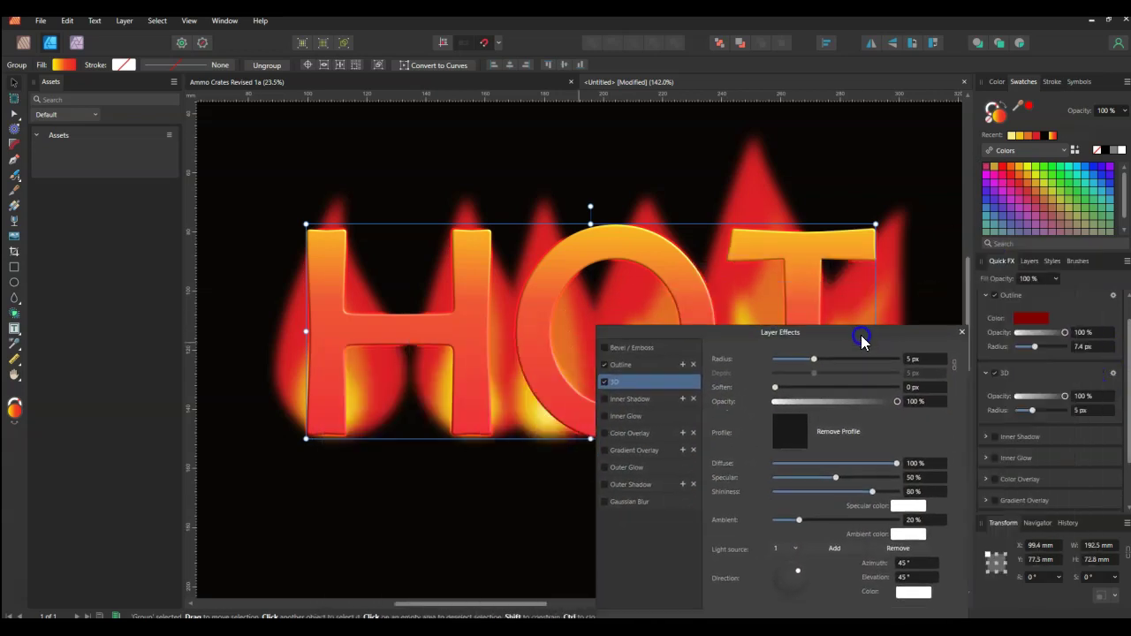
{"action": "left_click_drag", "start_coordinate": [938, 336], "coordinate": [1071, 237]}
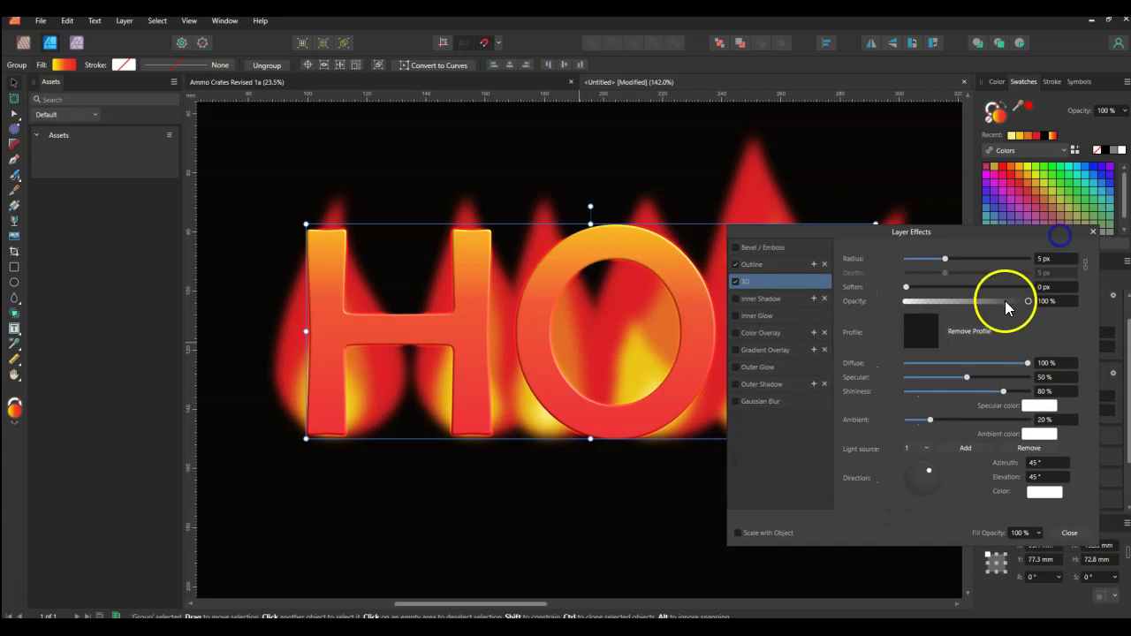
{"action": "left_click_drag", "start_coordinate": [945, 258], "coordinate": [999, 262]}
{"action": "mouse_move", "coordinate": [906, 287]}
{"action": "left_mouse_down"}
{"action": "mouse_move", "coordinate": [938, 290]}
{"action": "mouse_move", "coordinate": [890, 291]}
{"action": "left_mouse_up"}
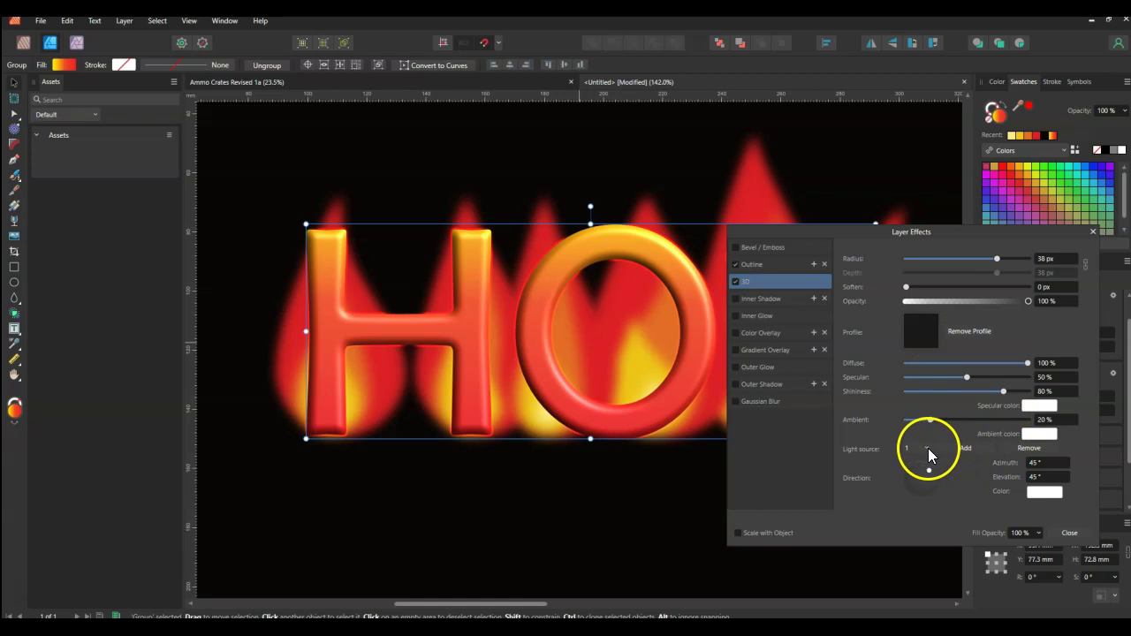
{"action": "mouse_move", "coordinate": [930, 471]}
{"action": "left_mouse_down"}
{"action": "mouse_move", "coordinate": [911, 465]}
{"action": "mouse_move", "coordinate": [913, 476]}
{"action": "mouse_move", "coordinate": [914, 465]}
{"action": "left_mouse_up"}
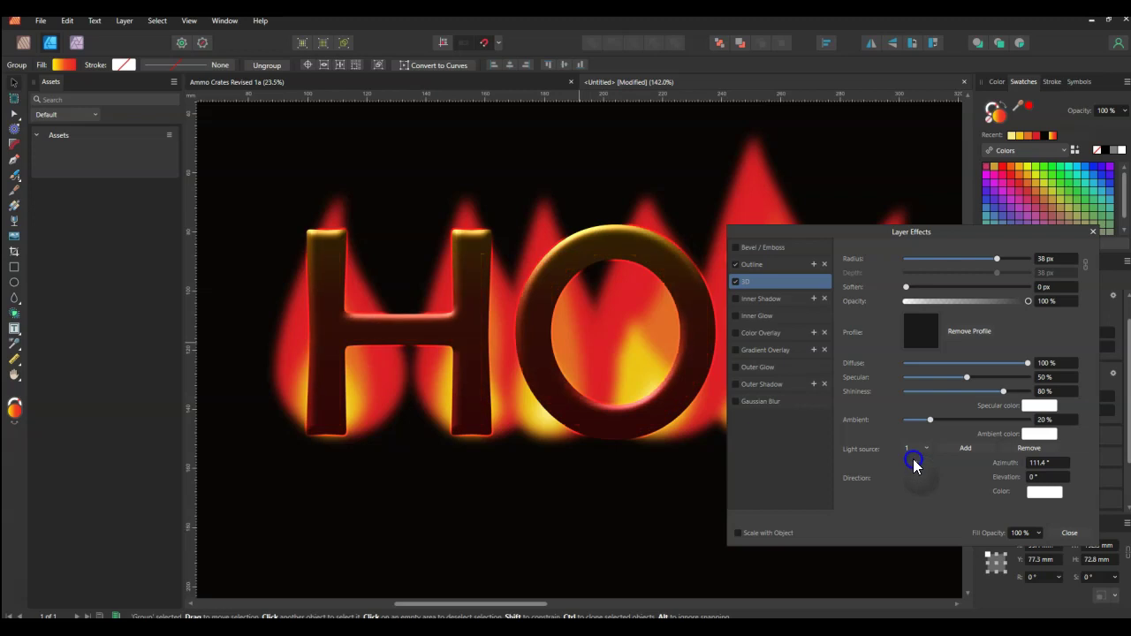
{"action": "left_click_drag", "start_coordinate": [862, 235], "coordinate": [889, 232]}
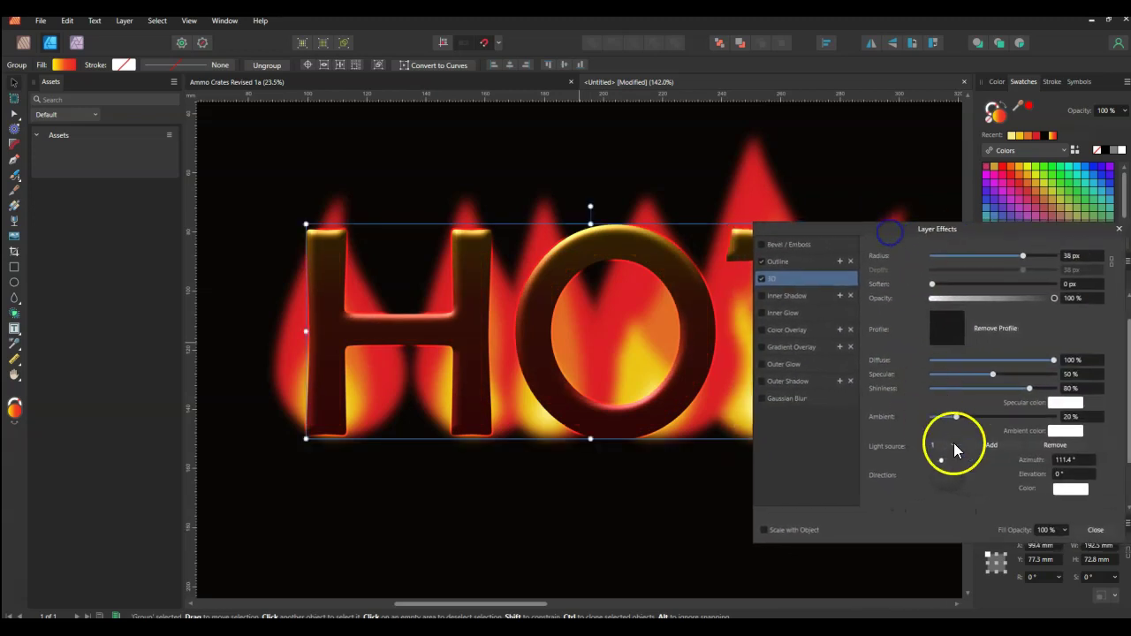
Step: Add a second 3D light source at azimuth 81.9° and elevation 50° in dark red (C 30, M 100, Y 100, K 40)
{"action": "left_click", "coordinate": [987, 444]}
{"action": "left_click_drag", "start_coordinate": [956, 461], "coordinate": [949, 464]}
{"action": "left_click", "coordinate": [1065, 491]}
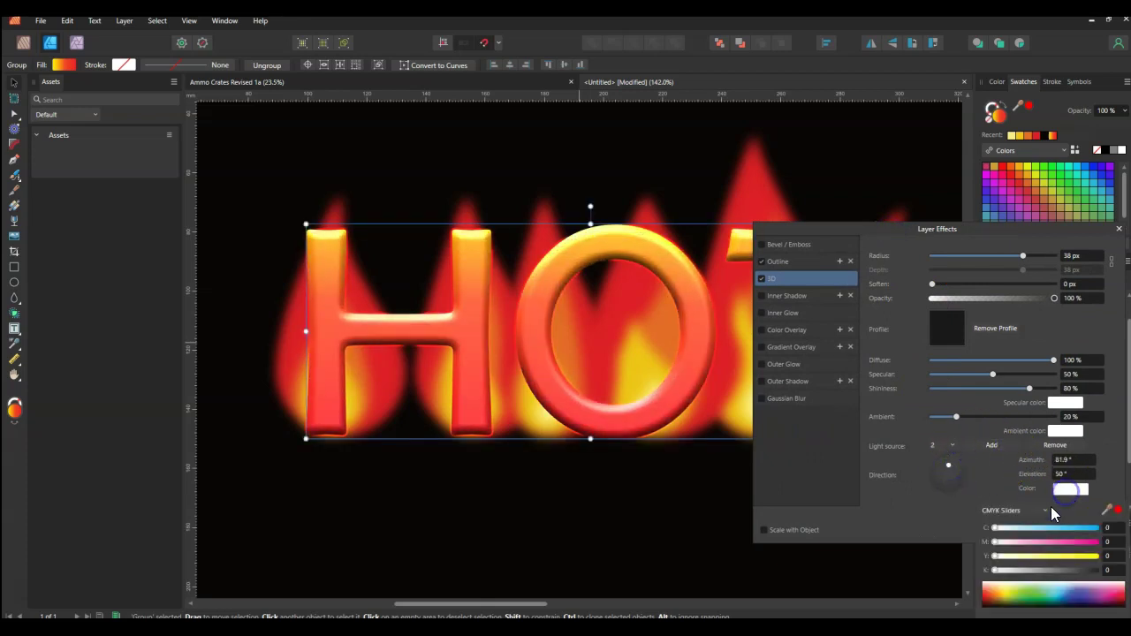
{"action": "left_click", "coordinate": [988, 599]}
{"action": "mouse_move", "coordinate": [988, 598]}
{"action": "left_mouse_down"}
{"action": "mouse_move", "coordinate": [1065, 606]}
{"action": "mouse_move", "coordinate": [986, 608]}
{"action": "left_mouse_up"}
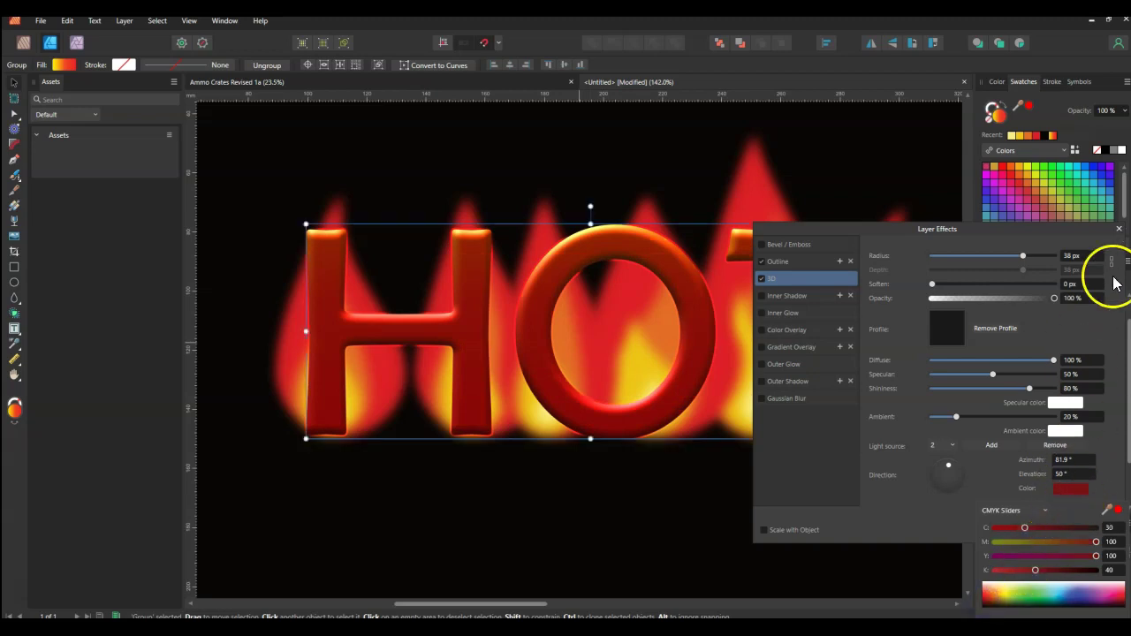
Step: Add a third 3D light source at azimuth -85.5° and elevation 0°, colour it red, and close the layer effects
{"action": "left_click", "coordinate": [989, 447]}
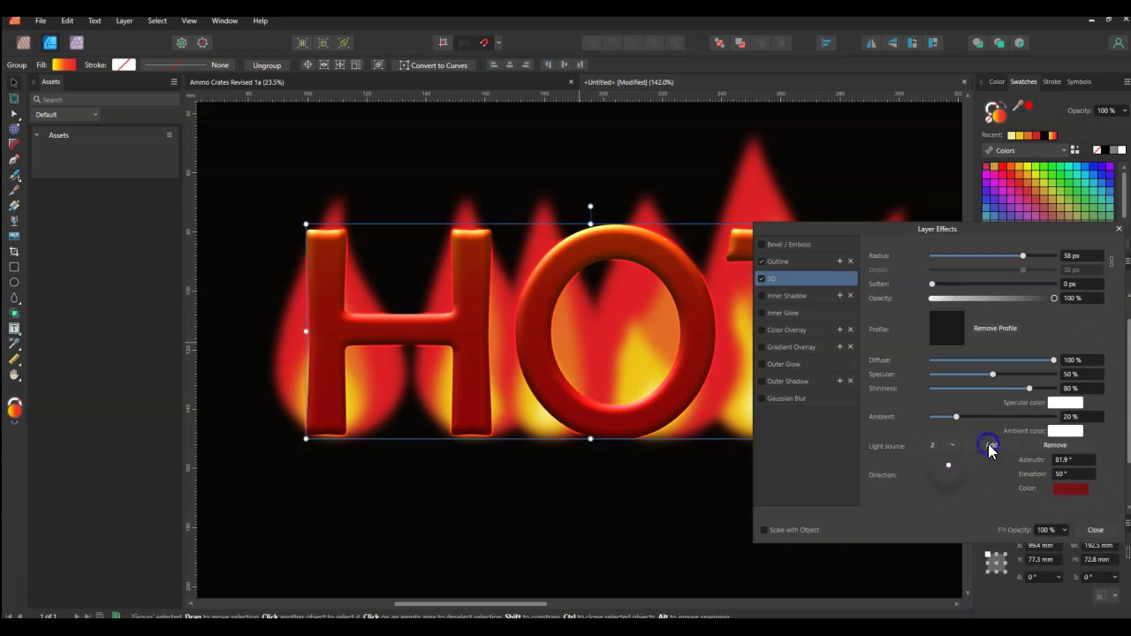
{"action": "left_click", "coordinate": [990, 446]}
{"action": "left_click_drag", "start_coordinate": [956, 468], "coordinate": [950, 500]}
{"action": "left_click", "coordinate": [1068, 490]}
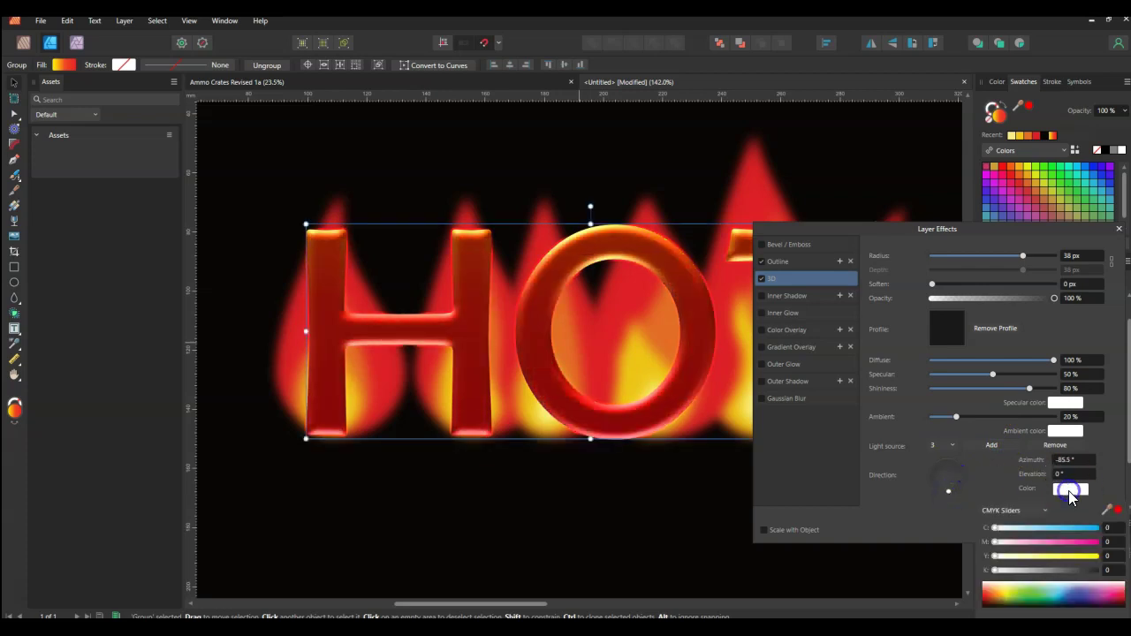
{"action": "left_click", "coordinate": [992, 599]}
{"action": "mouse_move", "coordinate": [992, 599]}
{"action": "left_mouse_down"}
{"action": "mouse_move", "coordinate": [992, 585]}
{"action": "mouse_move", "coordinate": [988, 594]}
{"action": "left_mouse_up"}
{"action": "left_click", "coordinate": [1112, 243]}
{"action": "left_click", "coordinate": [1119, 230]}
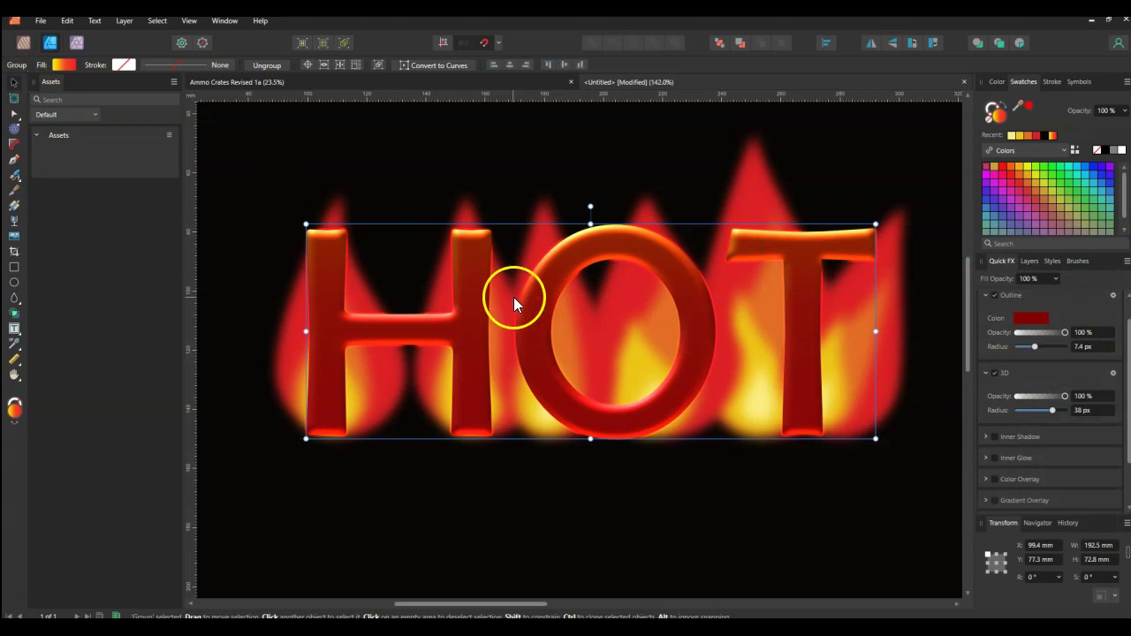
{"action": "scroll", "coordinate": [513, 297], "scroll_direction": "down", "scroll_amount": 4}
{"action": "scroll", "coordinate": [513, 297], "scroll_direction": "up", "scroll_amount": 3}
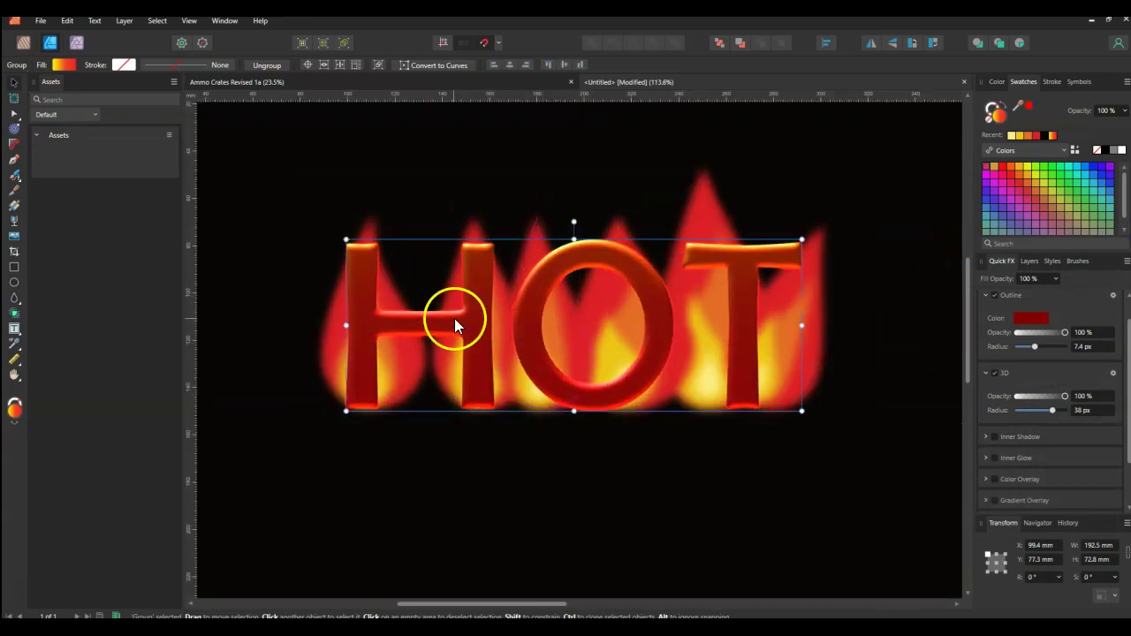
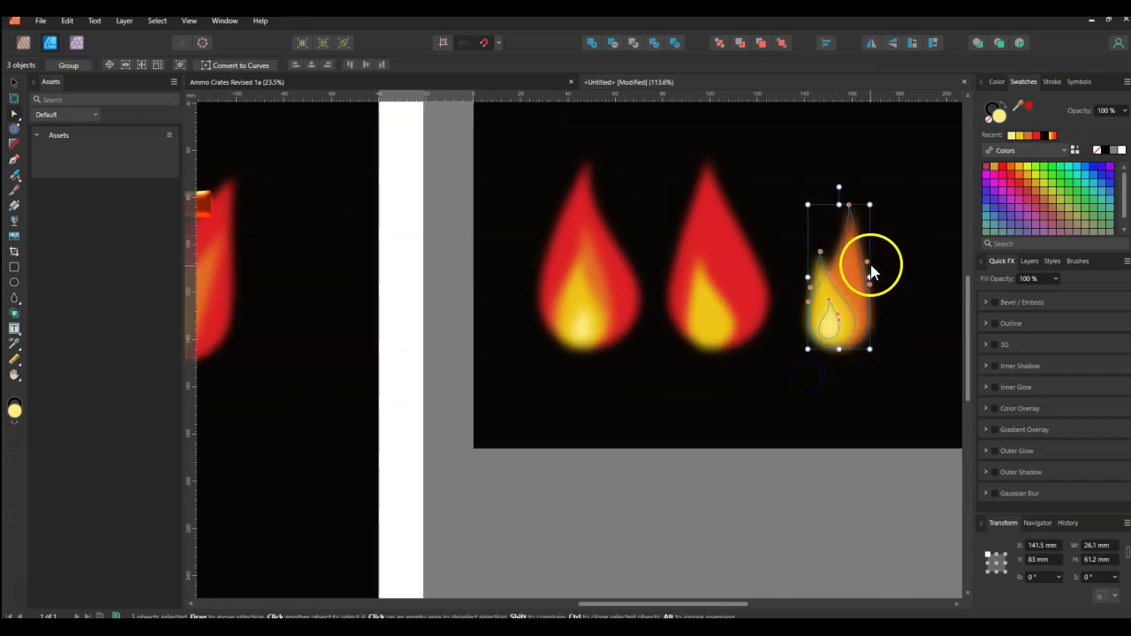
Step: Widen the small orange-yellow flame on the second artboard to 37.1 mm and place two copies side by side over the T
{"action": "left_click_drag", "start_coordinate": [868, 277], "coordinate": [896, 277]}
{"action": "scroll", "coordinate": [861, 290], "scroll_direction": "down", "scroll_amount": 2}
{"action": "scroll", "coordinate": [861, 289], "scroll_direction": "down", "scroll_amount": 2}
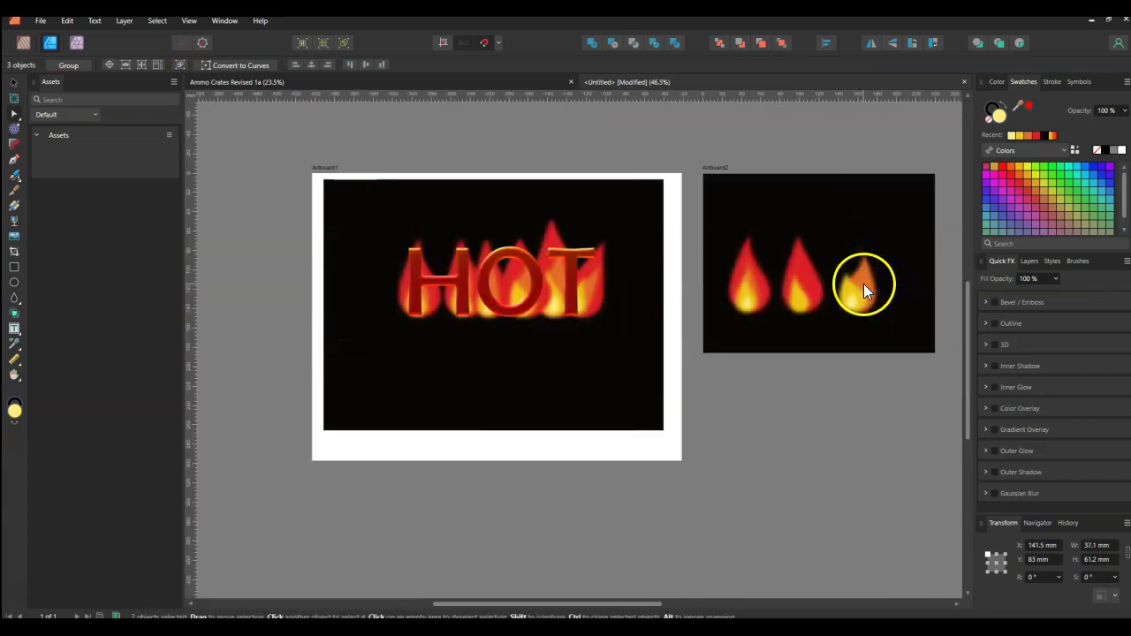
{"action": "left_click_drag", "start_coordinate": [865, 281], "coordinate": [573, 295]}
{"action": "scroll", "coordinate": [564, 301], "scroll_direction": "up", "scroll_amount": 3}
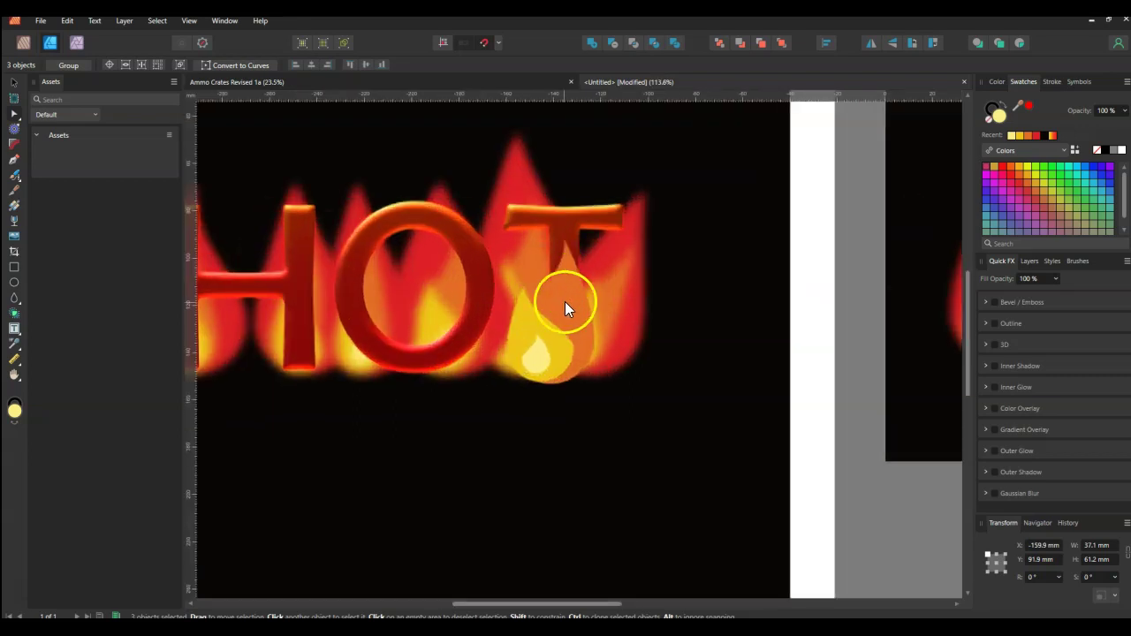
{"action": "scroll", "coordinate": [568, 311], "scroll_direction": "down", "scroll_amount": 3}
{"action": "left_click_drag", "start_coordinate": [568, 311], "coordinate": [593, 310]}
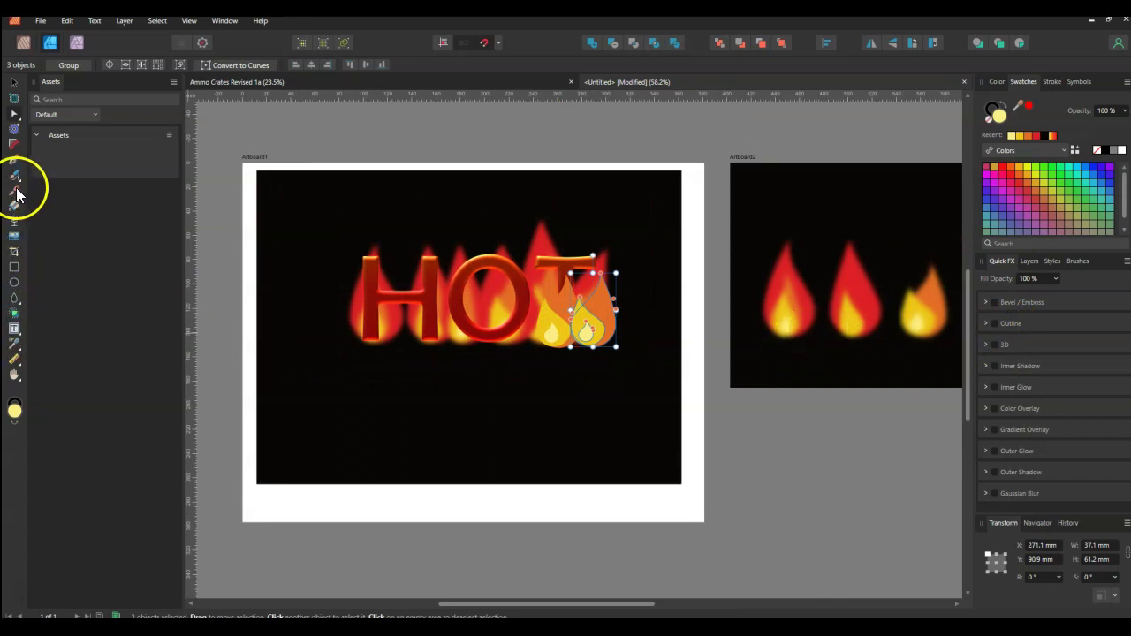
Step: Try to copy the blurred flame's style from the second artboard onto the sharp flame copy over the T using the Style Picker
{"action": "left_click", "coordinate": [13, 356]}
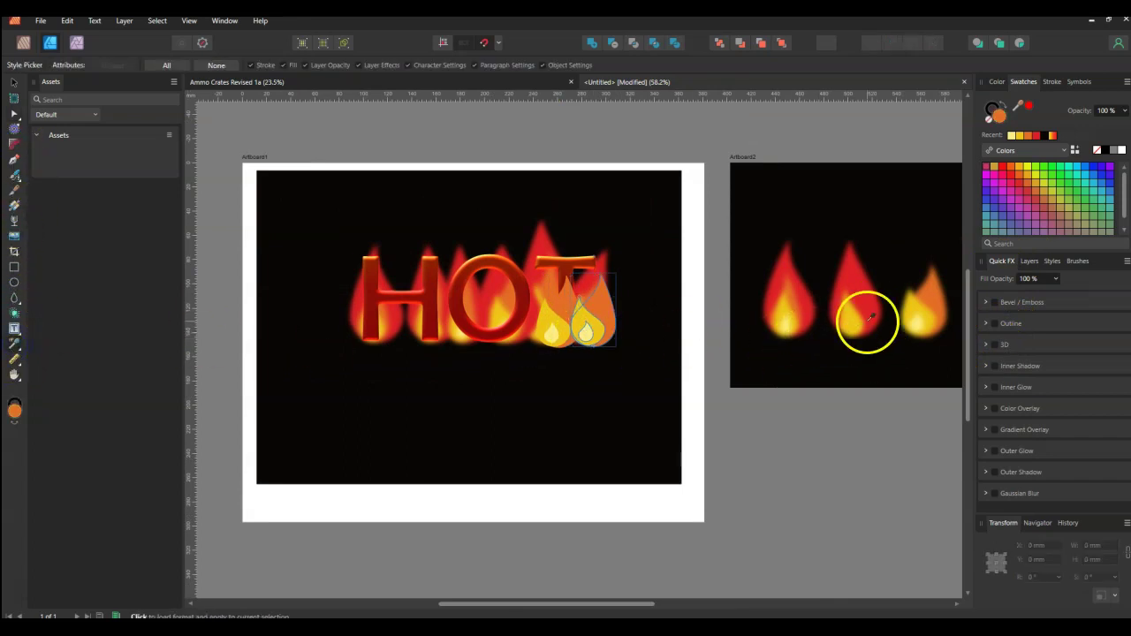
{"action": "left_click", "coordinate": [920, 309]}
{"action": "left_click", "coordinate": [559, 316]}
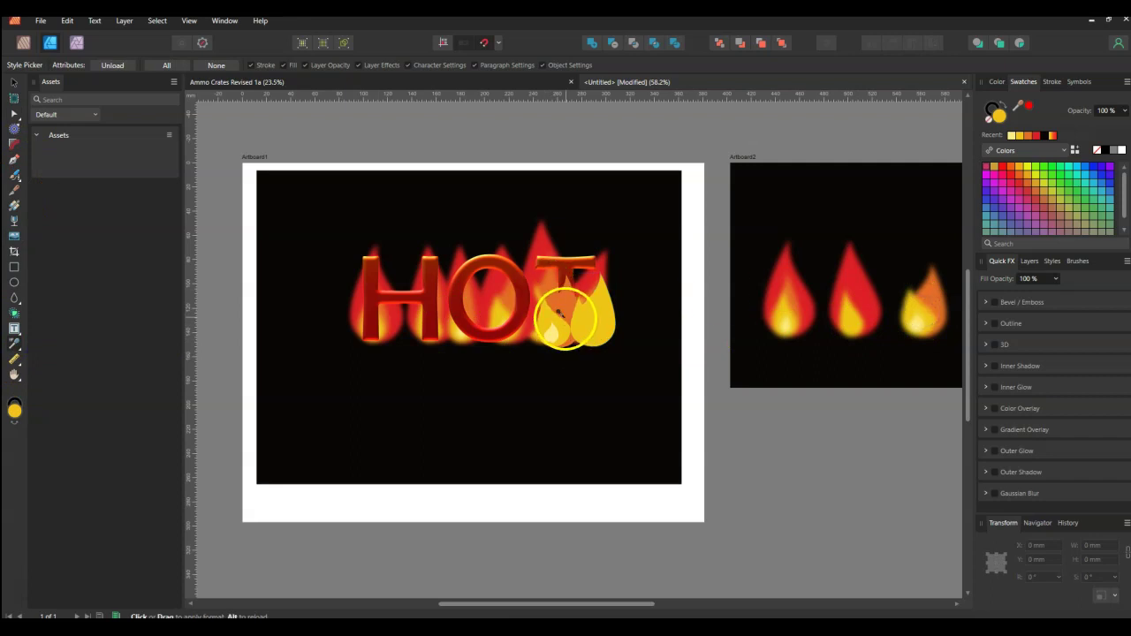
{"action": "left_click", "coordinate": [67, 23]}
{"action": "left_click", "coordinate": [71, 32]}
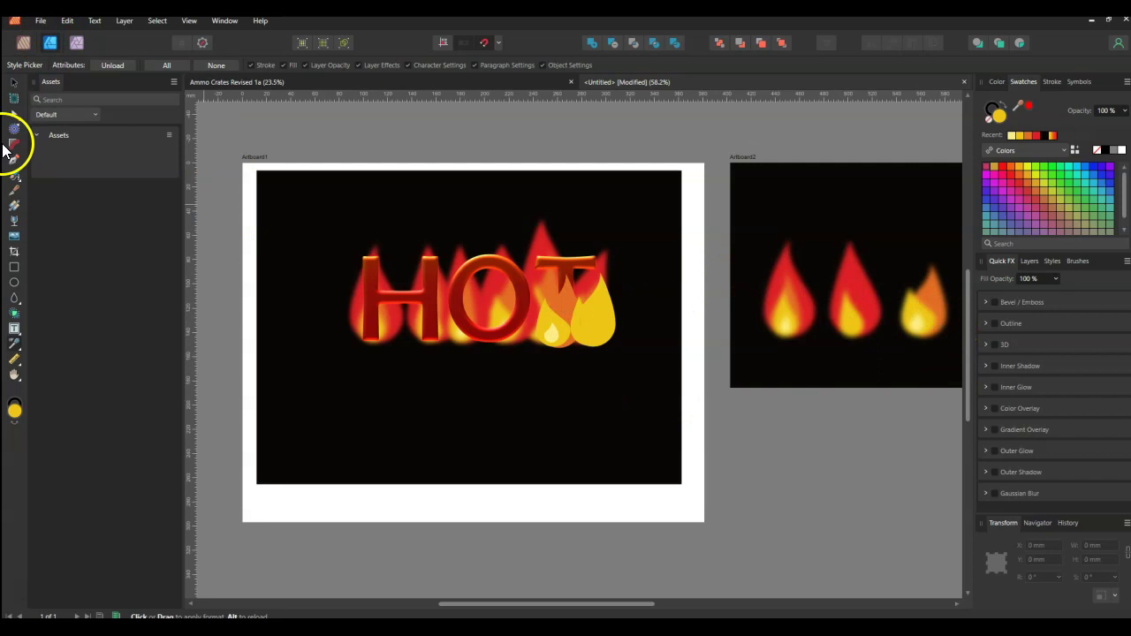
Step: Copy the grouped pair of blurred flames from the second artboard to below the lettering, and delete the sharp flames over the T
{"action": "left_click", "coordinate": [13, 82]}
{"action": "mouse_move", "coordinate": [931, 306]}
{"action": "left_mouse_down"}
{"action": "mouse_move", "coordinate": [579, 344]}
{"action": "mouse_move", "coordinate": [560, 404]}
{"action": "left_mouse_up"}
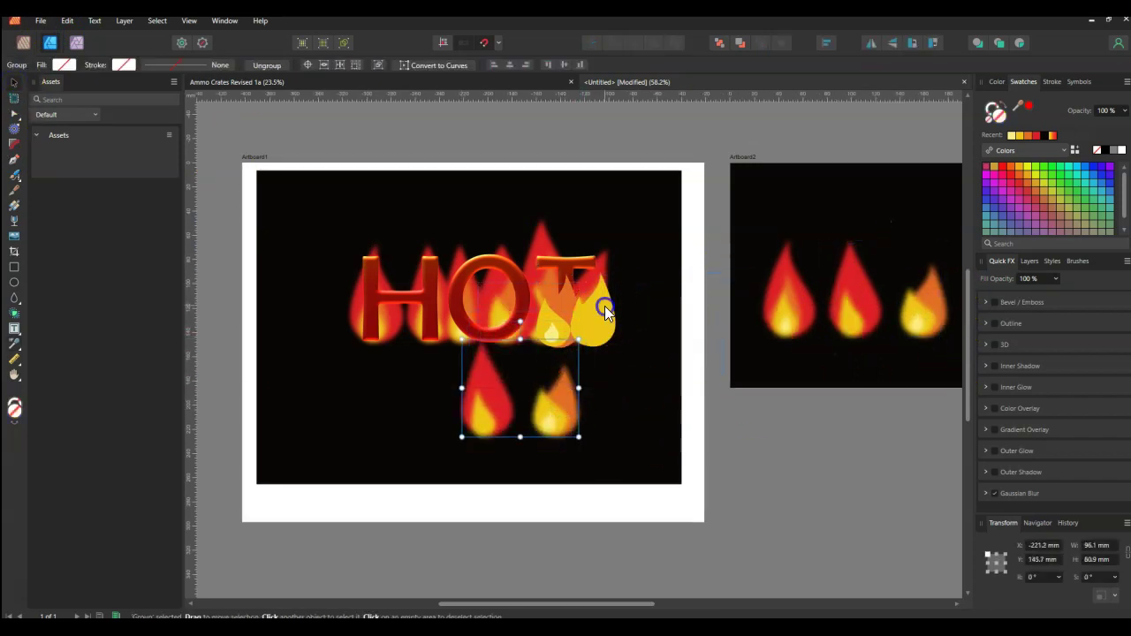
{"action": "left_click", "coordinate": [597, 319]}
{"action": "key", "text": "Delete"}
{"action": "left_click", "coordinate": [563, 304]}
{"action": "key", "text": "Delete"}
{"action": "left_click", "coordinate": [547, 318]}
{"action": "left_click", "coordinate": [585, 327]}
{"action": "key", "text": "Delete"}
{"action": "left_click", "coordinate": [583, 323]}
{"action": "key", "text": "Delete"}
Step: Move the orange, yellow and pale yellow teardrops of the small blurred flame up over the stem of the T
{"action": "left_click", "coordinate": [557, 395]}
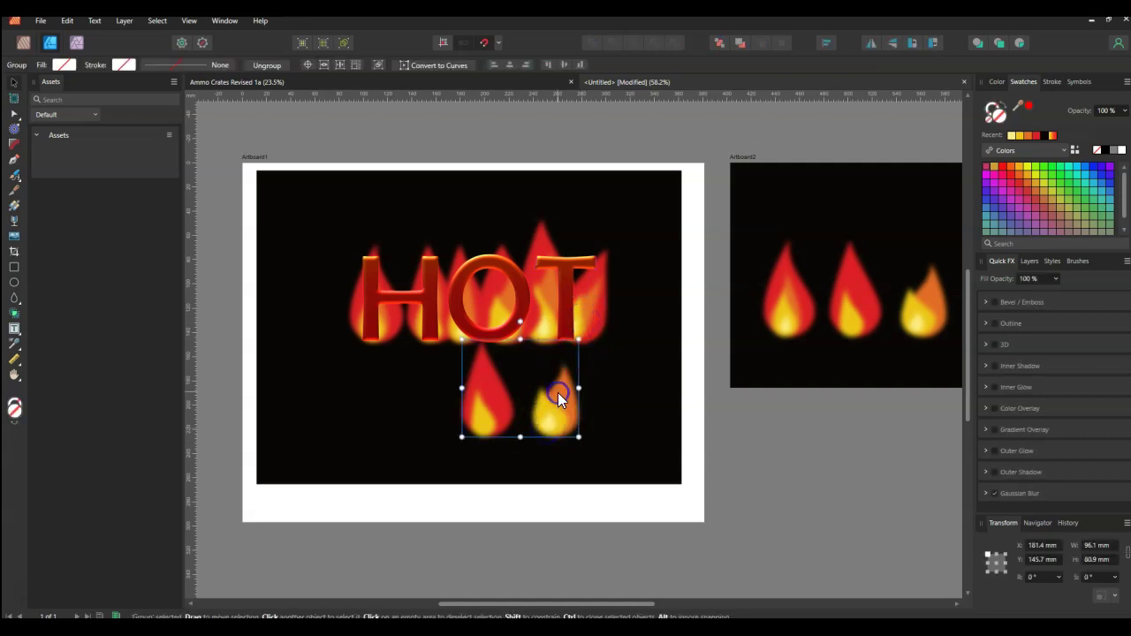
{"action": "double_click", "coordinate": [557, 394]}
{"action": "left_click_drag", "start_coordinate": [557, 394], "coordinate": [573, 308]}
{"action": "left_click", "coordinate": [549, 423]}
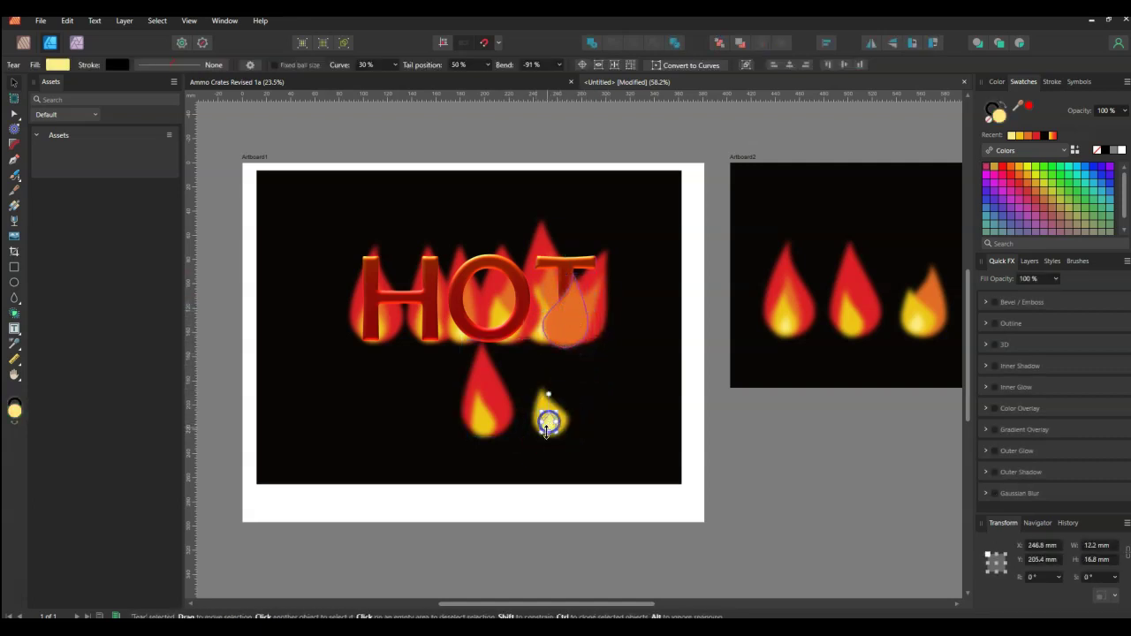
{"action": "left_click", "coordinate": [562, 420]}
{"action": "left_click_drag", "start_coordinate": [562, 419], "coordinate": [560, 328]}
{"action": "scroll", "coordinate": [562, 329], "scroll_direction": "up", "scroll_amount": 3}
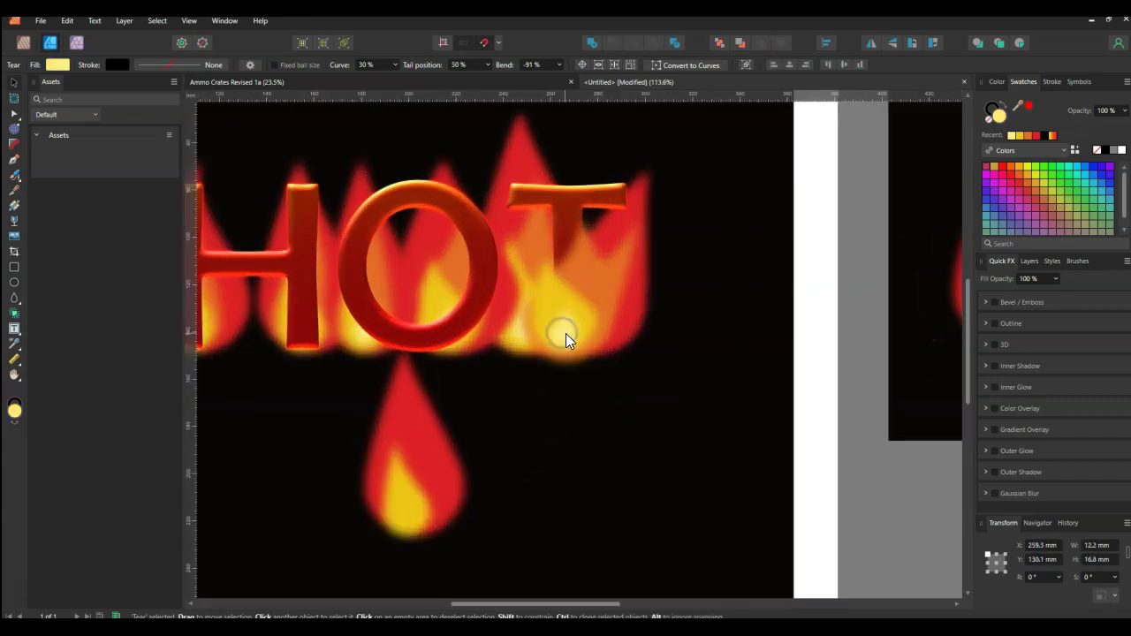
Step: Set the opacity of the copied flame group in front of the lettering to 58%
{"action": "left_click", "coordinate": [1030, 262]}
{"action": "left_click", "coordinate": [1034, 339]}
{"action": "left_click", "coordinate": [1034, 319]}
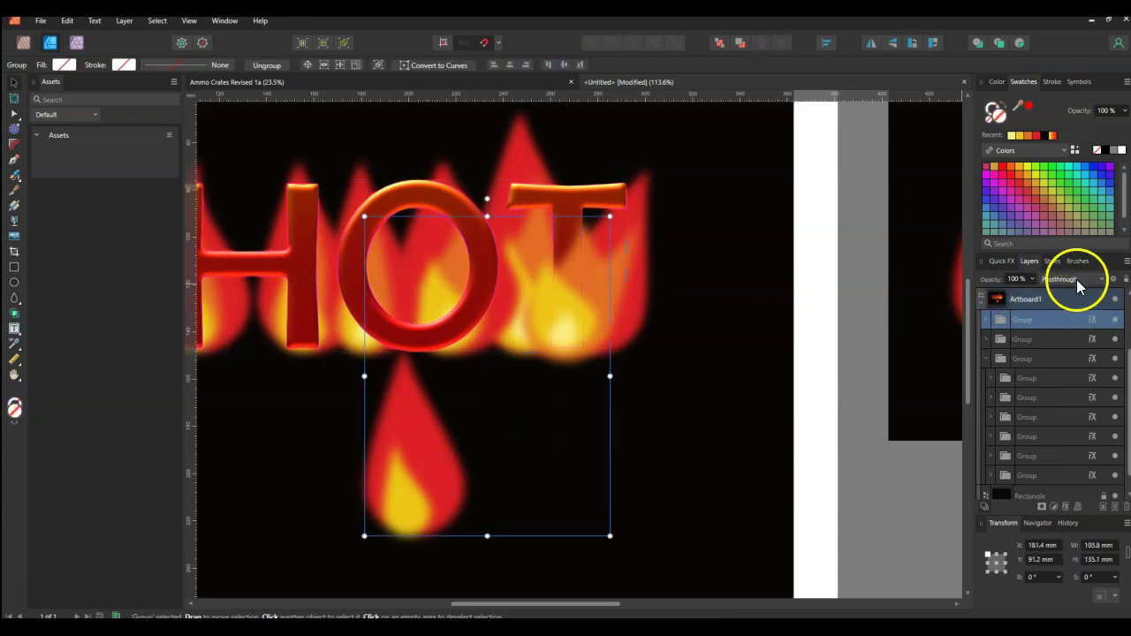
{"action": "left_click_drag", "start_coordinate": [1029, 296], "coordinate": [1004, 298]}
{"action": "left_click", "coordinate": [478, 464]}
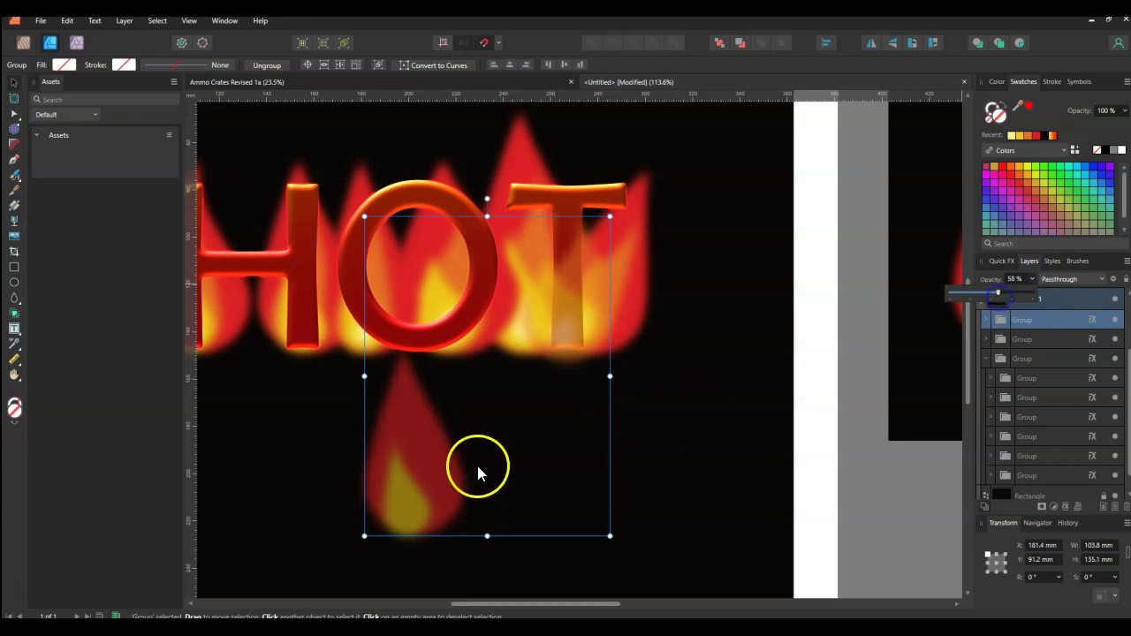
Step: Delete the leftover red teardrop below the O and move its yellow teardrop over the O's lower right edge
{"action": "left_click", "coordinate": [431, 453]}
{"action": "key", "text": "Delete"}
{"action": "double_click", "coordinate": [408, 496]}
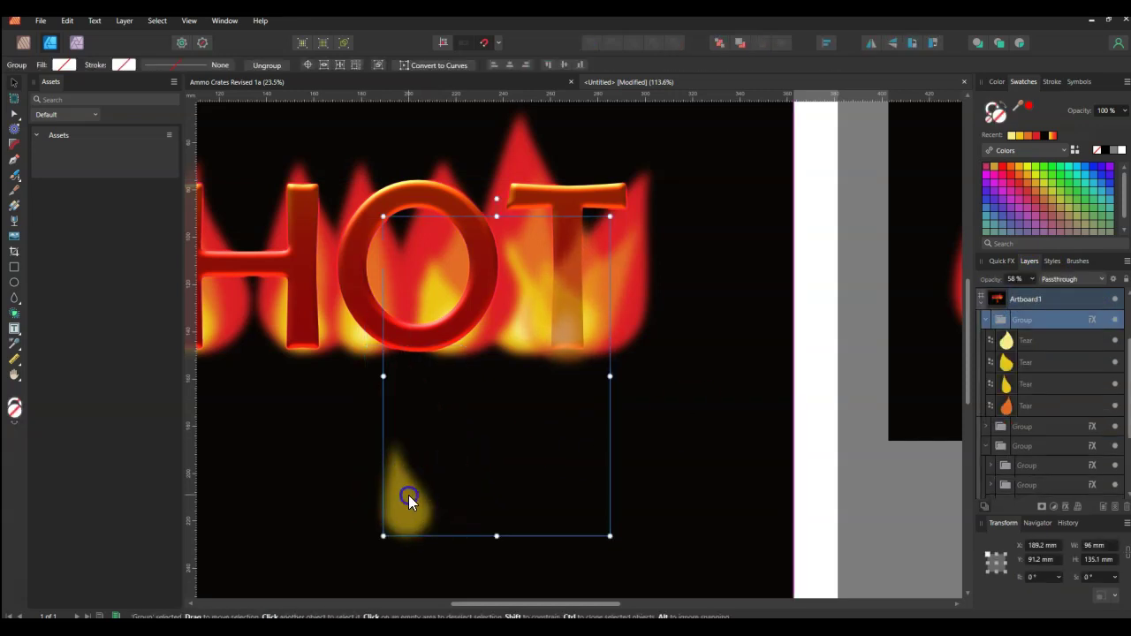
{"action": "left_click_drag", "start_coordinate": [408, 500], "coordinate": [486, 327]}
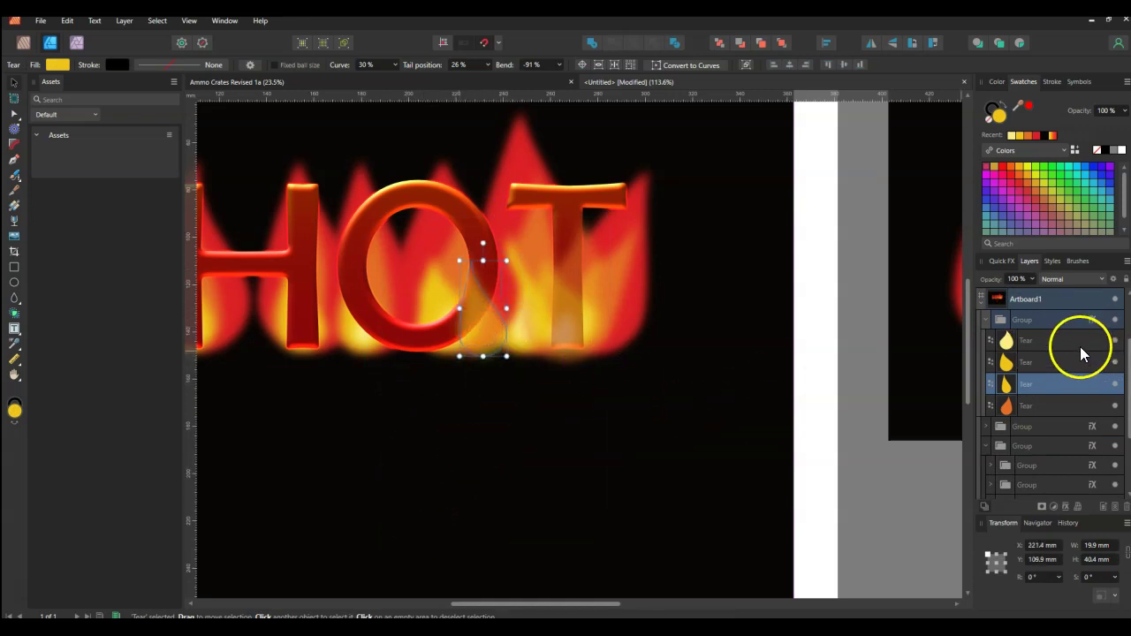
Step: Copy the group's four translucent teardrops to the area between the H and the O and flip the copy horizontally
{"action": "left_click", "coordinate": [1060, 361]}
{"action": "left_click", "coordinate": [1055, 337], "text": "shift"}
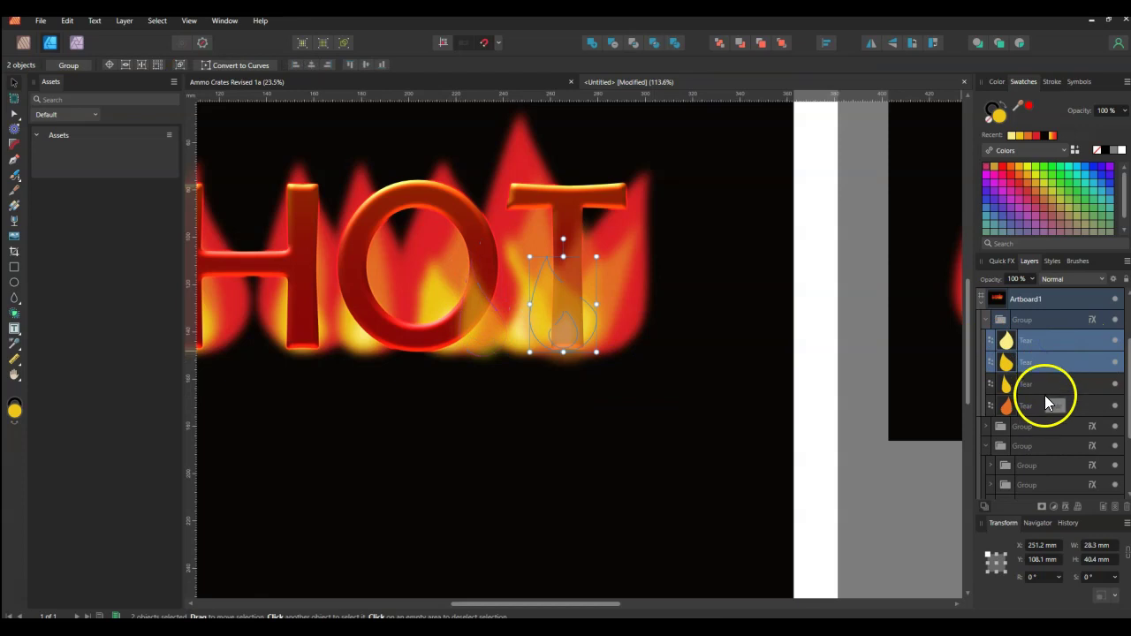
{"action": "left_click", "coordinate": [1046, 395], "text": "shift"}
{"action": "scroll", "coordinate": [545, 354], "scroll_direction": "down", "scroll_amount": 2}
{"action": "left_click_drag", "start_coordinate": [558, 334], "coordinate": [434, 329]}
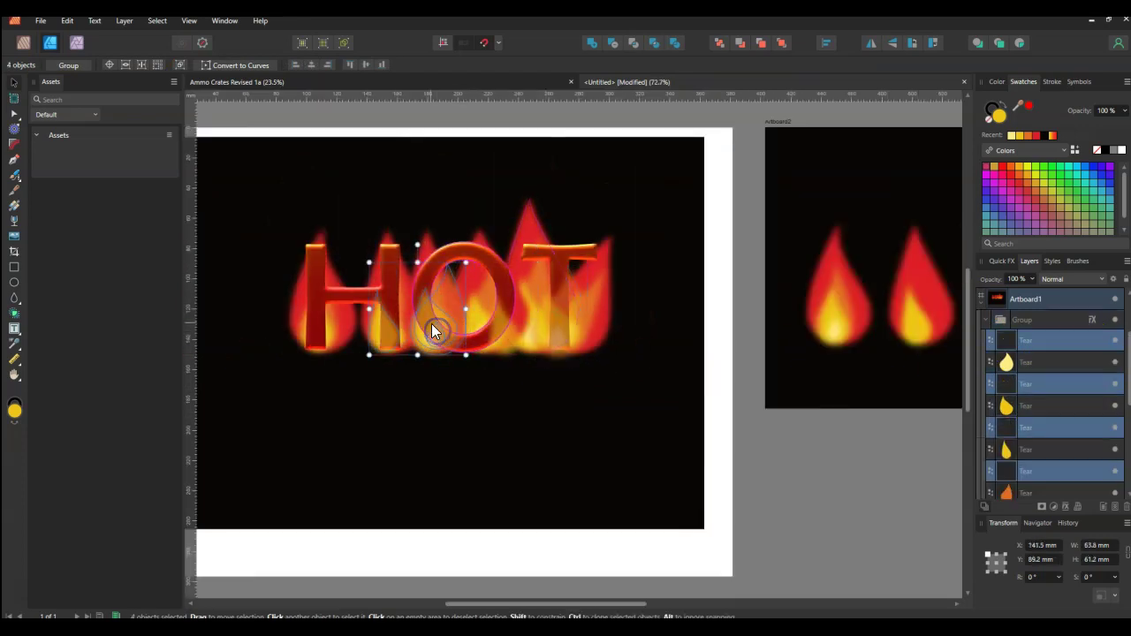
{"action": "right_click", "coordinate": [434, 328]}
{"action": "mouse_move", "coordinate": [501, 193]}
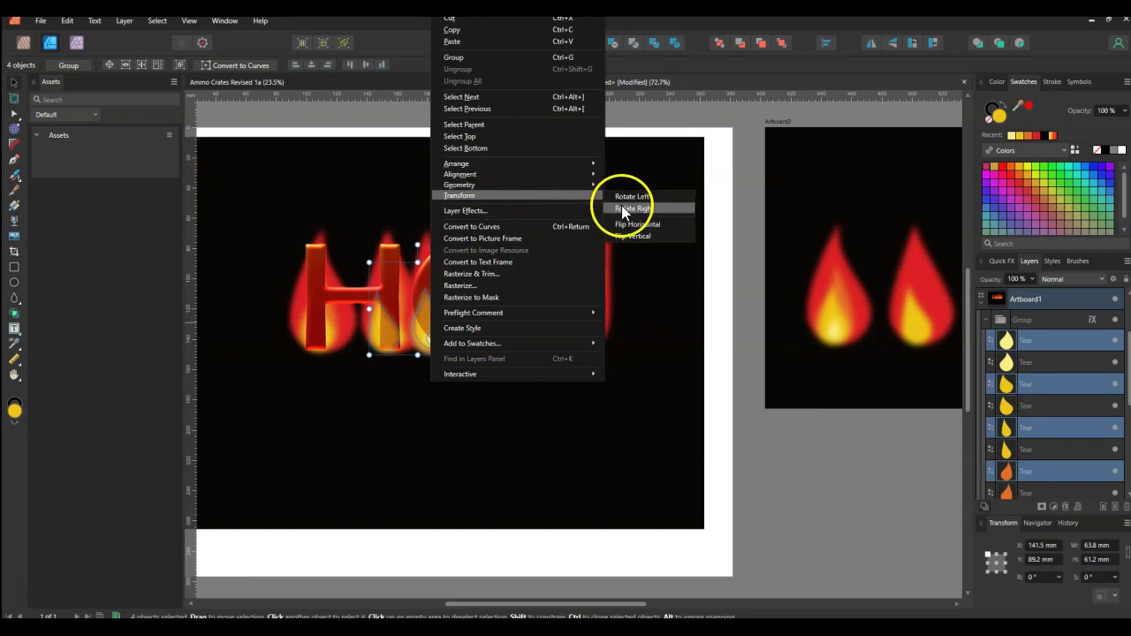
{"action": "left_click", "coordinate": [629, 223]}
Step: Place two more copies of the flipped teardrops over the H, the second slightly further towards its outer left edge
{"action": "scroll", "coordinate": [381, 325], "scroll_direction": "up", "scroll_amount": 2}
{"action": "left_click_drag", "start_coordinate": [477, 326], "coordinate": [344, 331]}
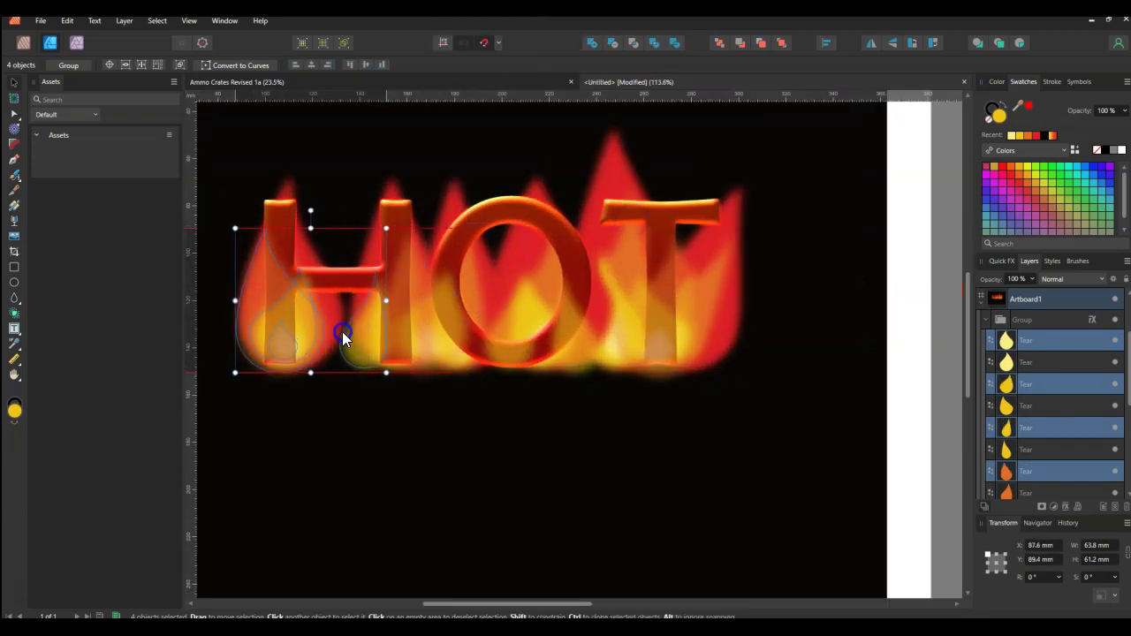
{"action": "scroll", "coordinate": [341, 332], "scroll_direction": "down", "scroll_amount": 2}
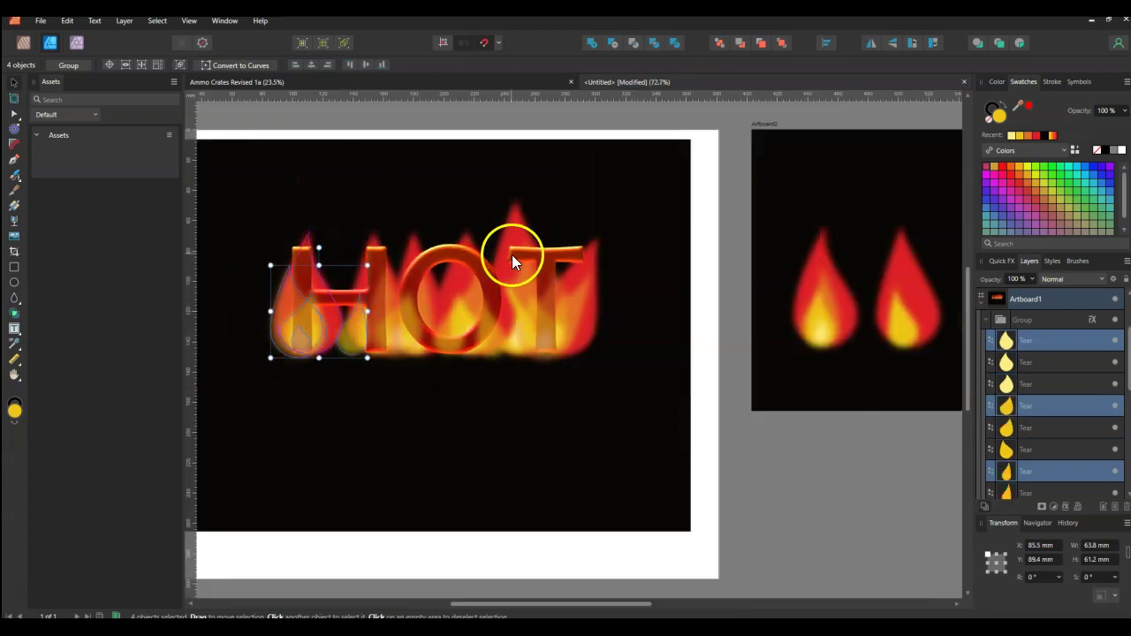
{"action": "scroll", "coordinate": [382, 348], "scroll_direction": "up", "scroll_amount": 3}
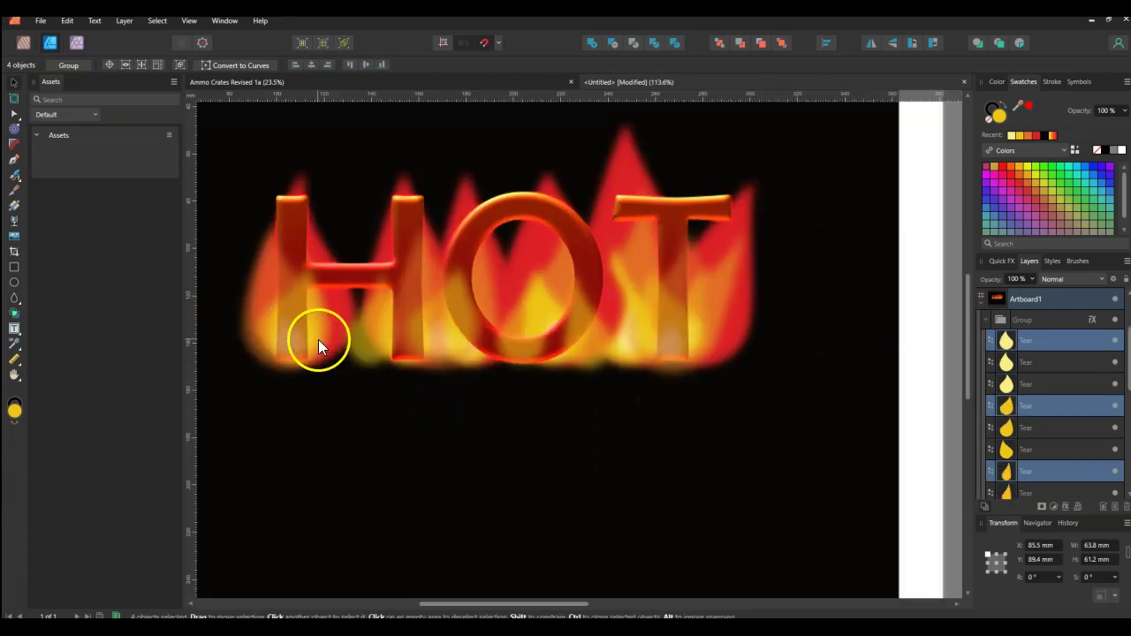
{"action": "left_click_drag", "start_coordinate": [304, 328], "coordinate": [280, 326]}
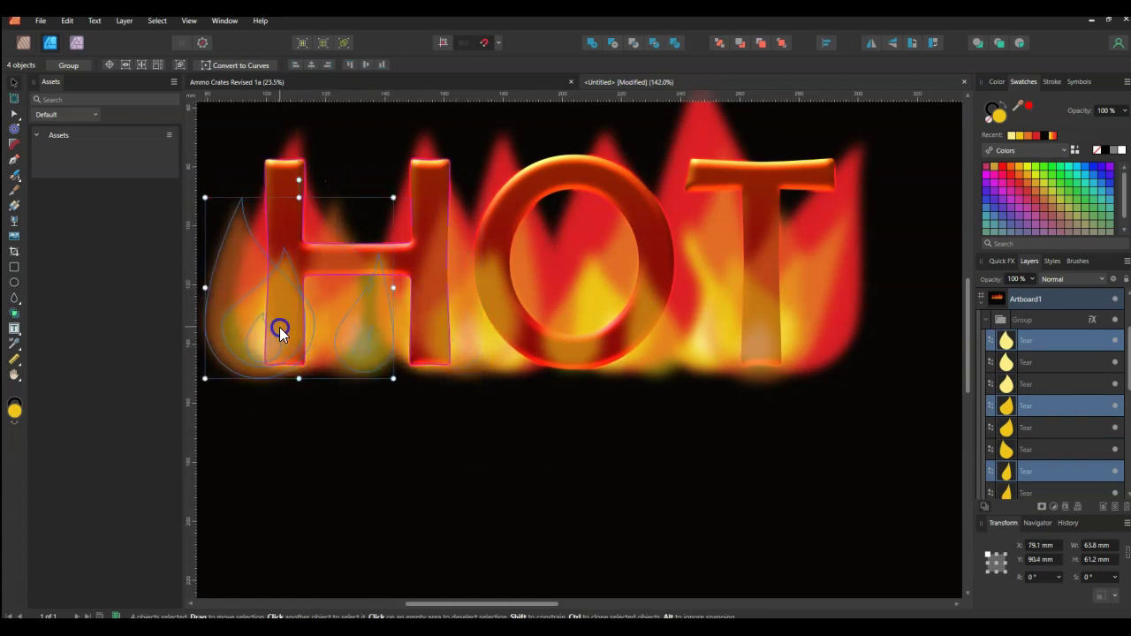
{"action": "scroll", "coordinate": [279, 327], "scroll_direction": "down", "scroll_amount": 3}
{"action": "scroll", "coordinate": [283, 331], "scroll_direction": "up", "scroll_amount": 3}
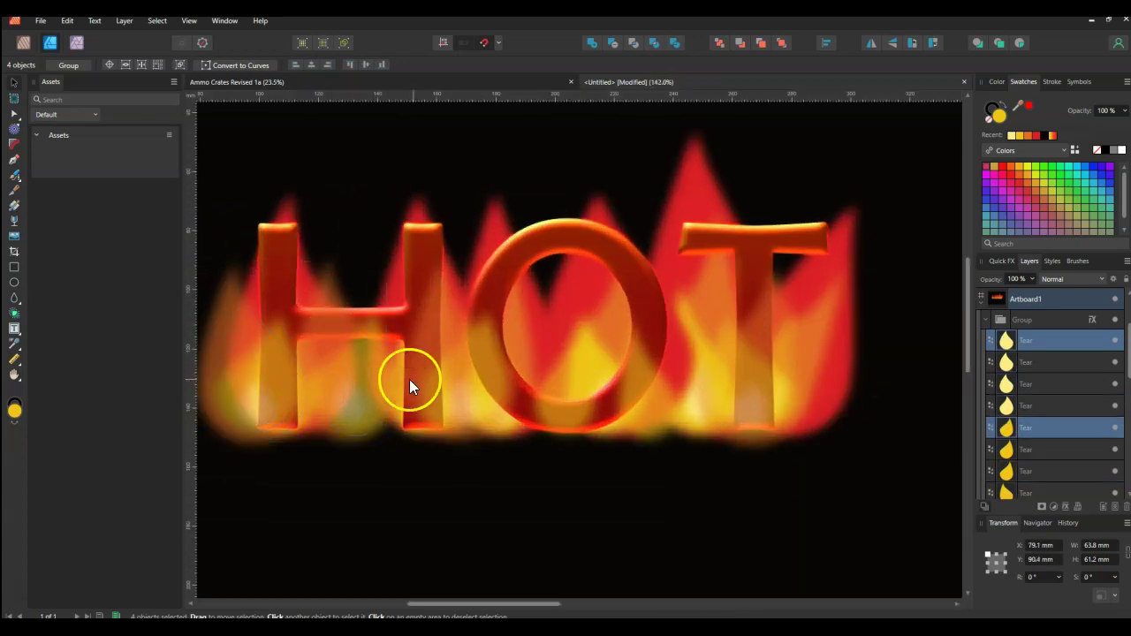
{"action": "scroll", "coordinate": [420, 380], "scroll_direction": "down", "scroll_amount": 2}
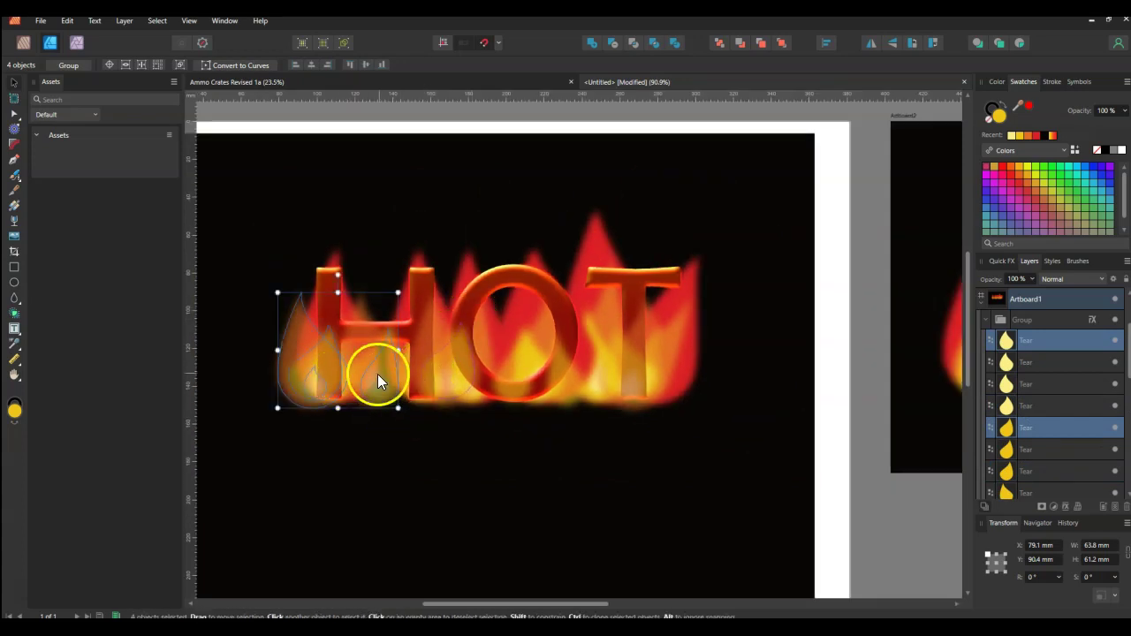
{"action": "left_click", "coordinate": [468, 375]}
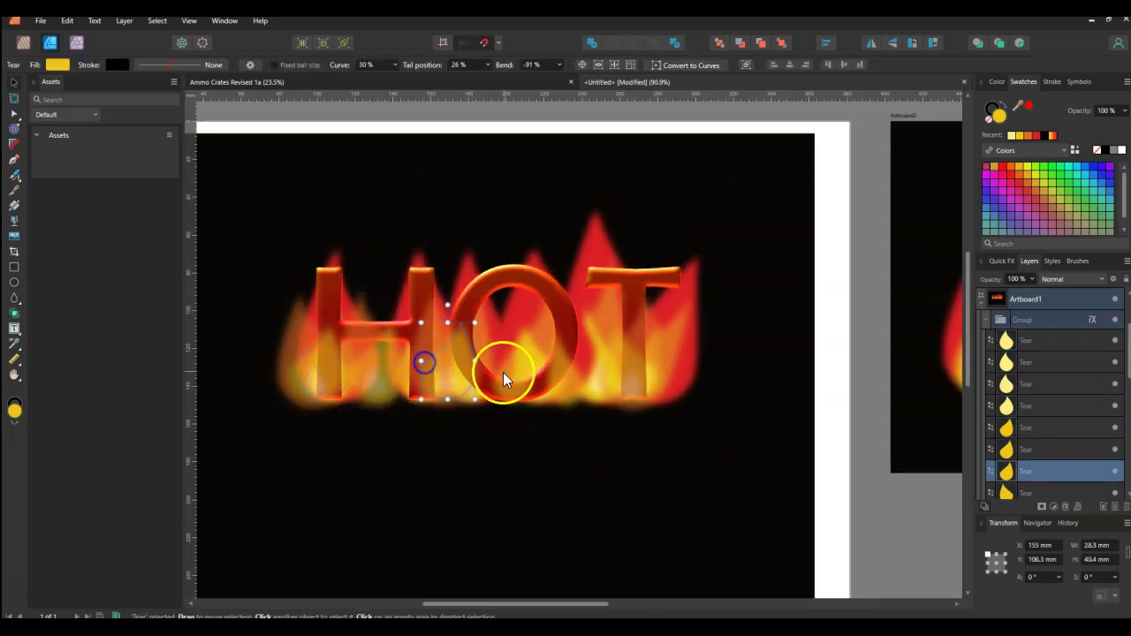
{"action": "left_click", "coordinate": [517, 271]}
{"action": "left_click", "coordinate": [987, 473]}
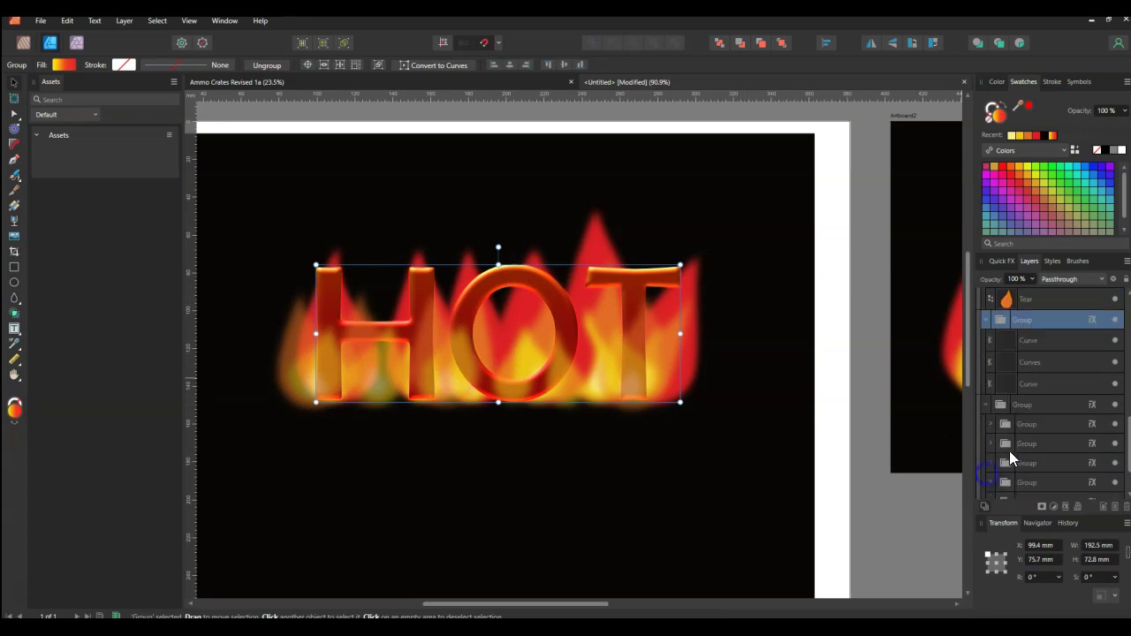
{"action": "left_click", "coordinate": [1046, 339]}
{"action": "left_click", "coordinate": [1041, 384], "text": "shift"}
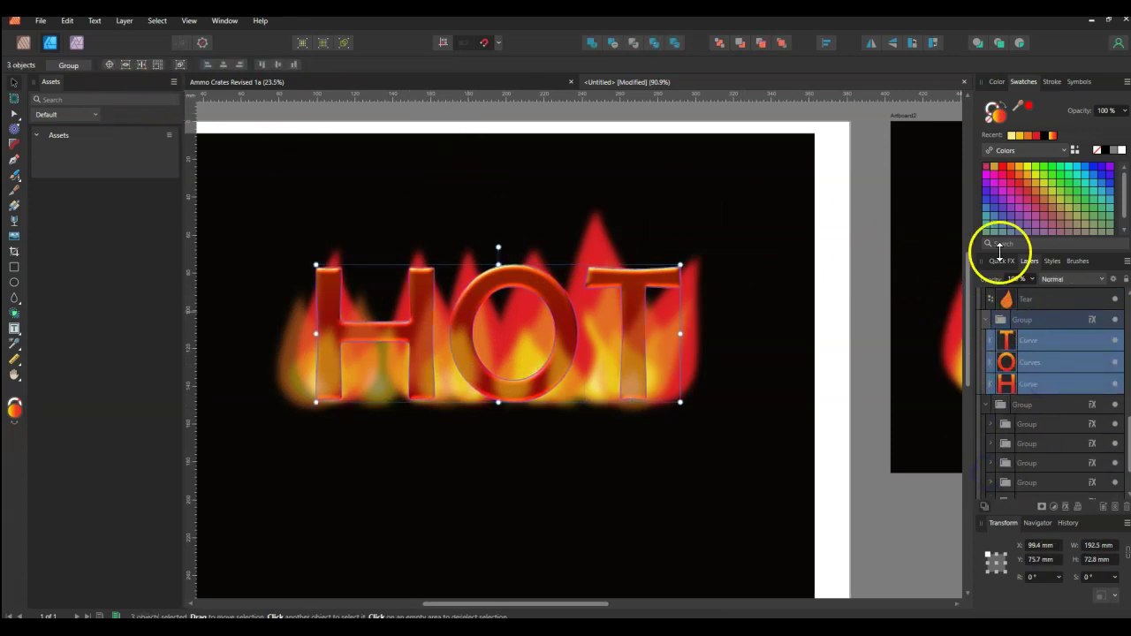
{"action": "double_click", "coordinate": [996, 116]}
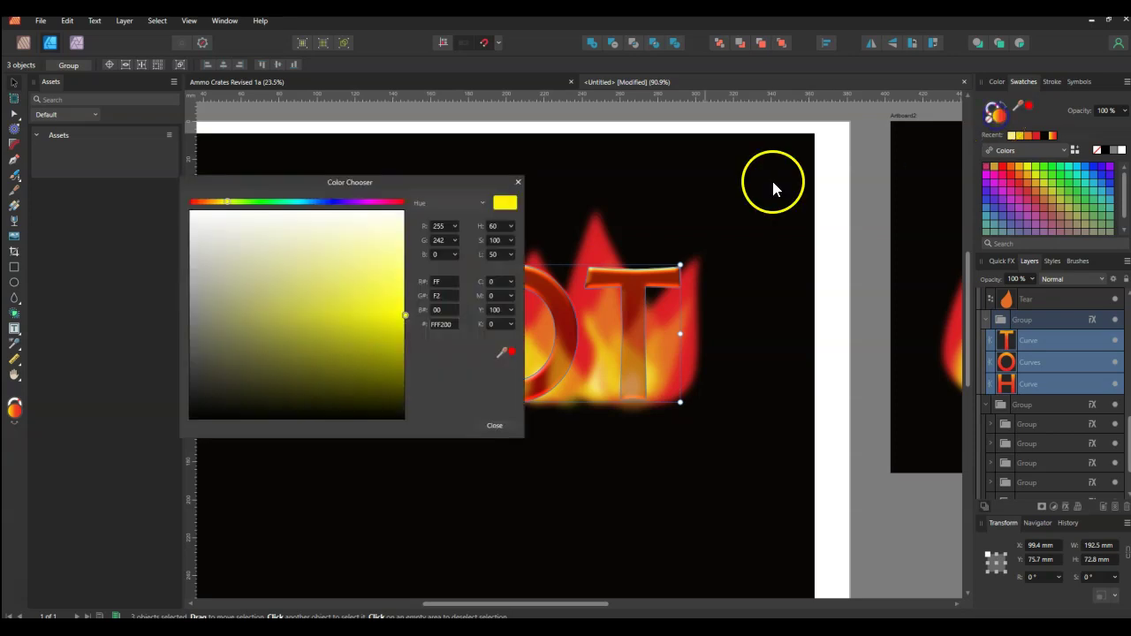
{"action": "left_click", "coordinate": [495, 428]}
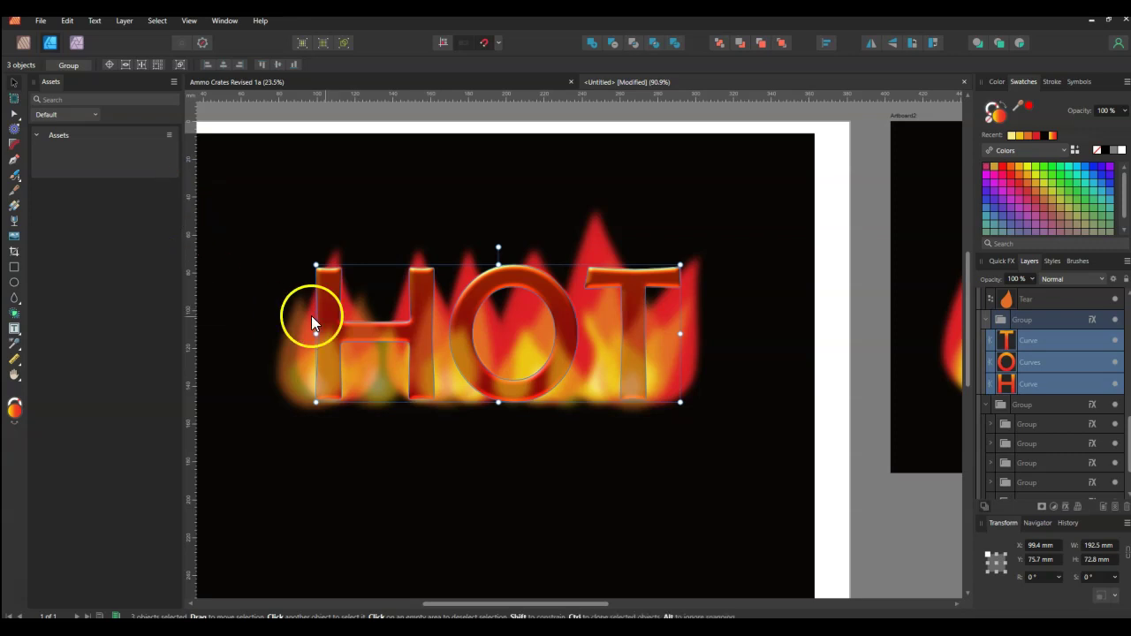
Step: Open the H's gradient fill and raise the noise of its yellow start stop to the maximum
{"action": "double_click", "coordinate": [335, 319]}
{"action": "left_click", "coordinate": [61, 65]}
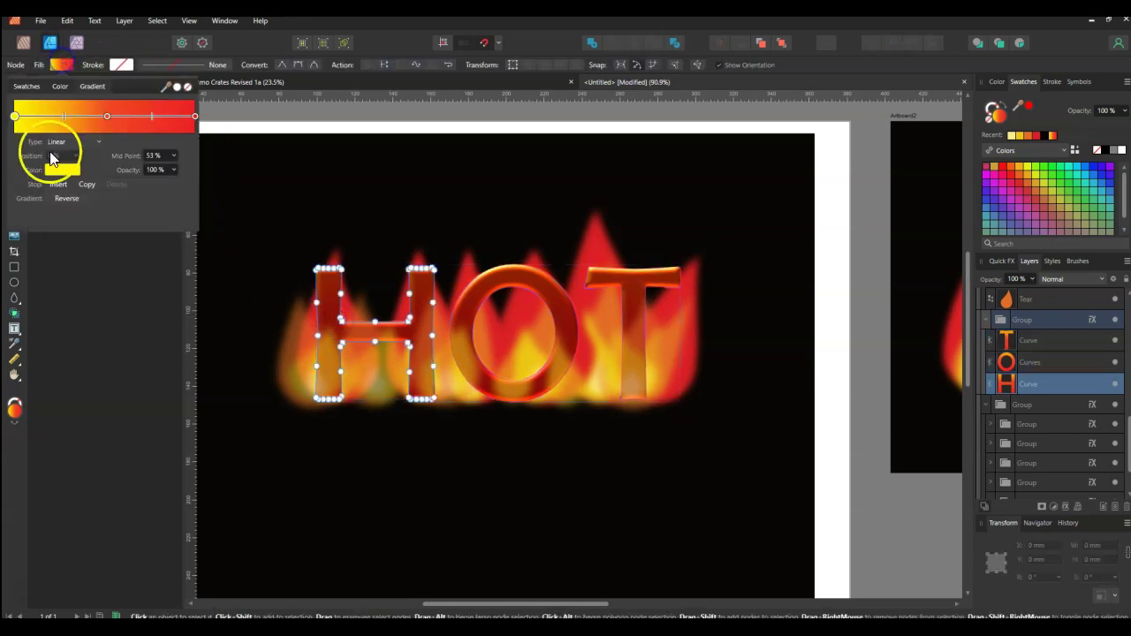
{"action": "left_click", "coordinate": [15, 116]}
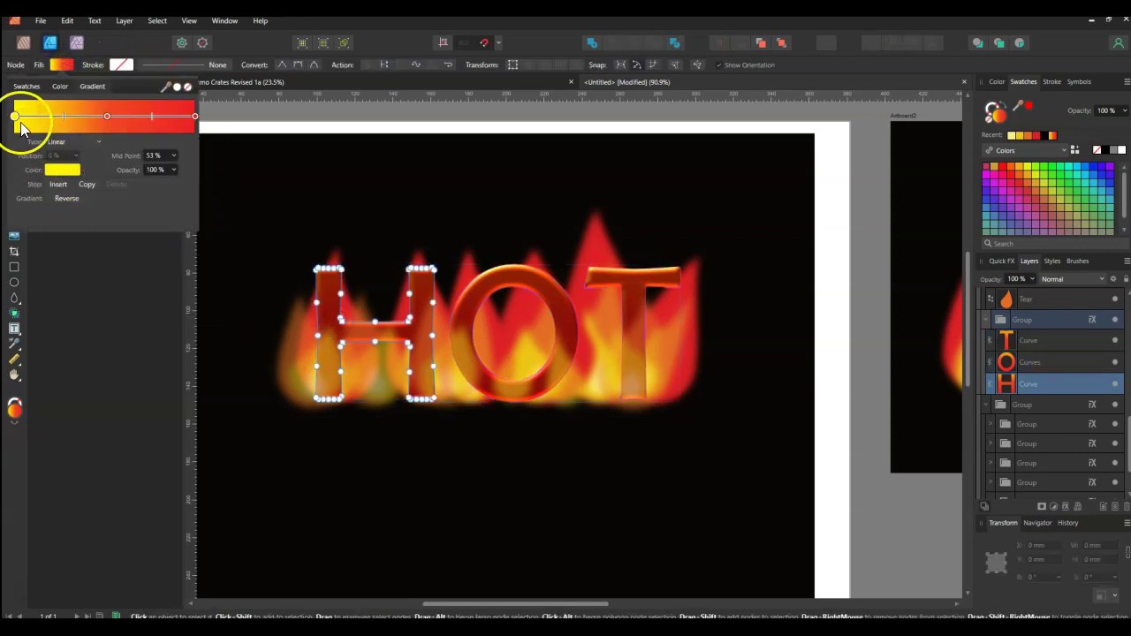
{"action": "left_click", "coordinate": [54, 172]}
{"action": "left_click_drag", "start_coordinate": [34, 307], "coordinate": [157, 316]}
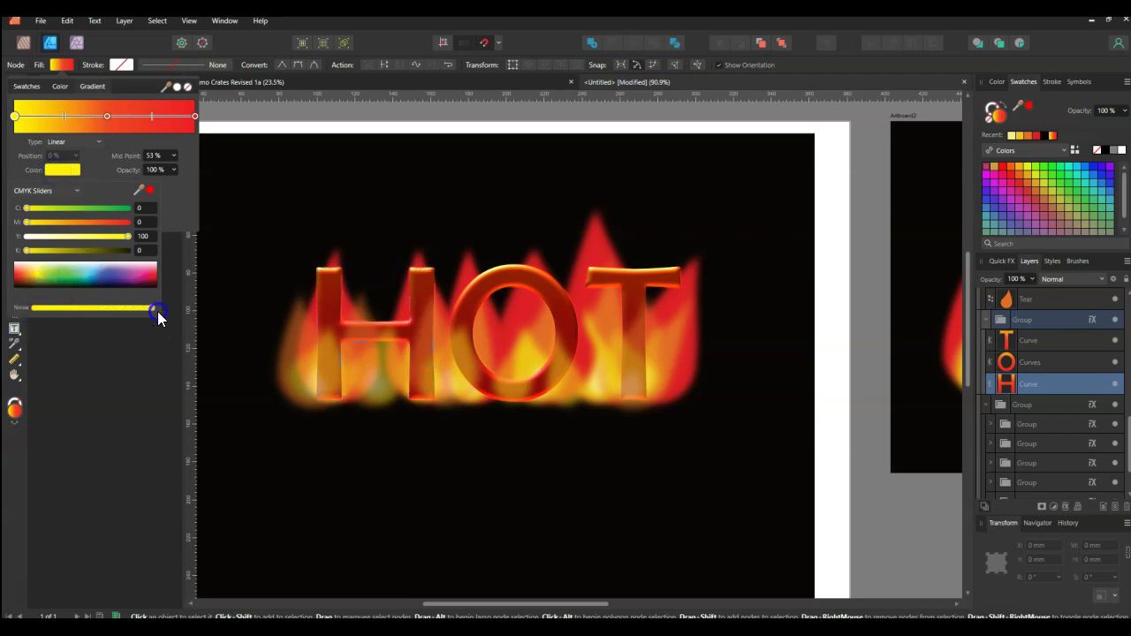
Step: Raise the noise of the orange middle stop and the red end stop in the H's gradient to the maximum
{"action": "left_click", "coordinate": [107, 115]}
{"action": "left_click", "coordinate": [55, 172]}
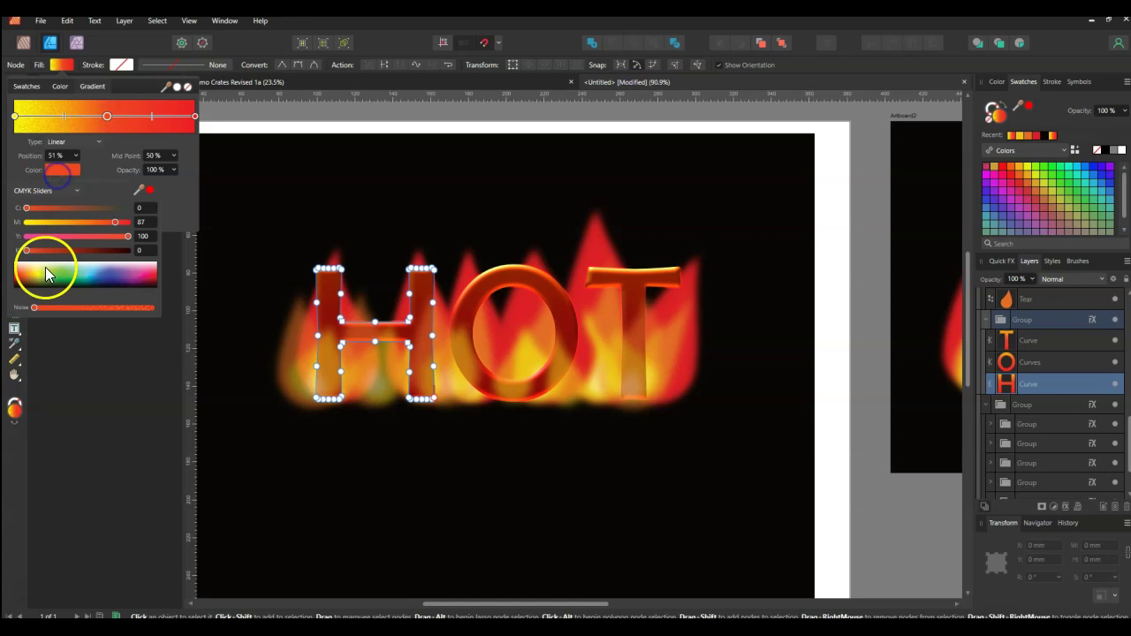
{"action": "left_click_drag", "start_coordinate": [34, 307], "coordinate": [152, 307]}
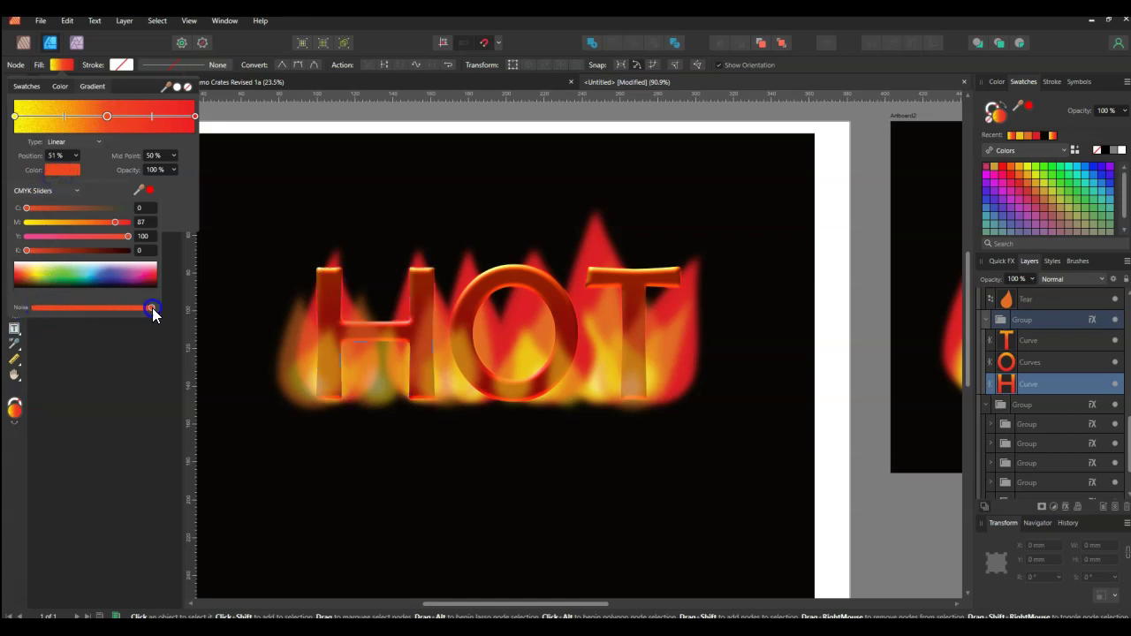
{"action": "left_click", "coordinate": [194, 115]}
{"action": "left_click", "coordinate": [63, 170]}
{"action": "left_click", "coordinate": [35, 307]}
{"action": "left_click_drag", "start_coordinate": [35, 306], "coordinate": [161, 309]}
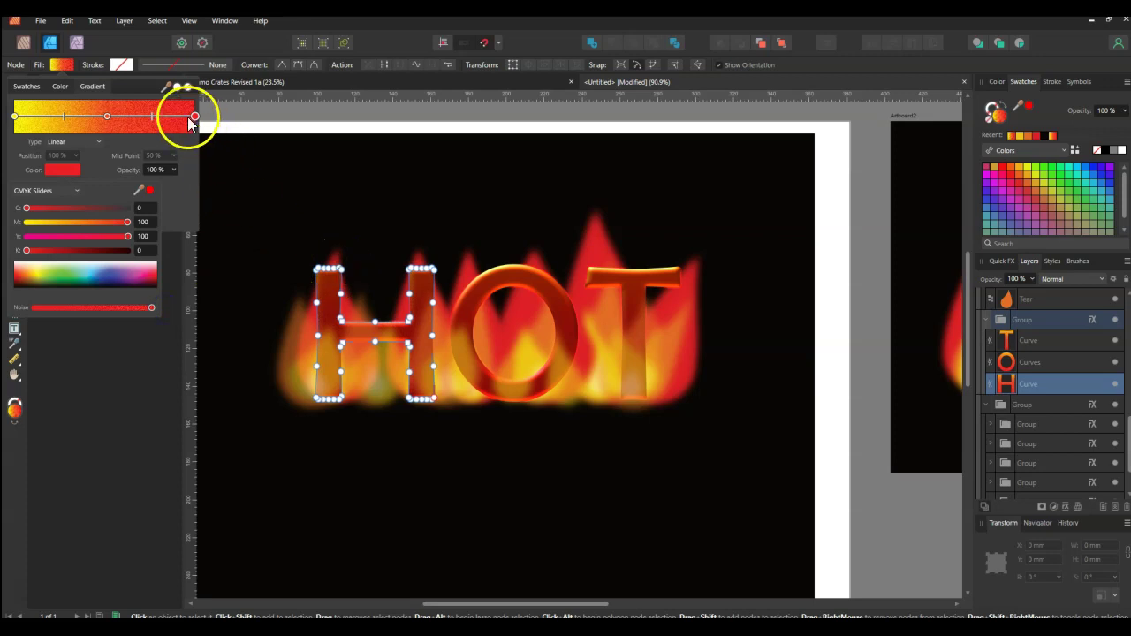
Step: Add a red stop at 82% to the H's gradient and darken the end stop to near black
{"action": "left_click", "coordinate": [163, 116]}
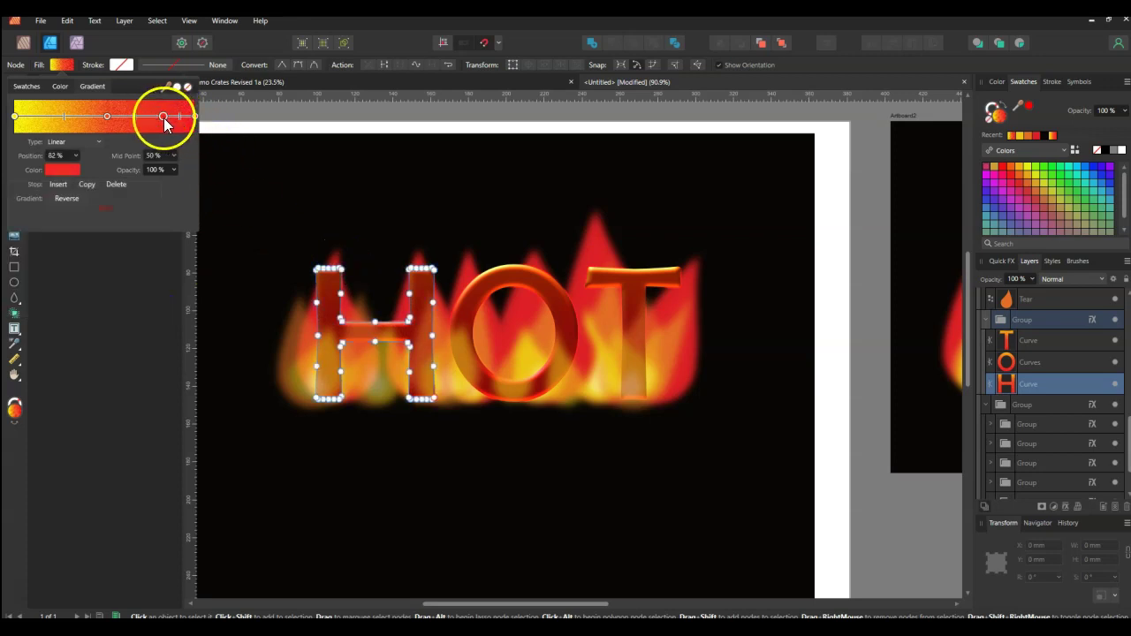
{"action": "left_click", "coordinate": [63, 173]}
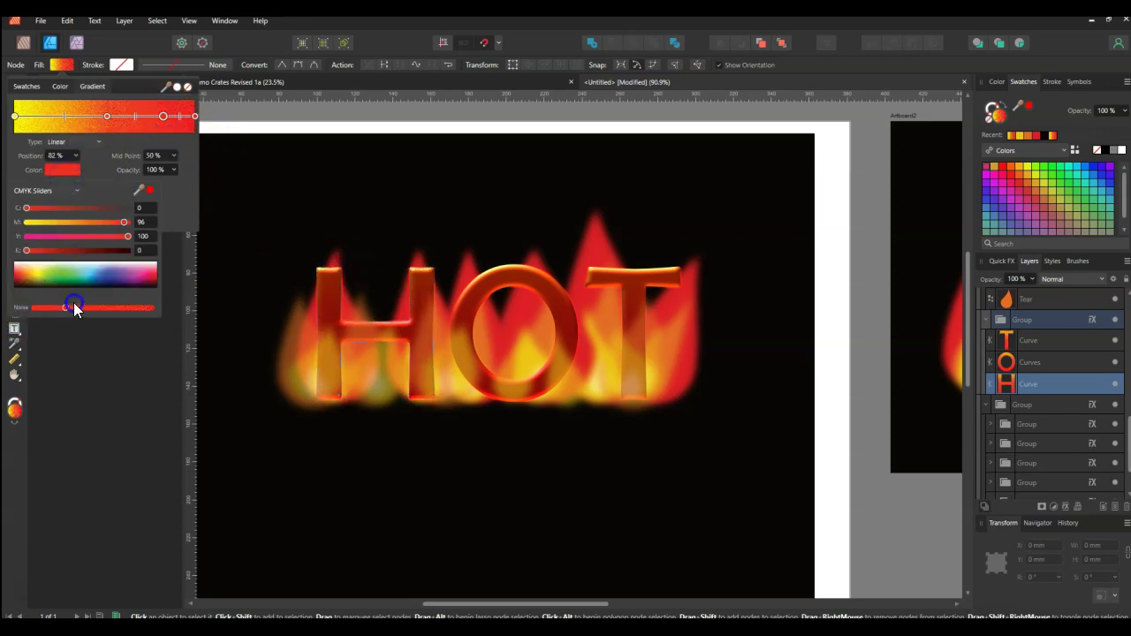
{"action": "left_click", "coordinate": [195, 117]}
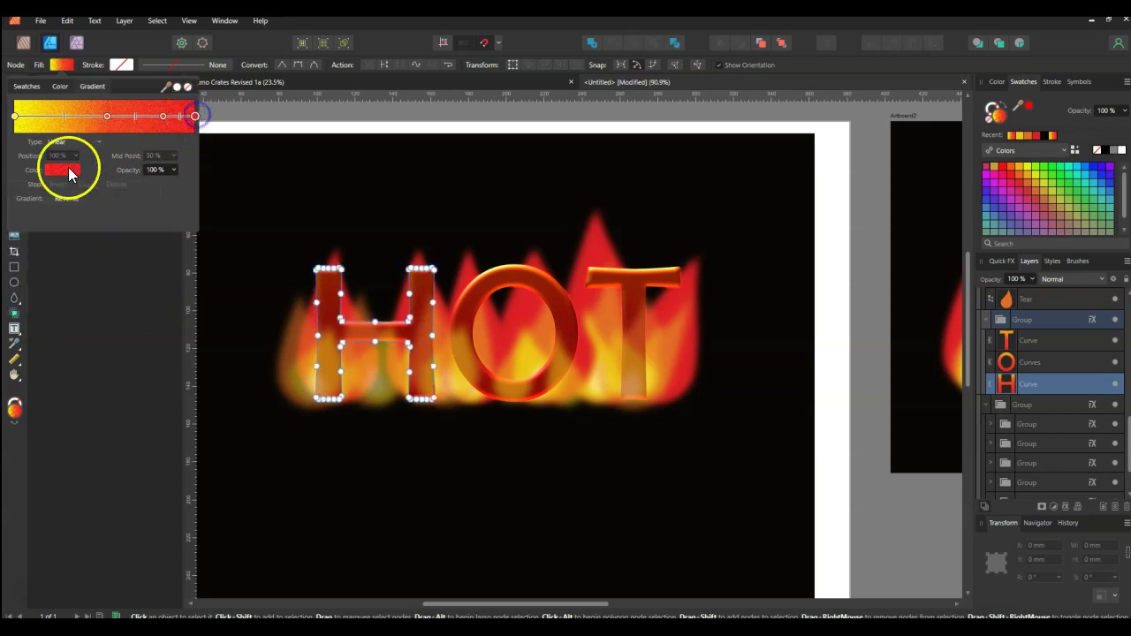
{"action": "left_click", "coordinate": [64, 170]}
{"action": "left_click_drag", "start_coordinate": [76, 208], "coordinate": [143, 223]}
{"action": "left_click", "coordinate": [160, 403]}
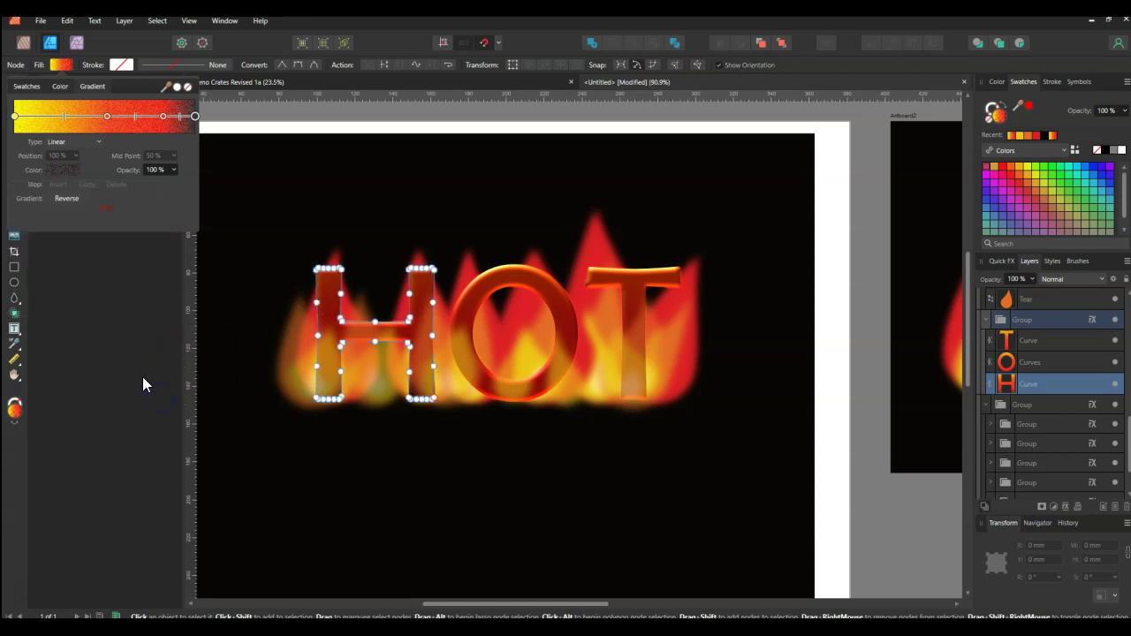
Step: Copy the H's noisy gradient style with the Style Picker and apply it to the O and the T
{"action": "left_click", "coordinate": [142, 372]}
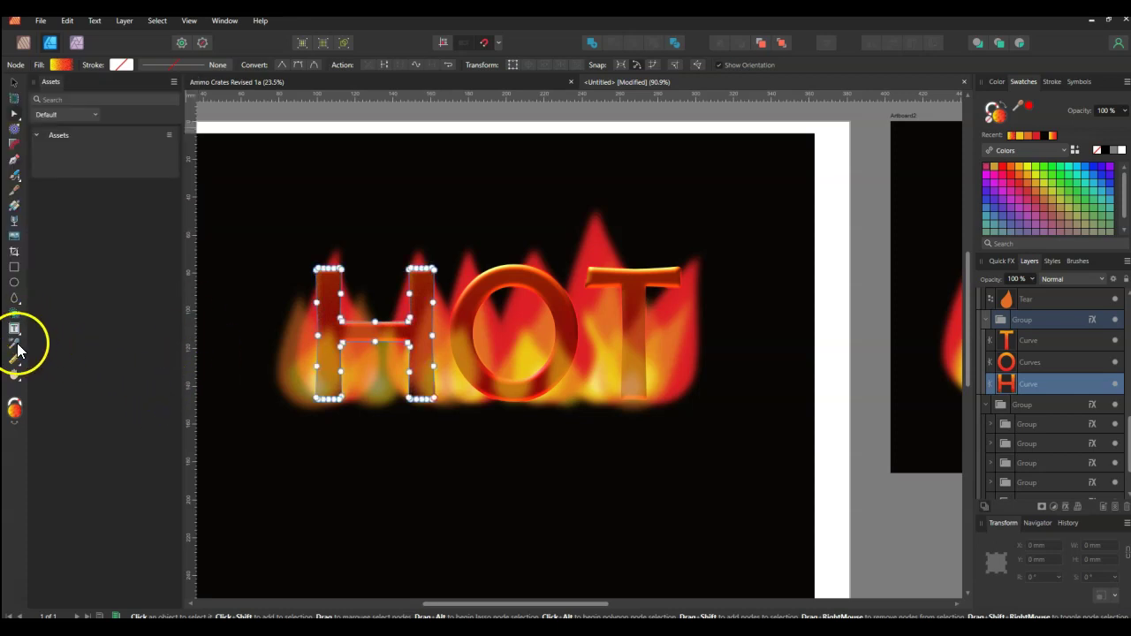
{"action": "left_click", "coordinate": [15, 357]}
{"action": "left_click", "coordinate": [346, 294]}
{"action": "left_click", "coordinate": [468, 298]}
{"action": "left_click", "coordinate": [621, 275]}
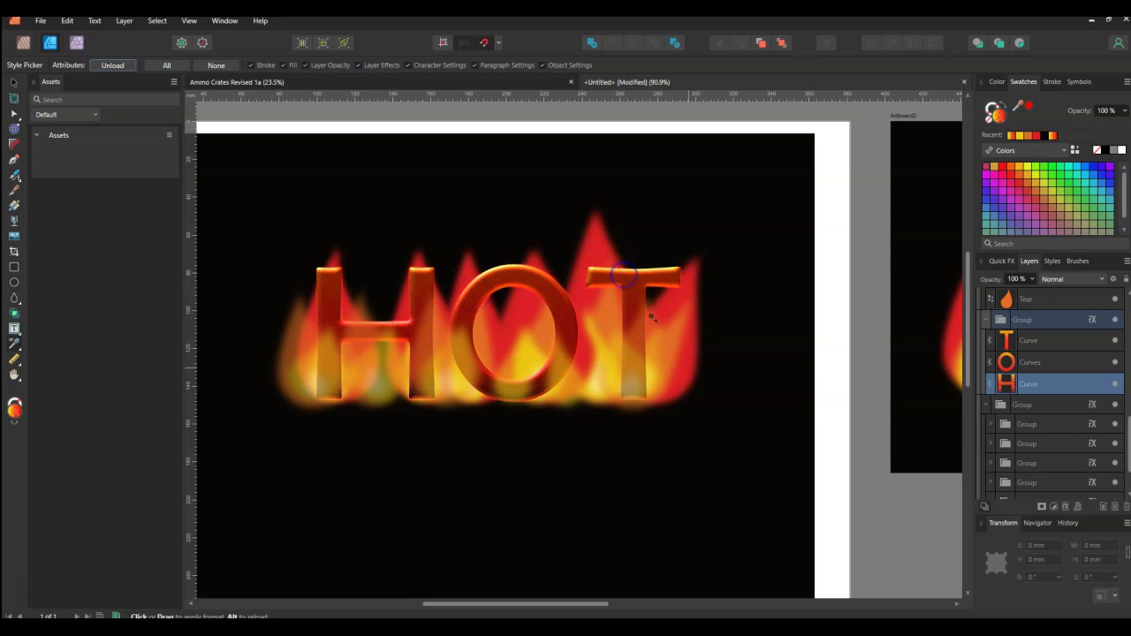
Step: Convert the flame group behind the O's left side to curves and try to move one of its tip nodes
{"action": "scroll", "coordinate": [644, 426], "scroll_direction": "up", "scroll_amount": 3, "text": "ctrl"}
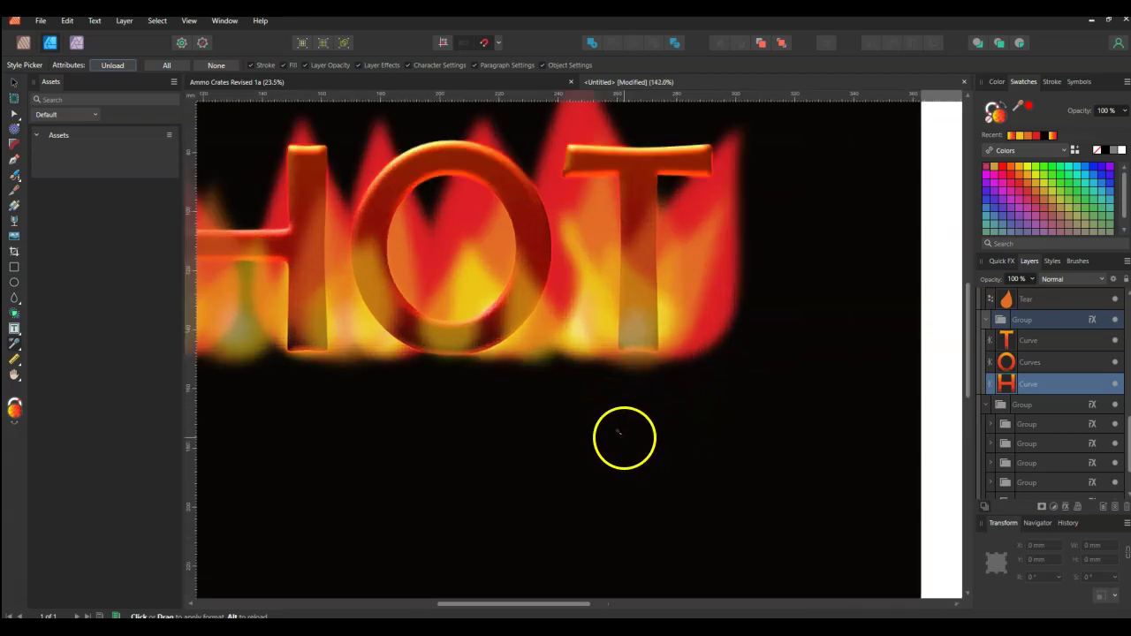
{"action": "left_click_drag", "start_coordinate": [597, 611], "coordinate": [530, 606]}
{"action": "scroll", "coordinate": [669, 517], "scroll_direction": "down", "scroll_amount": 2, "text": "ctrl"}
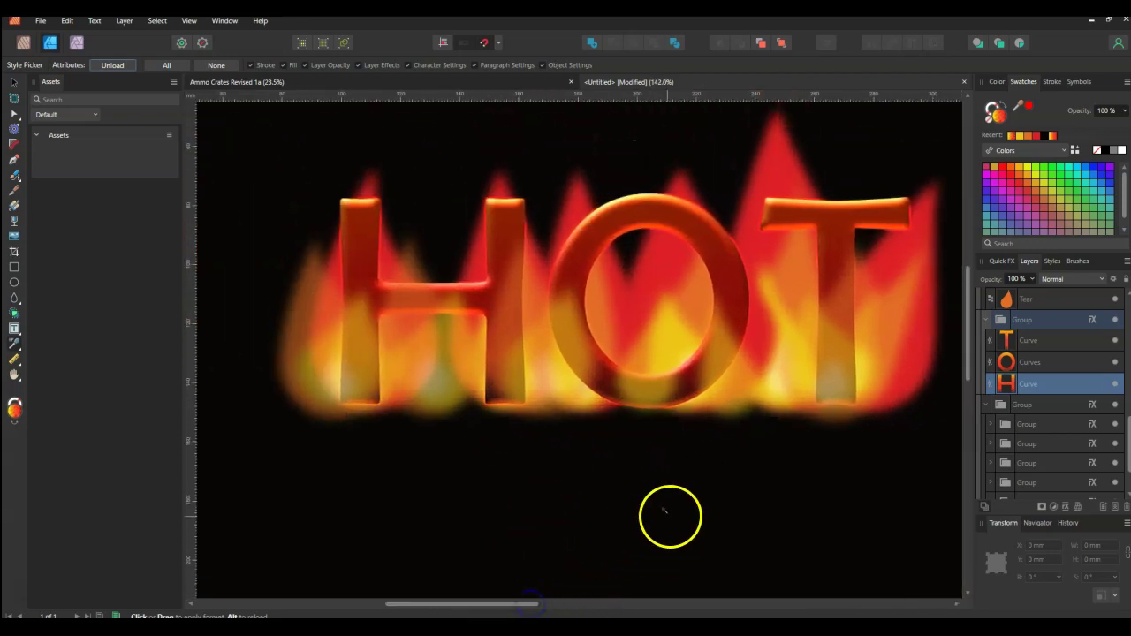
{"action": "scroll", "coordinate": [763, 440], "scroll_direction": "up", "scroll_amount": 1, "text": "ctrl"}
{"action": "left_click", "coordinate": [13, 83]}
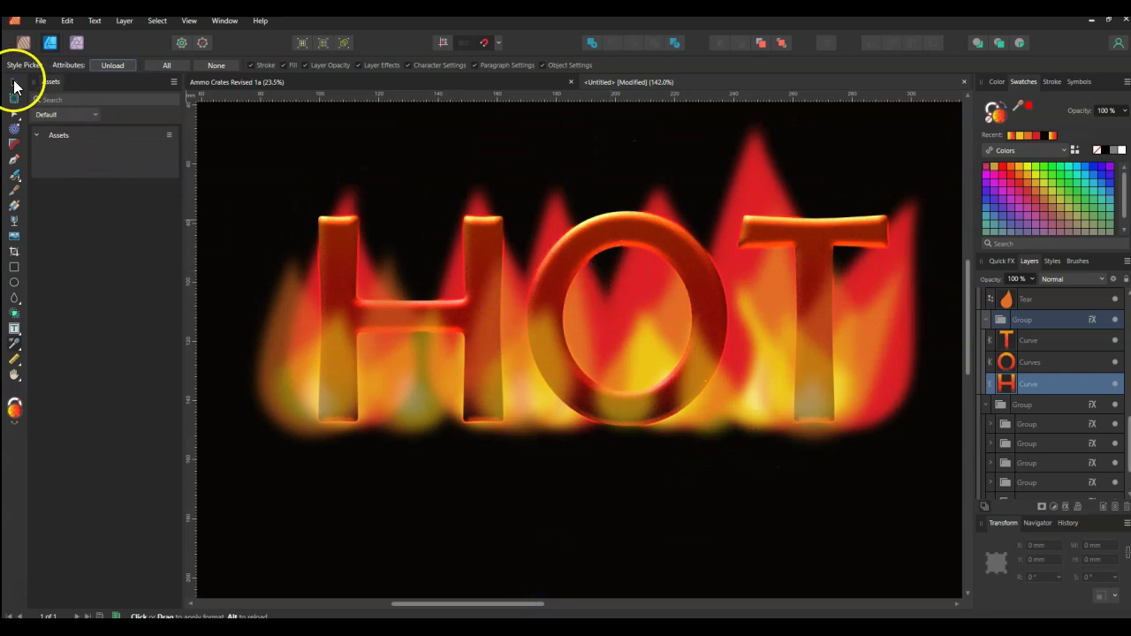
{"action": "left_click", "coordinate": [532, 240]}
{"action": "double_click", "coordinate": [544, 216]}
{"action": "left_click", "coordinate": [562, 223]}
{"action": "left_click", "coordinate": [633, 63]}
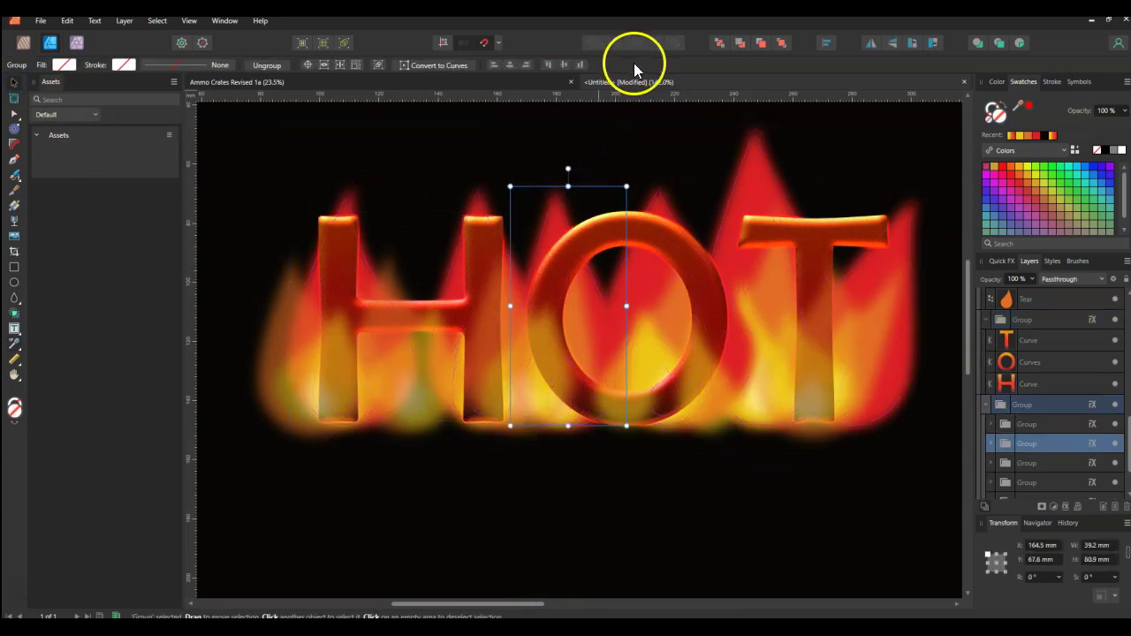
{"action": "left_click", "coordinate": [451, 66]}
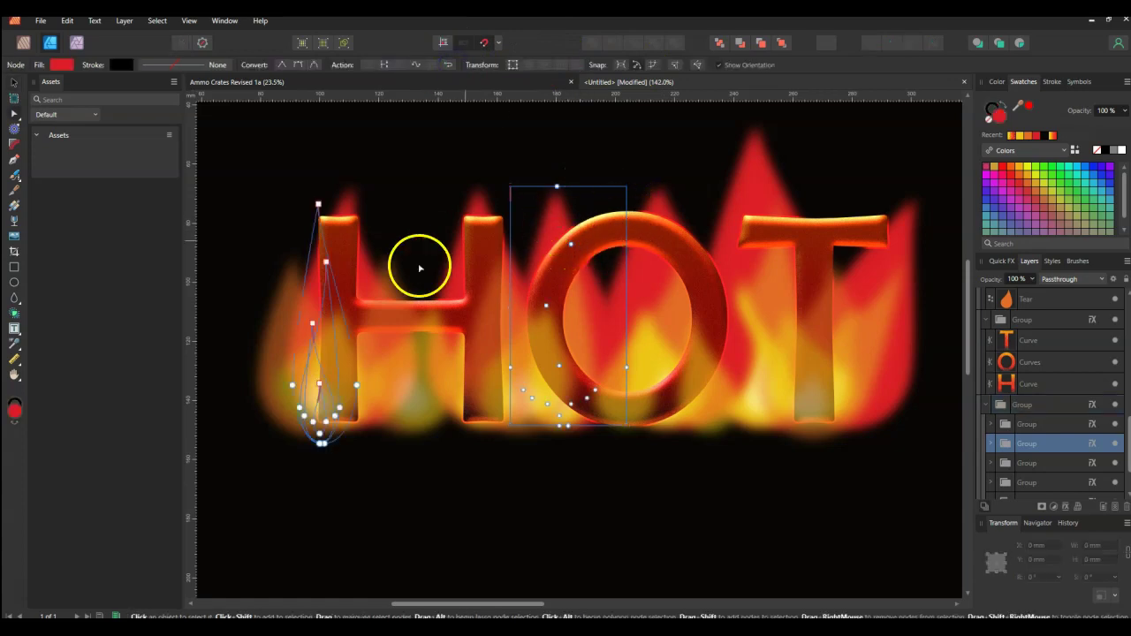
{"action": "left_click_drag", "start_coordinate": [320, 210], "coordinate": [307, 193]}
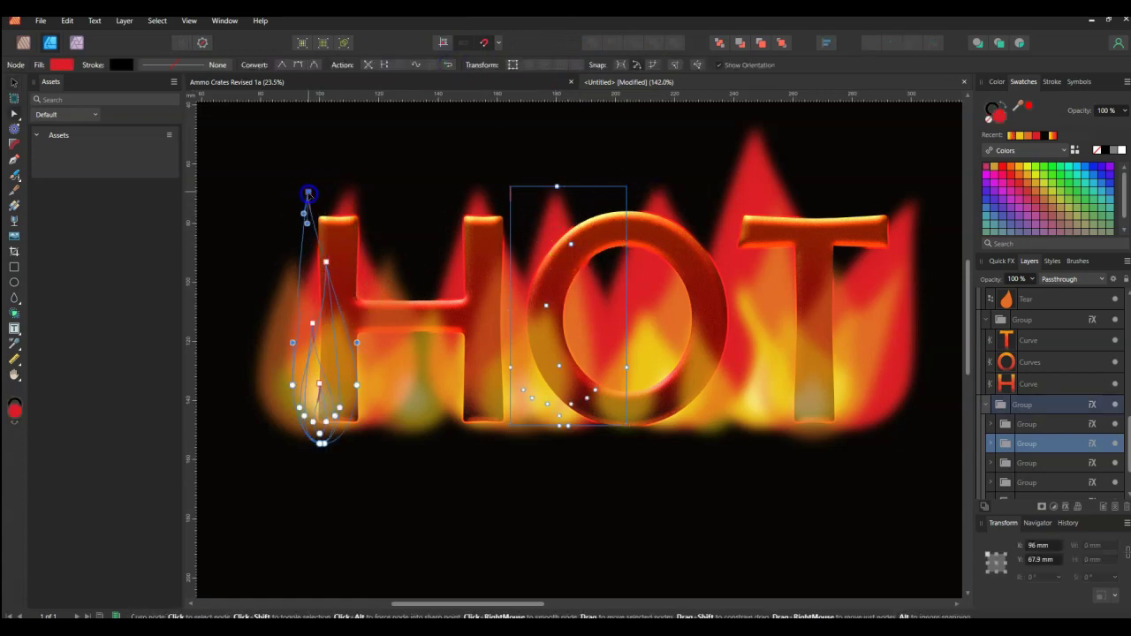
{"action": "key", "text": "v"}
Step: Convert the red flame behind the H's right stem to curves and pull its tip up and to the right
{"action": "left_click", "coordinate": [480, 205]}
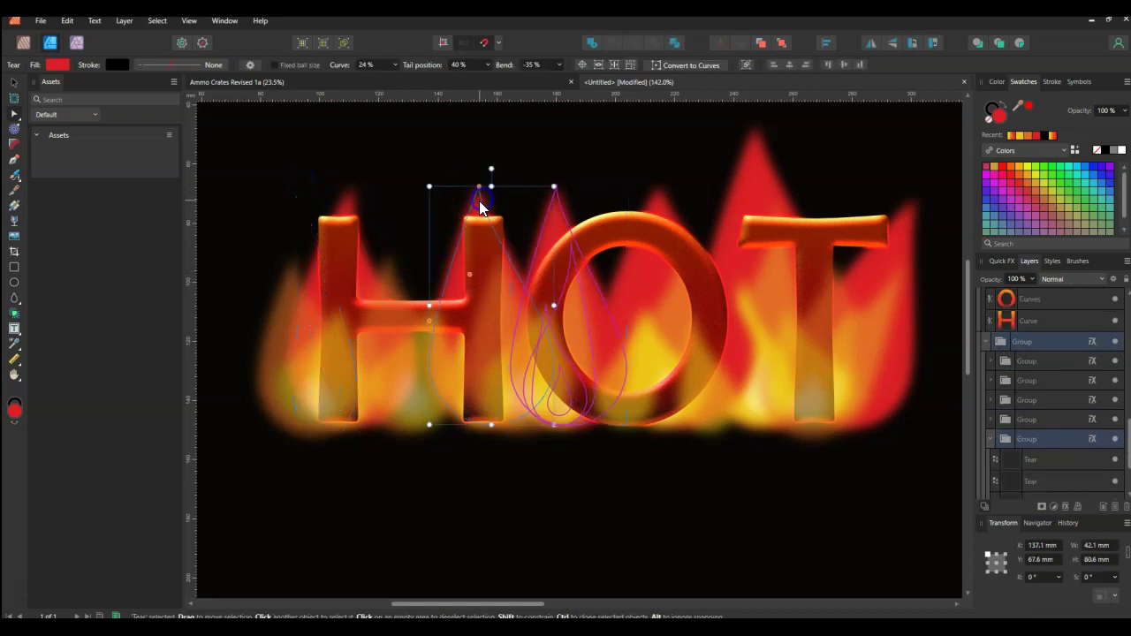
{"action": "key", "text": "ctrl+Return"}
{"action": "left_click_drag", "start_coordinate": [479, 187], "coordinate": [451, 203]}
{"action": "left_click_drag", "start_coordinate": [492, 147], "coordinate": [479, 203]}
Step: Convert the tall red flame behind the T to curves and bend its tip up and to the right
{"action": "left_click", "coordinate": [747, 188]}
{"action": "left_click", "coordinate": [688, 64]}
{"action": "scroll", "coordinate": [787, 202], "scroll_direction": "up", "scroll_amount": 2}
{"action": "left_click_drag", "start_coordinate": [757, 213], "coordinate": [800, 133]}
Step: Convert the red flame at the T's outer right edge to curves and extend its tip upward
{"action": "left_click", "coordinate": [903, 325]}
{"action": "left_click", "coordinate": [688, 65]}
{"action": "left_click_drag", "start_coordinate": [915, 287], "coordinate": [932, 215]}
Step: Rotate the upper nodes of the T's outer red flame in transform mode and shift them inward so the tip leans left
{"action": "left_click_drag", "start_coordinate": [865, 183], "coordinate": [953, 315]}
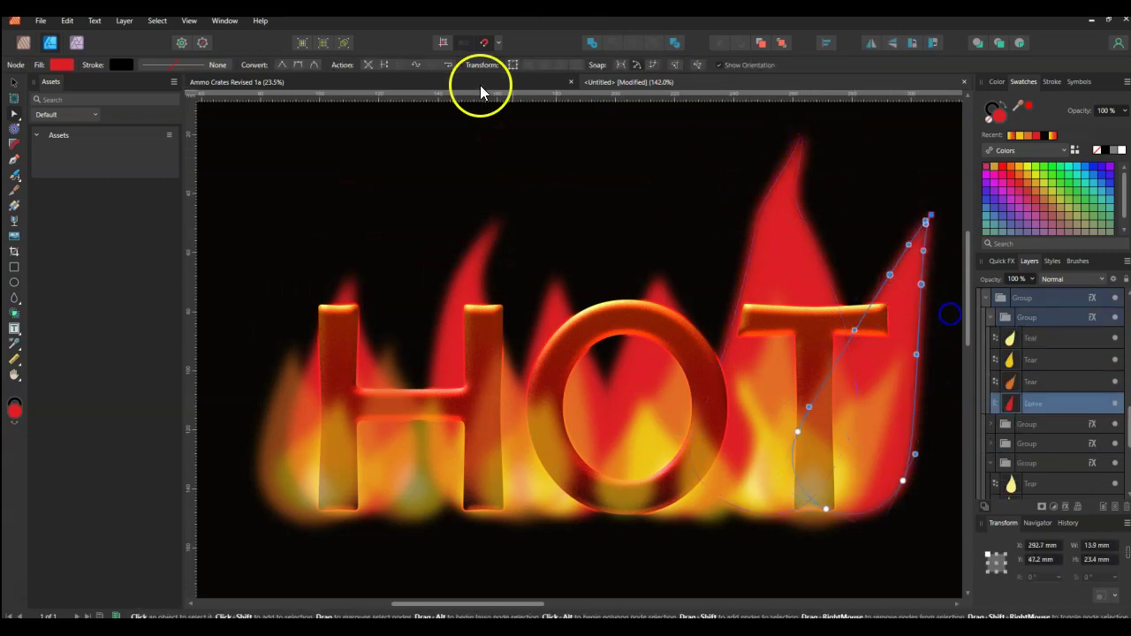
{"action": "left_click", "coordinate": [528, 66]}
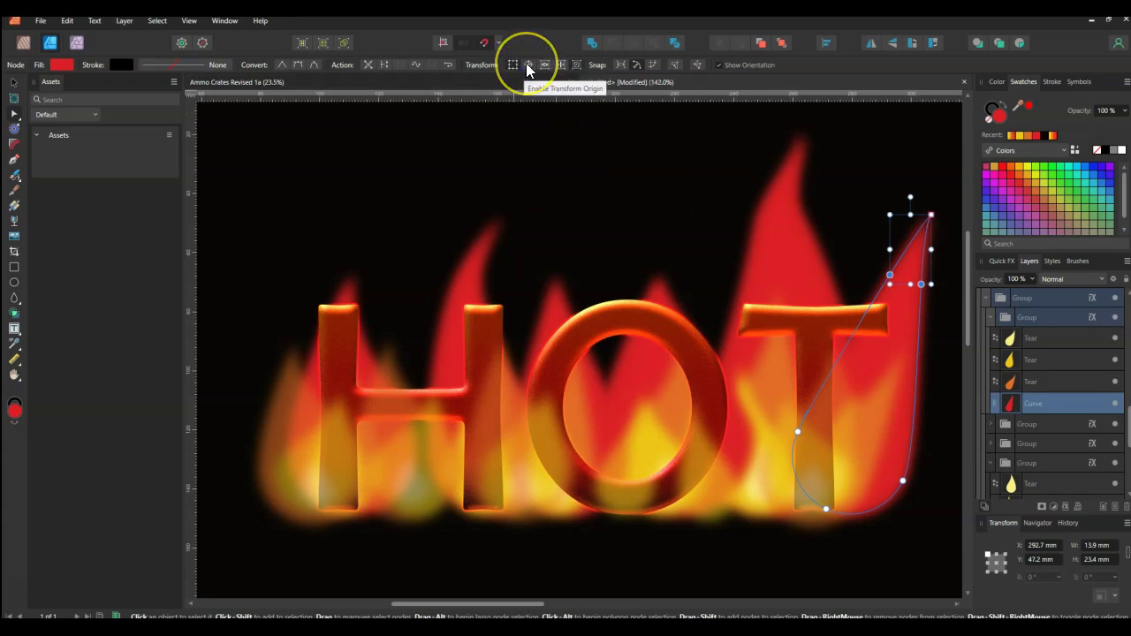
{"action": "left_click", "coordinate": [529, 68]}
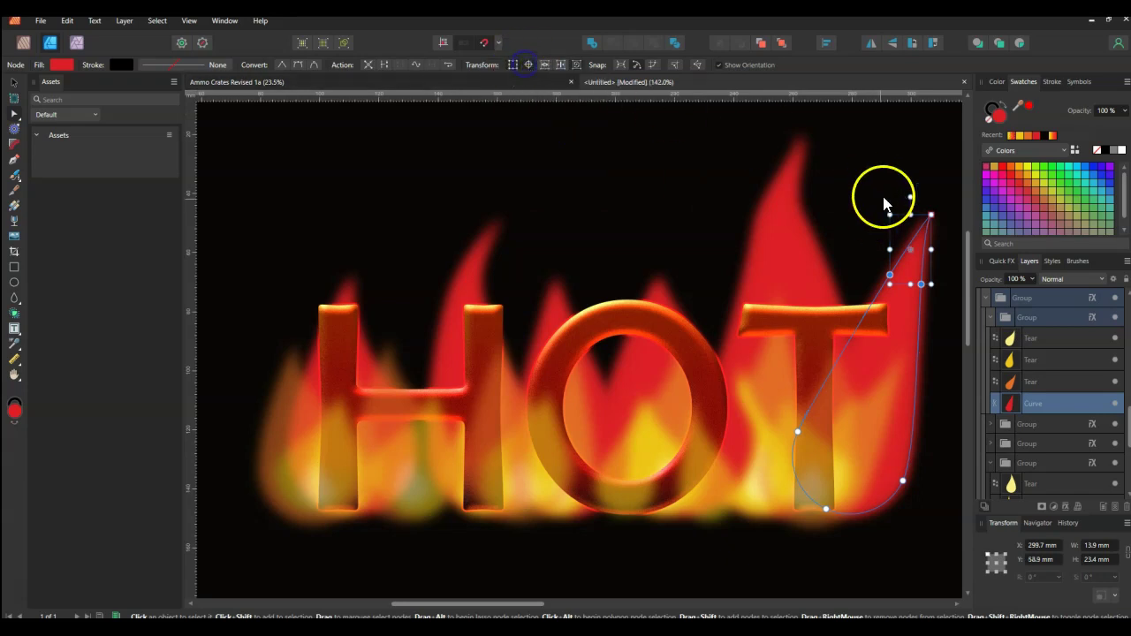
{"action": "left_click_drag", "start_coordinate": [910, 196], "coordinate": [890, 206]}
{"action": "left_click_drag", "start_coordinate": [914, 253], "coordinate": [891, 264]}
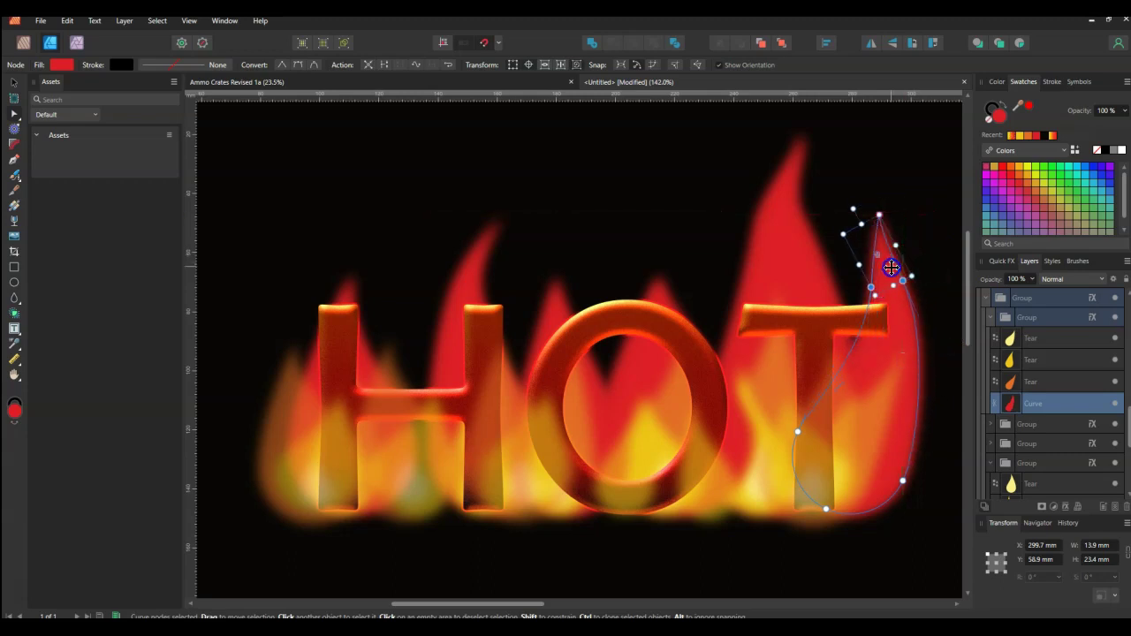
Step: Raise the tip of the red flame at the O's left side, bulge its left edge outward and bend the tip right
{"action": "left_click", "coordinate": [548, 306]}
{"action": "left_click_drag", "start_coordinate": [557, 276], "coordinate": [558, 256]}
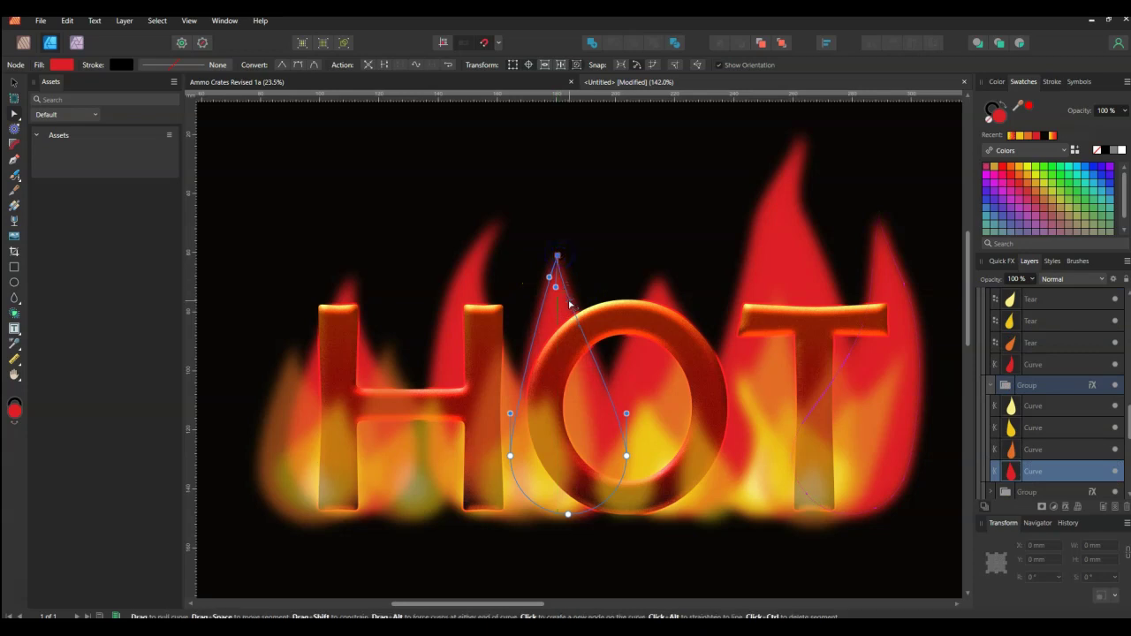
{"action": "left_click_drag", "start_coordinate": [536, 328], "coordinate": [520, 333]}
{"action": "left_click_drag", "start_coordinate": [557, 256], "coordinate": [577, 240]}
Step: Convert the red flame behind the O's right side to curves, add side nodes and pull its tip upward
{"action": "left_click", "coordinate": [664, 293]}
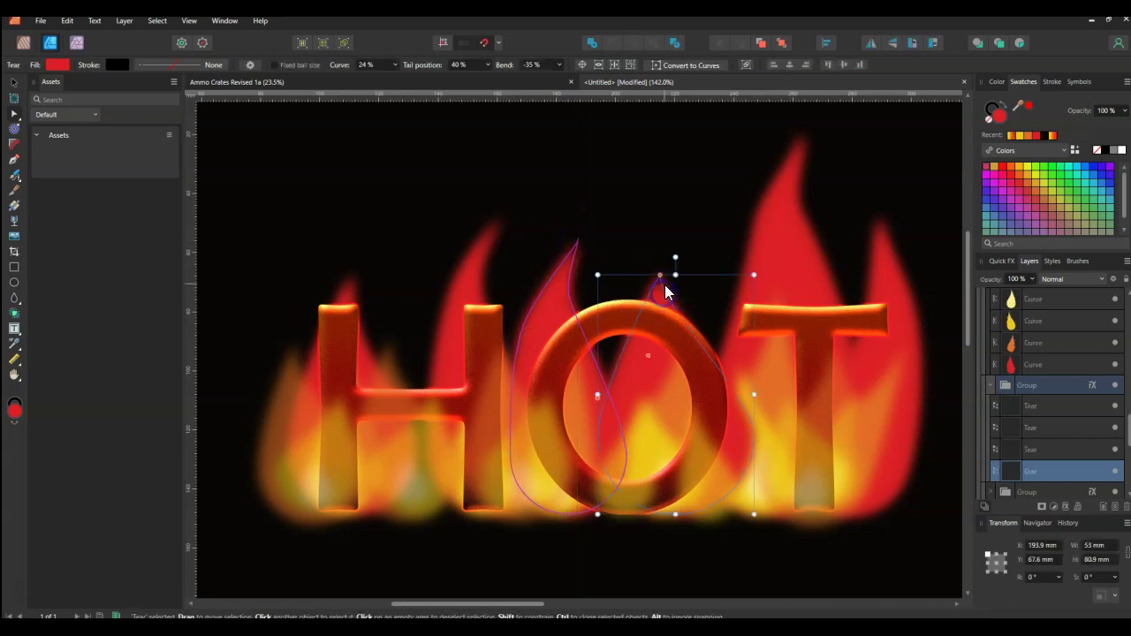
{"action": "left_click", "coordinate": [680, 64]}
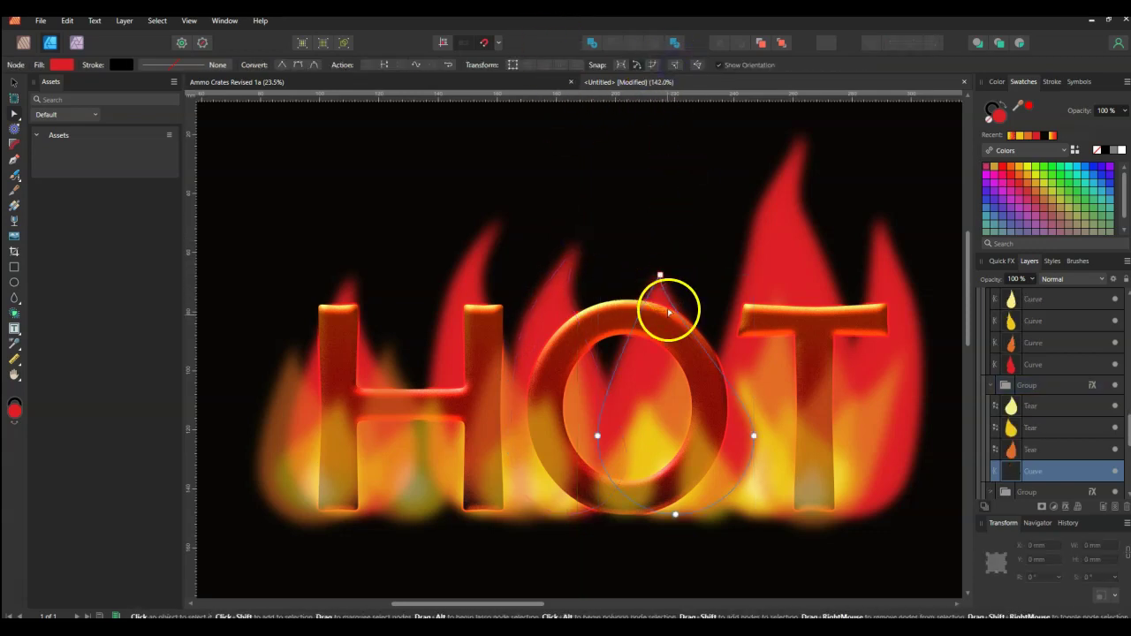
{"action": "left_click", "coordinate": [686, 339]}
{"action": "left_click_drag", "start_coordinate": [660, 275], "coordinate": [696, 313]}
{"action": "left_click", "coordinate": [642, 290]}
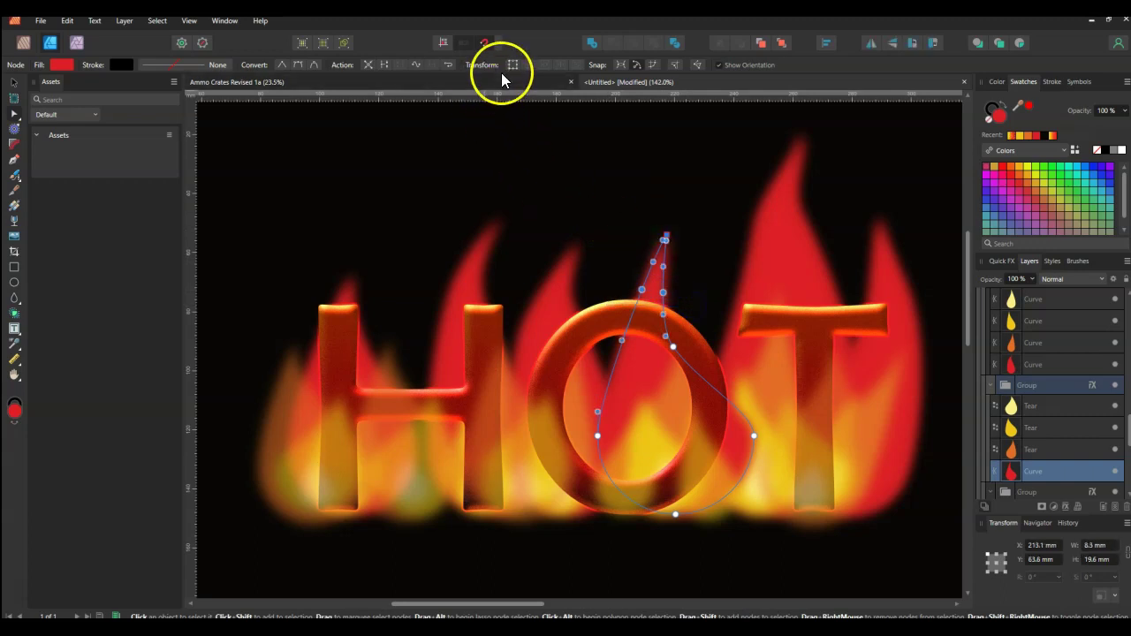
Step: Rotate the upper nodes of the O's right red flame to the left and reposition its side nodes to widen its shoulders
{"action": "left_click_drag", "start_coordinate": [653, 216], "coordinate": [631, 226]}
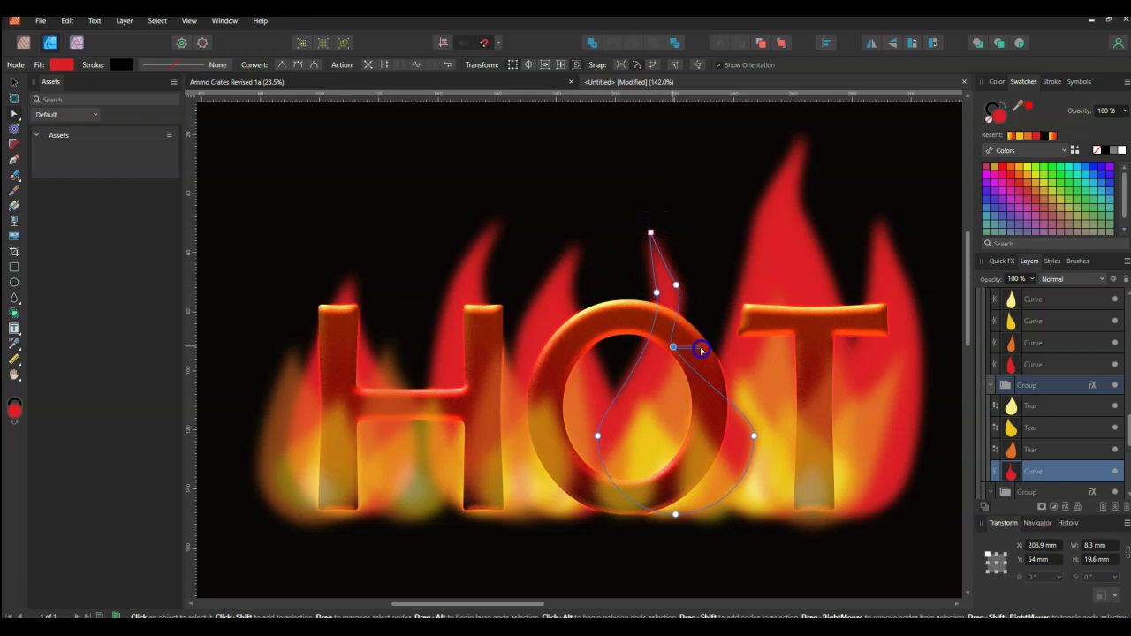
{"action": "left_click", "coordinate": [701, 350]}
{"action": "left_click_drag", "start_coordinate": [642, 352], "coordinate": [625, 382]}
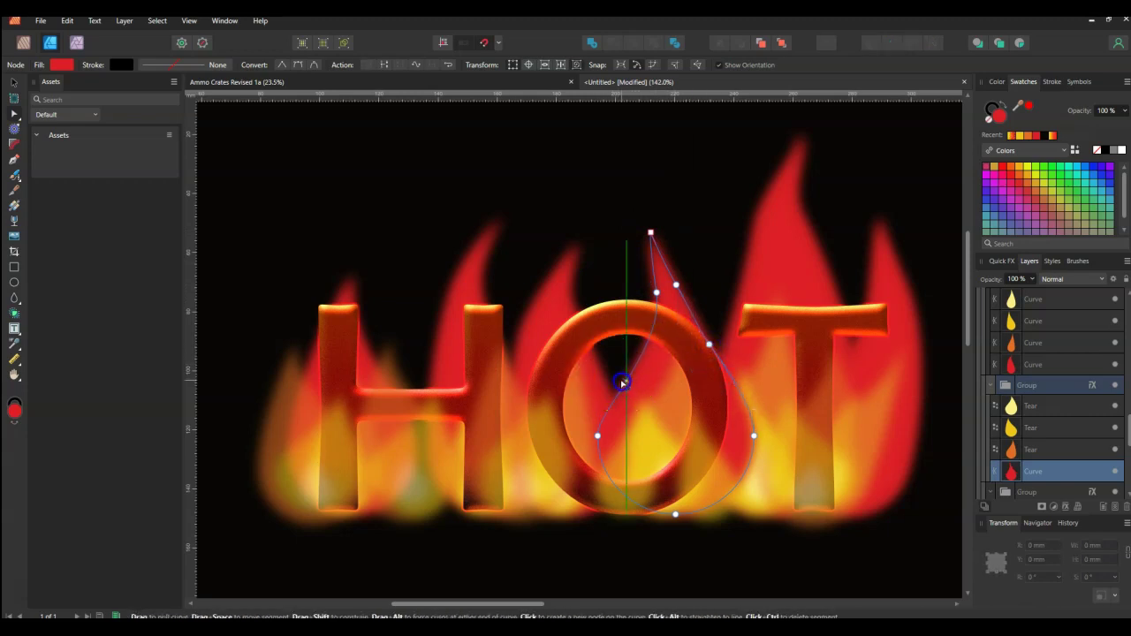
{"action": "scroll", "coordinate": [607, 382], "scroll_direction": "down", "scroll_amount": 4}
{"action": "left_click", "coordinate": [578, 496]}
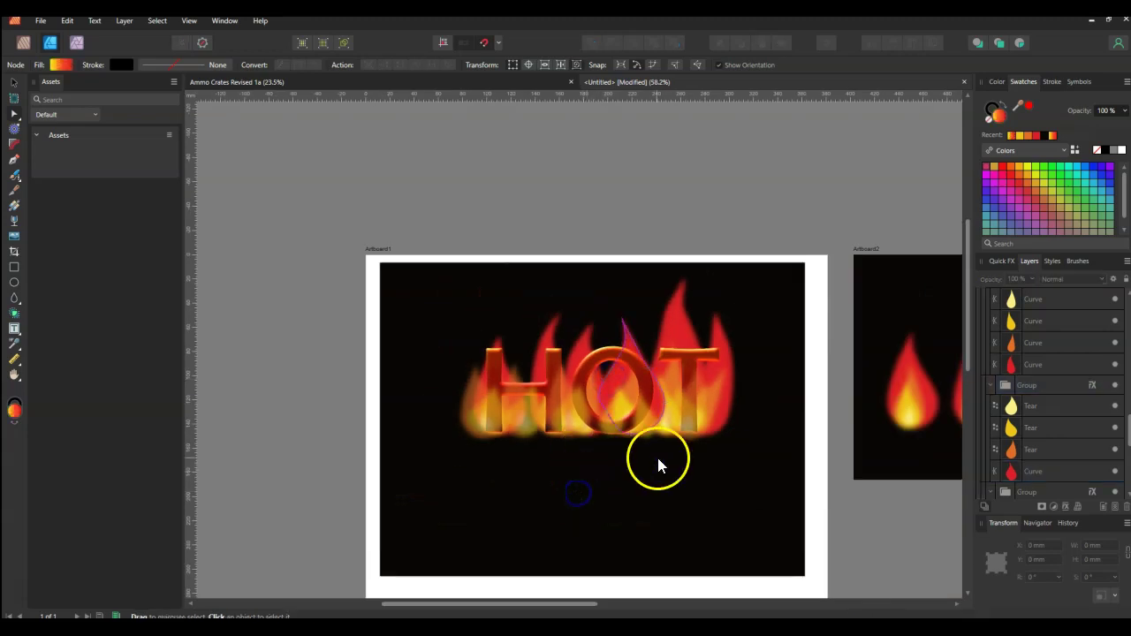
Step: Straighten the tall red flame above the T by moving its tip left and its left side node inward and down
{"action": "scroll", "coordinate": [659, 465], "scroll_direction": "down", "scroll_amount": 3}
{"action": "scroll", "coordinate": [677, 447], "scroll_direction": "up", "scroll_amount": 3}
{"action": "scroll", "coordinate": [671, 451], "scroll_direction": "up", "scroll_amount": 1}
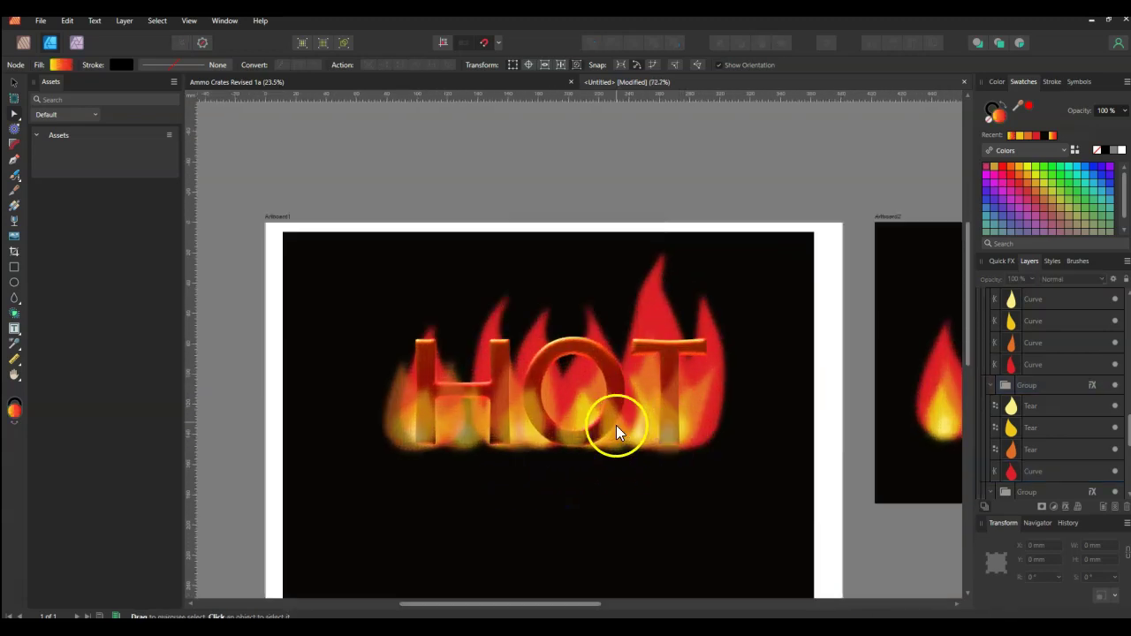
{"action": "left_click", "coordinate": [659, 311]}
{"action": "left_click", "coordinate": [664, 295]}
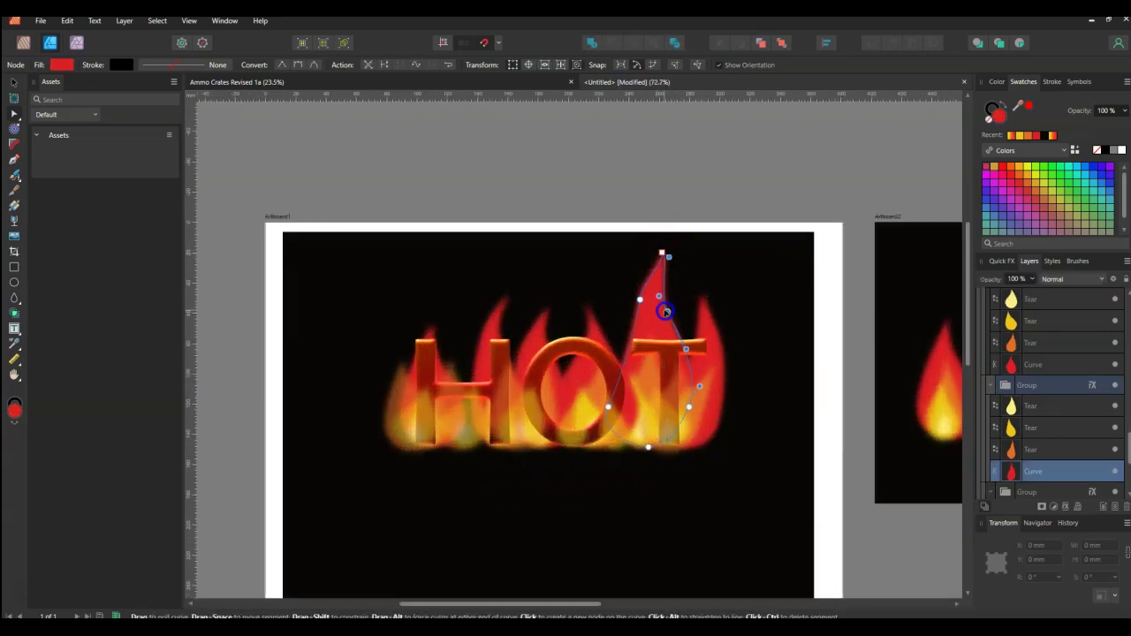
{"action": "scroll", "coordinate": [651, 275], "scroll_direction": "up", "scroll_amount": 4}
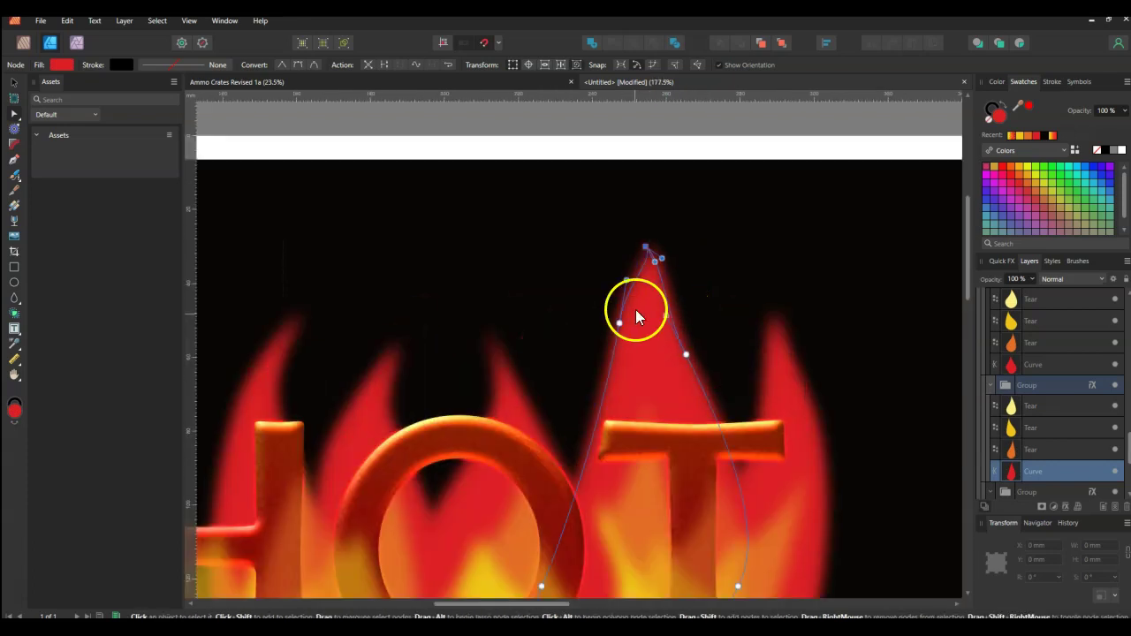
{"action": "left_click_drag", "start_coordinate": [621, 323], "coordinate": [634, 378]}
{"action": "scroll", "coordinate": [633, 382], "scroll_direction": "down", "scroll_amount": 4}
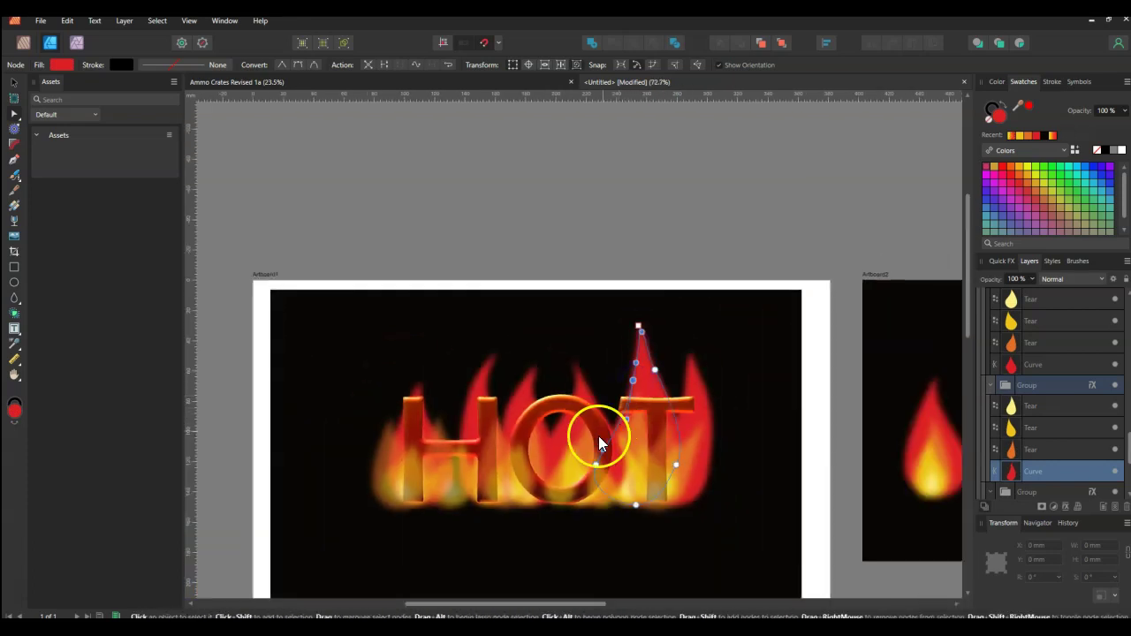
Step: Convert the red flame behind the H's left stem to curves, pull its tip high up and curve both sides
{"action": "scroll", "coordinate": [373, 469], "scroll_direction": "up", "scroll_amount": 2}
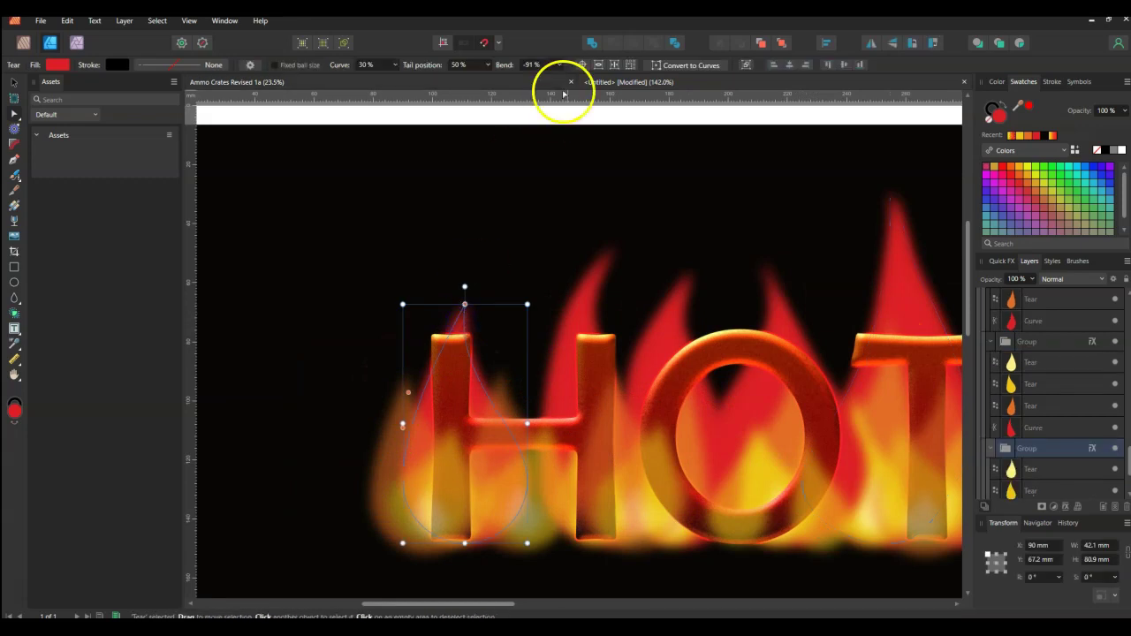
{"action": "left_click", "coordinate": [685, 65]}
{"action": "left_click", "coordinate": [465, 306]}
{"action": "left_click_drag", "start_coordinate": [465, 305], "coordinate": [479, 205]}
{"action": "left_click", "coordinate": [492, 328]}
{"action": "left_click_drag", "start_coordinate": [497, 328], "coordinate": [430, 314]}
{"action": "left_click", "coordinate": [440, 316]}
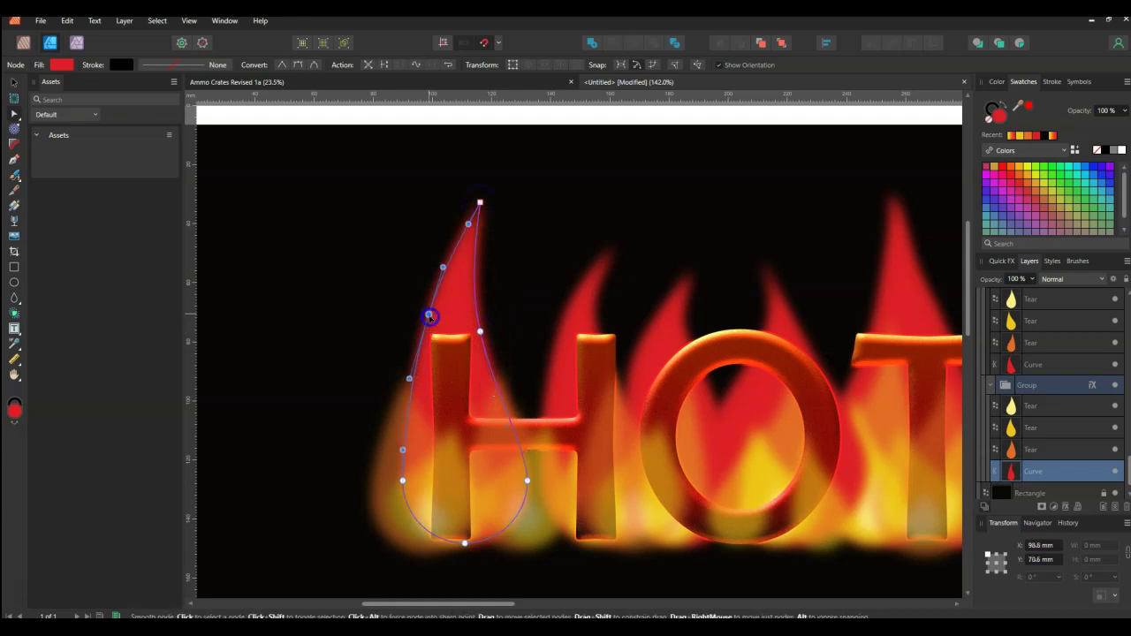
Step: Stretch the orange teardrop over the H's outer left edge upward to a height of about 80.6 mm and deselect it
{"action": "left_click", "coordinate": [389, 436]}
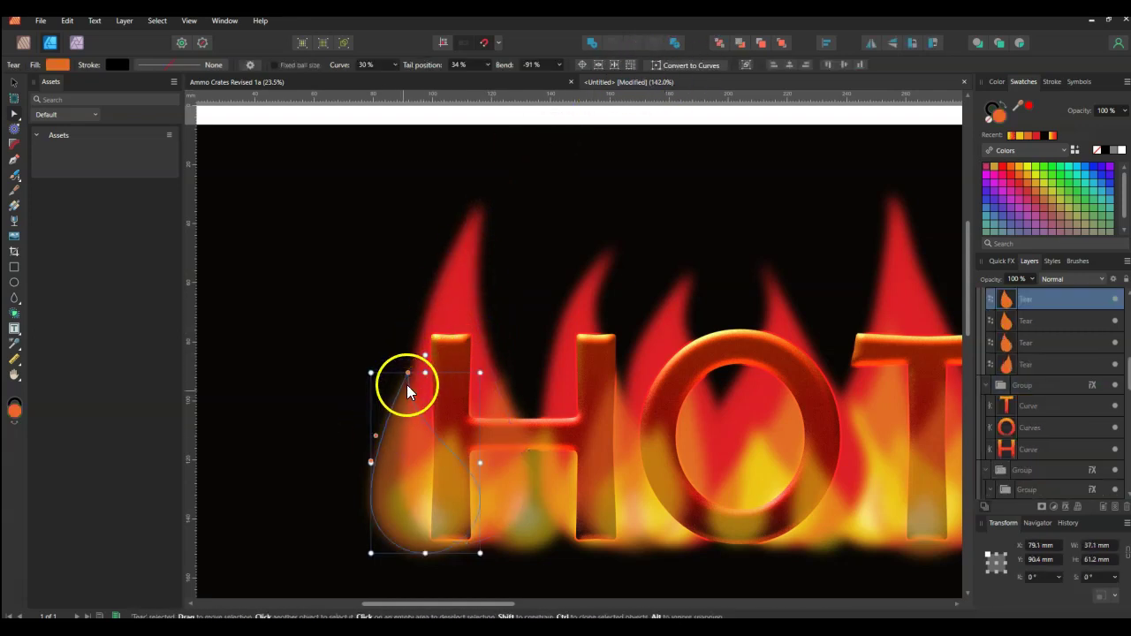
{"action": "left_click_drag", "start_coordinate": [426, 372], "coordinate": [430, 316]}
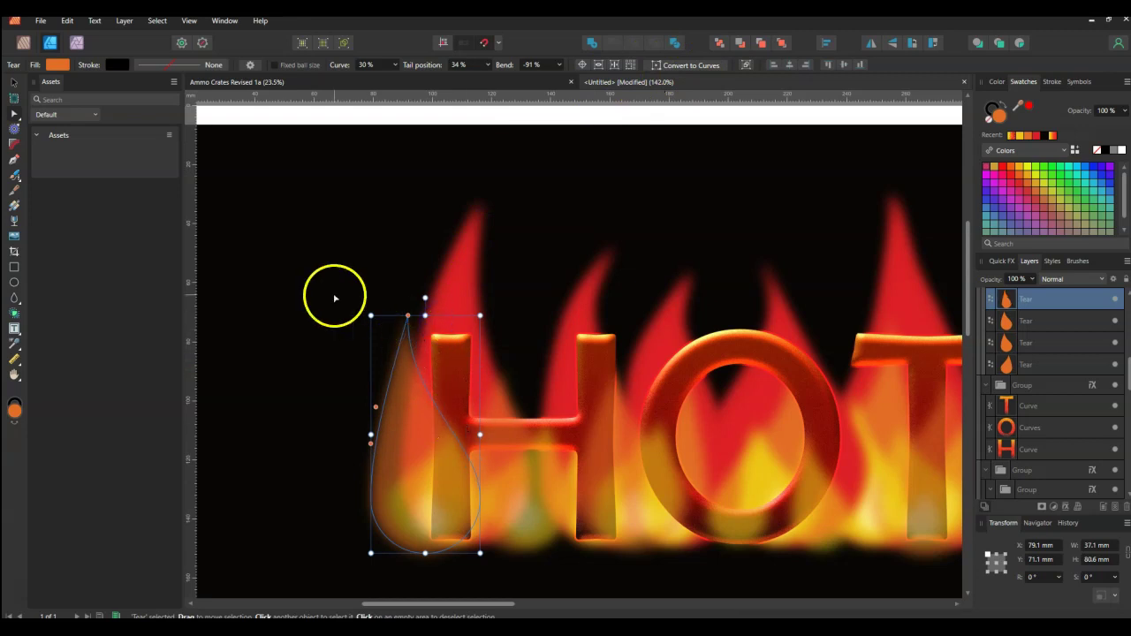
{"action": "key", "text": "ctrl+d"}
Step: Examine the whole flaming HOT lettering and the H's gradient fill from several zoom levels
{"action": "key", "text": "ctrl+0"}
{"action": "scroll", "coordinate": [492, 412], "scroll_direction": "up", "scroll_amount": 2}
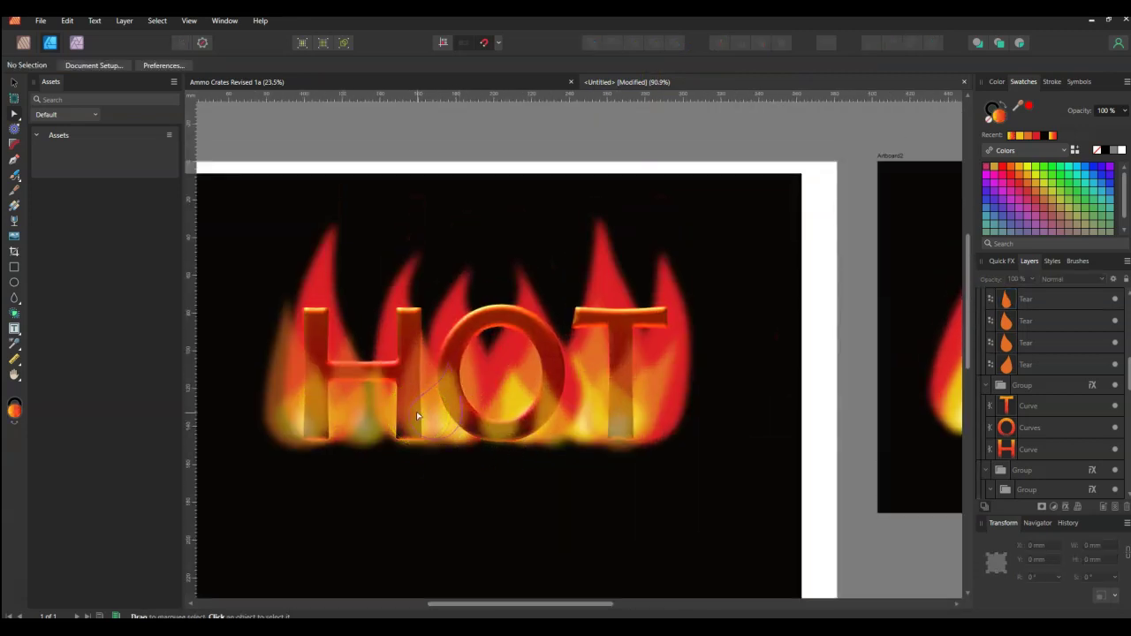
{"action": "scroll", "coordinate": [410, 405], "scroll_direction": "down", "scroll_amount": 1}
{"action": "scroll", "coordinate": [404, 399], "scroll_direction": "up", "scroll_amount": 2}
{"action": "scroll", "coordinate": [398, 396], "scroll_direction": "down", "scroll_amount": 3}
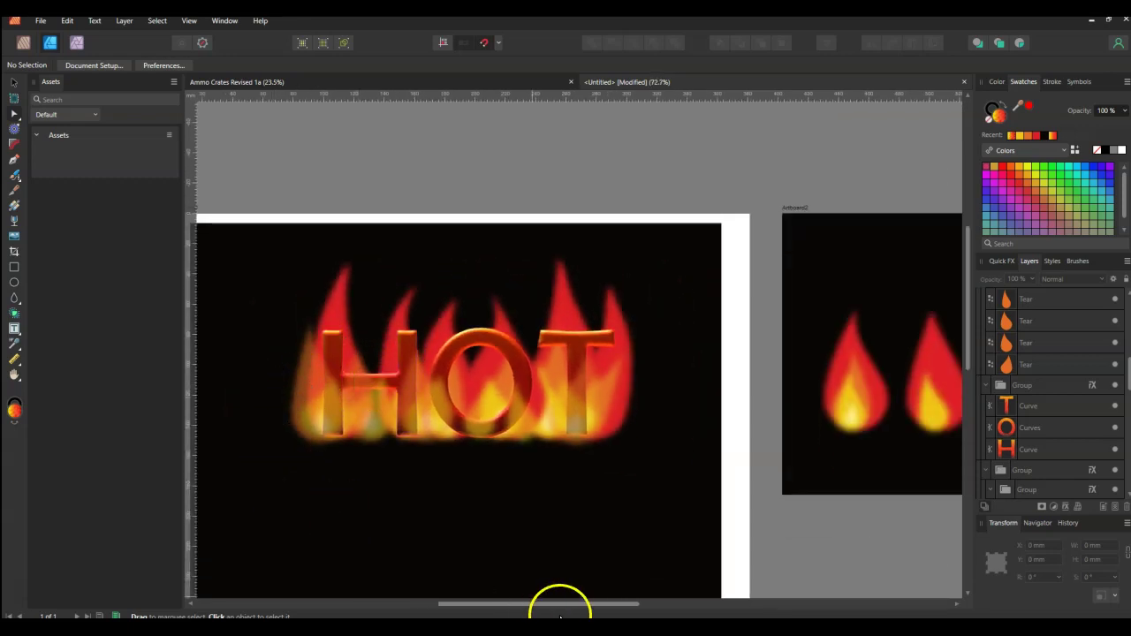
{"action": "left_click_drag", "start_coordinate": [569, 605], "coordinate": [543, 604]}
{"action": "scroll", "coordinate": [510, 509], "scroll_direction": "up", "scroll_amount": 2}
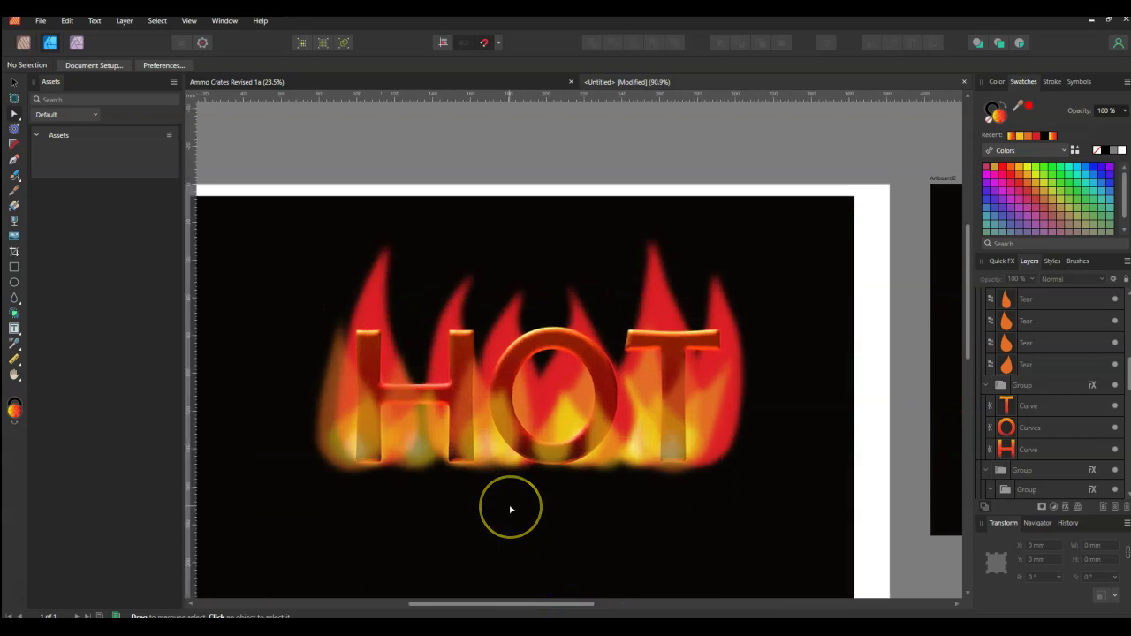
{"action": "left_click", "coordinate": [422, 392]}
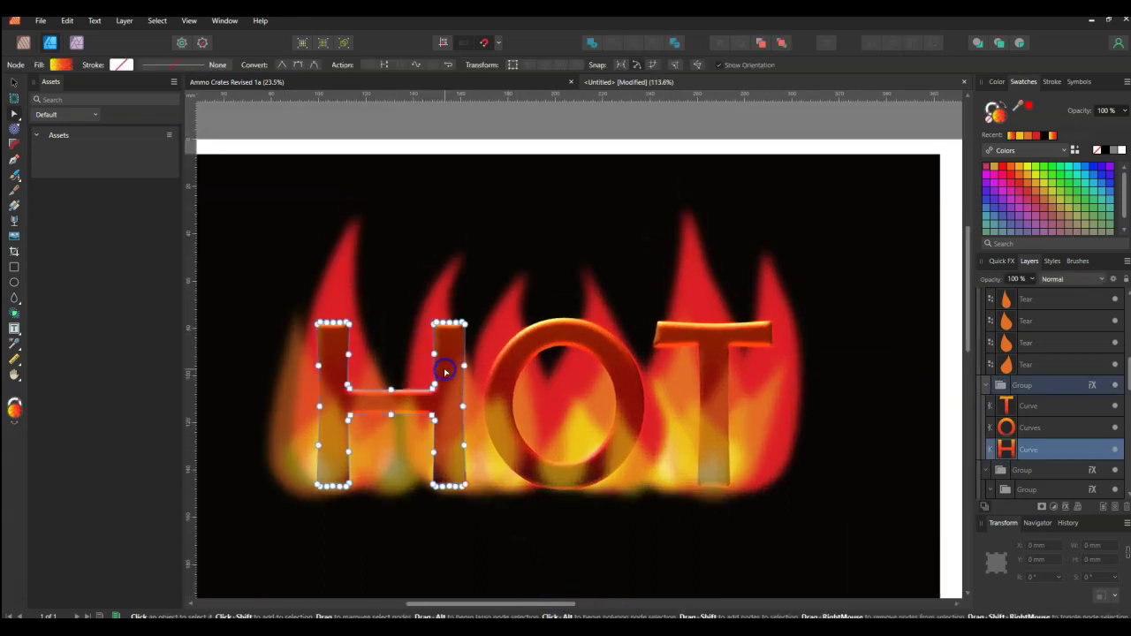
{"action": "scroll", "coordinate": [446, 382], "scroll_direction": "up", "scroll_amount": 2}
{"action": "scroll", "coordinate": [445, 381], "scroll_direction": "down", "scroll_amount": 3}
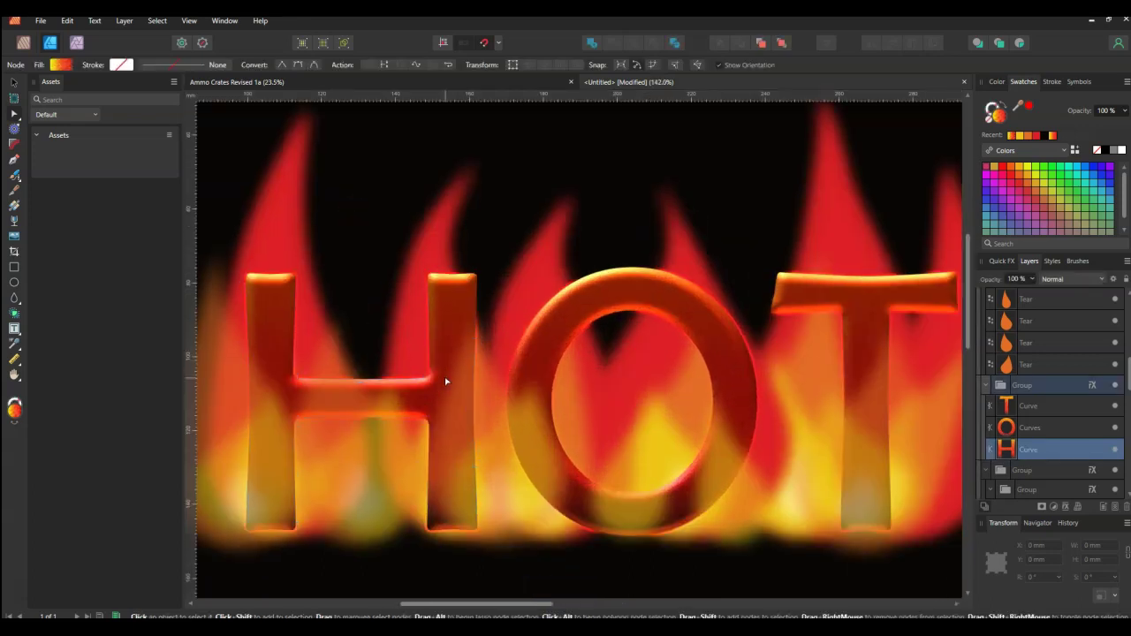
{"action": "left_click", "coordinate": [453, 392]}
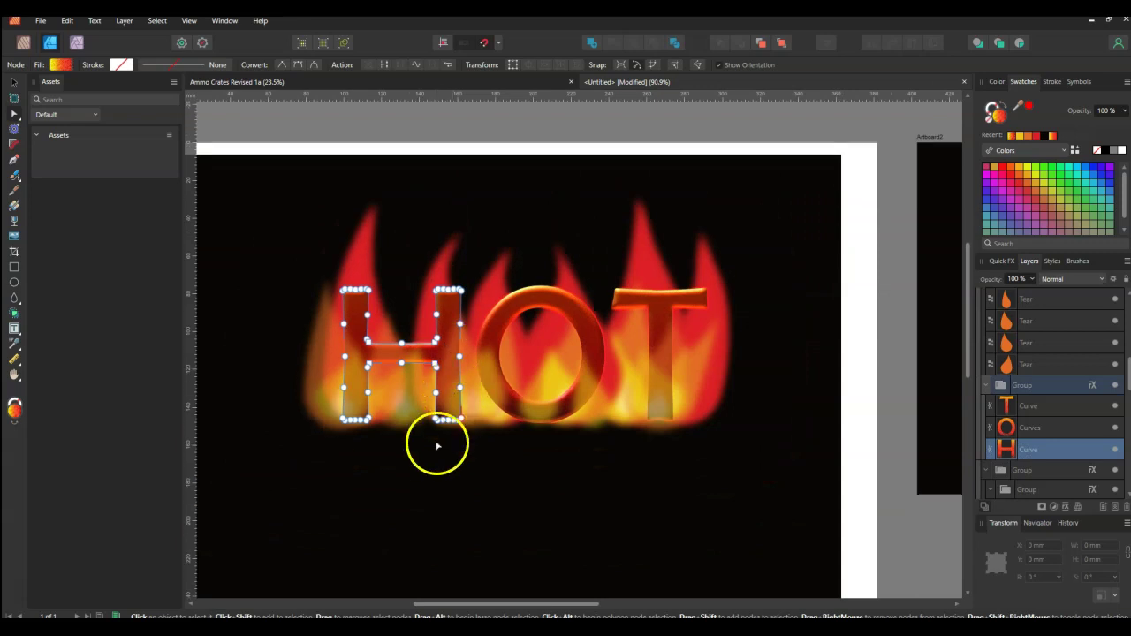
{"action": "scroll", "coordinate": [454, 392], "scroll_direction": "up", "scroll_amount": 2}
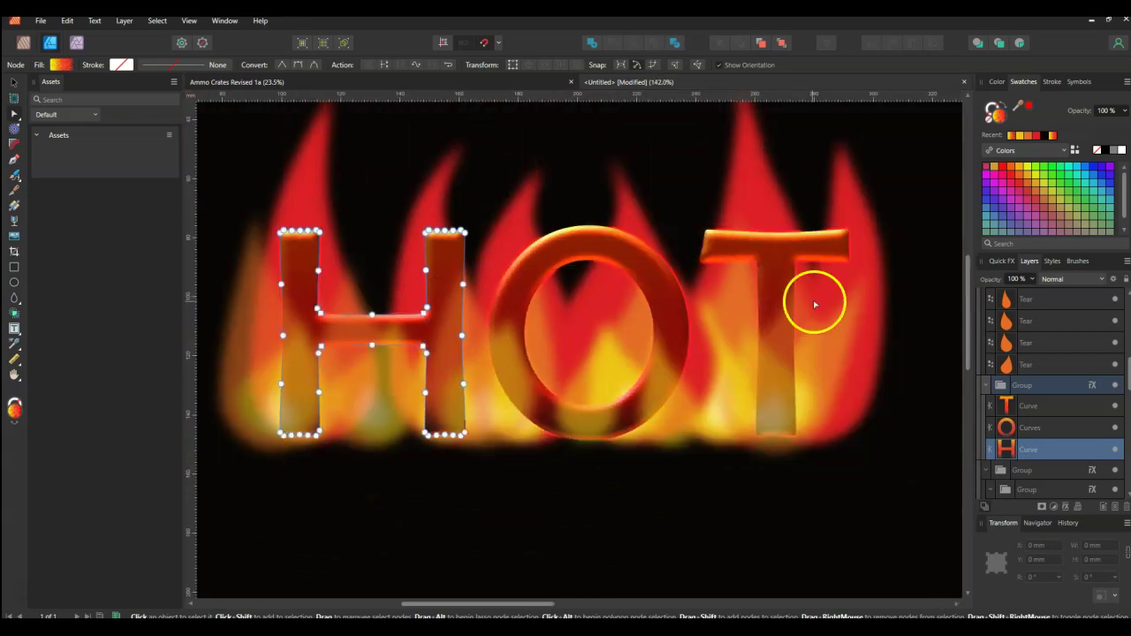
Step: Duplicate the group holding the three HOT letters and hide one copy as a backup
{"action": "scroll", "coordinate": [458, 410], "scroll_direction": "up", "scroll_amount": 2}
{"action": "scroll", "coordinate": [453, 409], "scroll_direction": "down", "scroll_amount": 2}
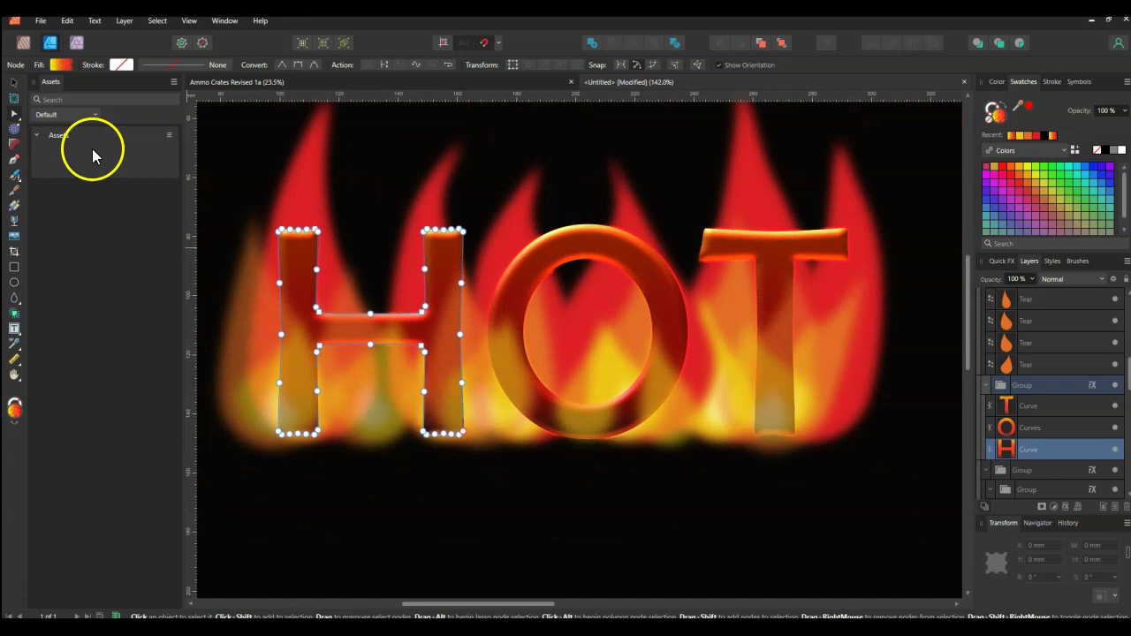
{"action": "left_click", "coordinate": [13, 83]}
{"action": "scroll", "coordinate": [328, 325], "scroll_direction": "down", "scroll_amount": 2}
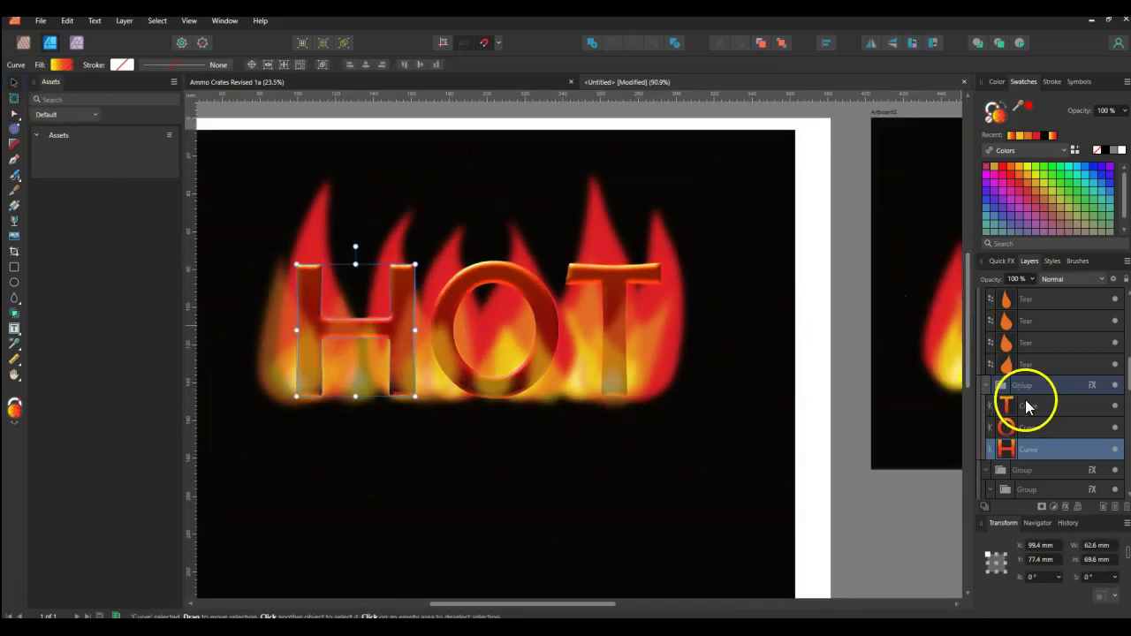
{"action": "left_click", "coordinate": [1048, 387]}
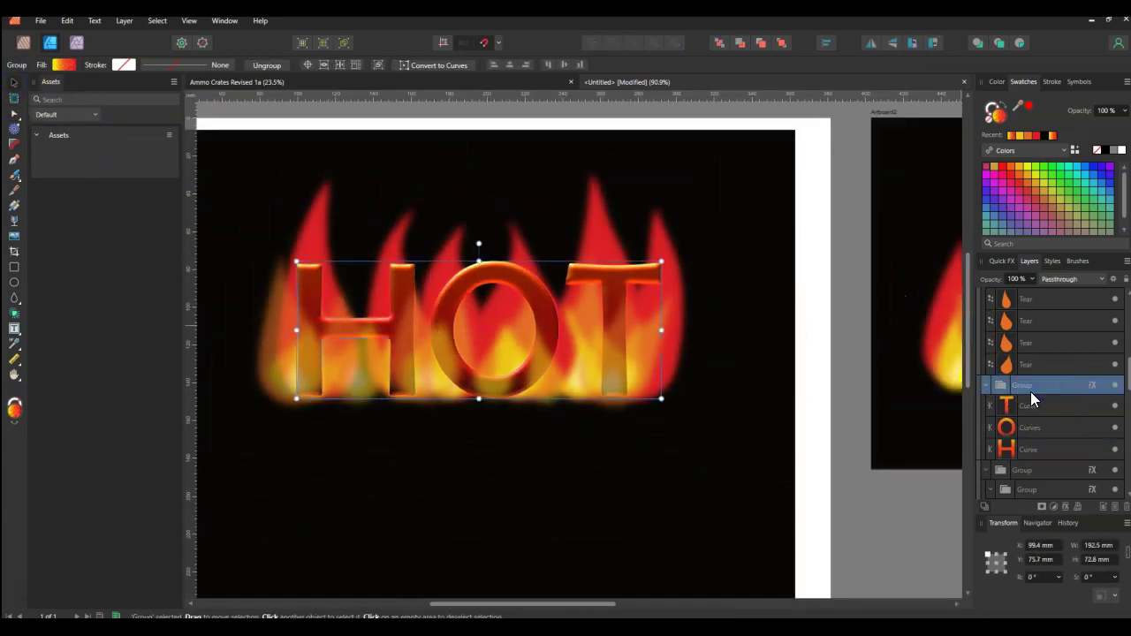
{"action": "key", "text": "ctrl+j"}
{"action": "left_click", "coordinate": [1006, 388]}
{"action": "left_click", "coordinate": [1111, 389]}
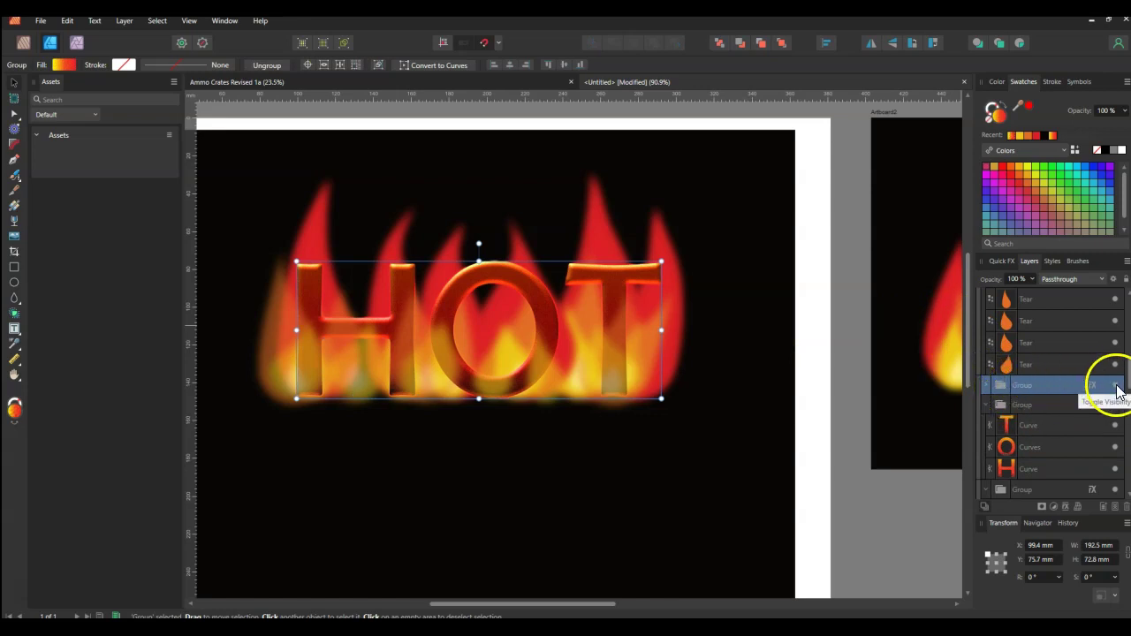
Step: Select the H in the visible letter group and add nodes along both sides of its right stem's lower half
{"action": "left_click", "coordinate": [1041, 425]}
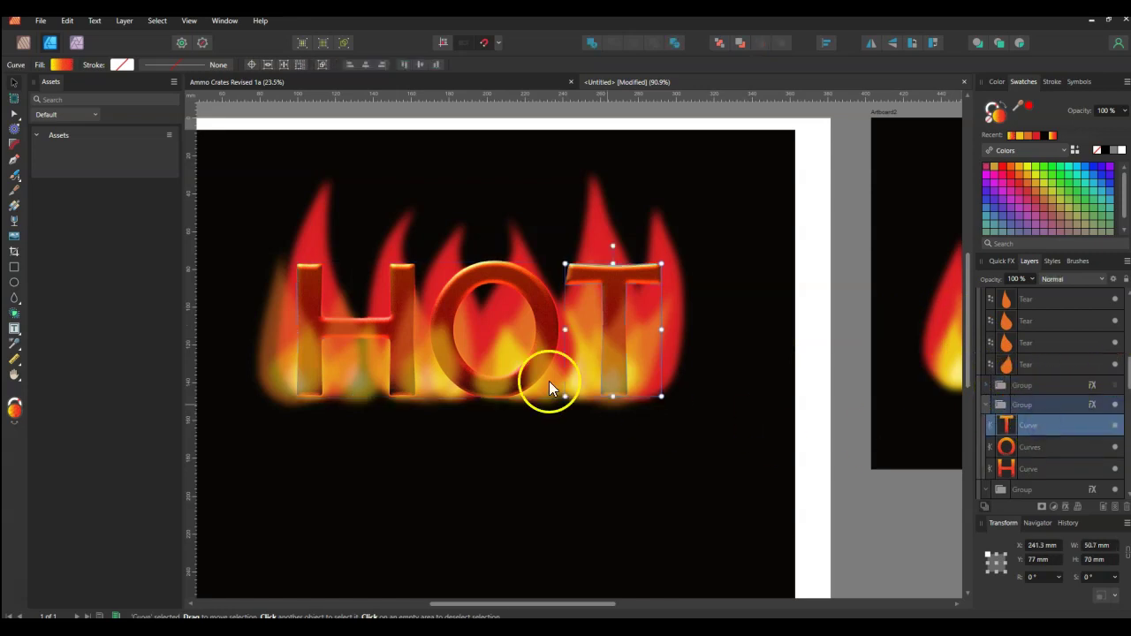
{"action": "left_click", "coordinate": [395, 319]}
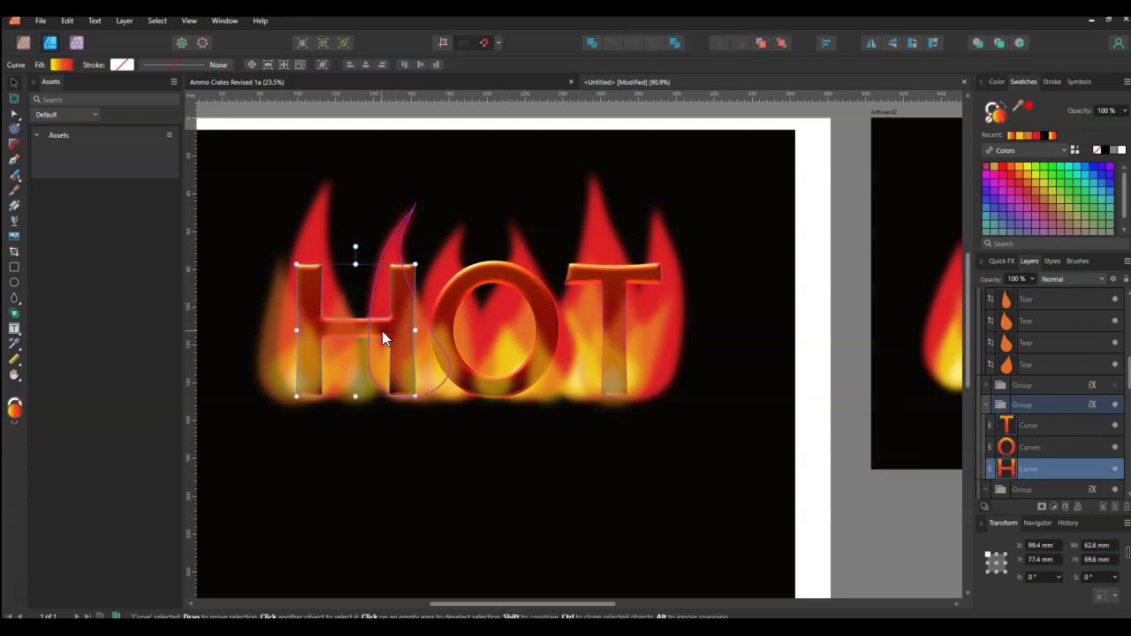
{"action": "double_click", "coordinate": [382, 330]}
{"action": "scroll", "coordinate": [382, 330], "scroll_direction": "up", "scroll_amount": 3}
{"action": "left_click_drag", "start_coordinate": [445, 398], "coordinate": [442, 403]}
{"action": "scroll", "coordinate": [443, 404], "scroll_direction": "up", "scroll_amount": 4}
{"action": "left_click", "coordinate": [446, 439]}
{"action": "left_click", "coordinate": [331, 447]}
{"action": "left_click", "coordinate": [333, 366]}
{"action": "left_click", "coordinate": [441, 364]}
{"action": "left_click", "coordinate": [442, 294]}
Step: Make the H's lower right stem wavy by shifting its middle nodes right and a new node pair near the foot slightly left
{"action": "left_click_drag", "start_coordinate": [283, 345], "coordinate": [503, 407]}
{"action": "left_click_drag", "start_coordinate": [441, 365], "coordinate": [452, 365]}
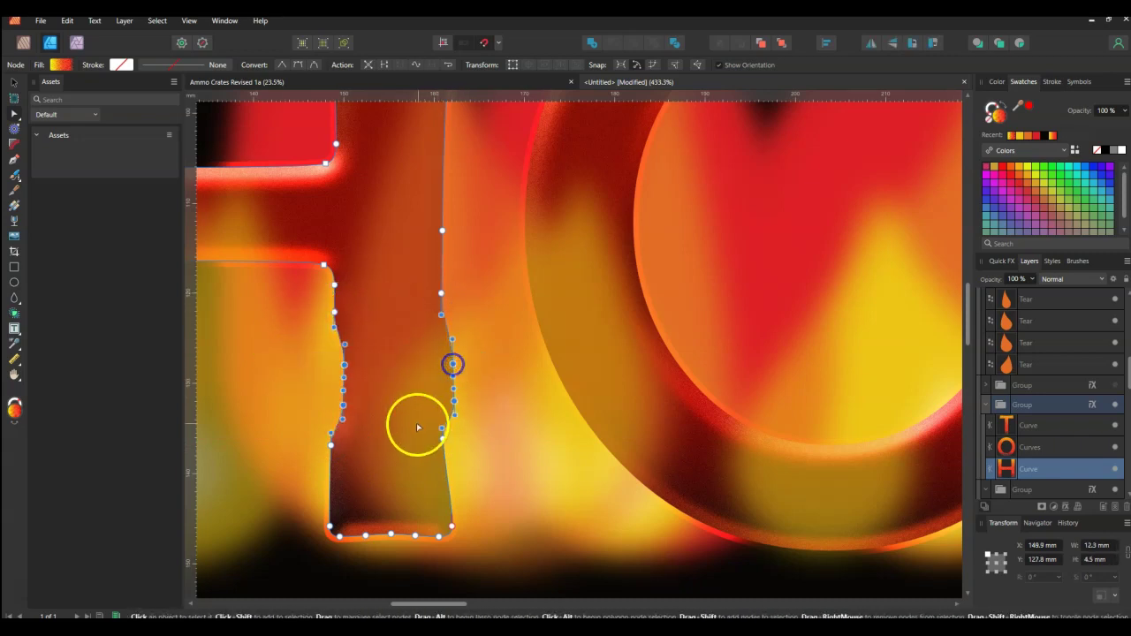
{"action": "left_click", "coordinate": [331, 486]}
{"action": "left_click", "coordinate": [449, 485]}
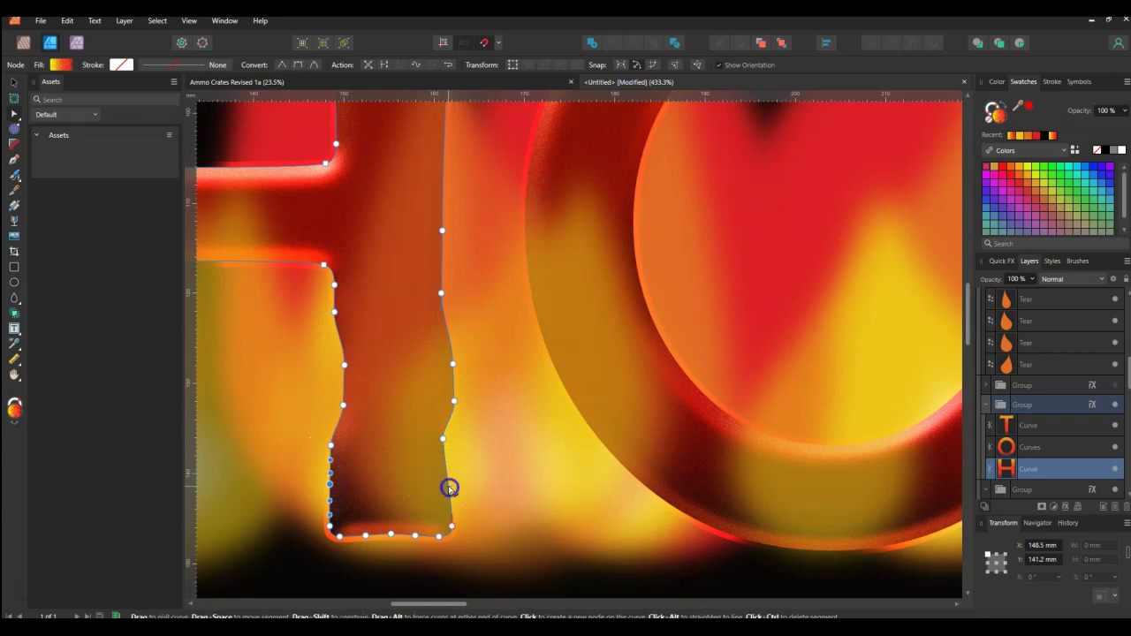
{"action": "left_click_drag", "start_coordinate": [300, 470], "coordinate": [431, 490]}
{"action": "scroll", "coordinate": [399, 495], "scroll_direction": "down", "scroll_amount": 4}
{"action": "scroll", "coordinate": [273, 505], "scroll_direction": "up", "scroll_amount": 2}
{"action": "scroll", "coordinate": [498, 504], "scroll_direction": "up", "scroll_amount": 2}
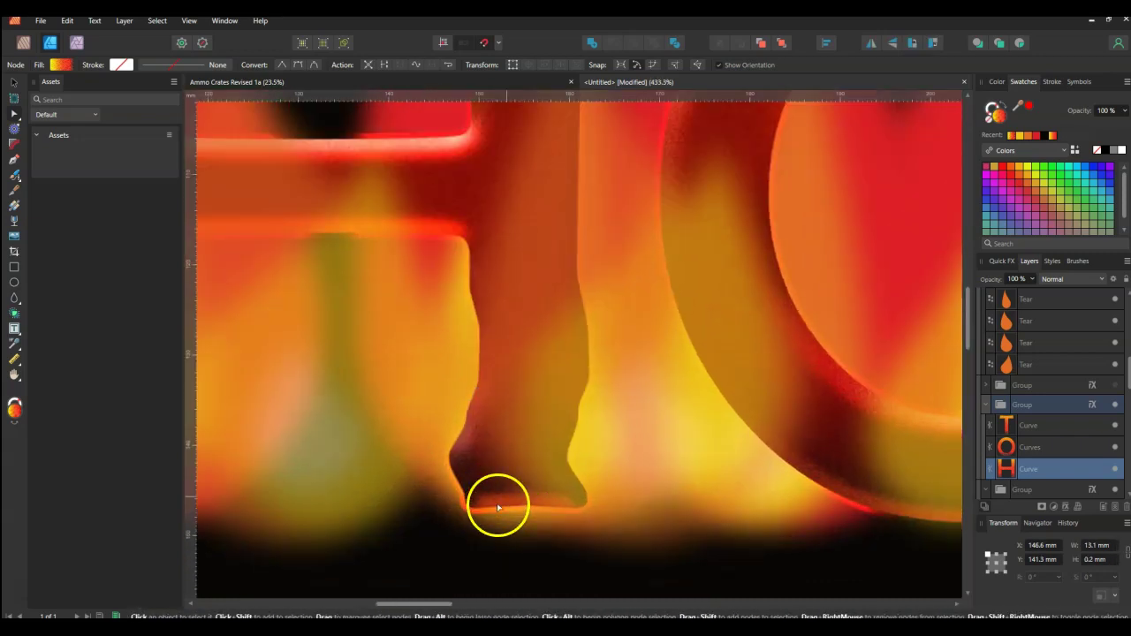
{"action": "left_click", "coordinate": [569, 460]}
{"action": "left_click_drag", "start_coordinate": [568, 458], "coordinate": [575, 460]}
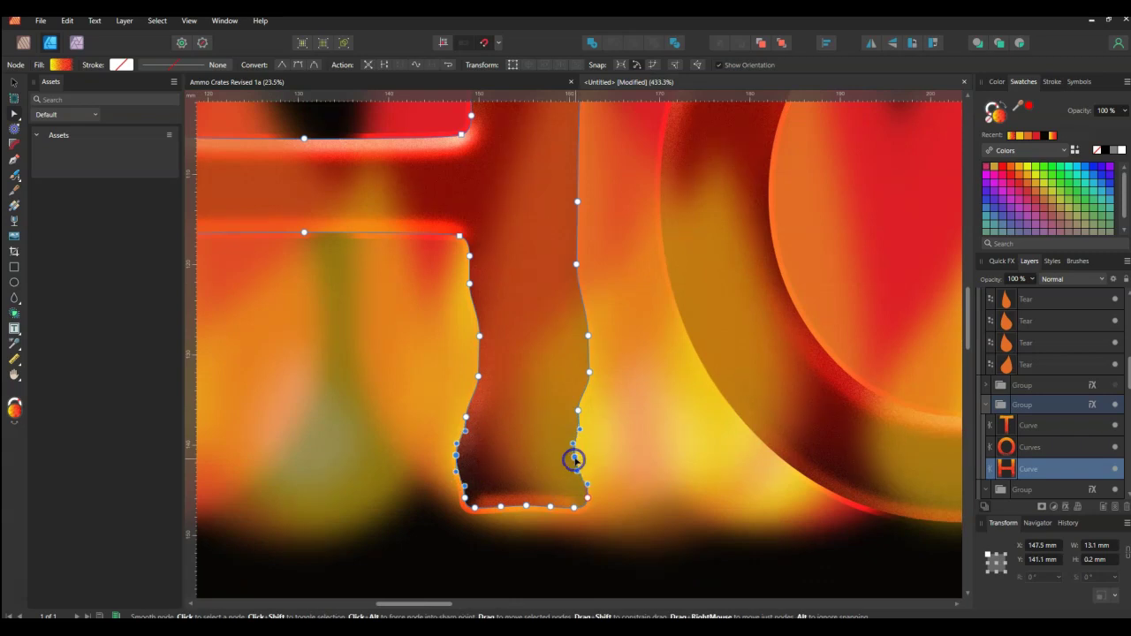
Step: Add node pairs along both sides of the H's left stem near the foot and shift them sideways into a wavy outline
{"action": "scroll", "coordinate": [574, 460], "scroll_direction": "down", "scroll_amount": 5}
{"action": "scroll", "coordinate": [538, 455], "scroll_direction": "up", "scroll_amount": 3}
{"action": "left_click", "coordinate": [494, 409]}
{"action": "left_click", "coordinate": [568, 413]}
{"action": "left_click", "coordinate": [569, 431]}
{"action": "left_click", "coordinate": [492, 430]}
{"action": "left_click", "coordinate": [492, 447]}
{"action": "left_click", "coordinate": [570, 449]}
{"action": "left_click", "coordinate": [495, 412]}
{"action": "mouse_move", "coordinate": [522, 413]}
{"action": "left_mouse_down"}
{"action": "mouse_move", "coordinate": [575, 424]}
{"action": "mouse_move", "coordinate": [559, 450]}
{"action": "left_mouse_up"}
{"action": "left_click_drag", "start_coordinate": [492, 442], "coordinate": [486, 448]}
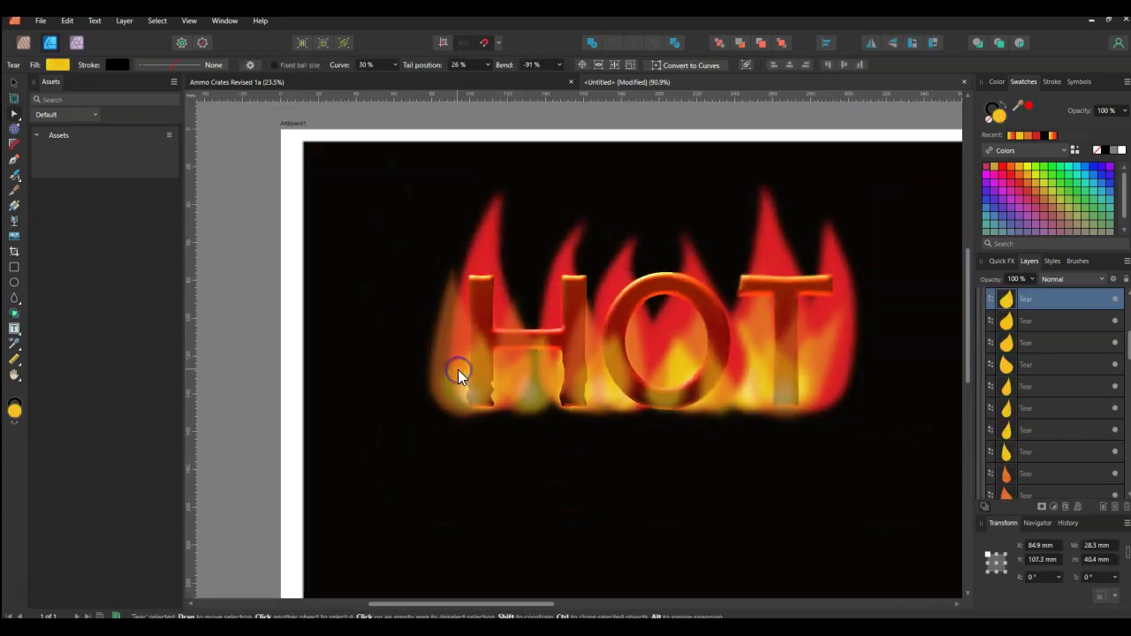
Step: Select the O and add nodes around the lower part of both its inner and outer outlines
{"action": "scroll", "coordinate": [500, 448], "scroll_direction": "down", "scroll_amount": 3}
{"action": "scroll", "coordinate": [521, 424], "scroll_direction": "up", "scroll_amount": 3}
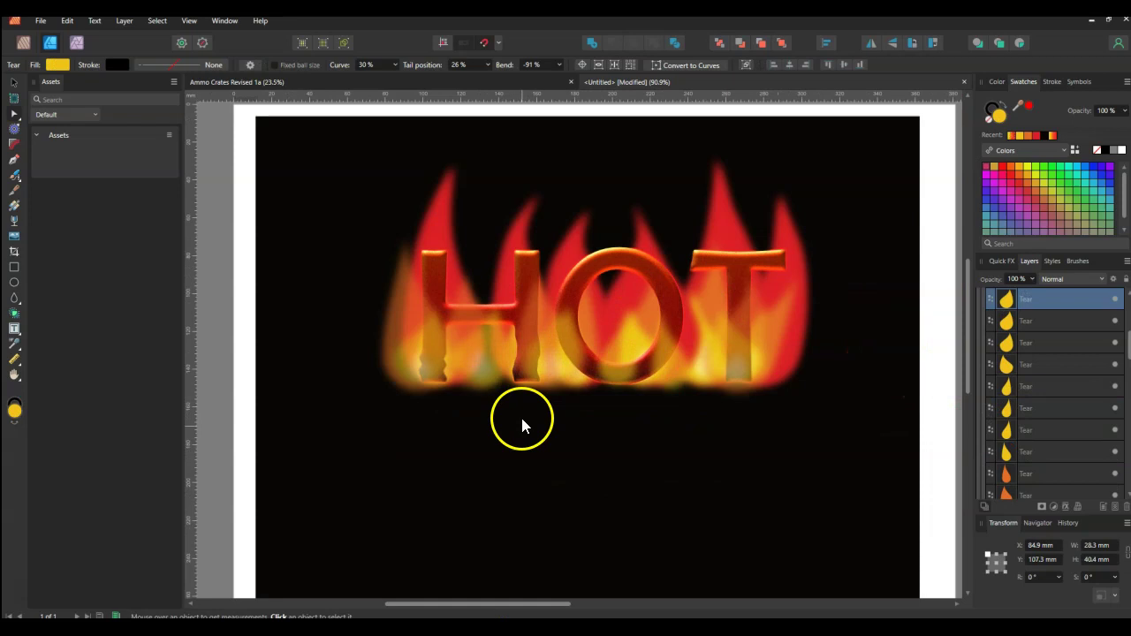
{"action": "scroll", "coordinate": [485, 435], "scroll_direction": "up", "scroll_amount": 3}
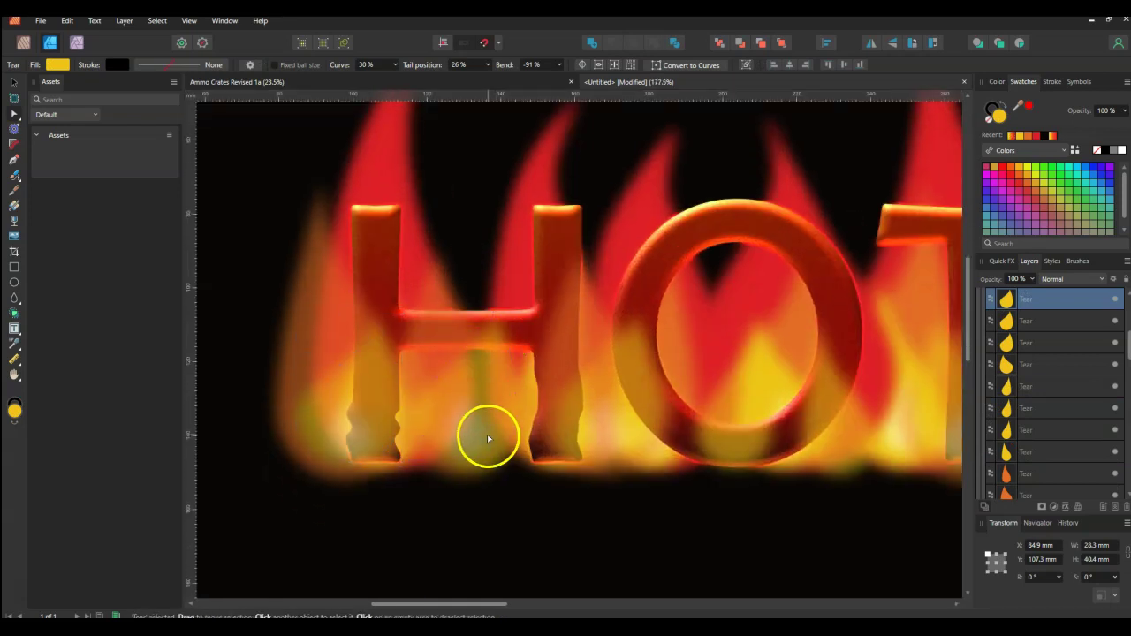
{"action": "scroll", "coordinate": [579, 487], "scroll_direction": "down", "scroll_amount": 3}
{"action": "scroll", "coordinate": [687, 498], "scroll_direction": "up", "scroll_amount": 4}
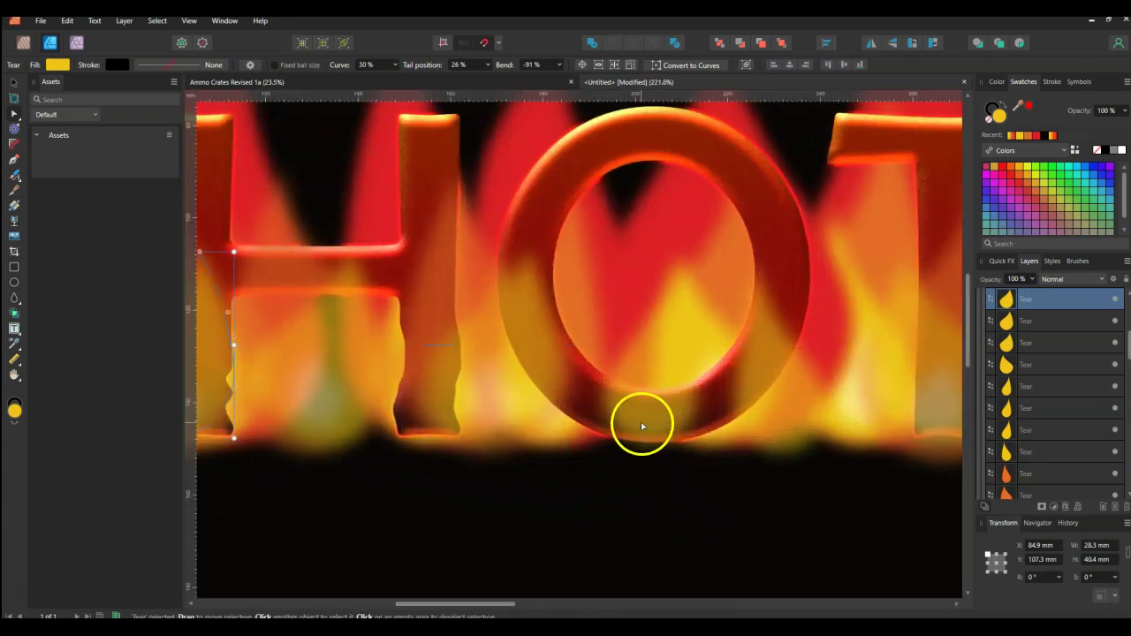
{"action": "key", "text": "a"}
{"action": "left_click", "coordinate": [592, 395]}
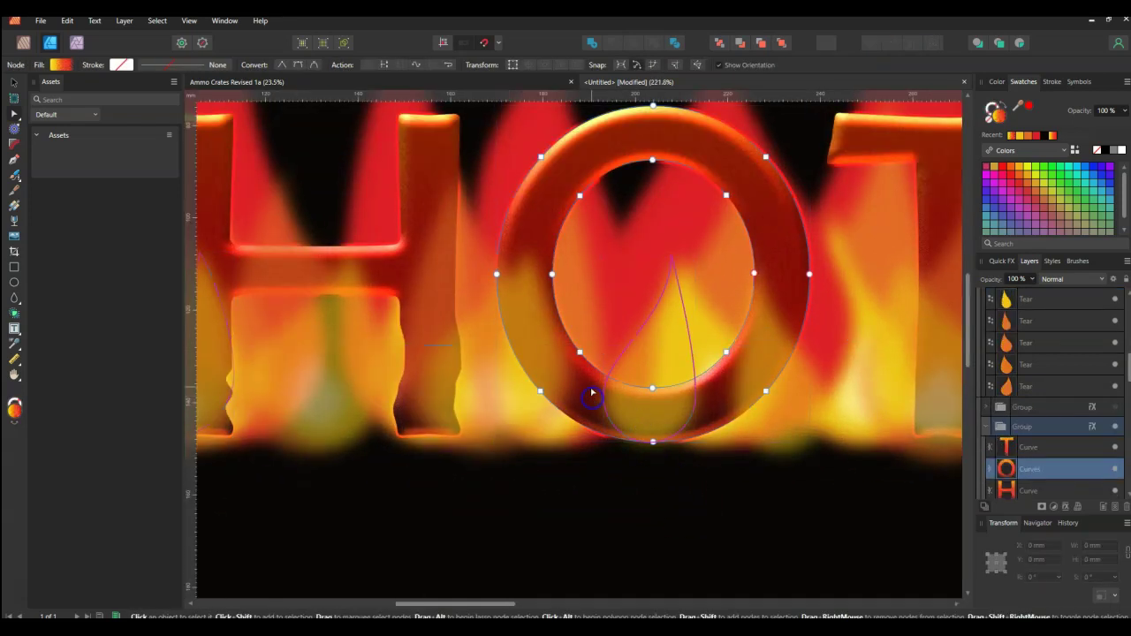
{"action": "left_click", "coordinate": [517, 361]}
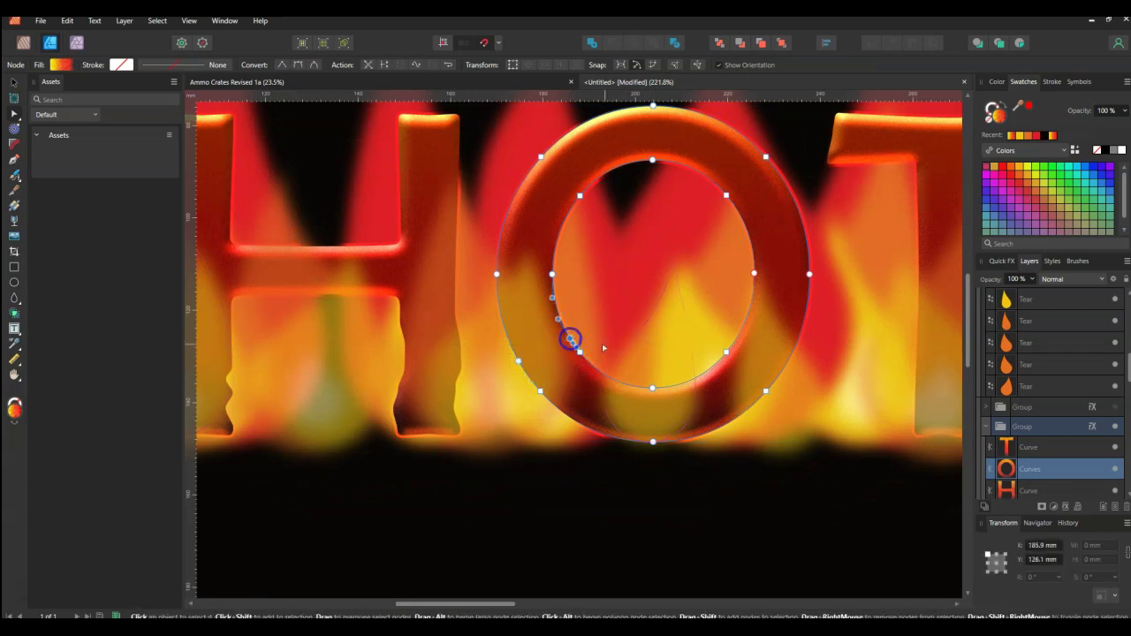
{"action": "left_click", "coordinate": [739, 336]}
{"action": "left_click", "coordinate": [788, 358]}
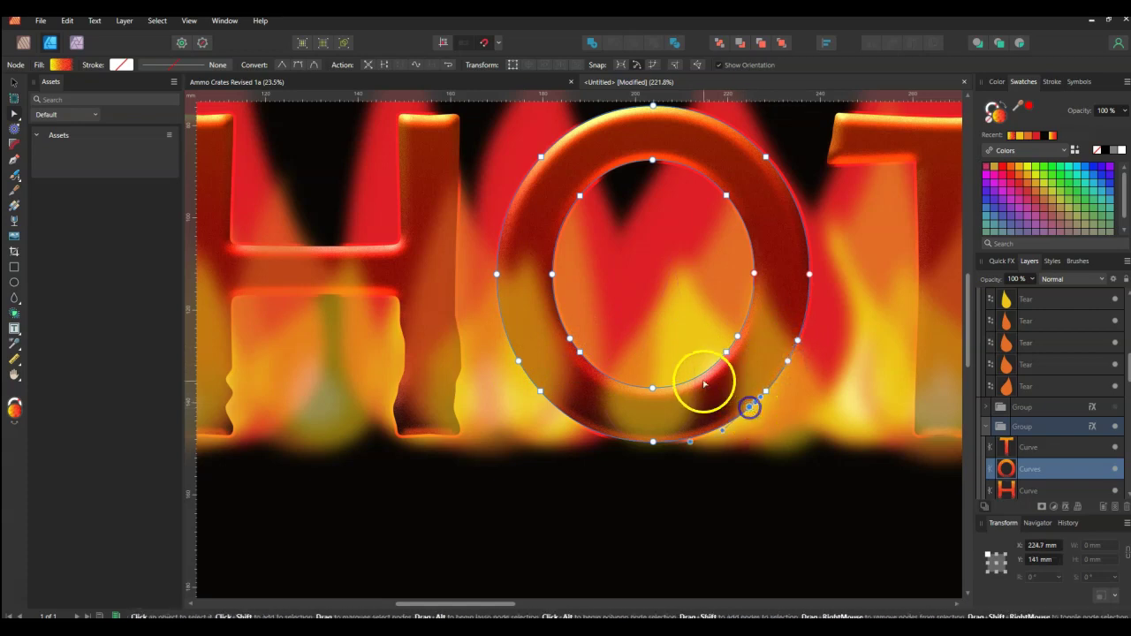
{"action": "left_click", "coordinate": [603, 374]}
{"action": "left_click", "coordinate": [587, 428]}
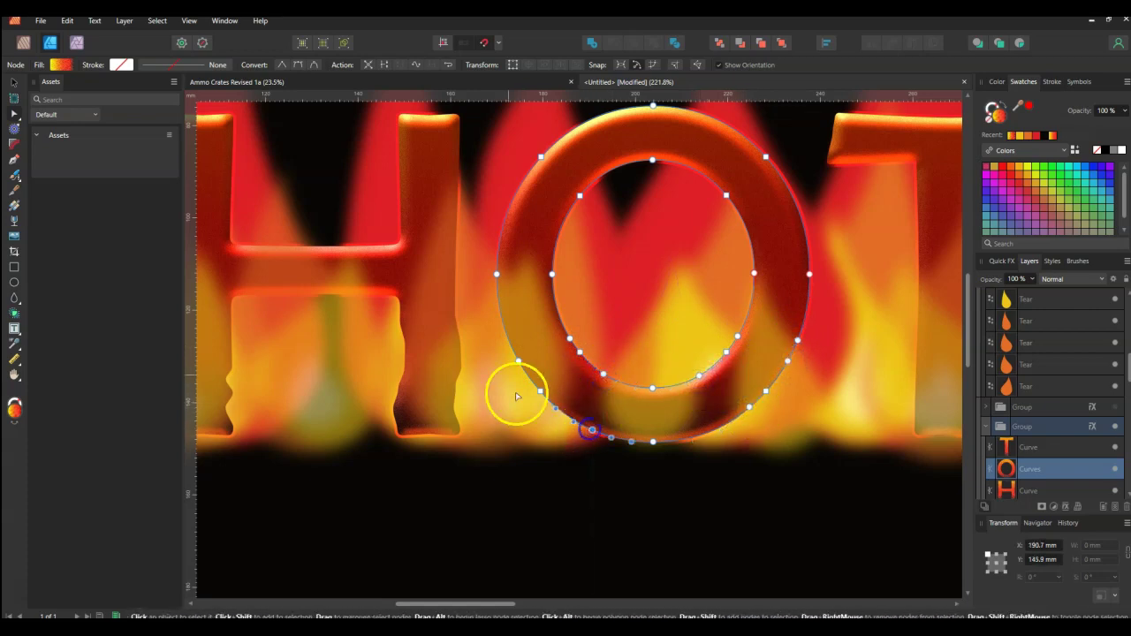
Step: Shift the new nodes on the lower sides of the O's inner and outer outlines slightly left to distort its shape
{"action": "left_click_drag", "start_coordinate": [485, 329], "coordinate": [825, 362]}
{"action": "left_click", "coordinate": [787, 362]}
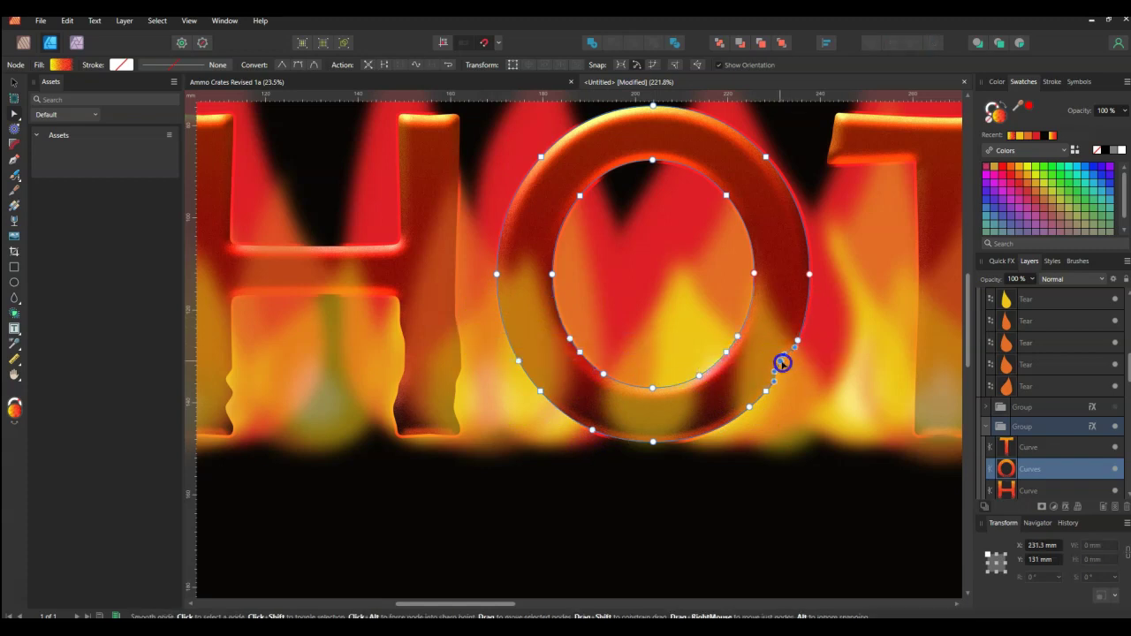
{"action": "left_click_drag", "start_coordinate": [480, 315], "coordinate": [789, 339]}
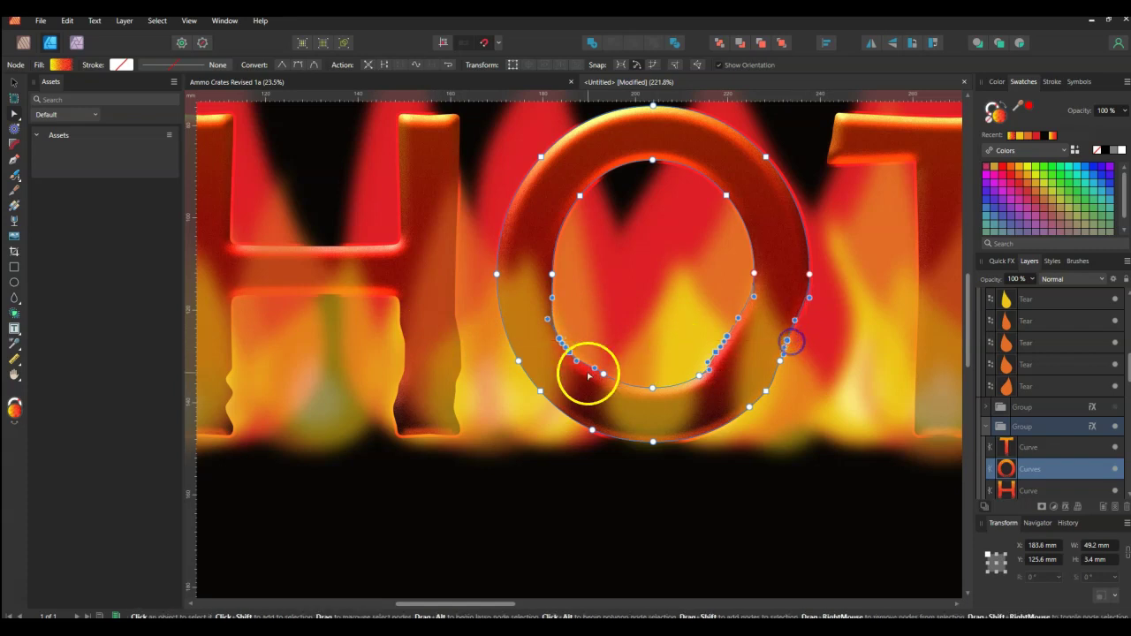
{"action": "left_click", "coordinate": [520, 361]}
{"action": "left_click_drag", "start_coordinate": [517, 363], "coordinate": [512, 361]}
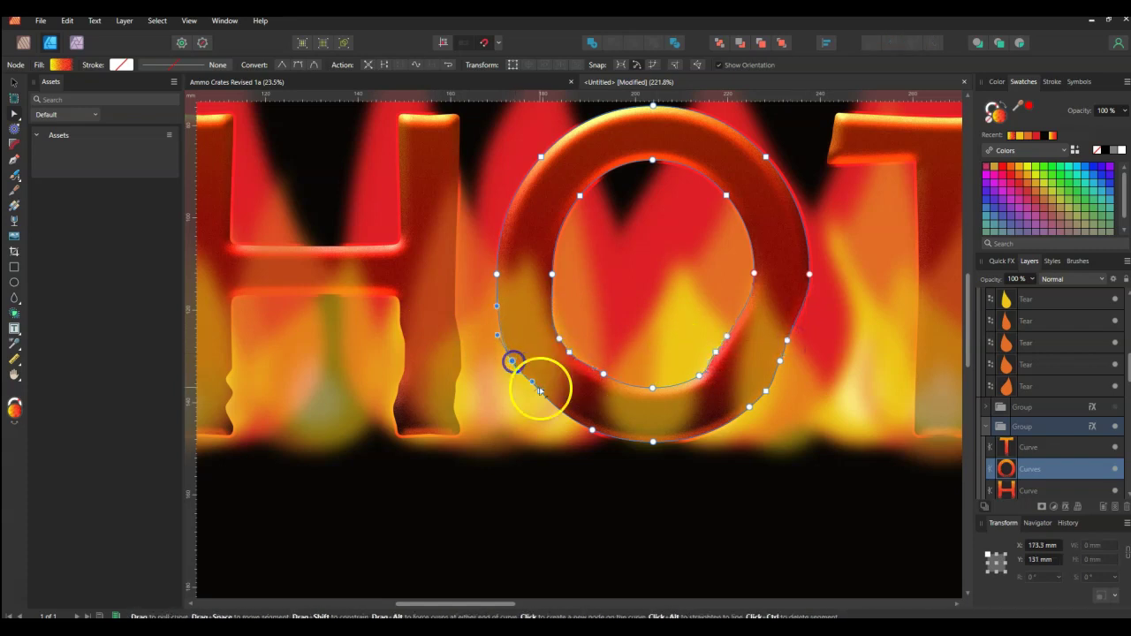
Step: Add a node on the O's lower left outer edge and pull its bottom outline into irregular, melted-looking bumps
{"action": "scroll", "coordinate": [561, 413], "scroll_direction": "up", "scroll_amount": 3}
{"action": "left_click", "coordinate": [562, 414]}
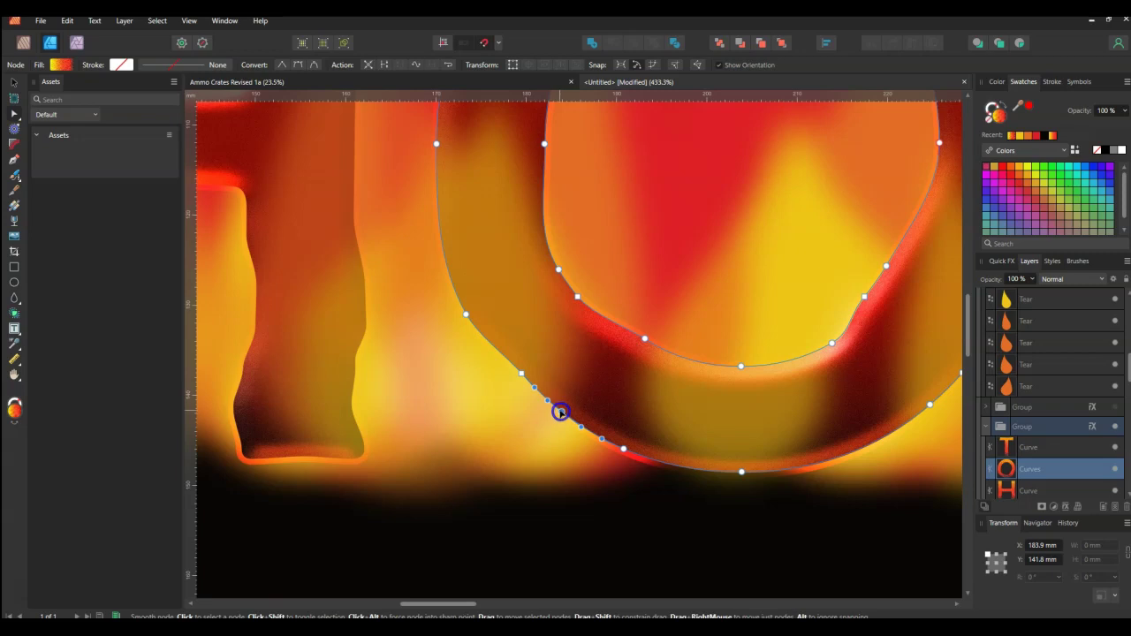
{"action": "scroll", "coordinate": [634, 417], "scroll_direction": "down", "scroll_amount": 2}
{"action": "scroll", "coordinate": [785, 424], "scroll_direction": "up", "scroll_amount": 2}
{"action": "left_click_drag", "start_coordinate": [843, 403], "coordinate": [770, 444]}
{"action": "scroll", "coordinate": [770, 441], "scroll_direction": "down", "scroll_amount": 3}
{"action": "left_click", "coordinate": [826, 485]}
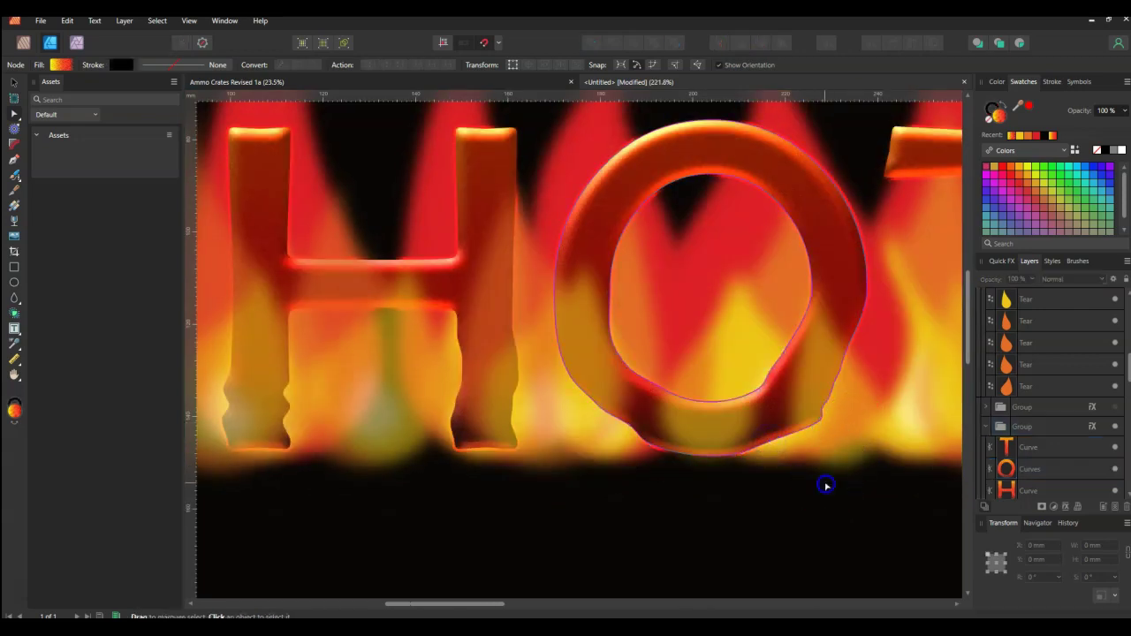
Step: Deepen the waves at the foot of the H's right stem by shifting one node row left and the one below right
{"action": "scroll", "coordinate": [826, 485], "scroll_direction": "down", "scroll_amount": 4}
{"action": "left_click_drag", "start_coordinate": [479, 608], "coordinate": [555, 608]}
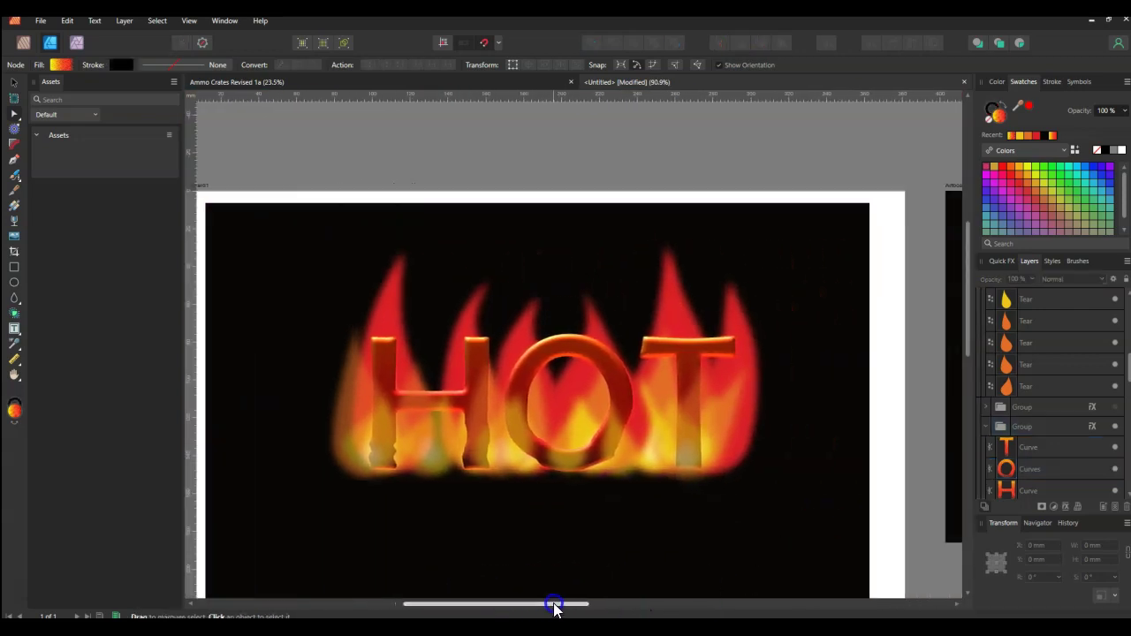
{"action": "scroll", "coordinate": [502, 496], "scroll_direction": "up", "scroll_amount": 5}
{"action": "left_click", "coordinate": [478, 458]}
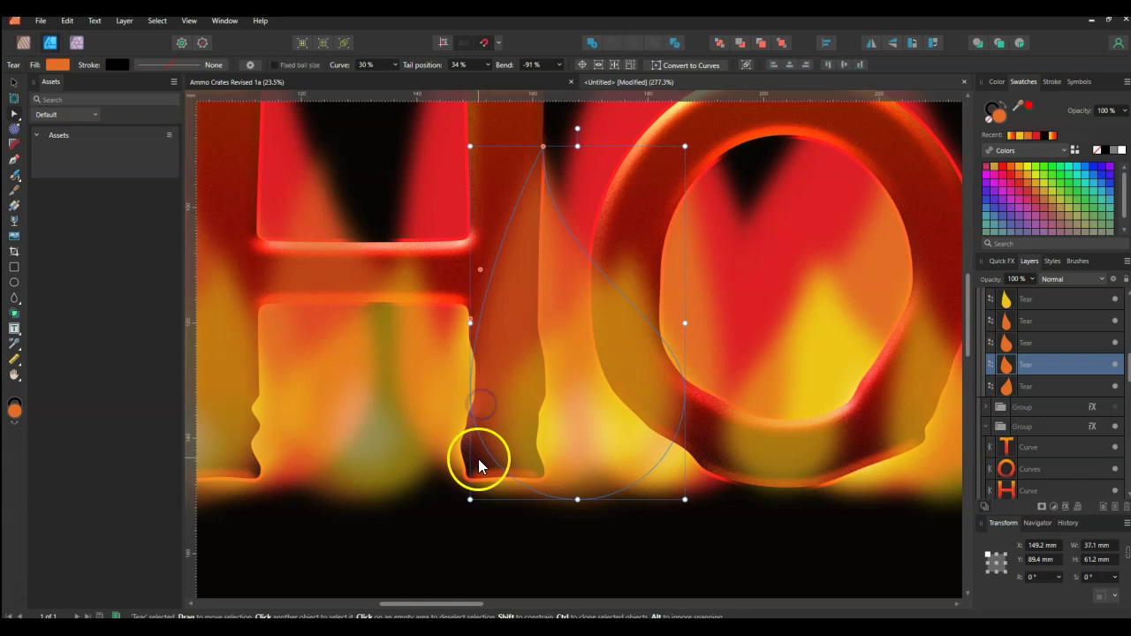
{"action": "scroll", "coordinate": [470, 424], "scroll_direction": "up", "scroll_amount": 2}
{"action": "mouse_move", "coordinate": [571, 431]}
{"action": "left_mouse_down"}
{"action": "mouse_move", "coordinate": [606, 429]}
{"action": "mouse_move", "coordinate": [569, 414]}
{"action": "left_mouse_up"}
{"action": "left_click_drag", "start_coordinate": [435, 446], "coordinate": [629, 487]}
{"action": "left_click_drag", "start_coordinate": [575, 458], "coordinate": [594, 459]}
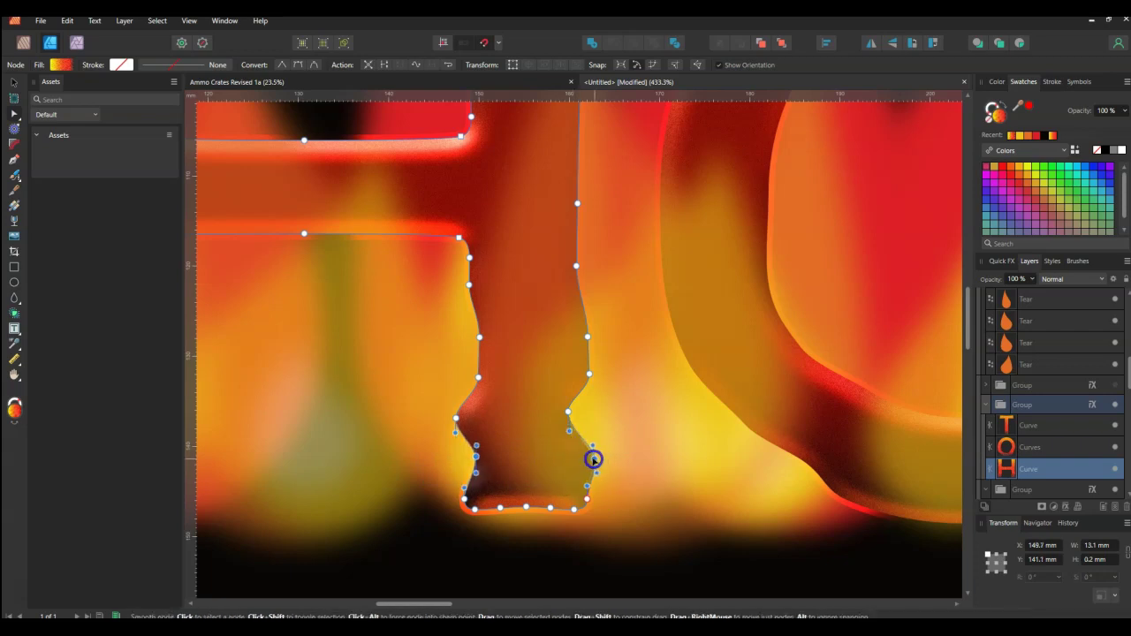
{"action": "scroll", "coordinate": [593, 457], "scroll_direction": "down", "scroll_amount": 3}
{"action": "left_click", "coordinate": [596, 543]}
{"action": "scroll", "coordinate": [596, 543], "scroll_direction": "down", "scroll_amount": 2}
{"action": "left_click", "coordinate": [754, 535]}
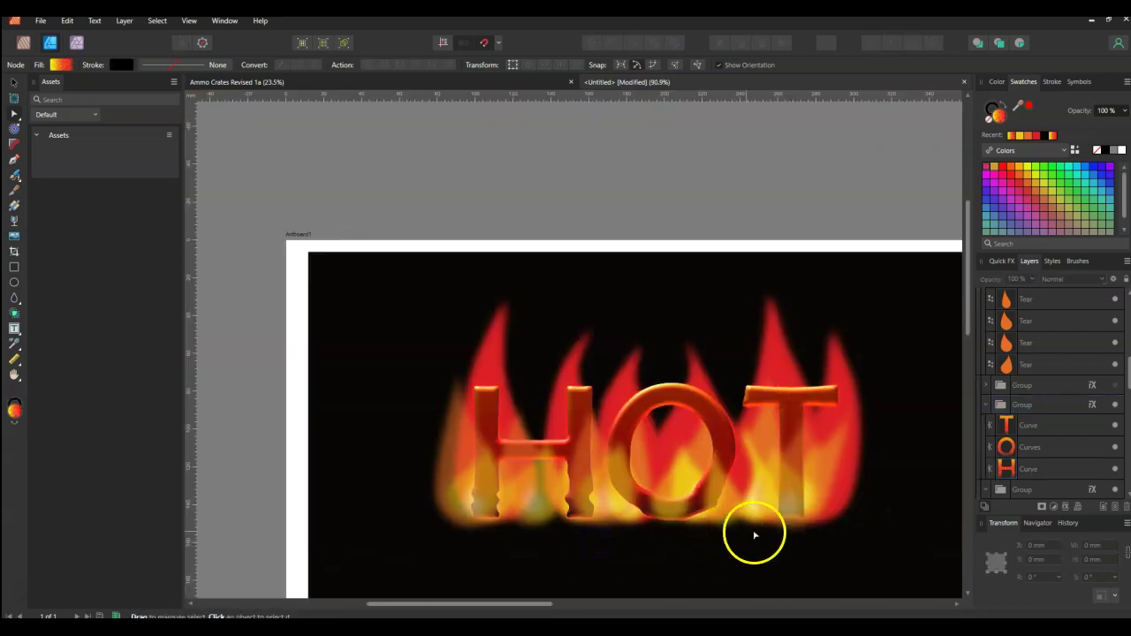
Step: Select the T and add three rows of nodes along both sides of its stem near the foot
{"action": "scroll", "coordinate": [861, 512], "scroll_direction": "up", "scroll_amount": 3}
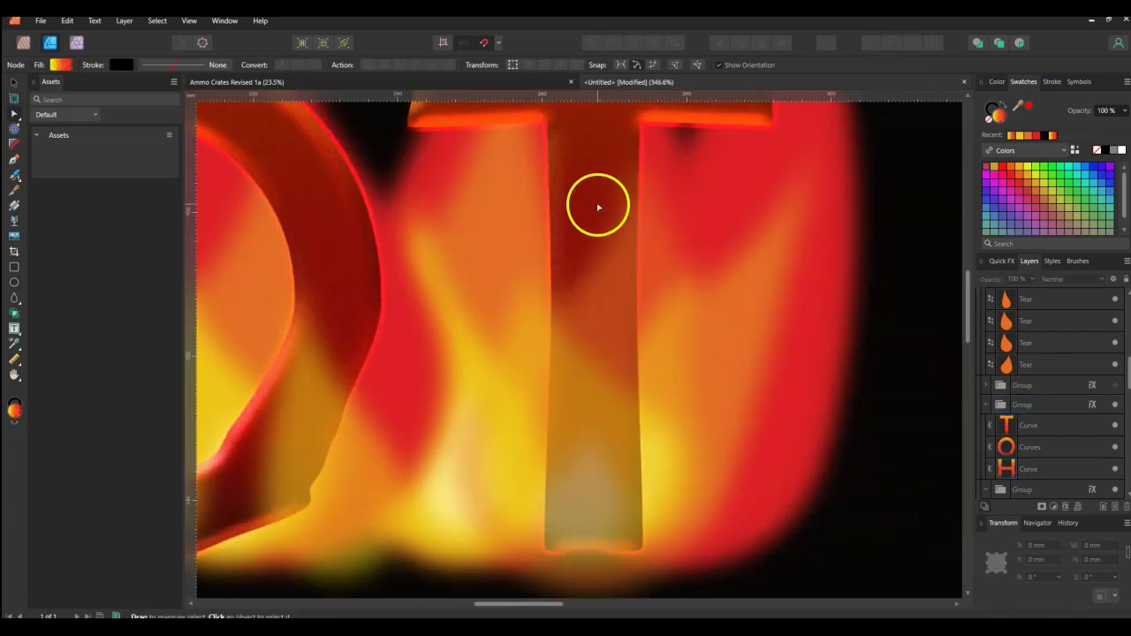
{"action": "scroll", "coordinate": [598, 207], "scroll_direction": "down", "scroll_amount": 2}
{"action": "left_click", "coordinate": [601, 168]}
{"action": "scroll", "coordinate": [593, 348], "scroll_direction": "up", "scroll_amount": 2}
{"action": "left_click", "coordinate": [544, 342]}
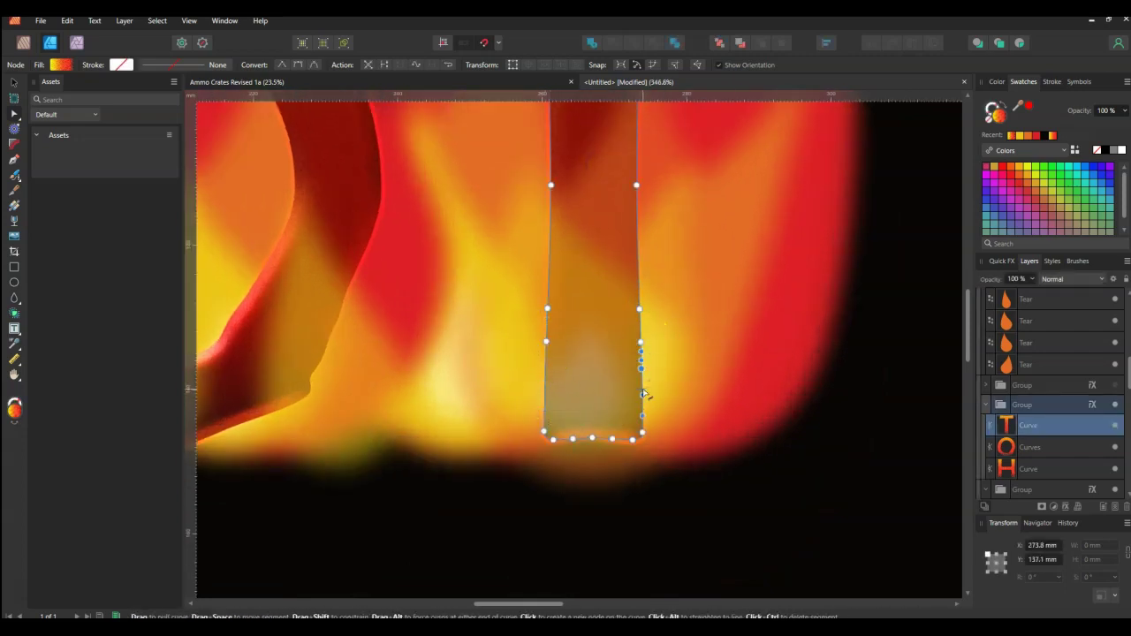
{"action": "left_click", "coordinate": [546, 366]}
{"action": "left_click", "coordinate": [546, 385]}
Step: Bend the foot of the T's stem by shifting its upper new node row left and its lowest new row right
{"action": "left_click_drag", "start_coordinate": [530, 338], "coordinate": [660, 347]}
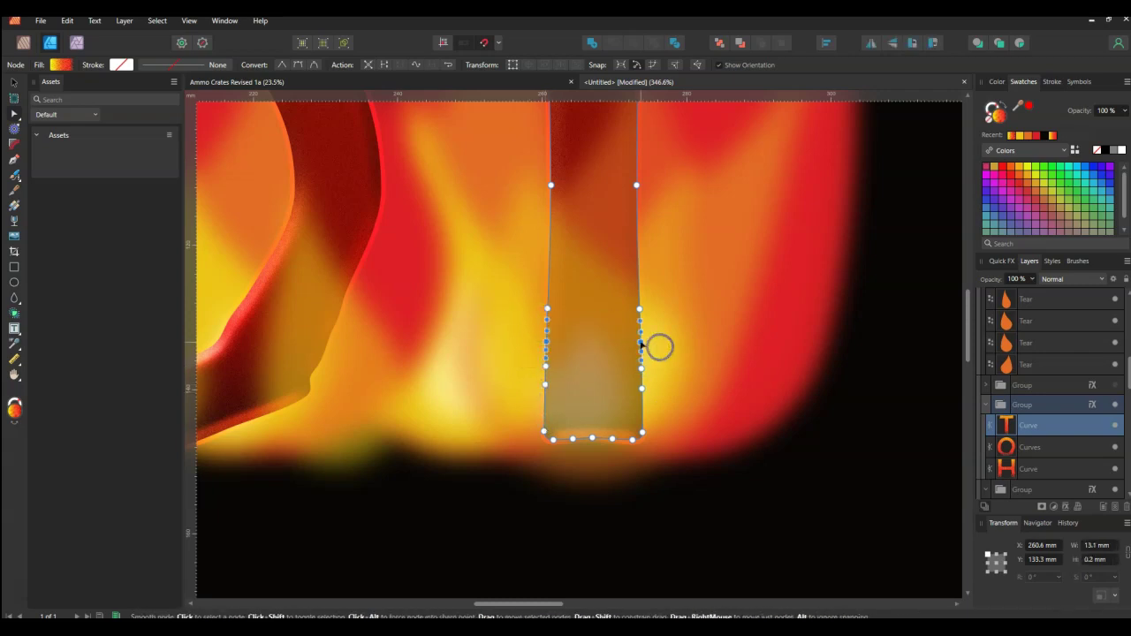
{"action": "left_click", "coordinate": [643, 392]}
{"action": "left_click_drag", "start_coordinate": [510, 380], "coordinate": [592, 403]}
{"action": "left_click", "coordinate": [642, 391]}
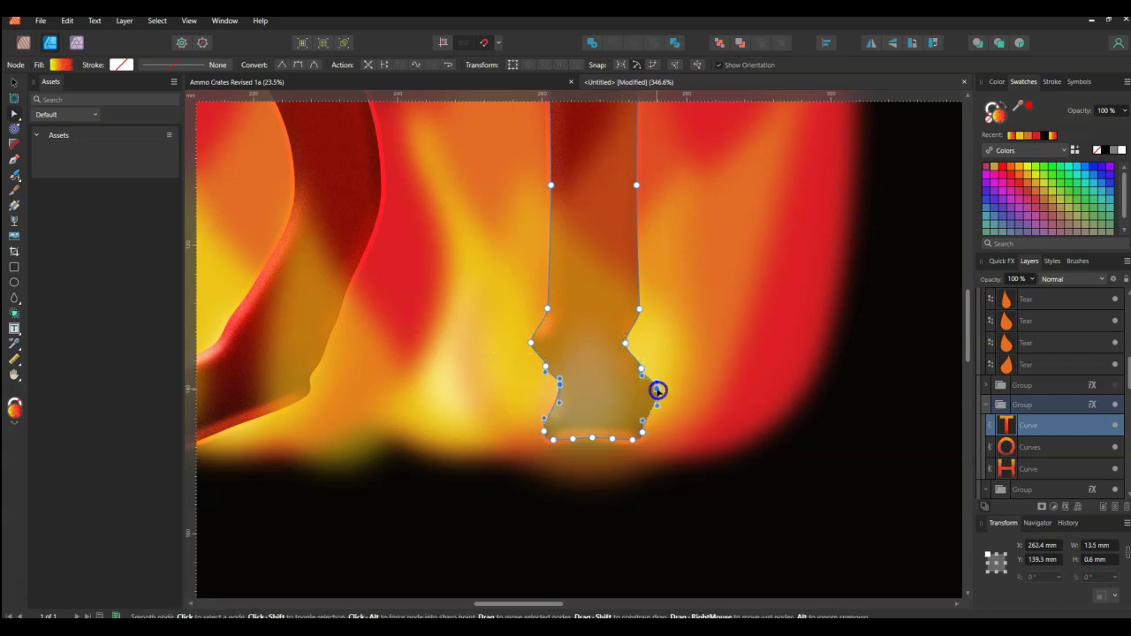
Step: Add two more node pairs higher on the T's stem and shift the lower pair about 1.4 mm left
{"action": "scroll", "coordinate": [655, 391], "scroll_direction": "down", "scroll_amount": 5}
{"action": "scroll", "coordinate": [653, 354], "scroll_direction": "up", "scroll_amount": 3}
{"action": "scroll", "coordinate": [646, 336], "scroll_direction": "up", "scroll_amount": 2}
{"action": "left_click", "coordinate": [651, 323]}
{"action": "left_click", "coordinate": [560, 324]}
{"action": "left_click", "coordinate": [563, 288]}
{"action": "left_click", "coordinate": [648, 286]}
{"action": "left_click_drag", "start_coordinate": [681, 320], "coordinate": [527, 340]}
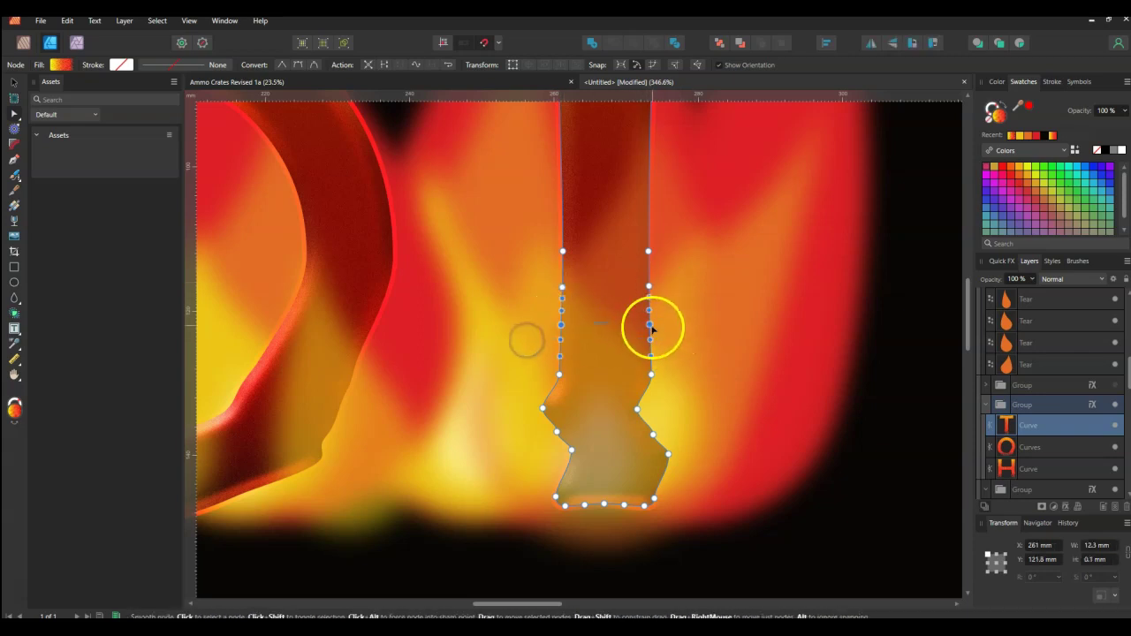
{"action": "scroll", "coordinate": [598, 347], "scroll_direction": "down", "scroll_amount": 2}
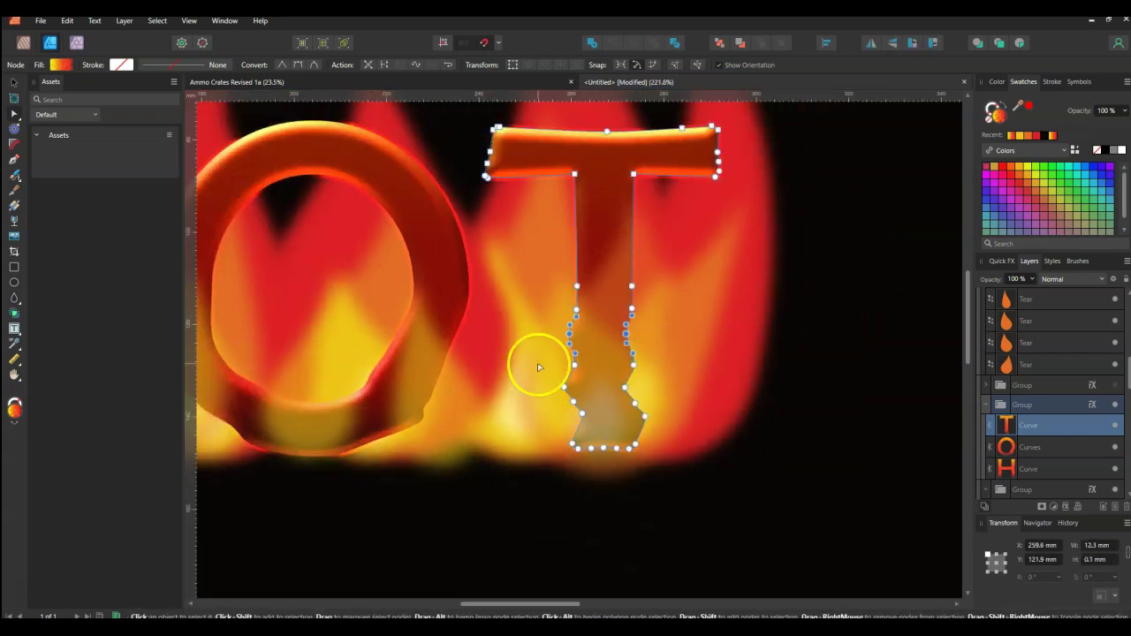
Step: Cut a narrow horizontal sliver into the left edge of the T's foot with the Knife tool
{"action": "scroll", "coordinate": [548, 416], "scroll_direction": "up", "scroll_amount": 5}
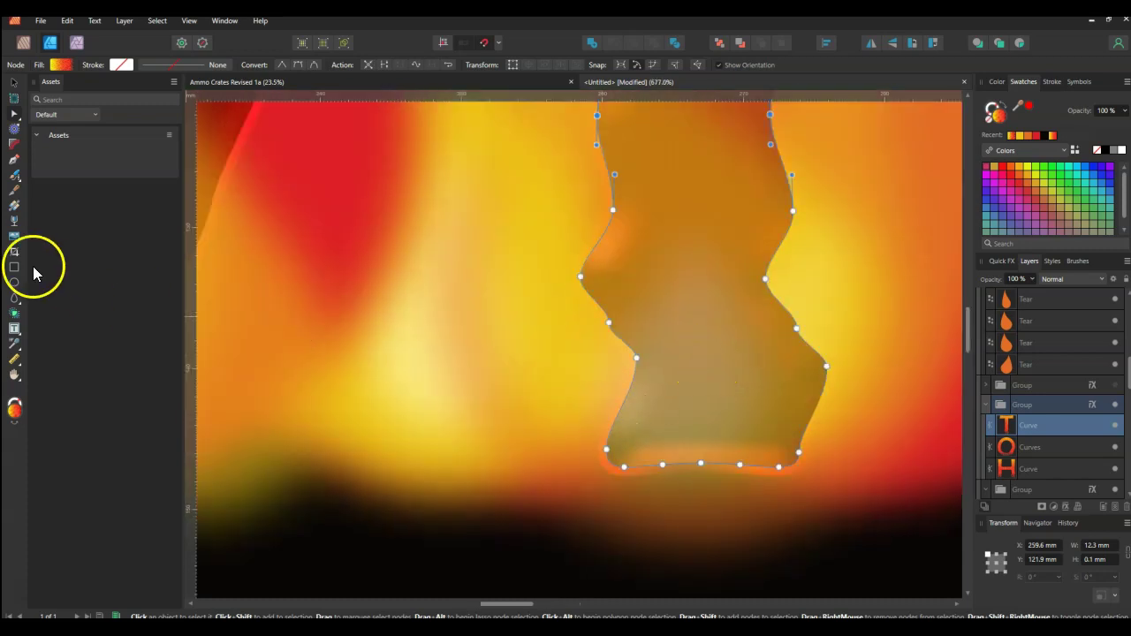
{"action": "left_click", "coordinate": [14, 191]}
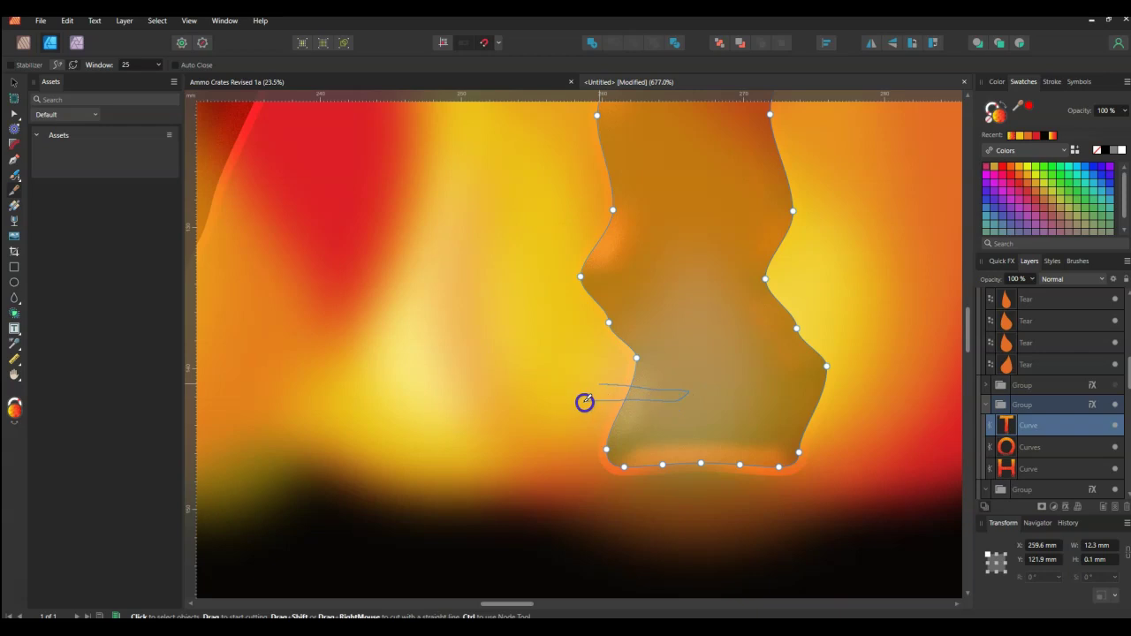
{"action": "left_click_drag", "start_coordinate": [584, 402], "coordinate": [584, 401]}
{"action": "left_click", "coordinate": [12, 84]}
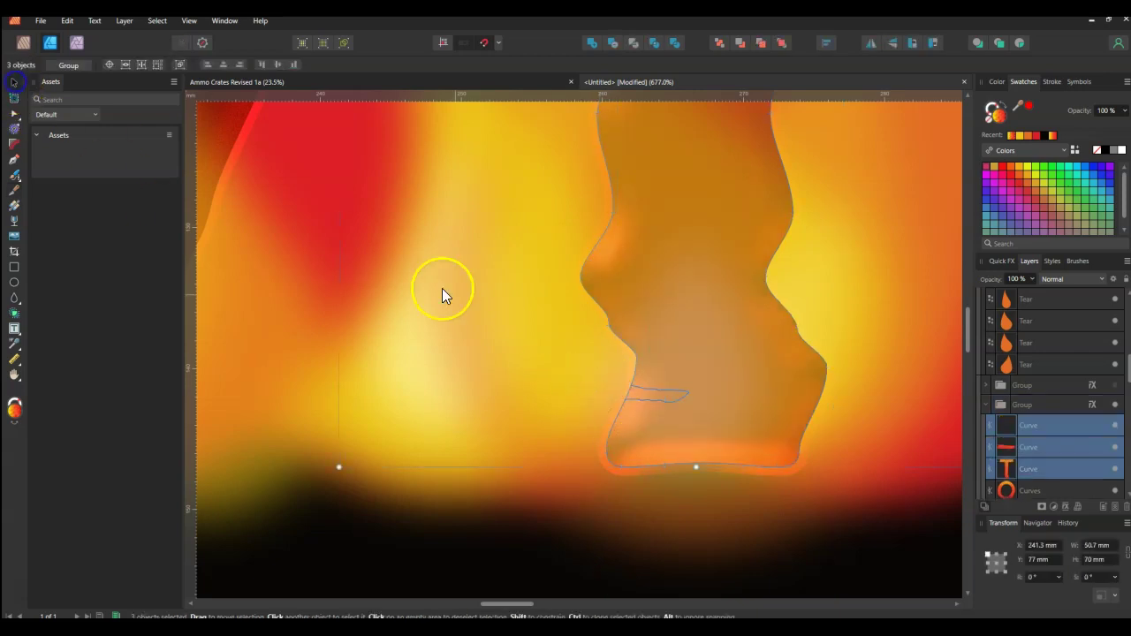
Step: Find the sliver cut from the T's foot in the lettering group and delete it
{"action": "left_click", "coordinate": [628, 392]}
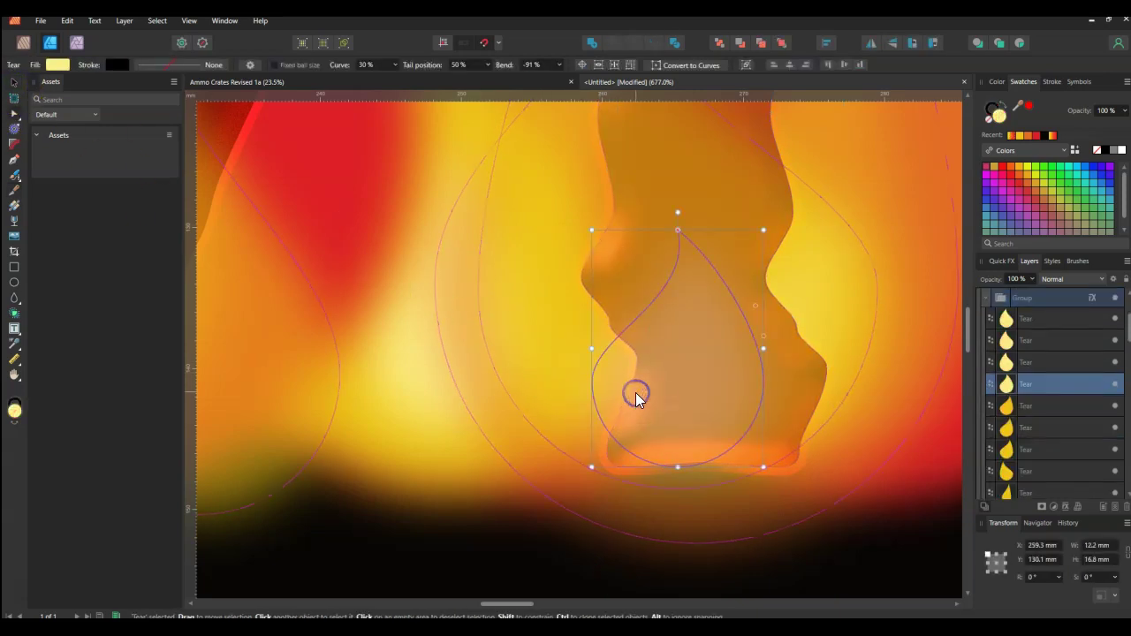
{"action": "scroll", "coordinate": [1025, 384], "scroll_direction": "down", "scroll_amount": 5}
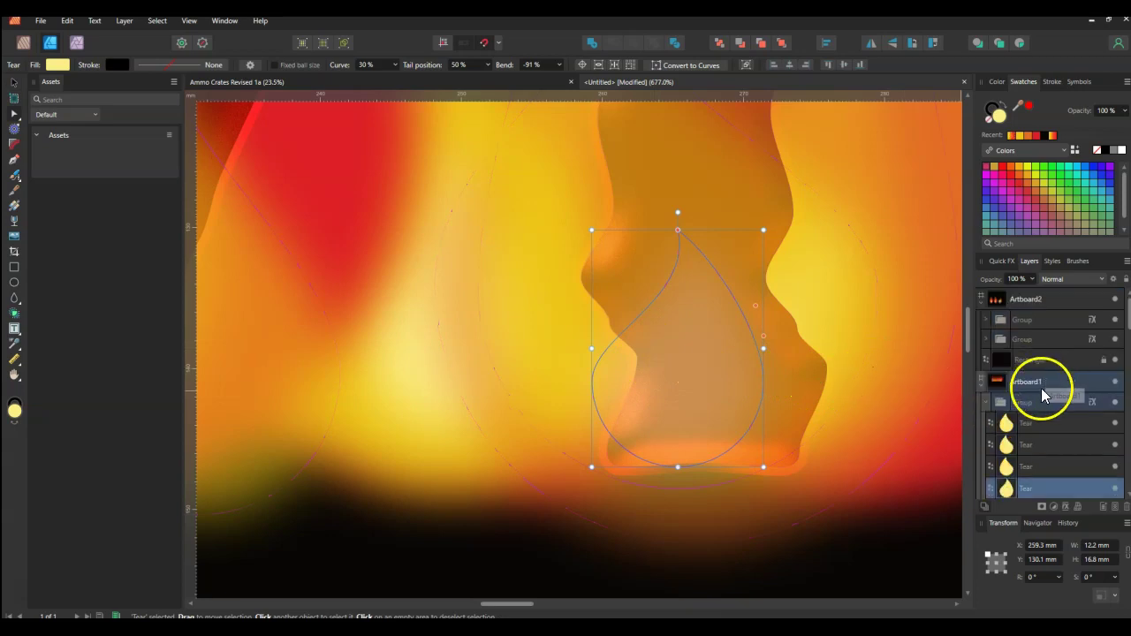
{"action": "scroll", "coordinate": [1040, 388], "scroll_direction": "down", "scroll_amount": 3}
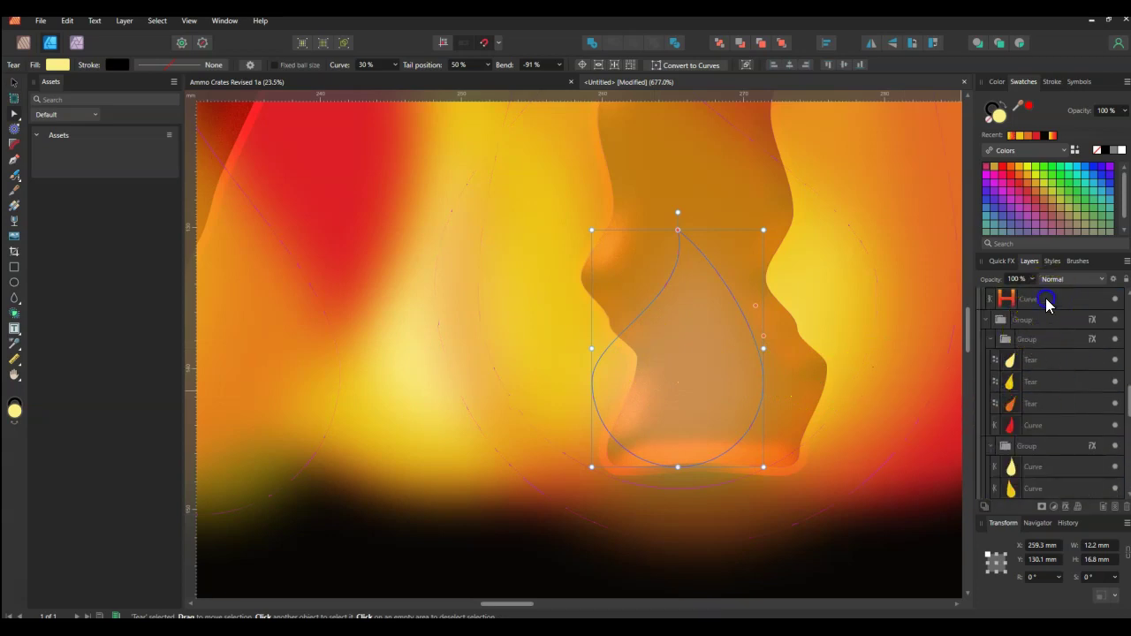
{"action": "scroll", "coordinate": [1046, 335], "scroll_direction": "up", "scroll_amount": 3}
{"action": "left_click", "coordinate": [1035, 399]}
{"action": "key", "text": "a"}
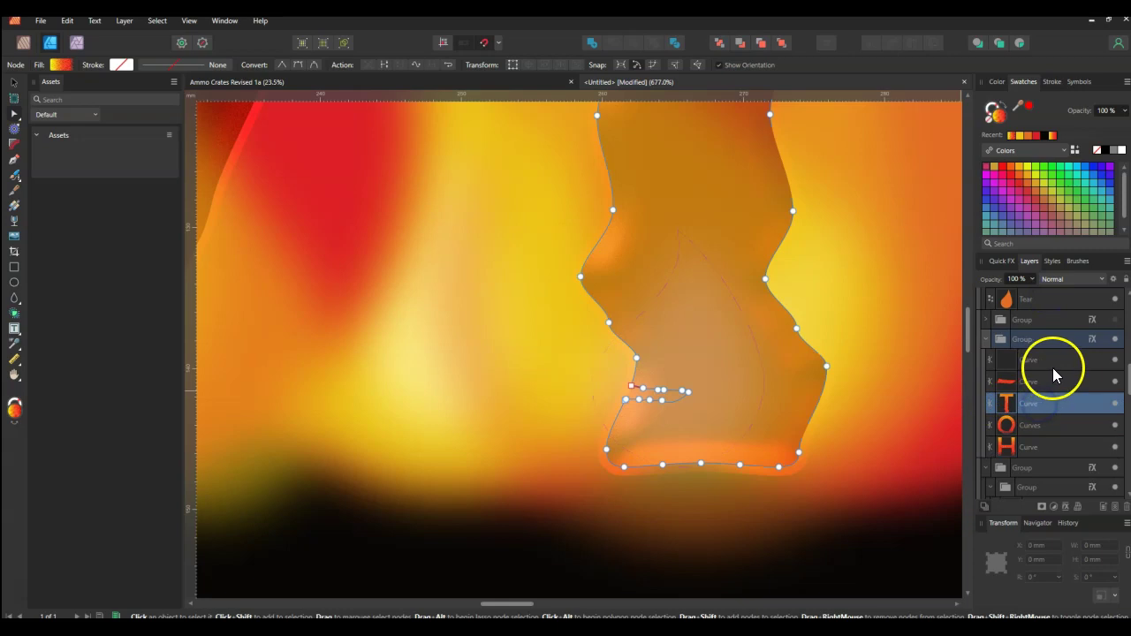
{"action": "left_click", "coordinate": [1126, 506]}
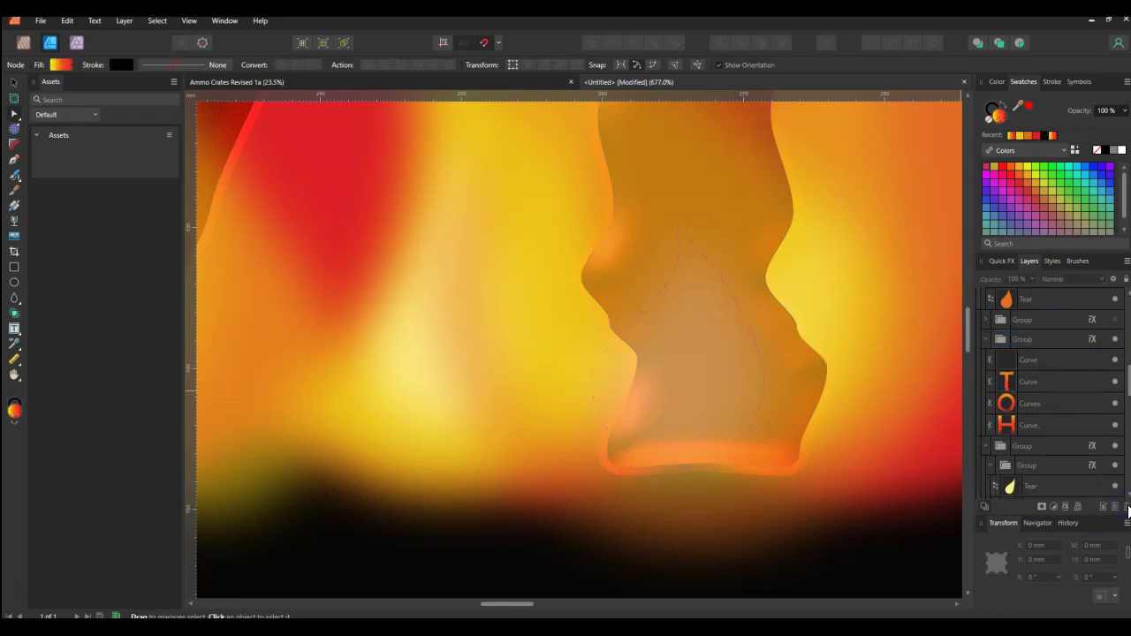
Step: Examine the notched foot of the T up close and the whole HOT lettering within the flames
{"action": "scroll", "coordinate": [770, 443], "scroll_direction": "down", "scroll_amount": 5}
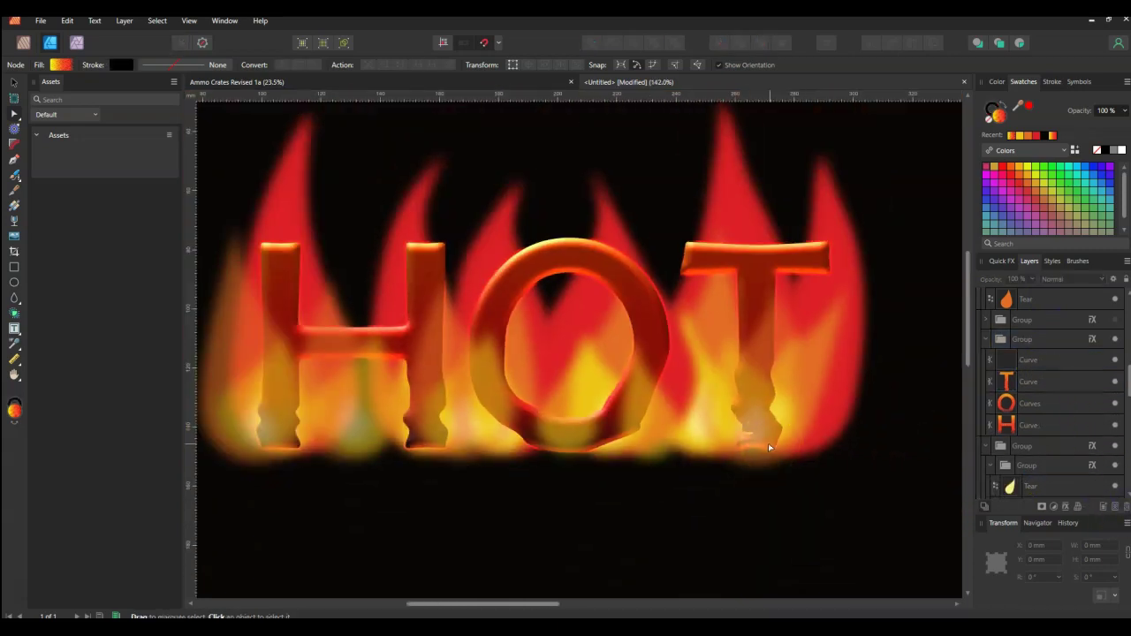
{"action": "scroll", "coordinate": [771, 447], "scroll_direction": "up", "scroll_amount": 3}
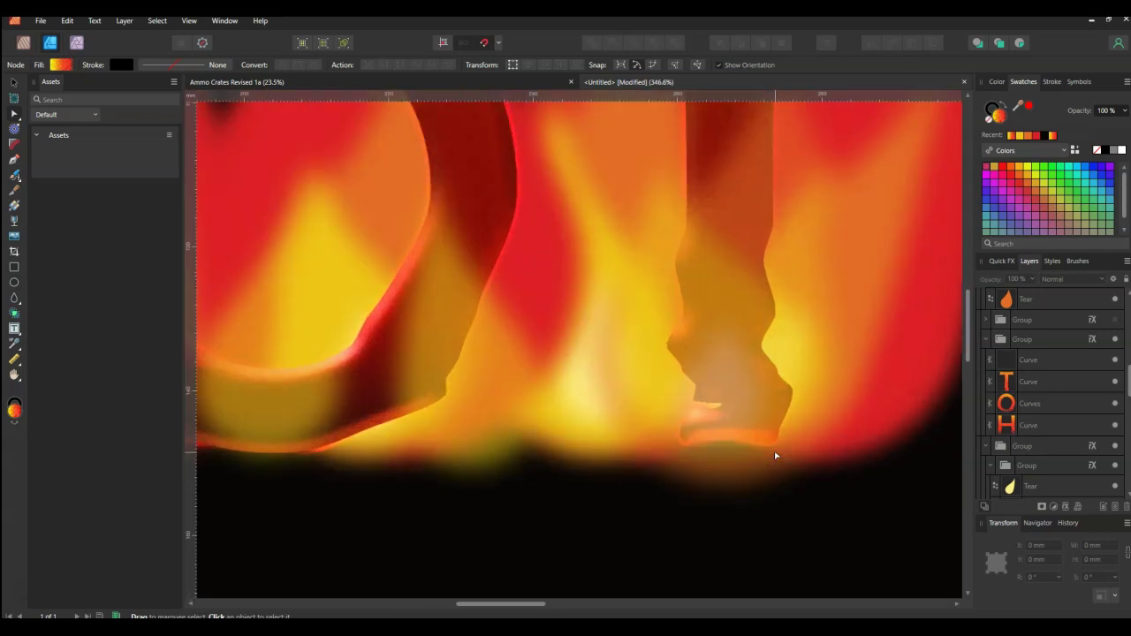
{"action": "scroll", "coordinate": [775, 455], "scroll_direction": "down", "scroll_amount": 4}
{"action": "scroll", "coordinate": [724, 456], "scroll_direction": "up", "scroll_amount": 1}
{"action": "scroll", "coordinate": [683, 455], "scroll_direction": "down", "scroll_amount": 1}
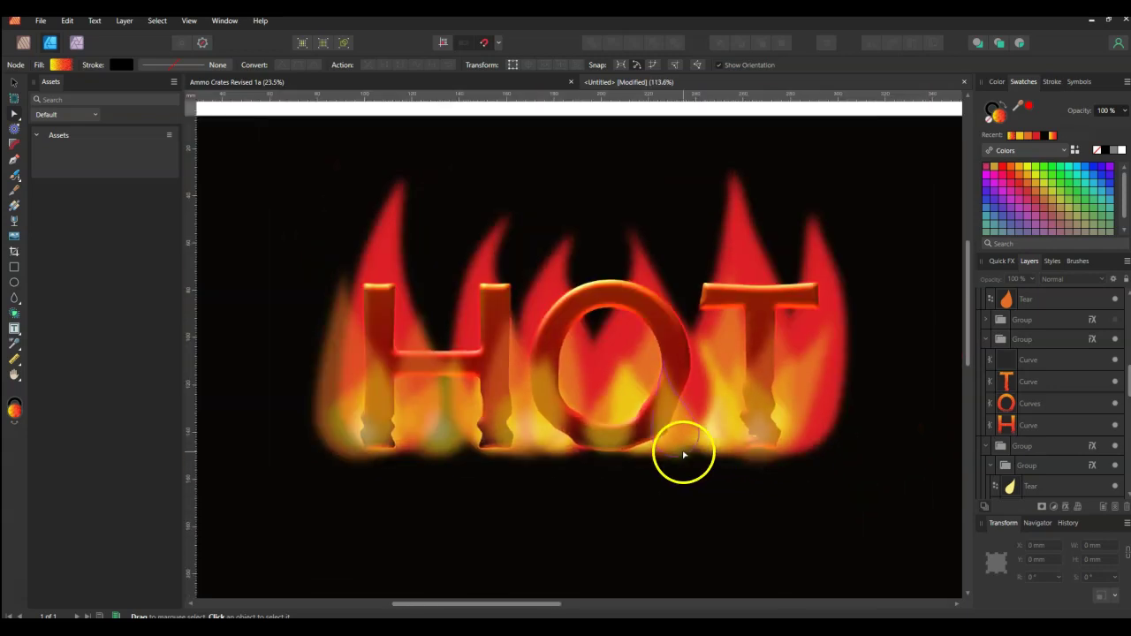
{"action": "scroll", "coordinate": [563, 462], "scroll_direction": "up", "scroll_amount": 2}
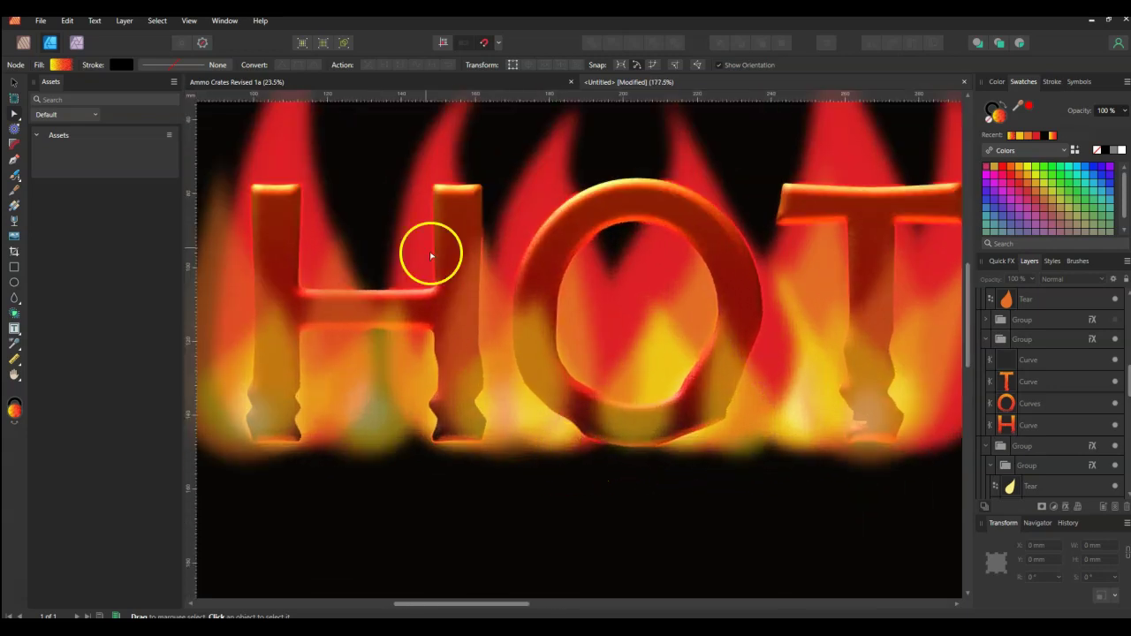
{"action": "scroll", "coordinate": [411, 209], "scroll_direction": "down", "scroll_amount": 2}
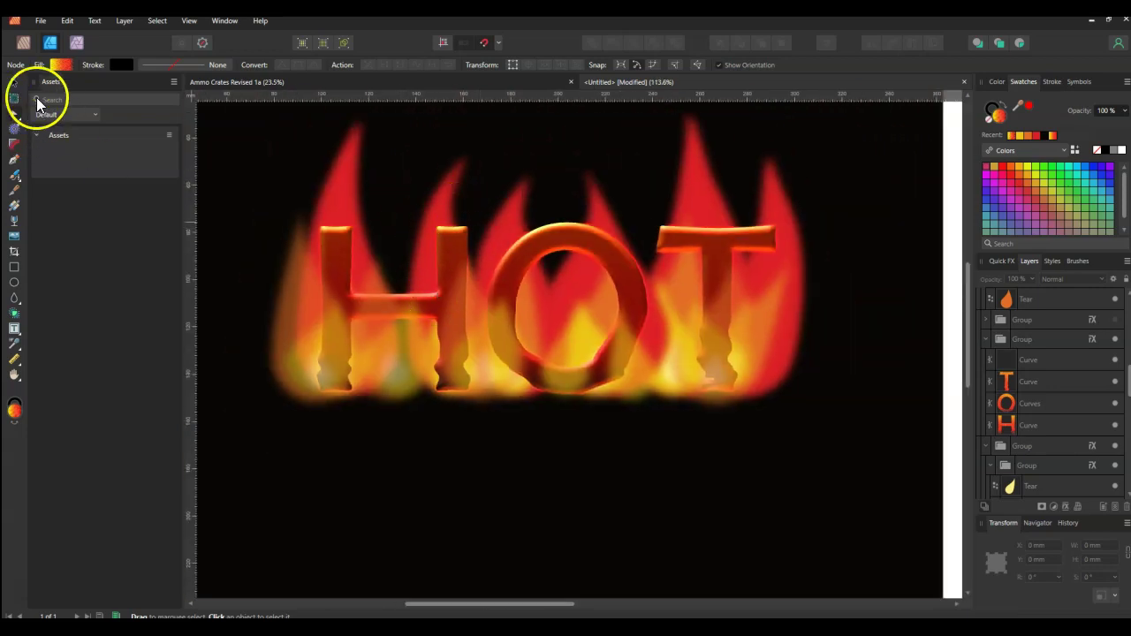
Step: Duplicate one yellow and one orange tear from the translucent front flames and place the copies over the top of the T
{"action": "key", "text": "v"}
{"action": "left_click", "coordinate": [676, 354]}
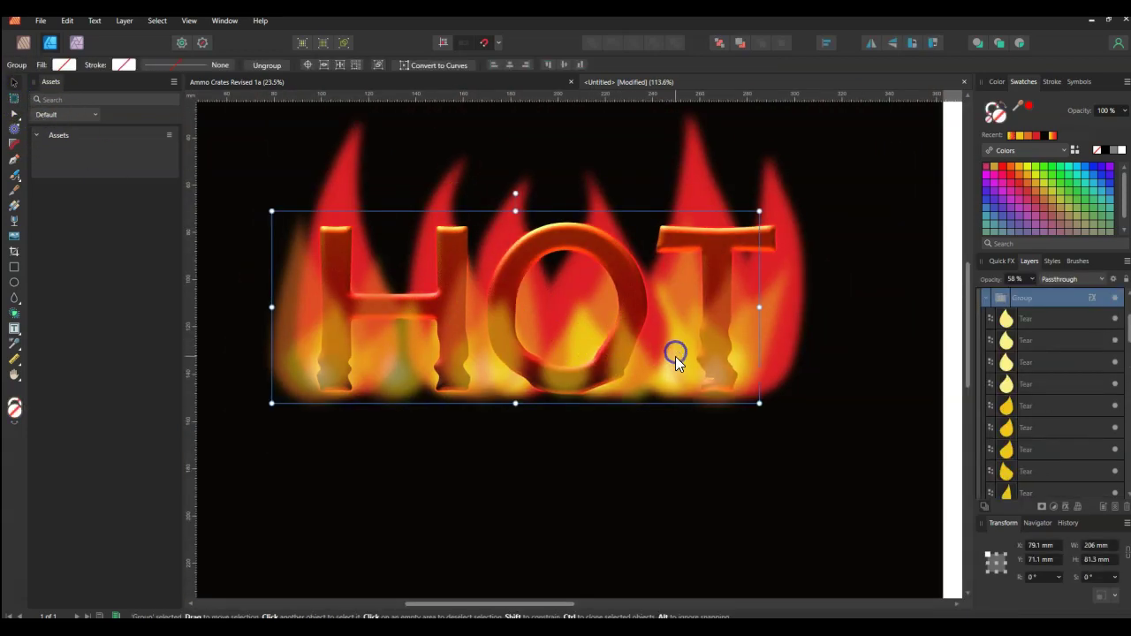
{"action": "double_click", "coordinate": [675, 356]}
{"action": "left_click", "coordinate": [1029, 386]}
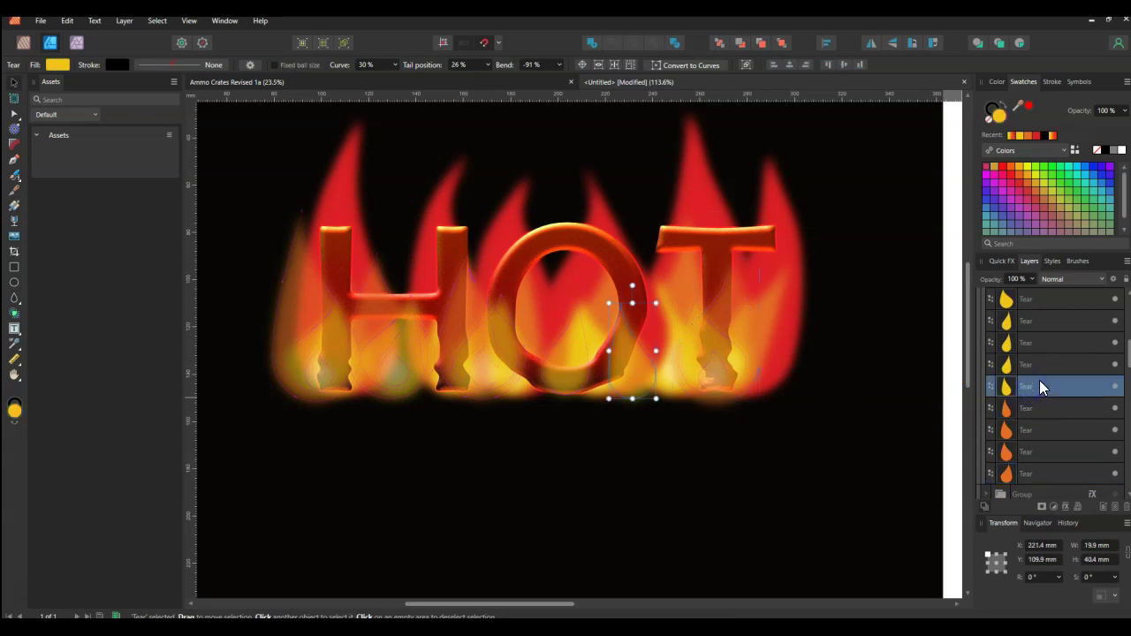
{"action": "left_click", "coordinate": [1045, 413], "text": "ctrl"}
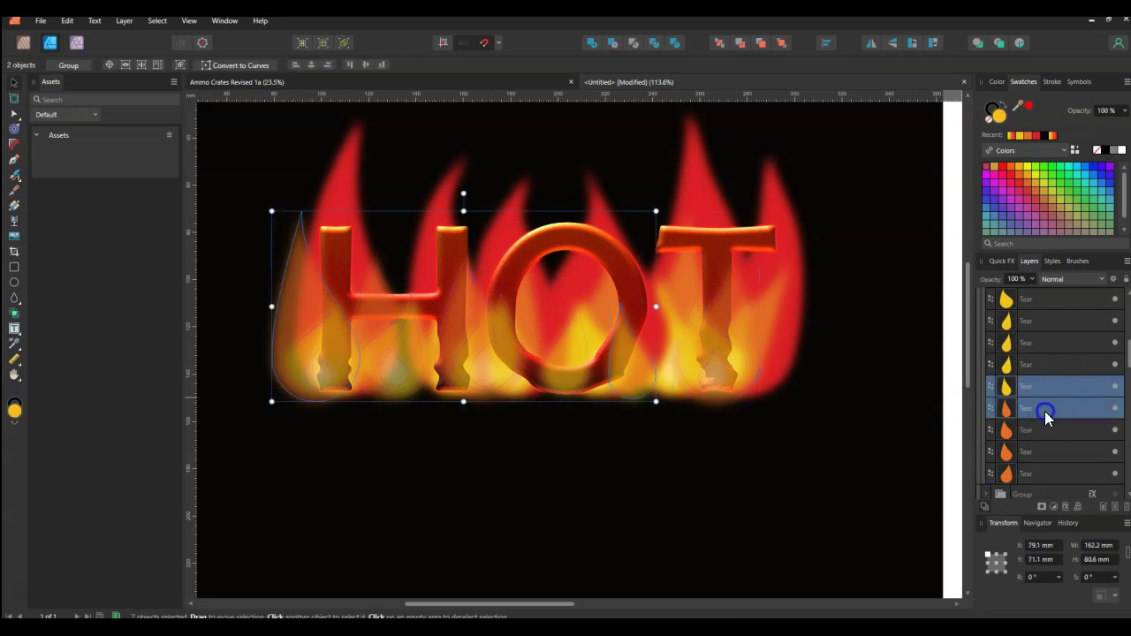
{"action": "left_click", "coordinate": [1044, 413], "text": "ctrl"}
{"action": "scroll", "coordinate": [1038, 416], "scroll_direction": "down", "scroll_amount": 3}
{"action": "left_click", "coordinate": [1047, 321], "text": "ctrl"}
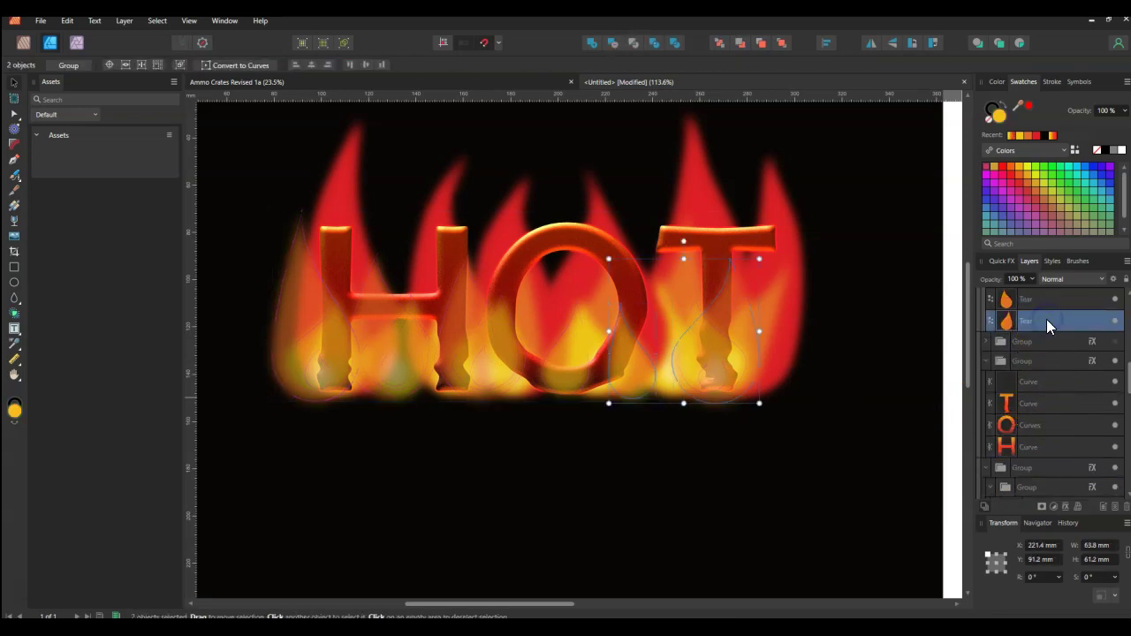
{"action": "left_click_drag", "start_coordinate": [724, 359], "coordinate": [757, 209]}
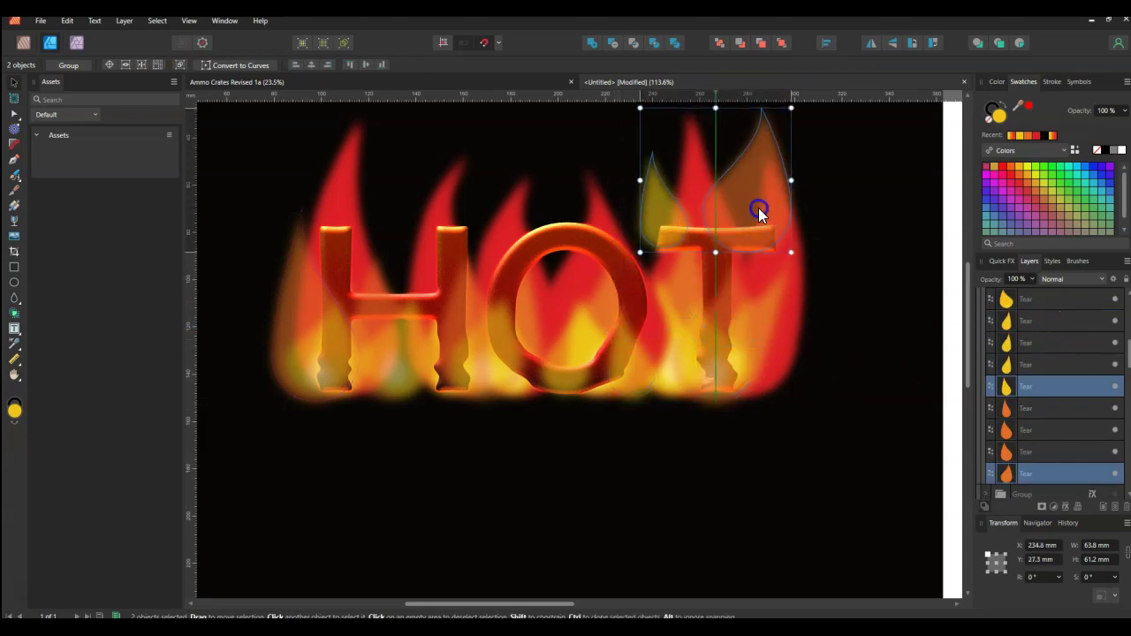
Step: Shrink the yellow flame copy to about 6.7 × 22.7 mm and place it at the left end of the T's crossbar
{"action": "left_click", "coordinate": [673, 221]}
{"action": "scroll", "coordinate": [679, 214], "scroll_direction": "up", "scroll_amount": 3}
{"action": "scroll", "coordinate": [698, 208], "scroll_direction": "up", "scroll_amount": 2}
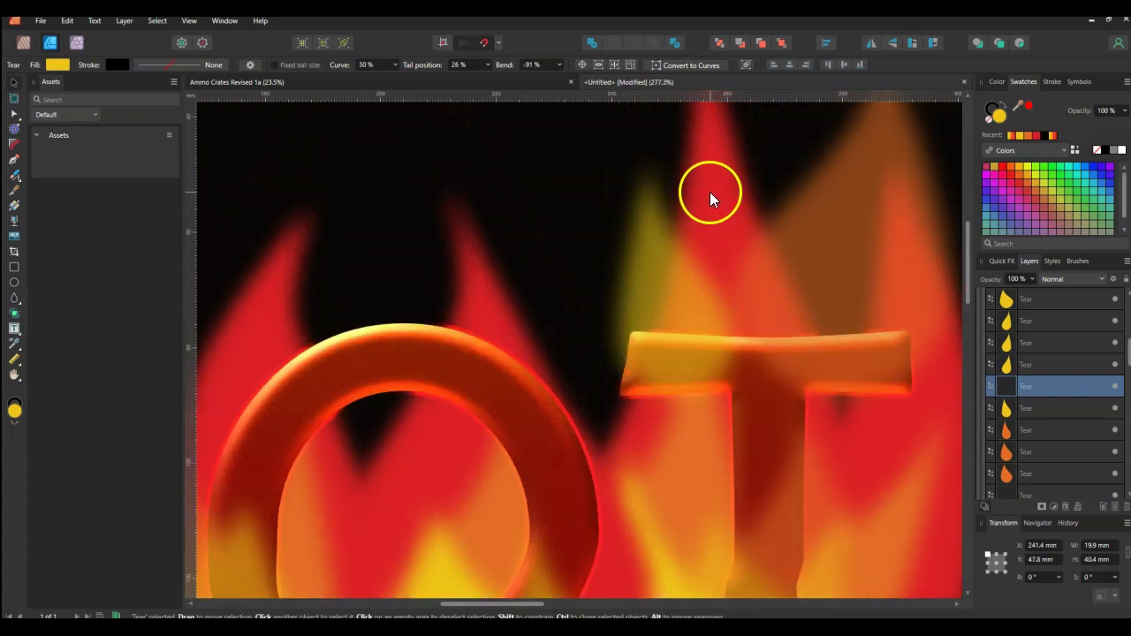
{"action": "left_click_drag", "start_coordinate": [726, 170], "coordinate": [685, 265]}
{"action": "left_click_drag", "start_coordinate": [619, 329], "coordinate": [648, 329]}
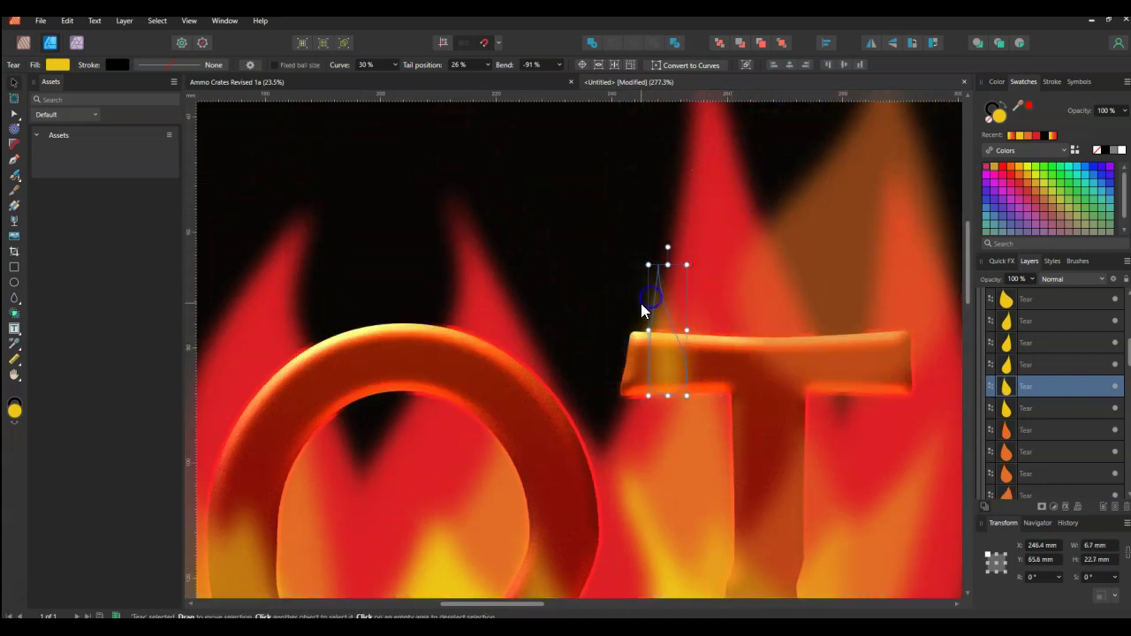
Step: Shrink the orange flame copy to about 10.2 × 15.6 mm and place it at the right end of the T's crossbar
{"action": "left_click", "coordinate": [879, 266]}
{"action": "left_click_drag", "start_coordinate": [947, 221], "coordinate": [851, 220]}
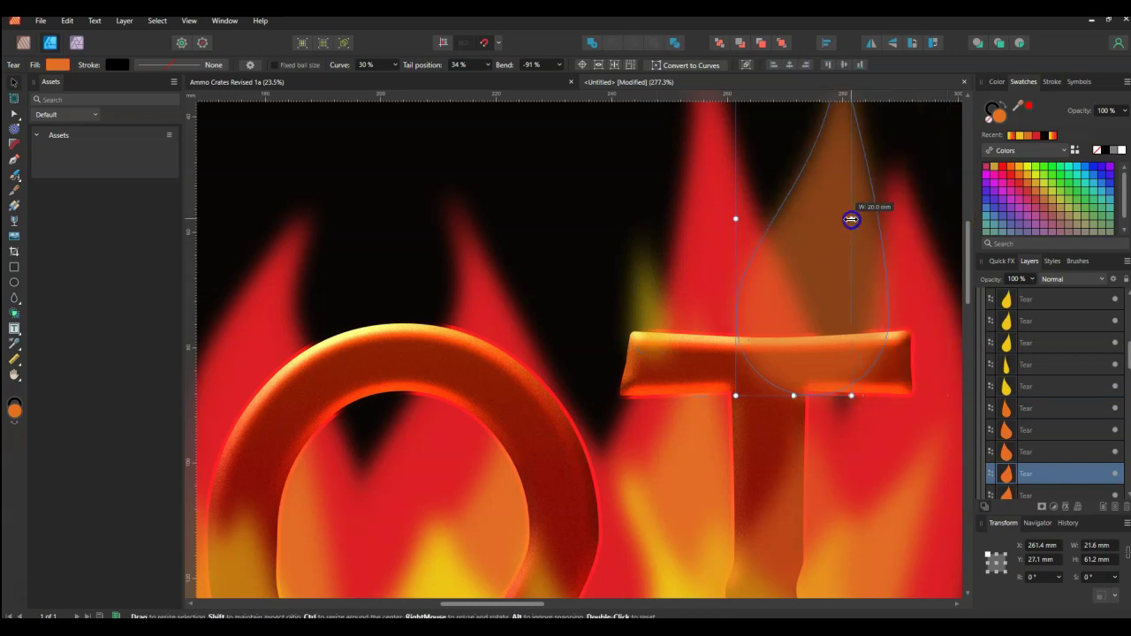
{"action": "left_click_drag", "start_coordinate": [777, 248], "coordinate": [780, 285]}
{"action": "left_click_drag", "start_coordinate": [823, 245], "coordinate": [823, 299]}
{"action": "left_click_drag", "start_coordinate": [865, 133], "coordinate": [792, 399]}
{"action": "left_click_drag", "start_coordinate": [768, 445], "coordinate": [892, 301]}
{"action": "scroll", "coordinate": [876, 316], "scroll_direction": "down", "scroll_amount": 7}
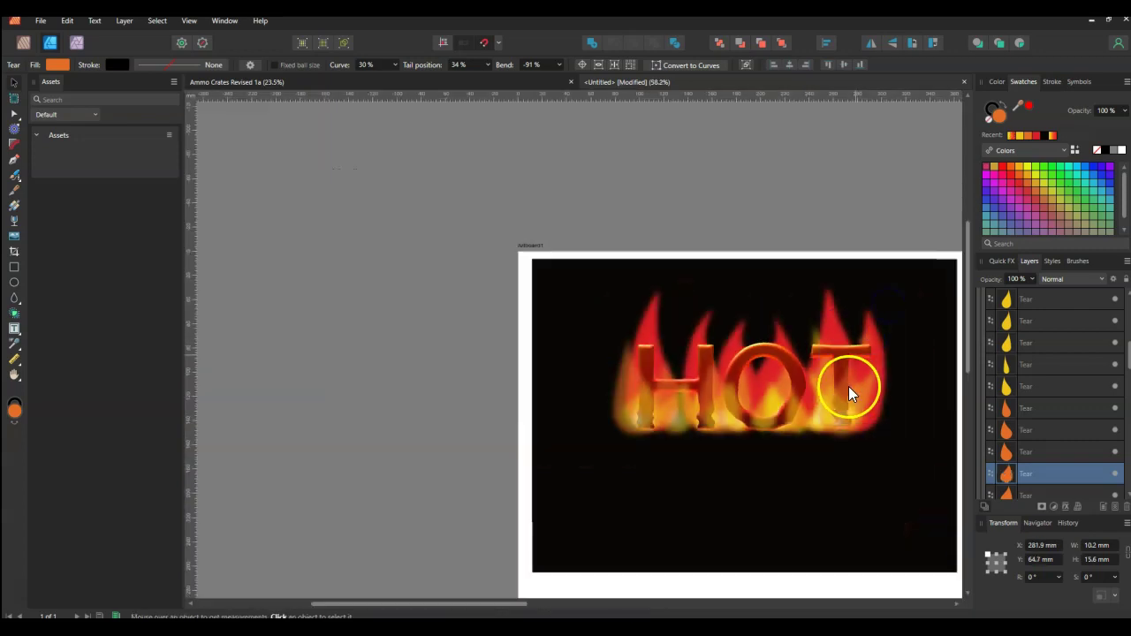
{"action": "left_click", "coordinate": [875, 497]}
Step: Make the O's lower right side wavier by shifting two node pairs, the lower pair about 0.9 mm right and 0.5 mm down
{"action": "left_click_drag", "start_coordinate": [539, 607], "coordinate": [590, 450]}
{"action": "scroll", "coordinate": [601, 427], "scroll_direction": "up", "scroll_amount": 3}
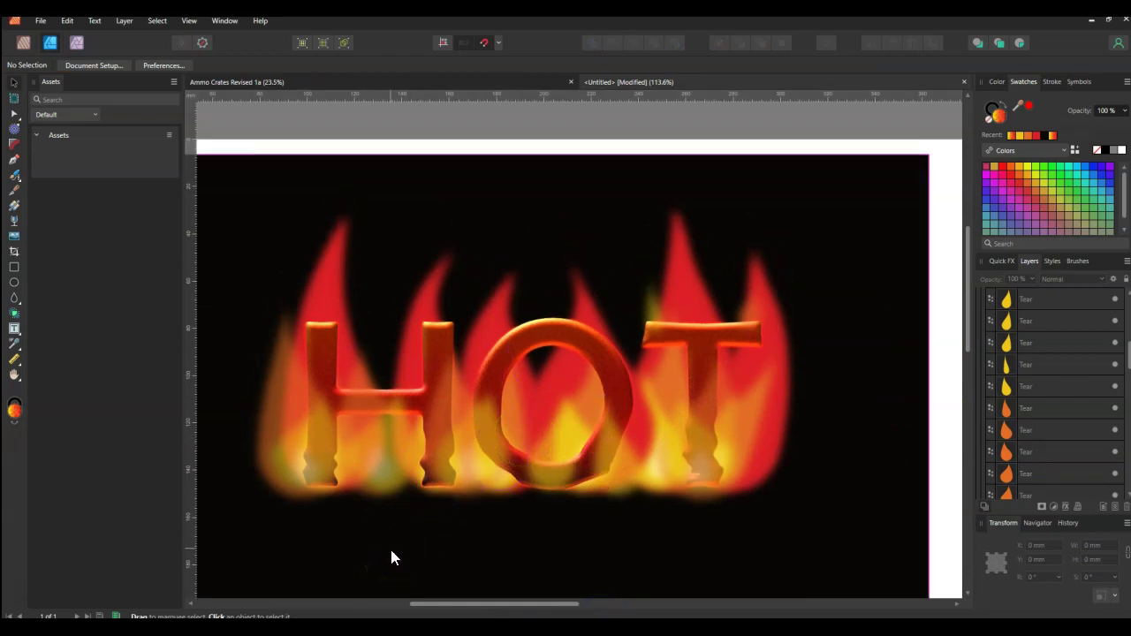
{"action": "scroll", "coordinate": [390, 554], "scroll_direction": "down", "scroll_amount": 1}
{"action": "scroll", "coordinate": [544, 431], "scroll_direction": "up", "scroll_amount": 3}
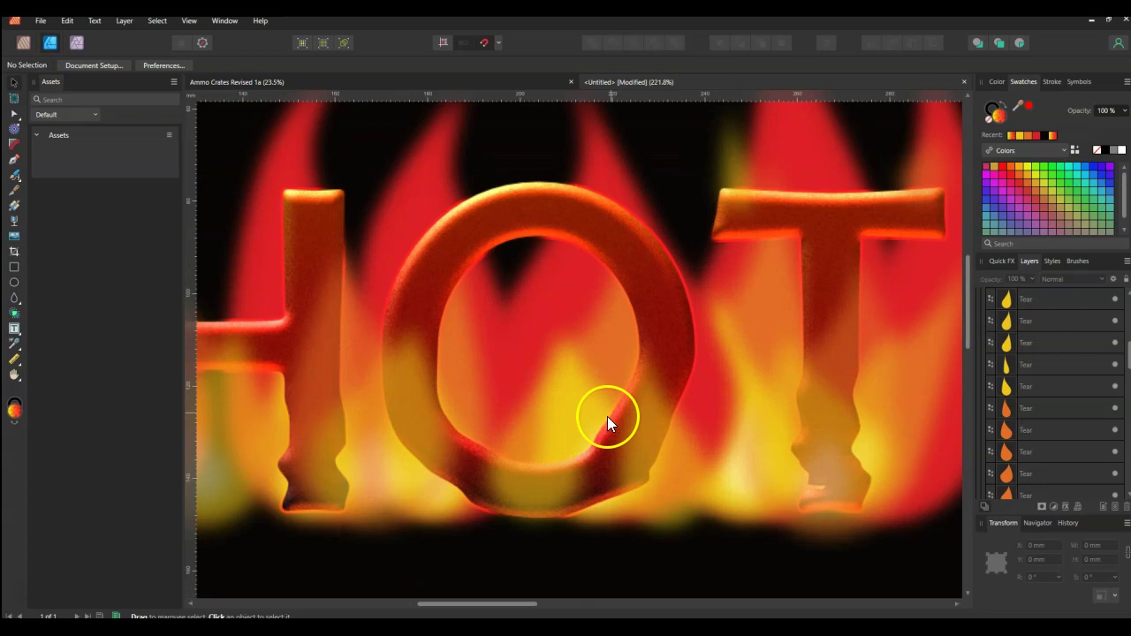
{"action": "left_click", "coordinate": [660, 315]}
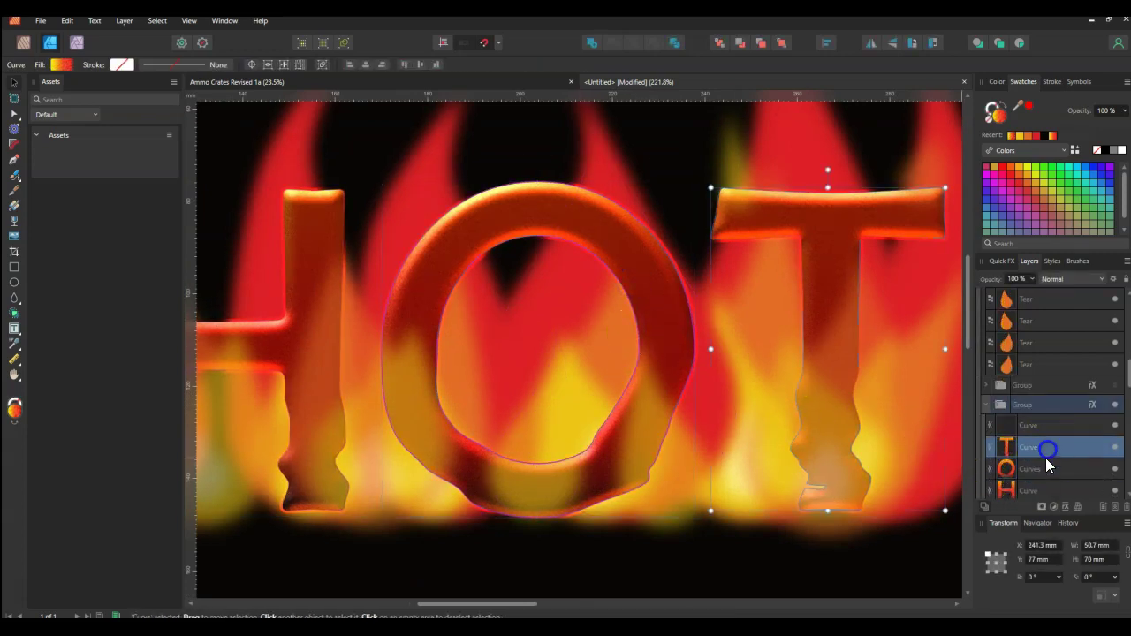
{"action": "key", "text": "a"}
{"action": "scroll", "coordinate": [675, 457], "scroll_direction": "up", "scroll_amount": 2}
{"action": "left_click_drag", "start_coordinate": [530, 363], "coordinate": [687, 392]}
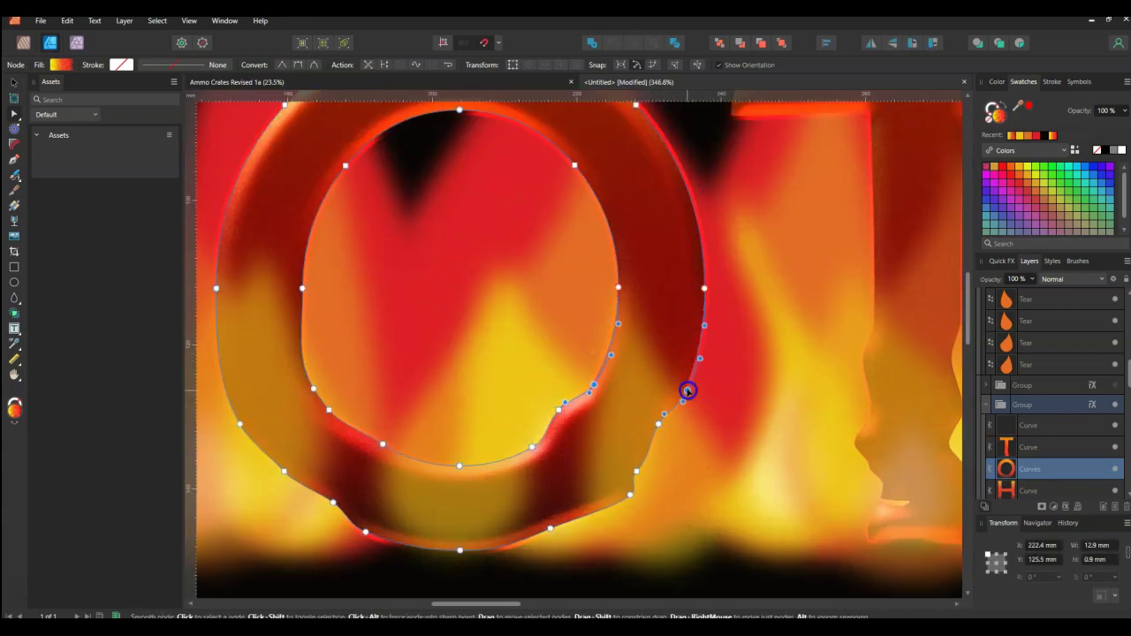
{"action": "left_click_drag", "start_coordinate": [525, 405], "coordinate": [669, 433]}
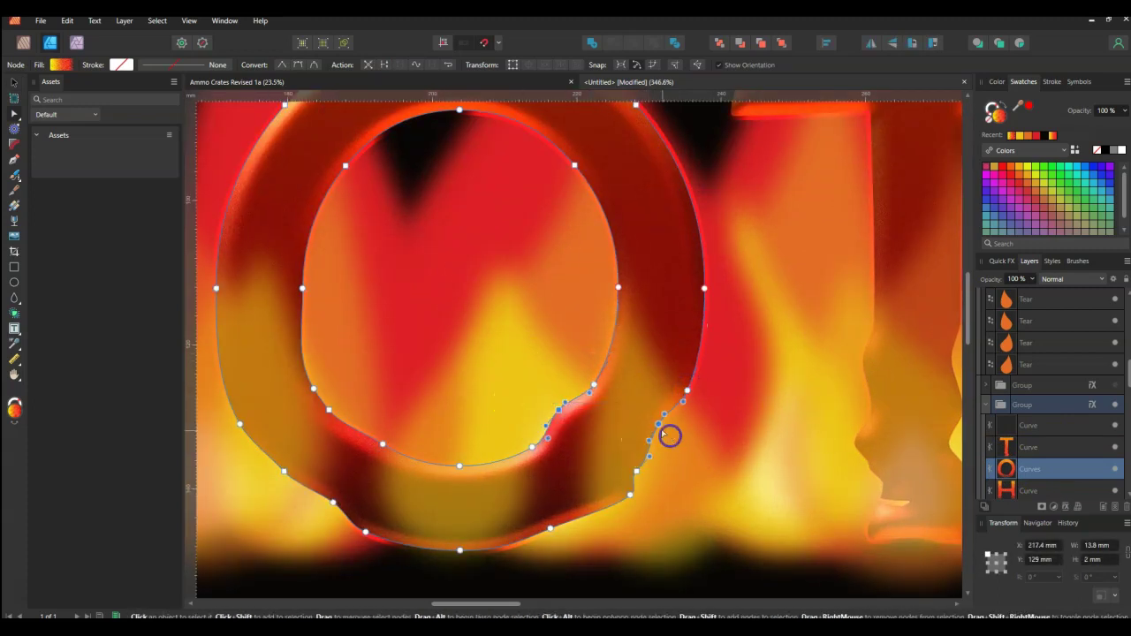
{"action": "scroll", "coordinate": [664, 429], "scroll_direction": "down", "scroll_amount": 4}
{"action": "scroll", "coordinate": [665, 431], "scroll_direction": "down", "scroll_amount": 2}
{"action": "left_click", "coordinate": [608, 494]}
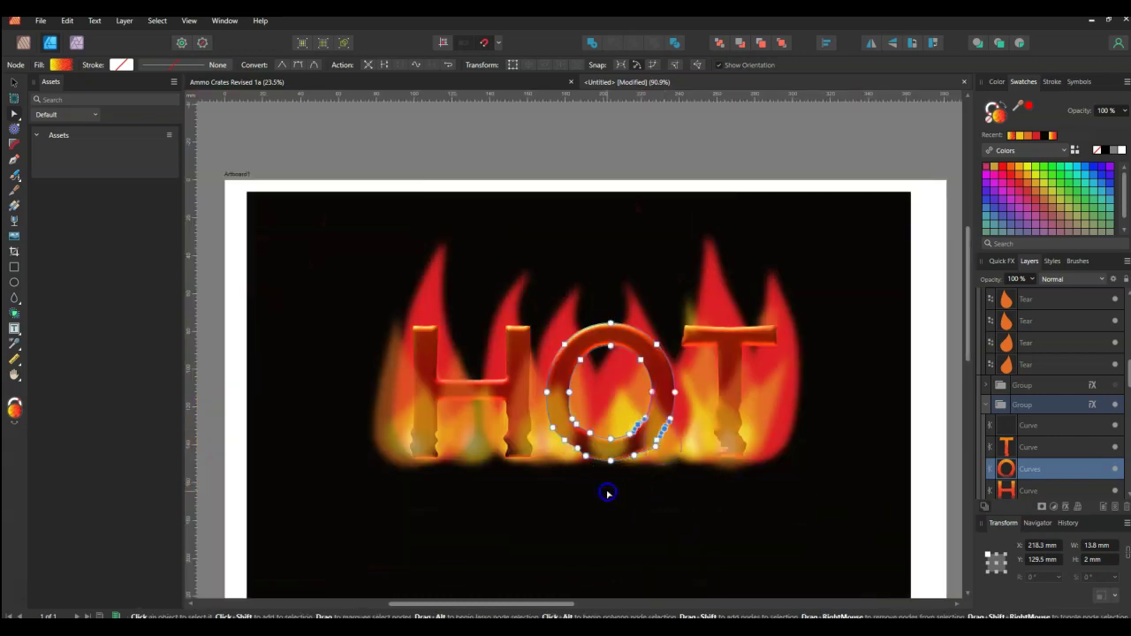
{"action": "scroll", "coordinate": [608, 494], "scroll_direction": "down", "scroll_amount": 2}
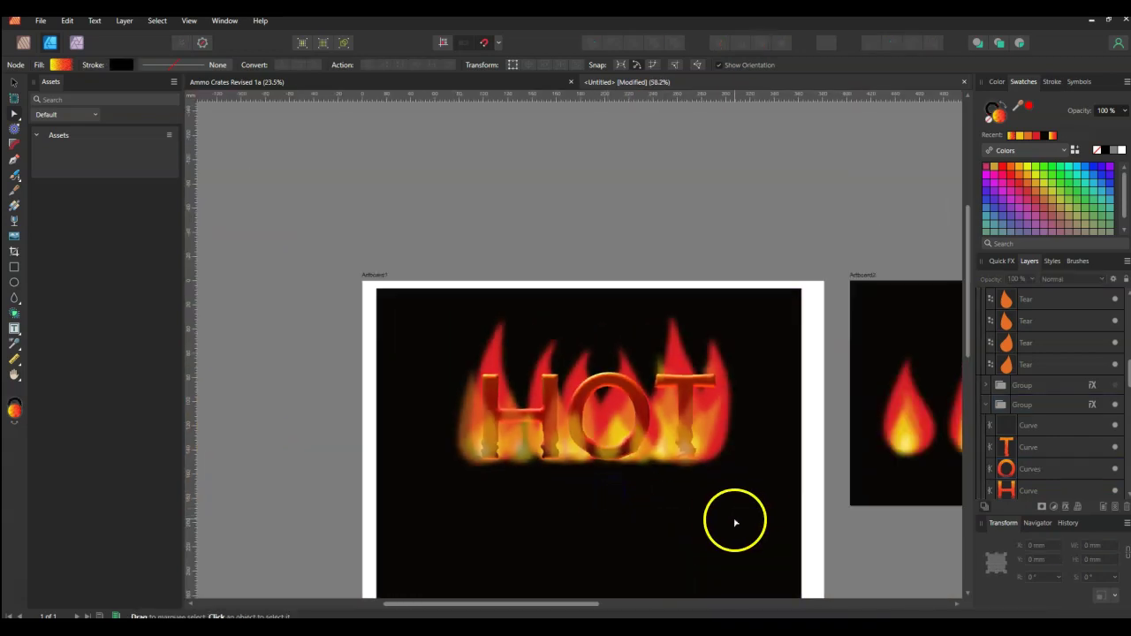
{"action": "scroll", "coordinate": [732, 520], "scroll_direction": "up", "scroll_amount": 2}
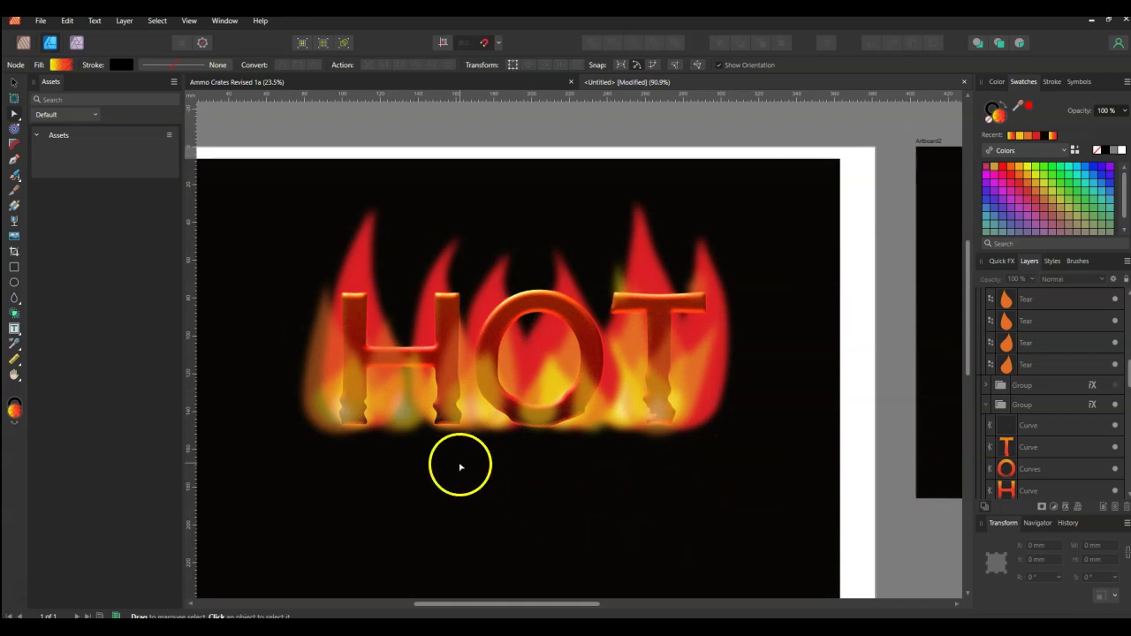
{"action": "scroll", "coordinate": [457, 462], "scroll_direction": "up", "scroll_amount": 1}
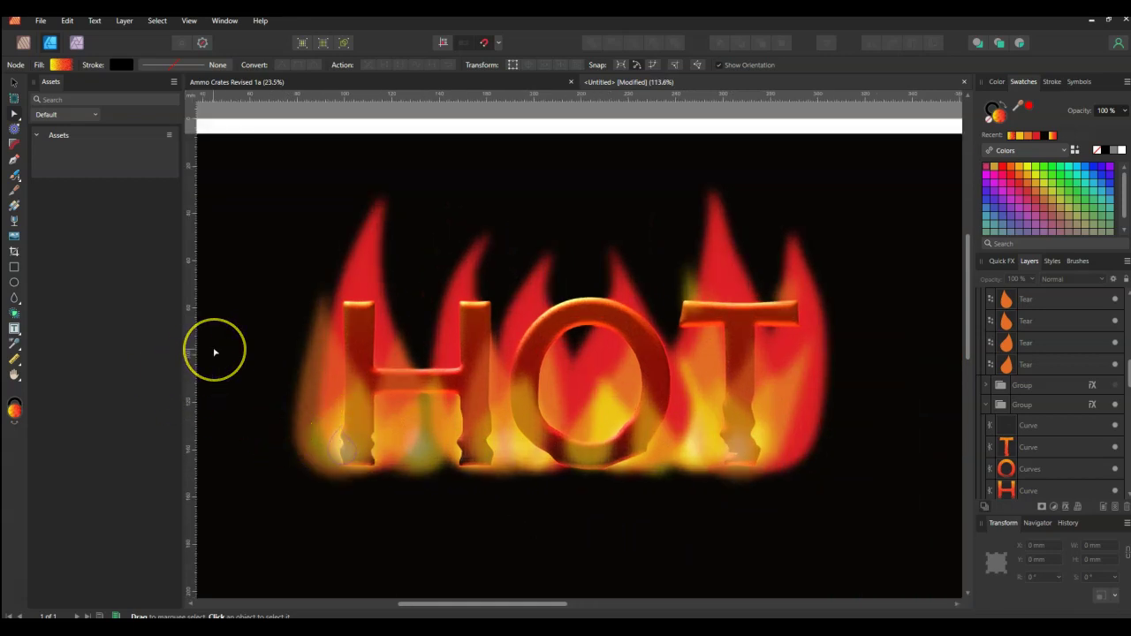